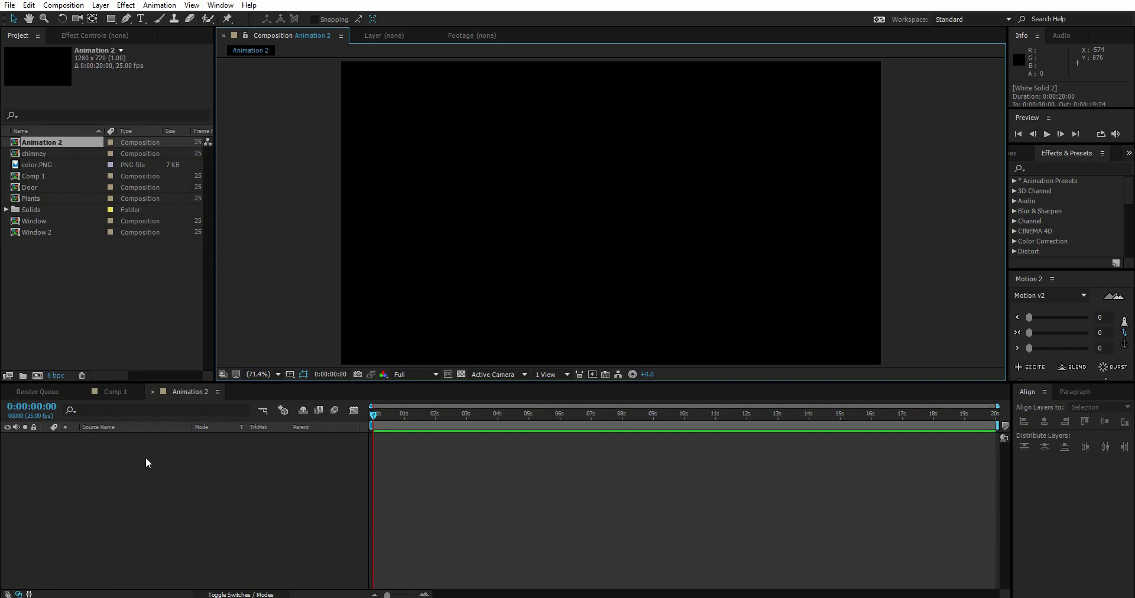
Create a light grey (RGB 232, 232, 232) 1280 x 720 px solid named BG and lock its layer
{"action": "right_click", "coordinate": [146, 458]}
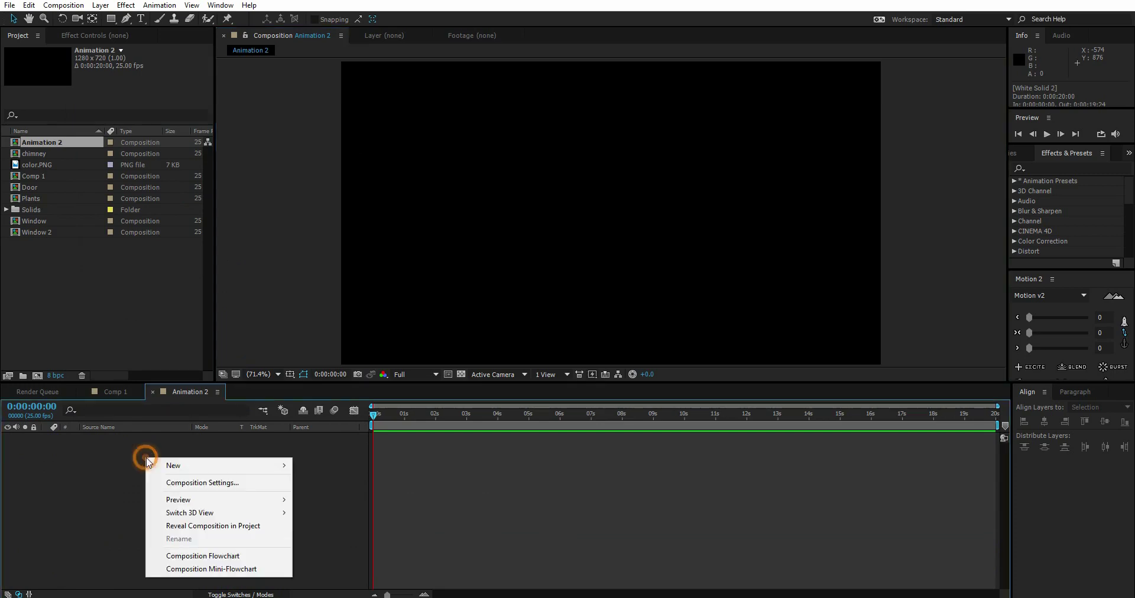
{"action": "mouse_move", "coordinate": [220, 466]}
{"action": "left_click", "coordinate": [323, 497]}
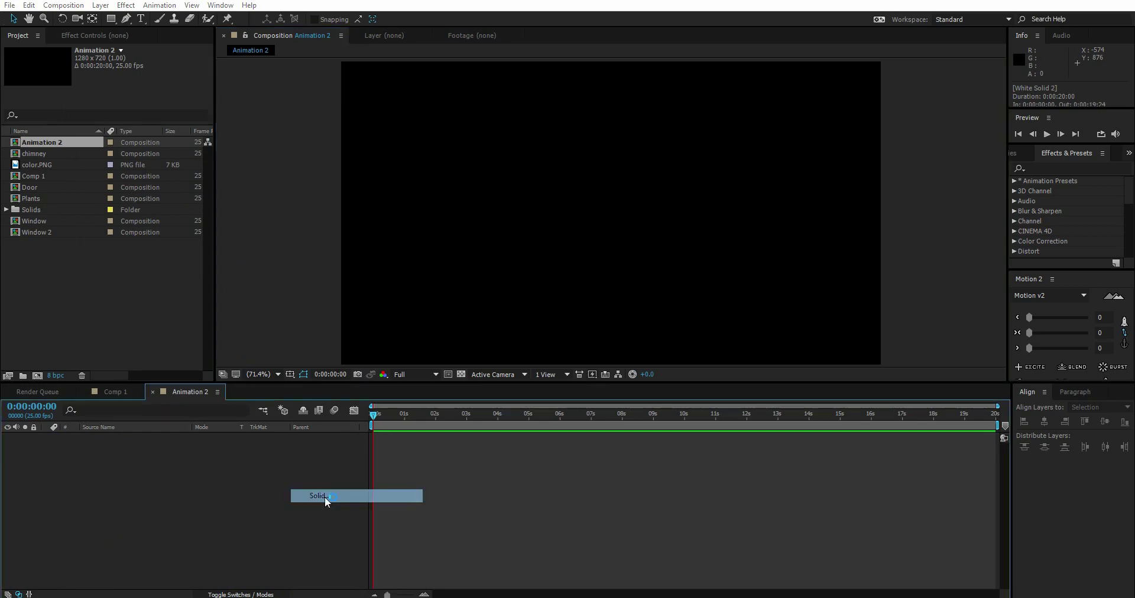
{"action": "left_click", "coordinate": [210, 376]}
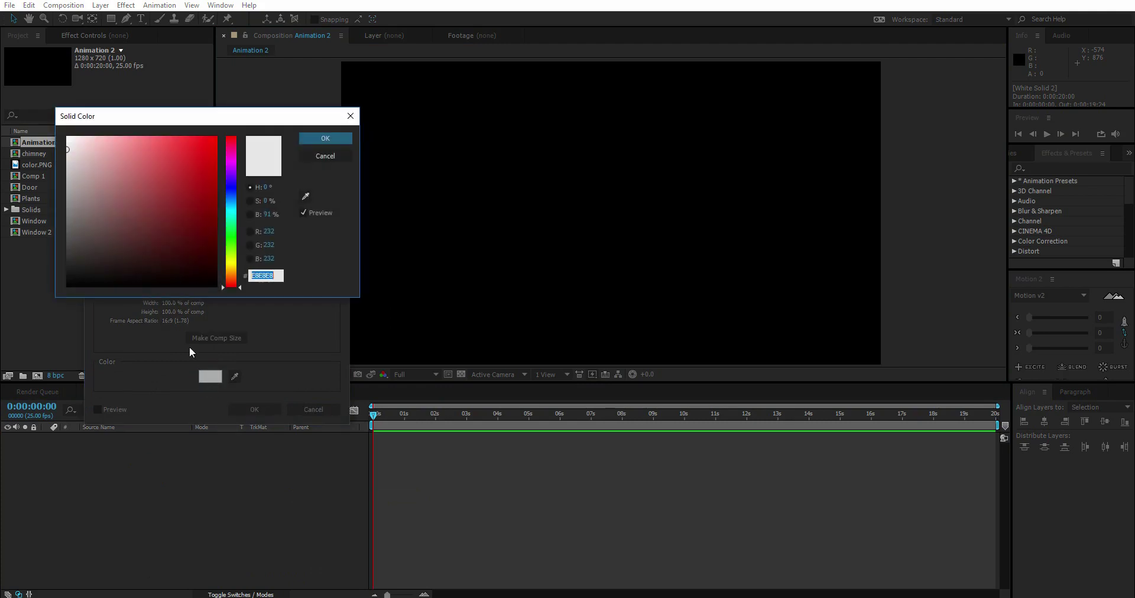
{"action": "left_click", "coordinate": [67, 149]}
{"action": "left_click", "coordinate": [340, 139]}
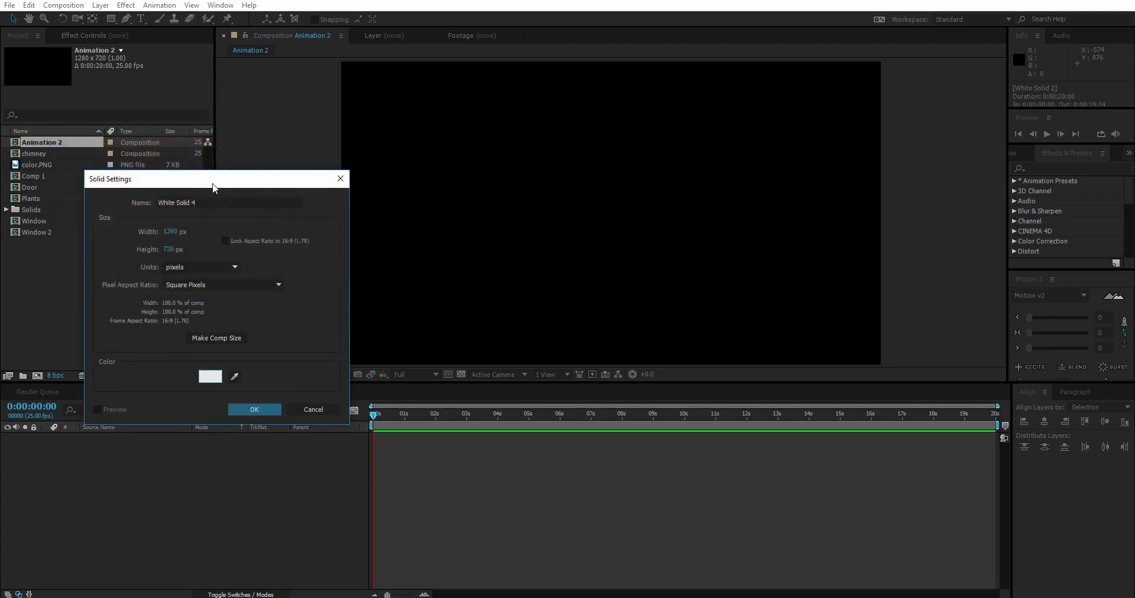
{"action": "type", "text": "BG"}
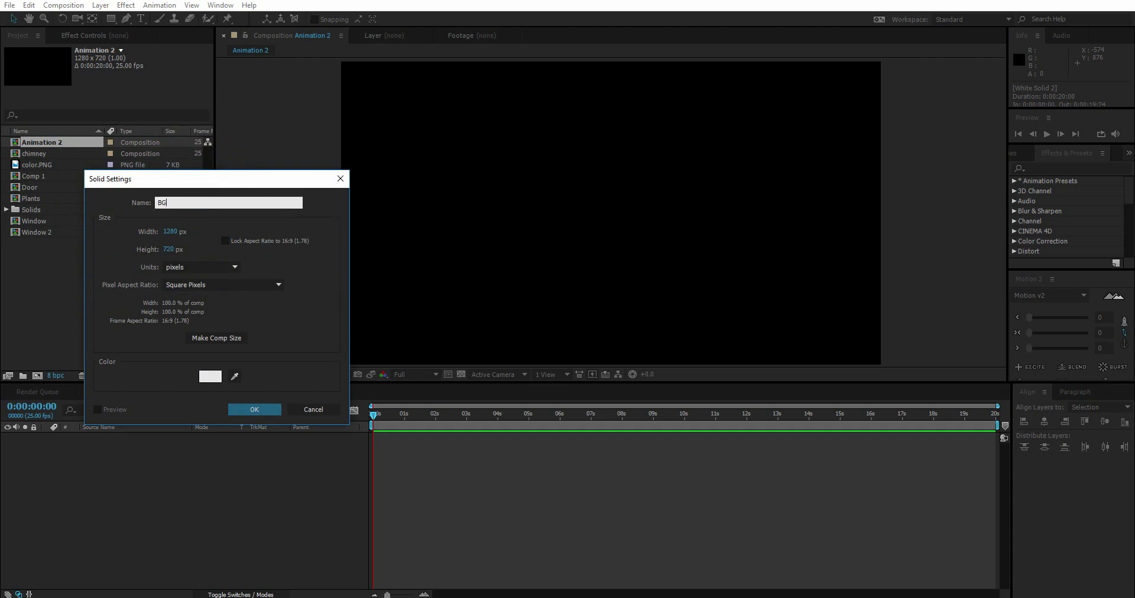
{"action": "left_click", "coordinate": [243, 410]}
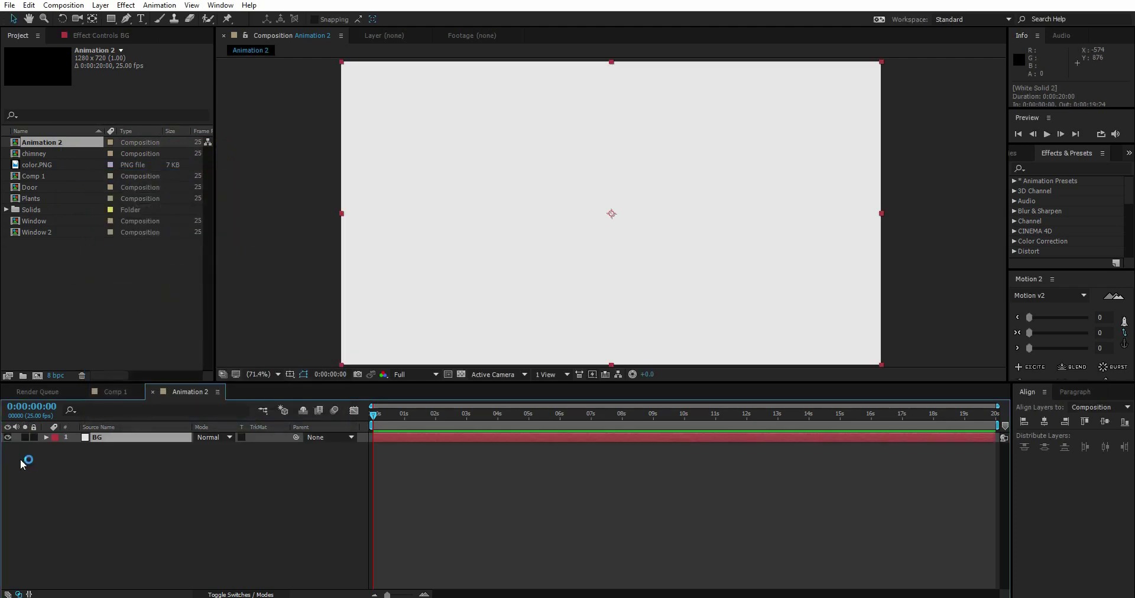
{"action": "left_click", "coordinate": [32, 439]}
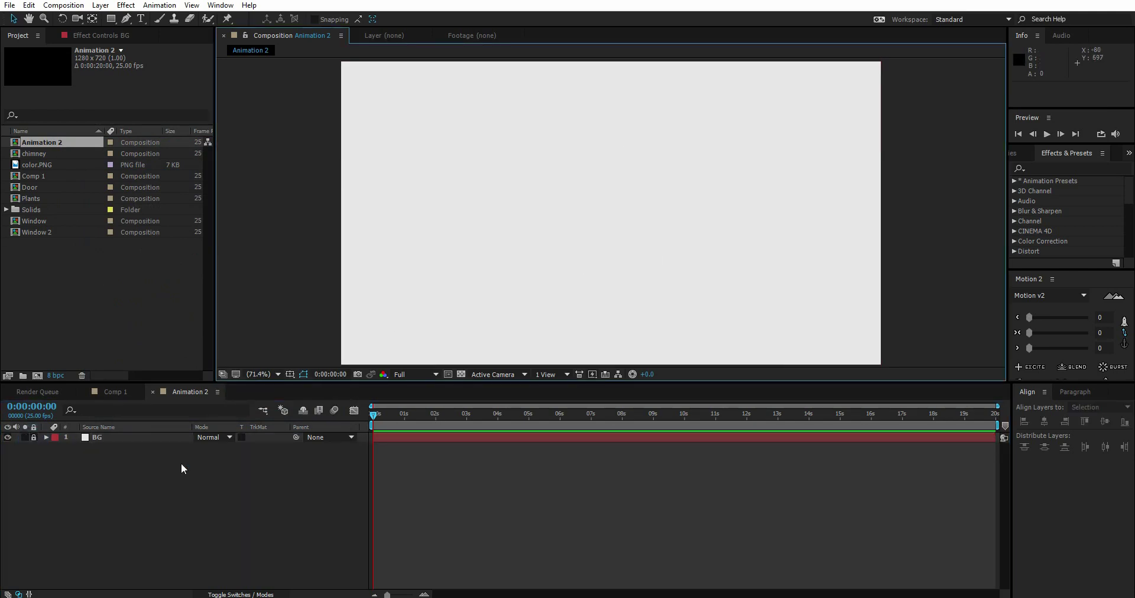
Add a new shape layer above the background and rename it Main Body
{"action": "left_click", "coordinate": [132, 473]}
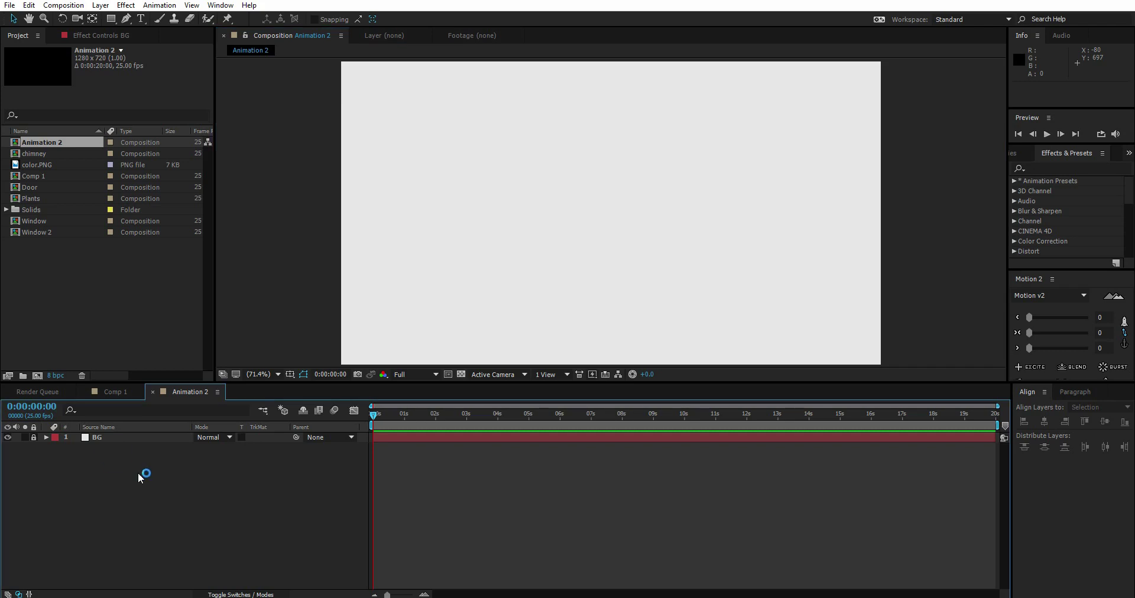
{"action": "right_click", "coordinate": [122, 458]}
{"action": "mouse_move", "coordinate": [263, 471]}
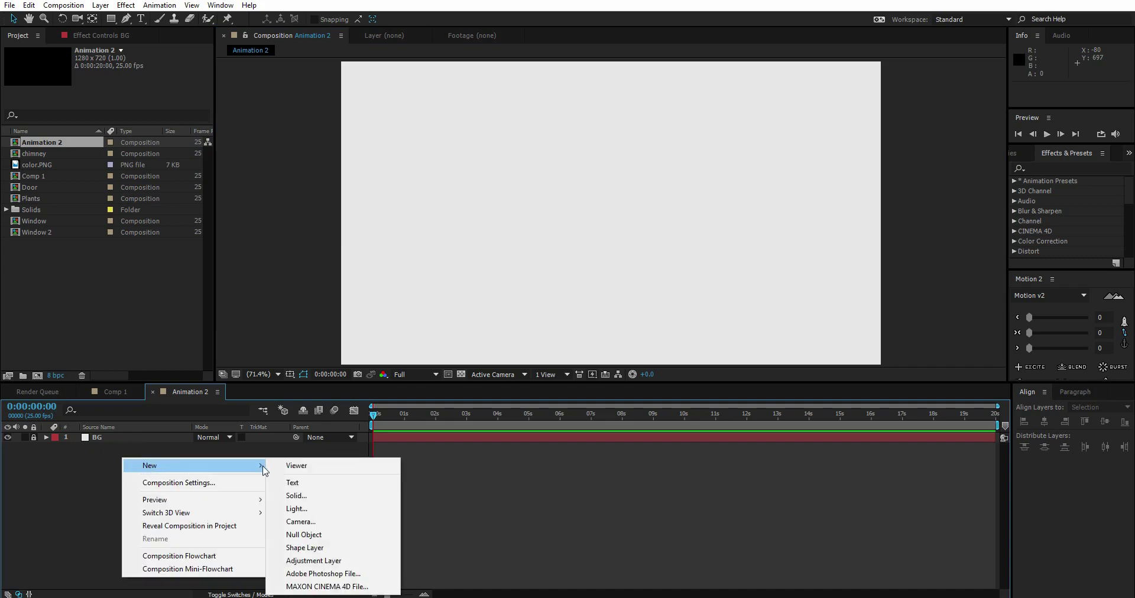
{"action": "left_click", "coordinate": [306, 547]}
{"action": "left_click", "coordinate": [113, 442]}
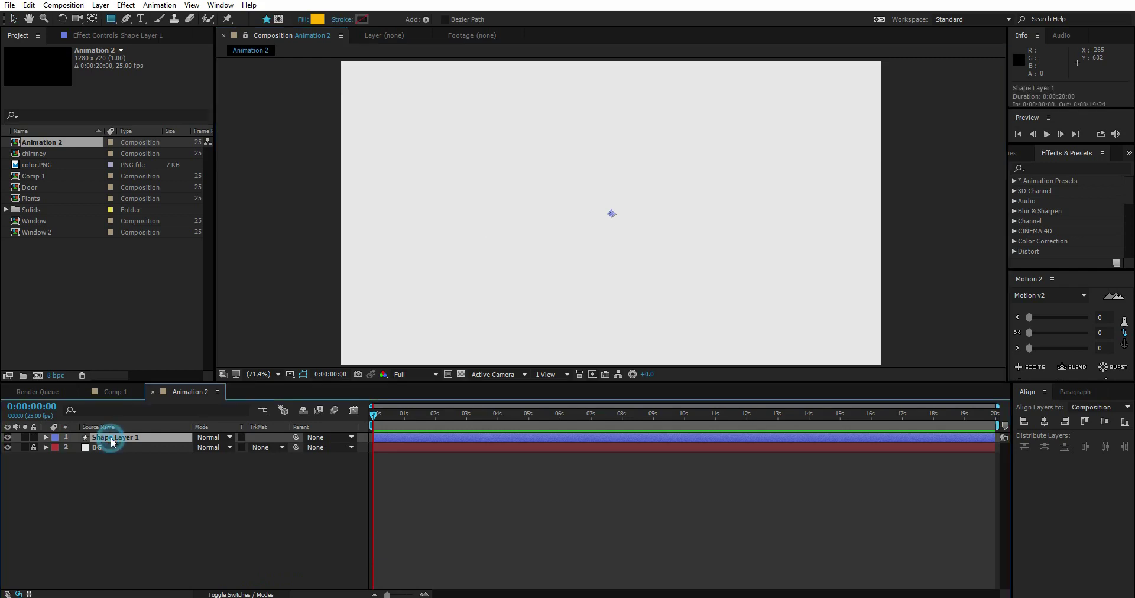
{"action": "key", "text": "Return"}
{"action": "type", "text": "Main Body"}
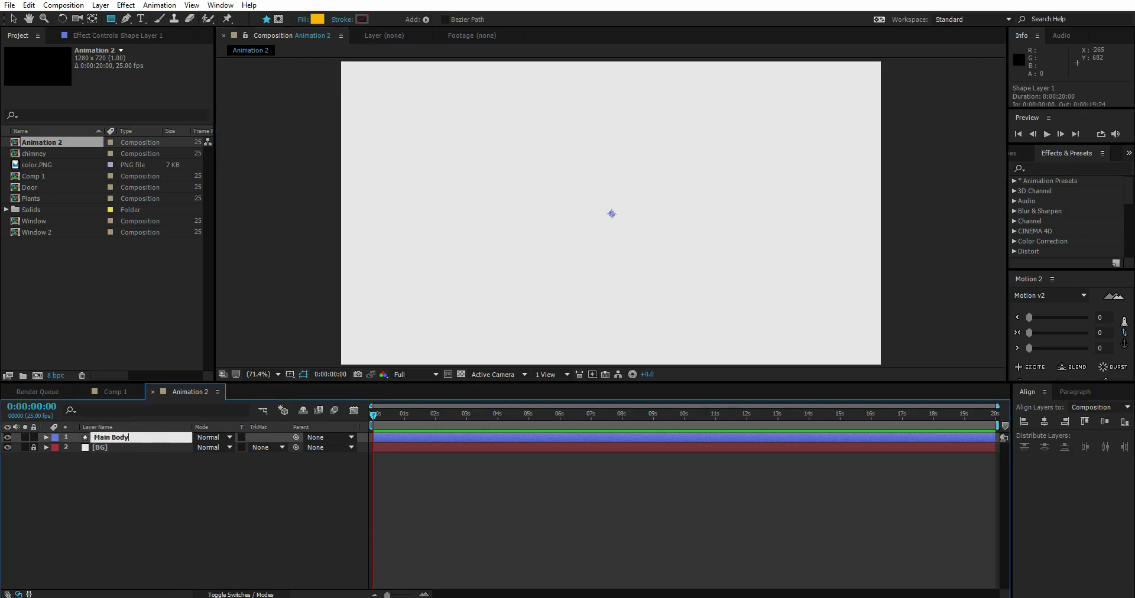
{"action": "key", "text": "Return"}
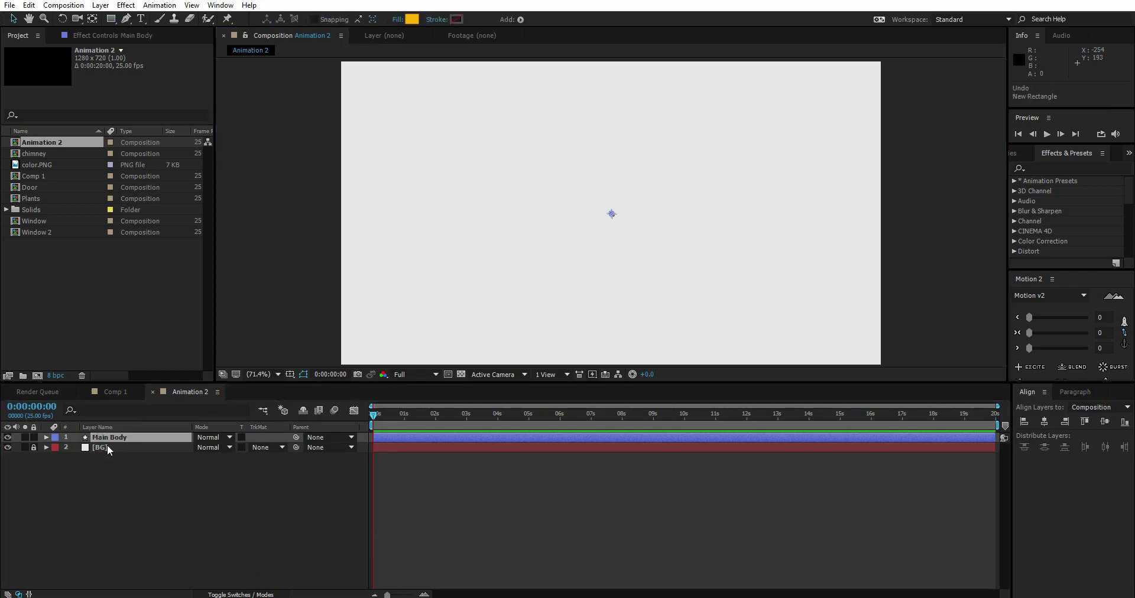
Draw a yellow square about 455 px on a side on the Main Body layer with the Rectangle tool
{"action": "left_click", "coordinate": [126, 19]}
{"action": "left_click", "coordinate": [111, 19]}
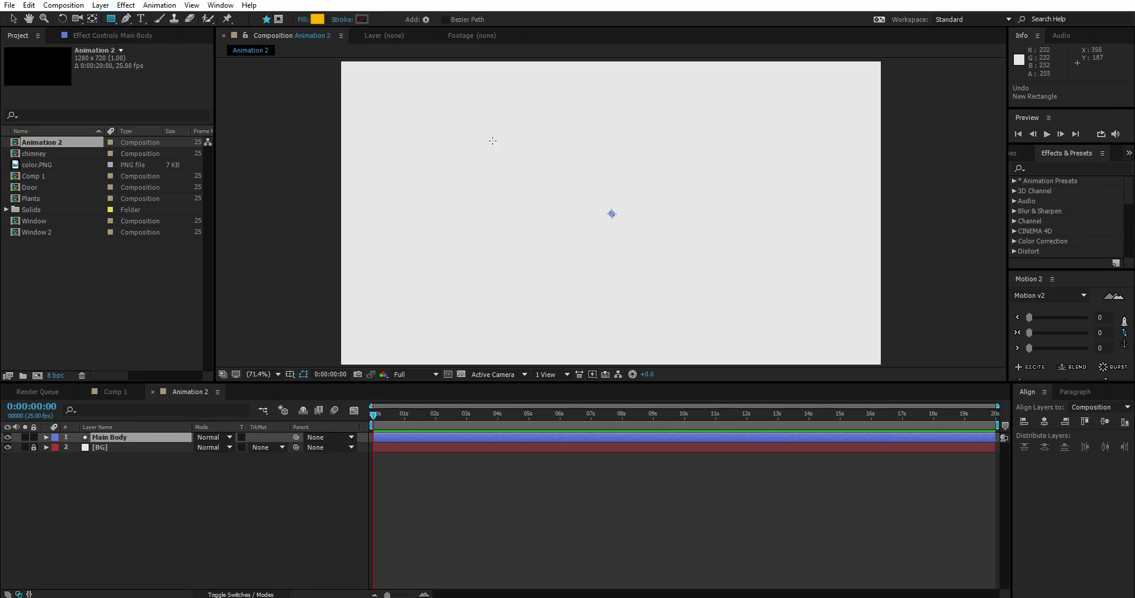
{"action": "left_click_drag", "start_coordinate": [463, 114], "coordinate": [656, 306]}
{"action": "key", "text": "v"}
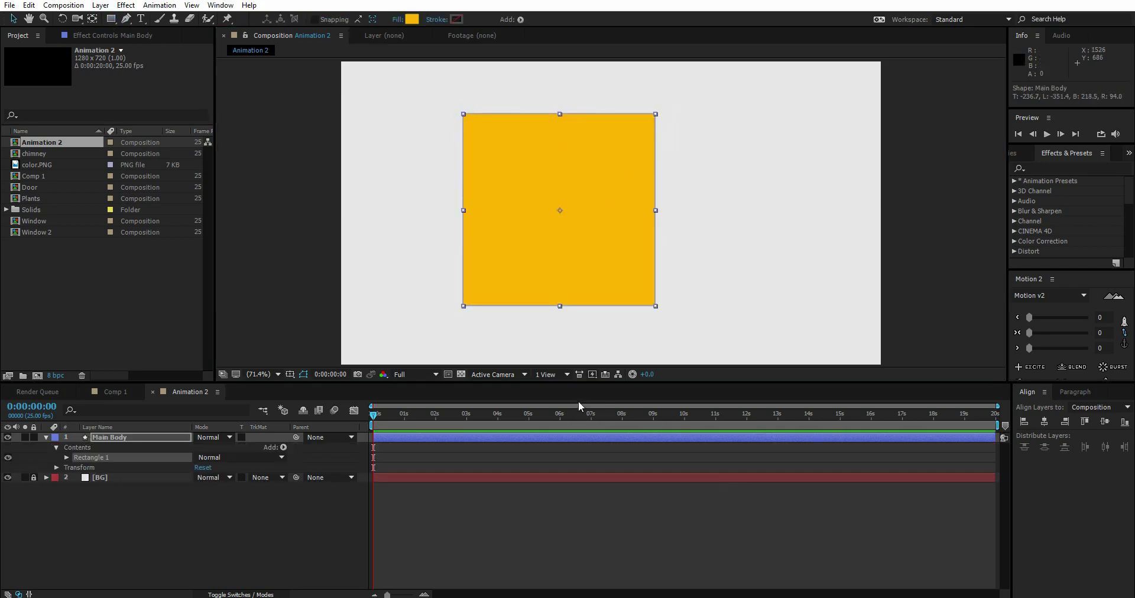
Centre the yellow square horizontally and vertically in the composition and scale it down to roughly 70 percent
{"action": "left_click", "coordinate": [1045, 421]}
{"action": "left_click", "coordinate": [1105, 421]}
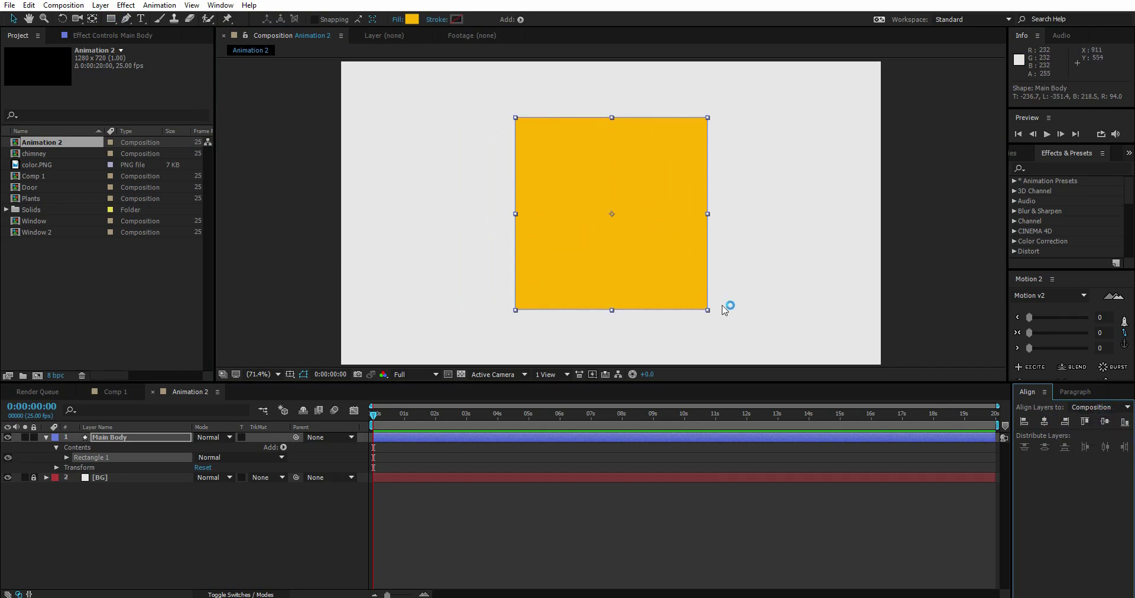
{"action": "left_click", "coordinate": [707, 311]}
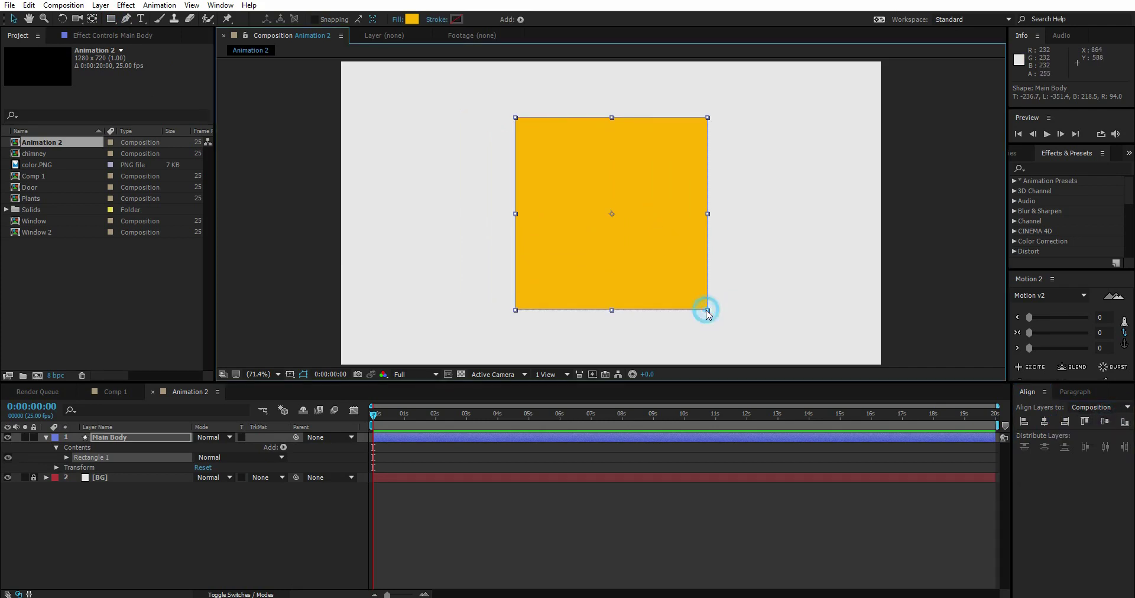
Add another new shape layer above Main Body and rename it Top Body
{"action": "right_click", "coordinate": [133, 498]}
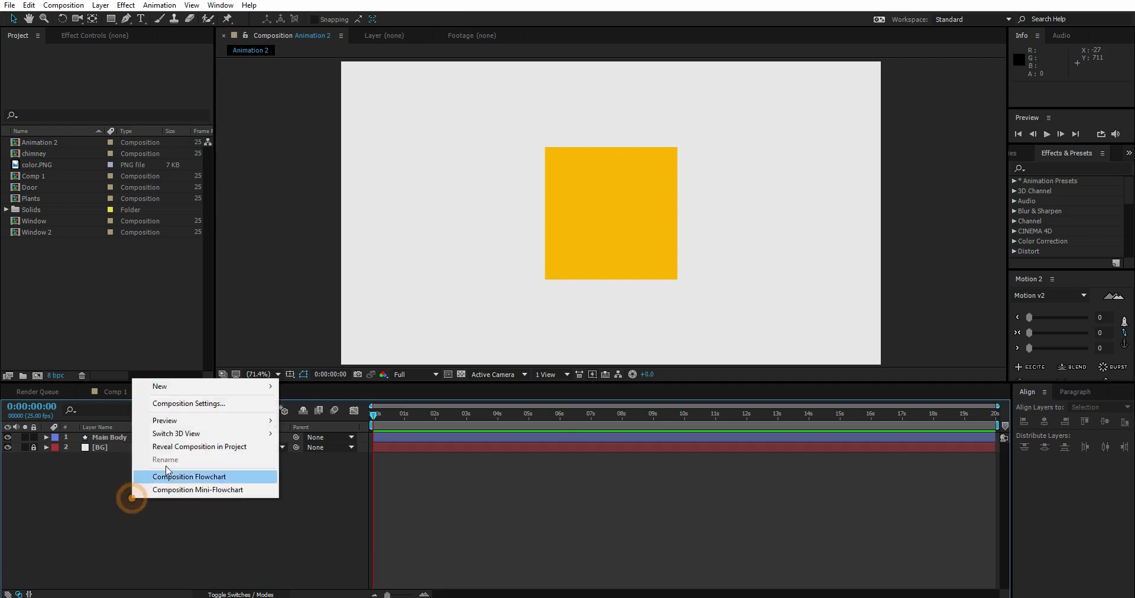
{"action": "mouse_move", "coordinate": [177, 386]}
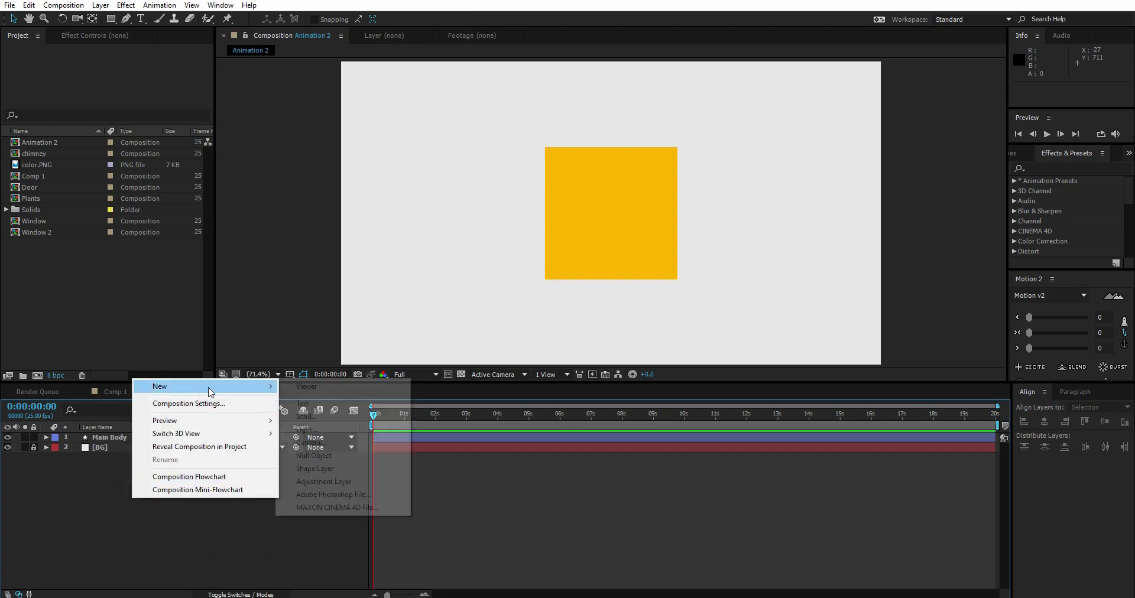
{"action": "left_click", "coordinate": [315, 468]}
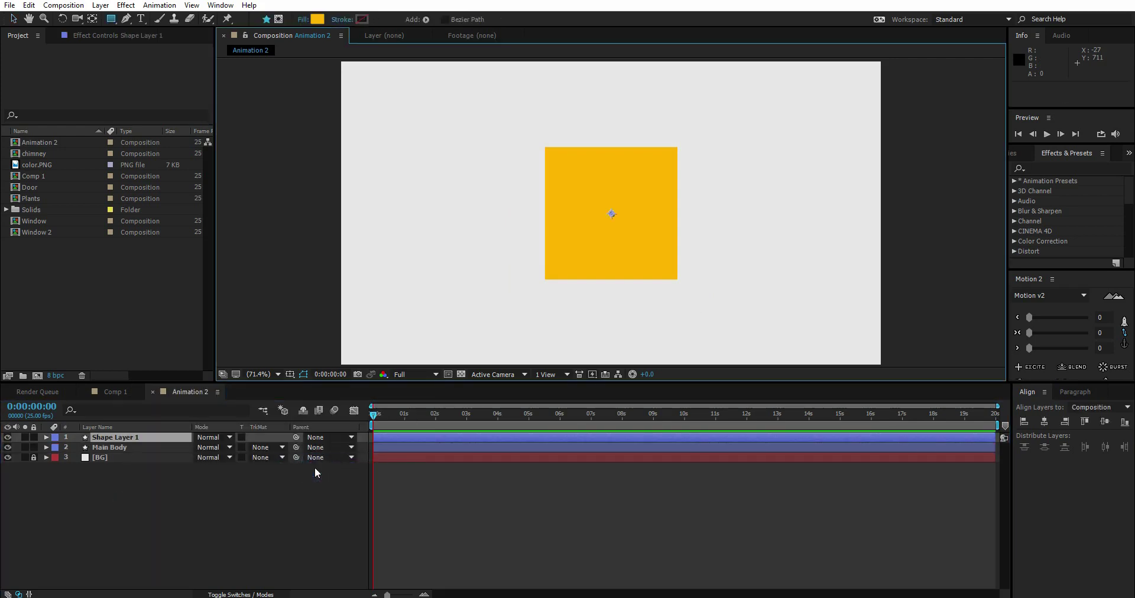
{"action": "type", "text": "Top"}
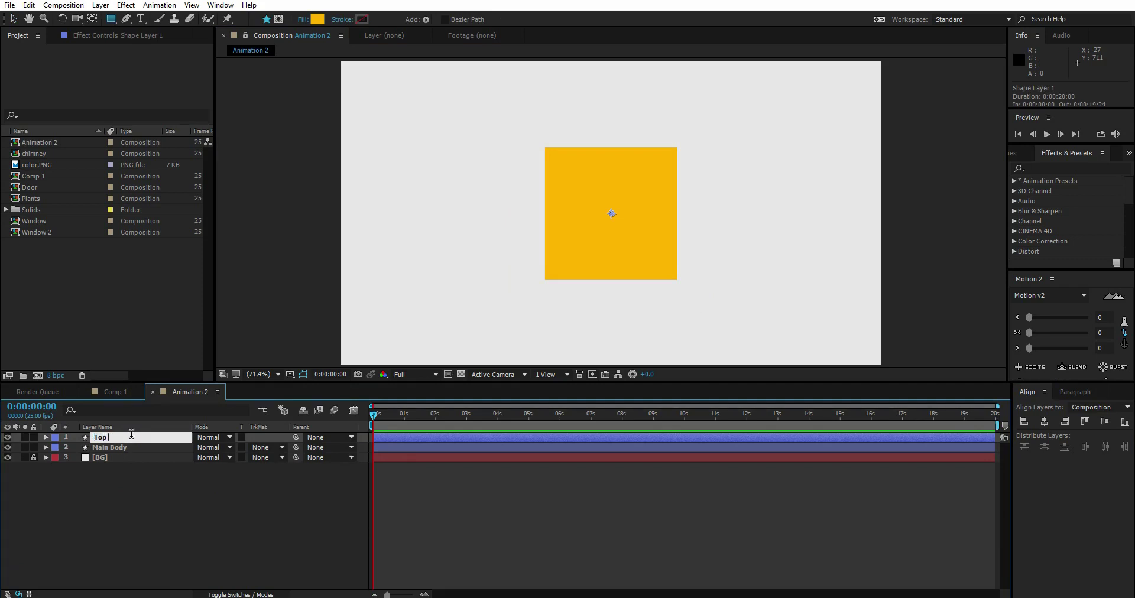
{"action": "type", "text": " Body"}
{"action": "key", "text": "Return"}
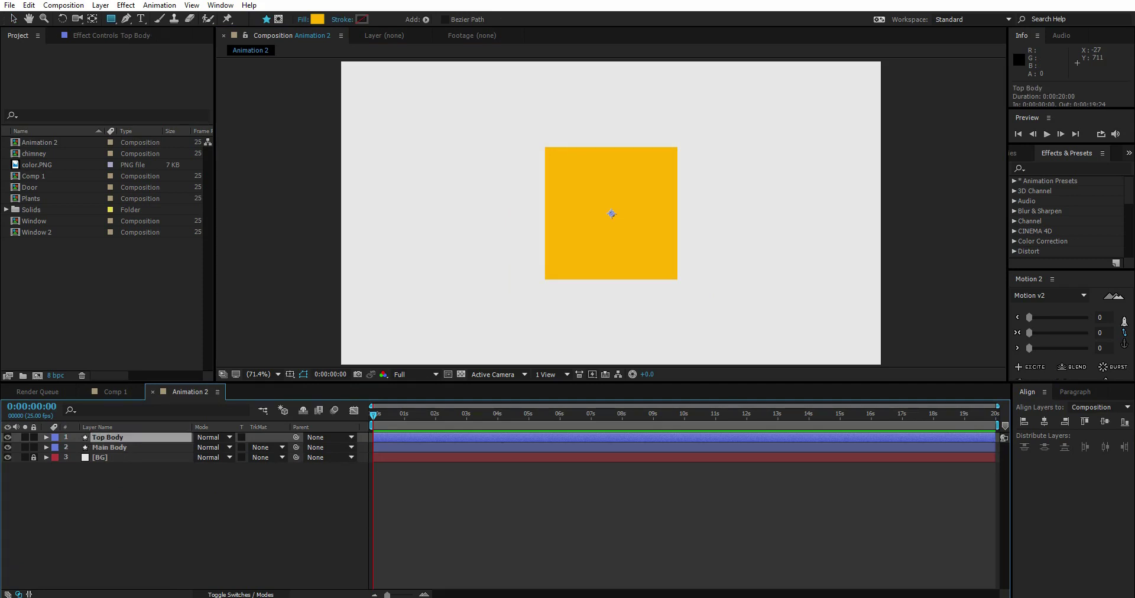
Add a Polystar path to the contents of the Top Body layer and keep that layer selected
{"action": "left_click", "coordinate": [46, 438]}
{"action": "left_click", "coordinate": [284, 448]}
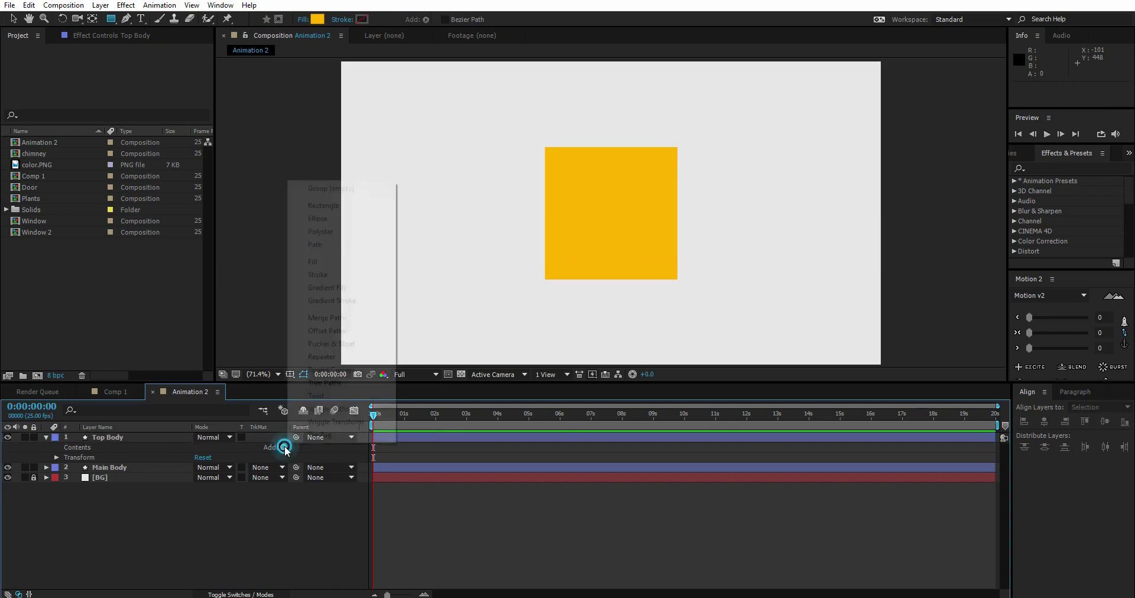
{"action": "left_click", "coordinate": [327, 232]}
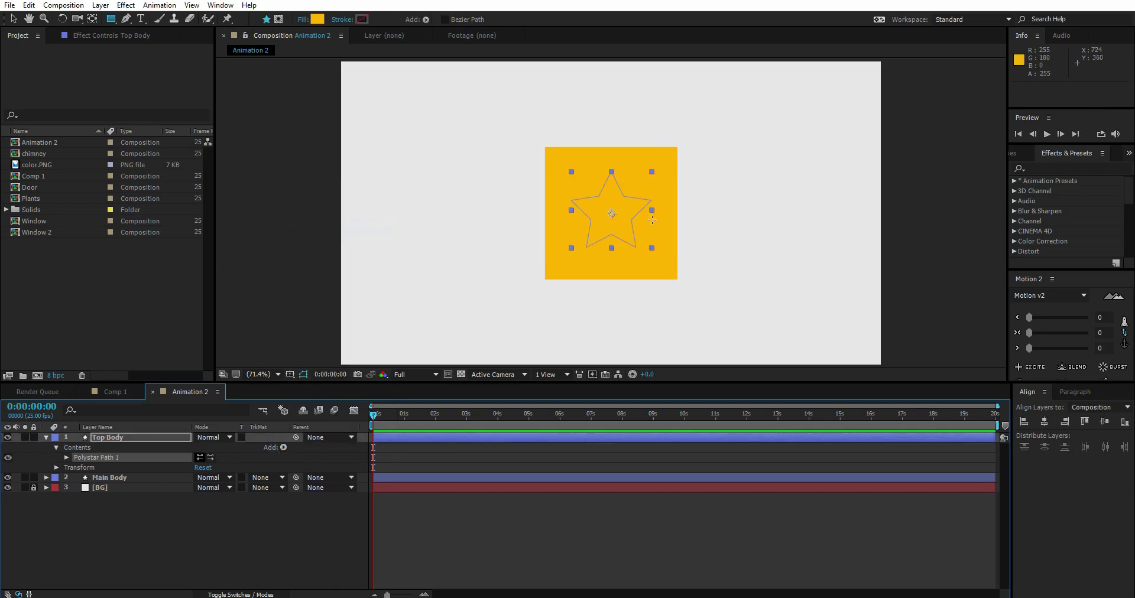
{"action": "left_click", "coordinate": [13, 18]}
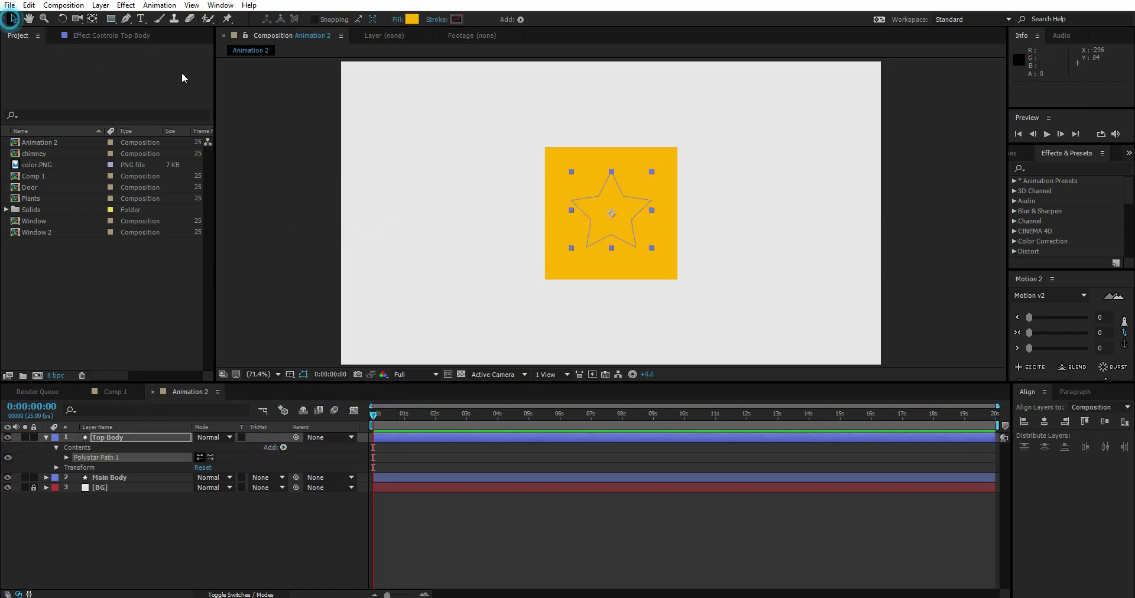
{"action": "left_click", "coordinate": [104, 441]}
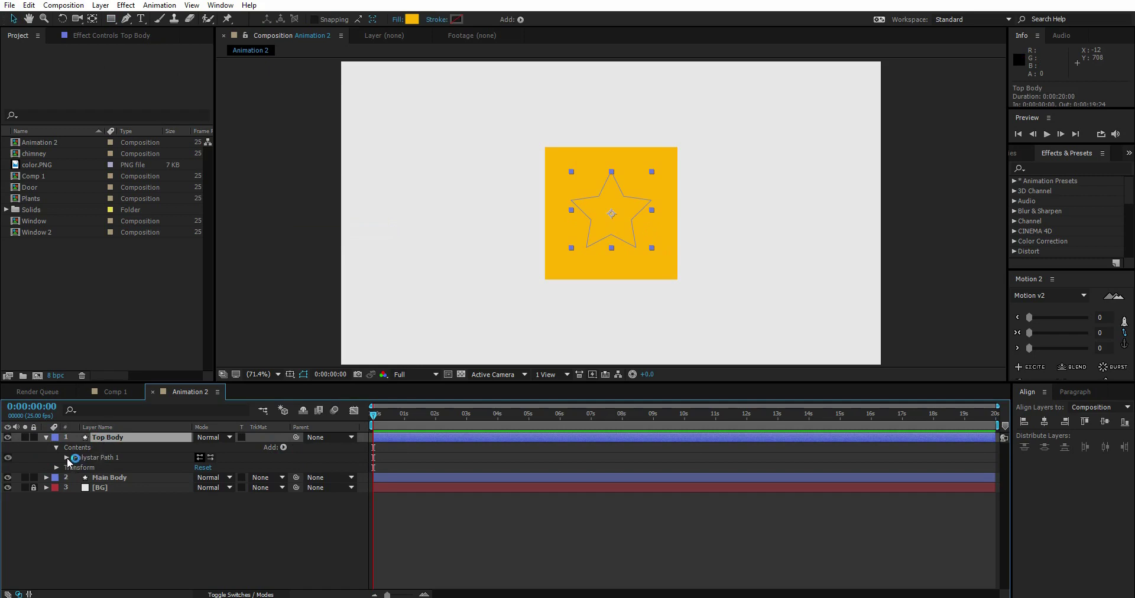
Set the polystar path's Points to 3 to turn the star into a triangle
{"action": "left_click", "coordinate": [67, 458]}
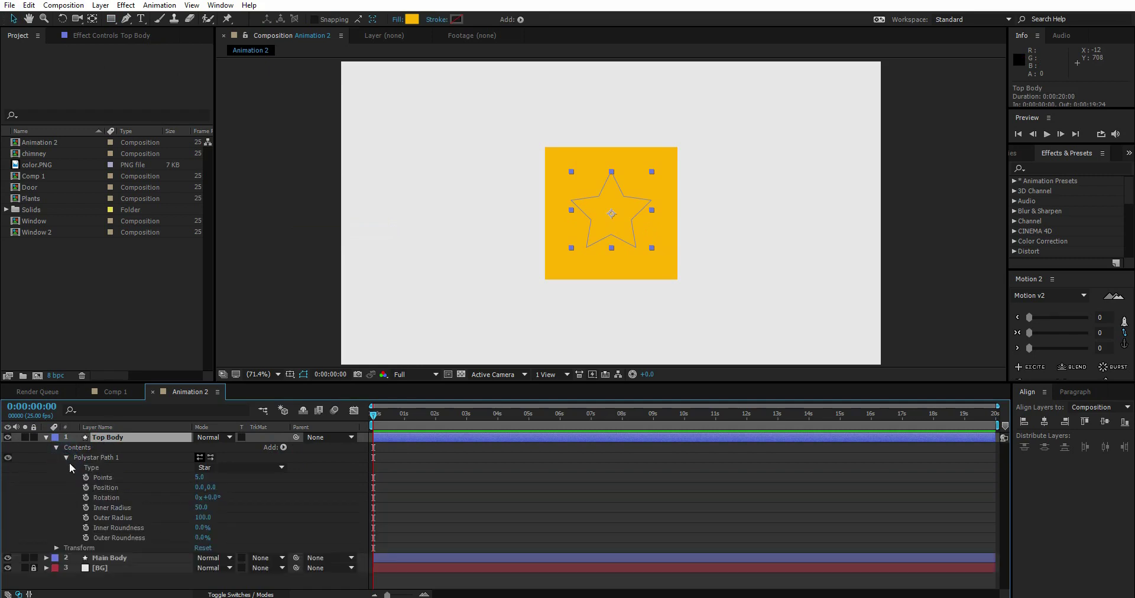
{"action": "left_click", "coordinate": [199, 481]}
{"action": "double_click", "coordinate": [204, 479]}
{"action": "type", "text": "3"}
{"action": "left_click", "coordinate": [262, 510]}
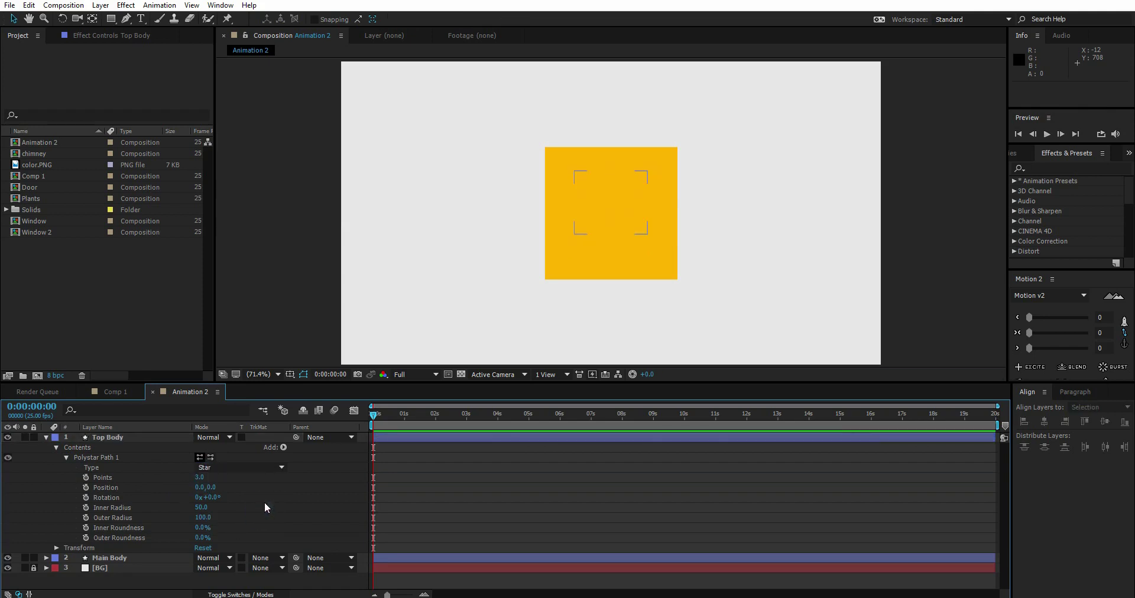
Add a fill to the Top Body triangle and sample its colour from the yellow Main Body square
{"action": "left_click", "coordinate": [119, 439]}
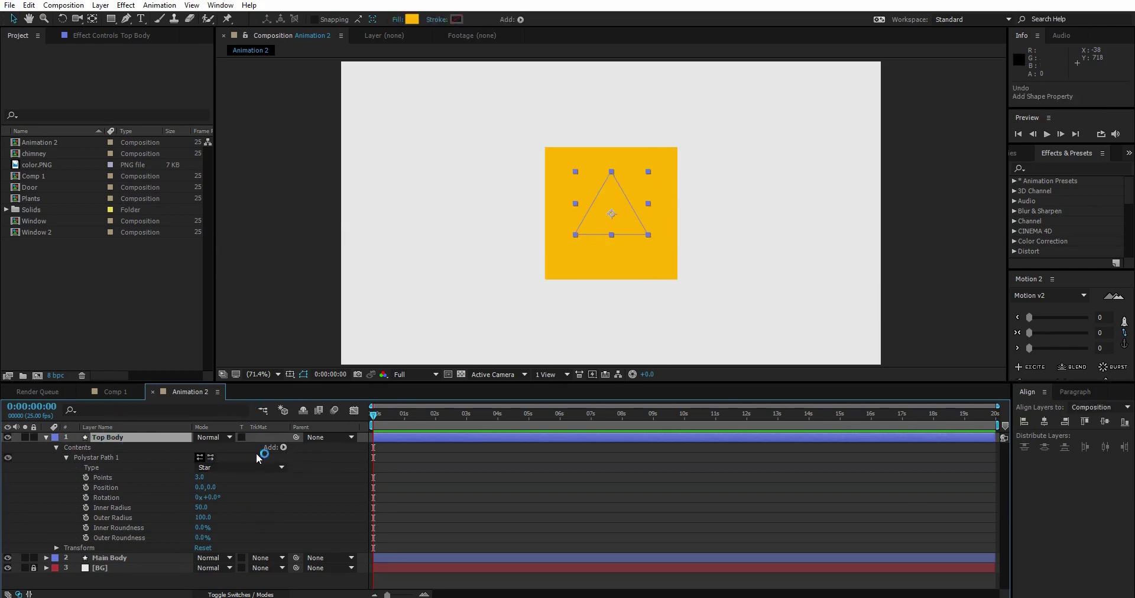
{"action": "left_click", "coordinate": [283, 448]}
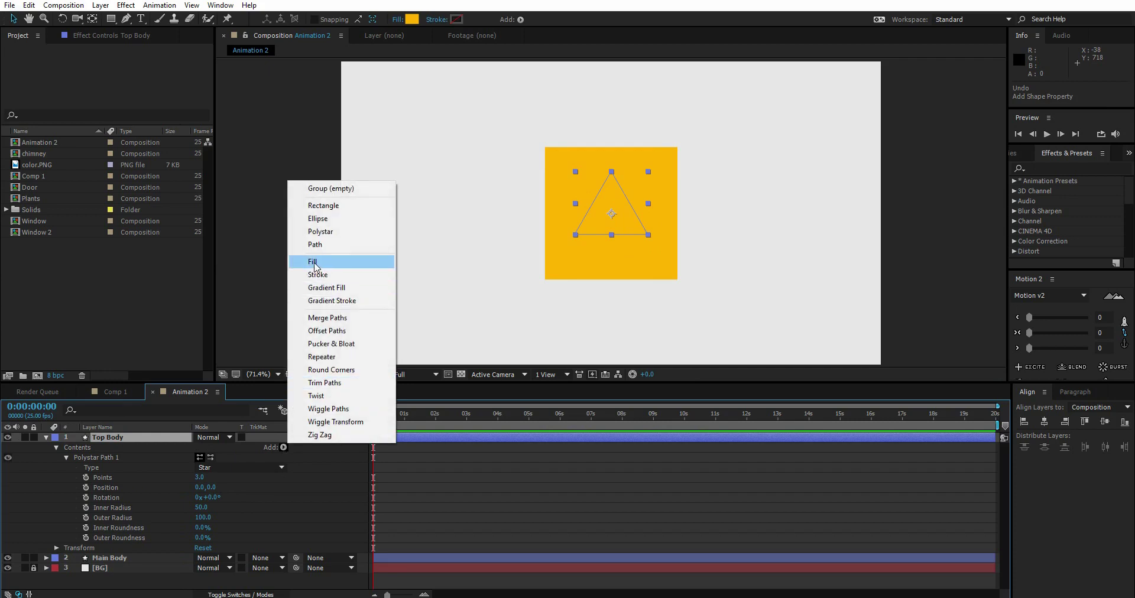
{"action": "left_click", "coordinate": [316, 262]}
{"action": "left_click", "coordinate": [66, 548]}
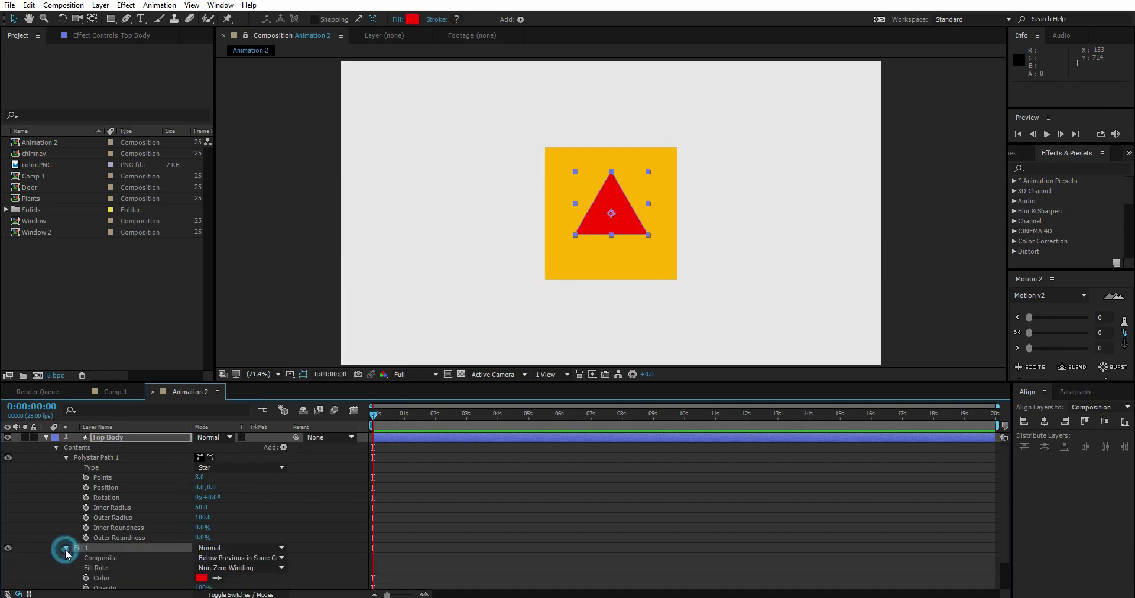
{"action": "left_click", "coordinate": [216, 575]}
{"action": "left_click", "coordinate": [556, 170]}
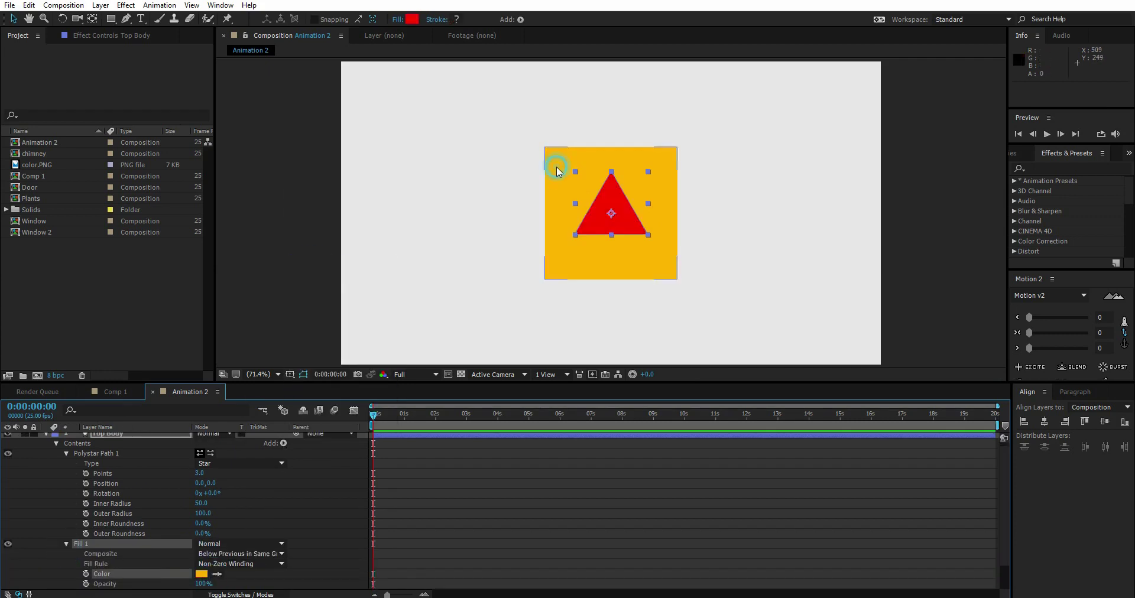
{"action": "left_click", "coordinate": [46, 434]}
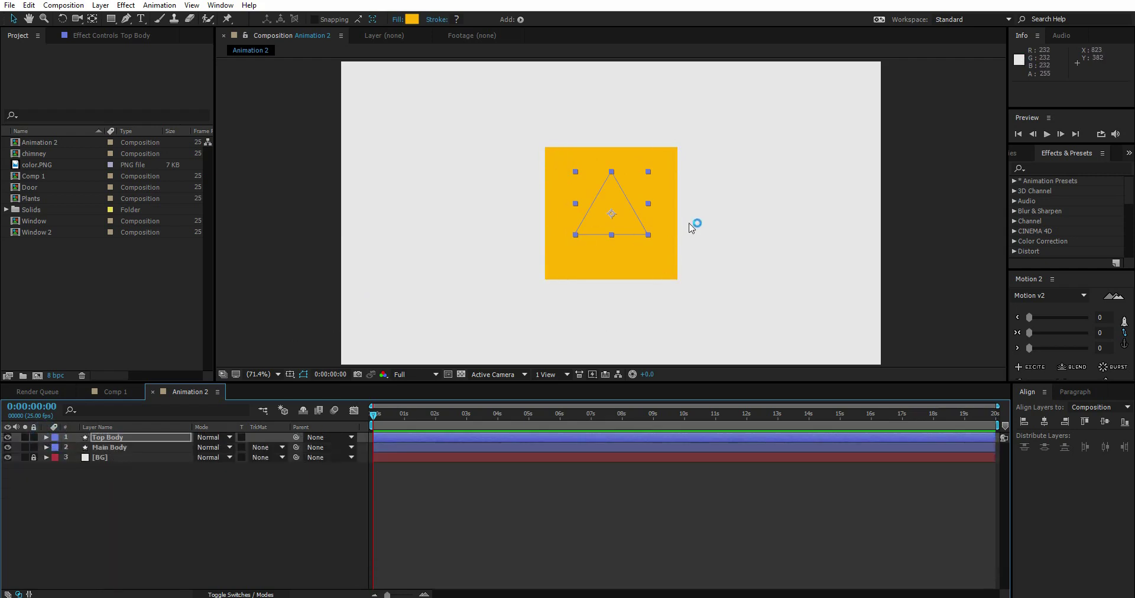
Move the triangle onto the upper edge of the yellow square and enlarge it so its base matches the square's width
{"action": "left_click", "coordinate": [647, 204]}
{"action": "left_click_drag", "start_coordinate": [649, 207], "coordinate": [648, 140]}
{"action": "scroll", "coordinate": [623, 229], "scroll_direction": "up", "scroll_amount": 5}
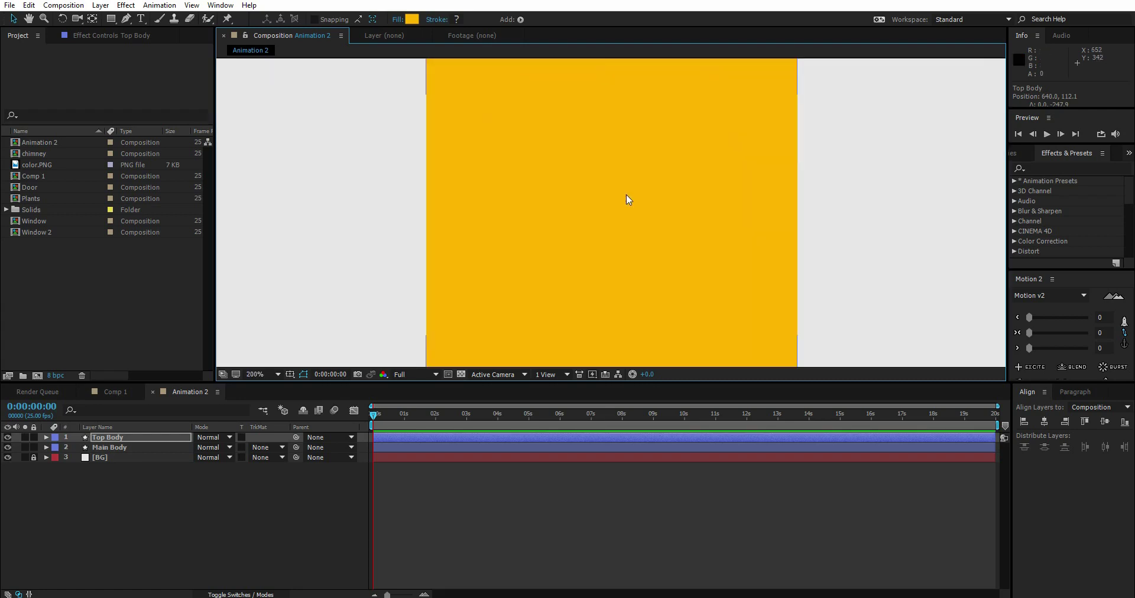
{"action": "mouse_move", "coordinate": [532, 222]}
{"action": "left_mouse_down"}
{"action": "mouse_move", "coordinate": [532, 294]}
{"action": "mouse_move", "coordinate": [368, 288]}
{"action": "left_mouse_up"}
{"action": "left_click", "coordinate": [317, 535]}
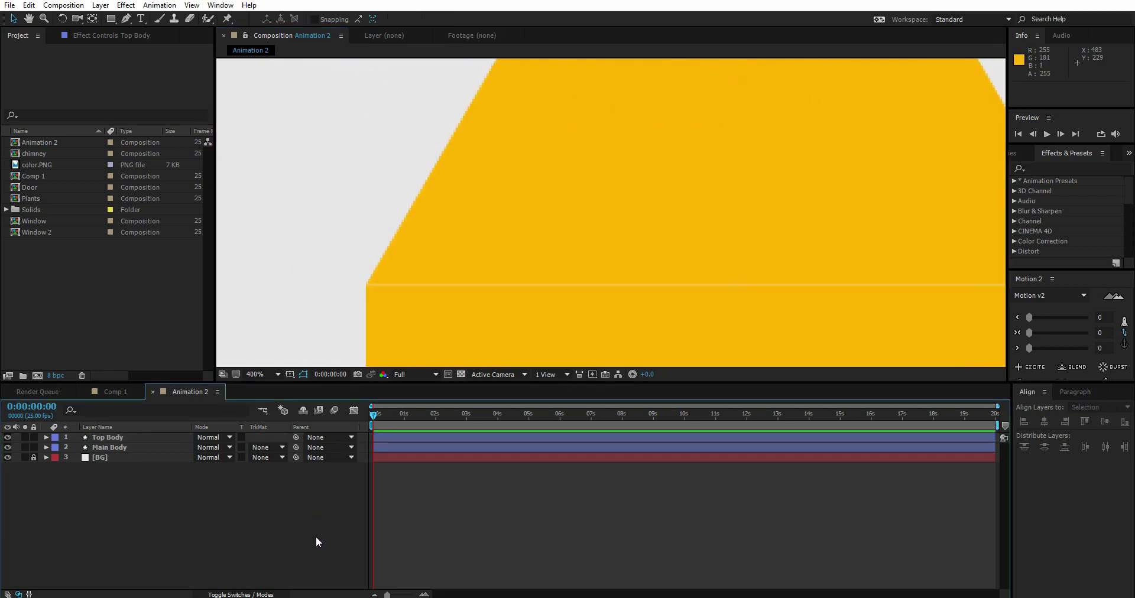
Nudge the Top Body layer slightly down to close the thin gap between the triangle and the square
{"action": "left_click", "coordinate": [138, 438]}
{"action": "key", "text": "Down"}
{"action": "key", "text": "Return"}
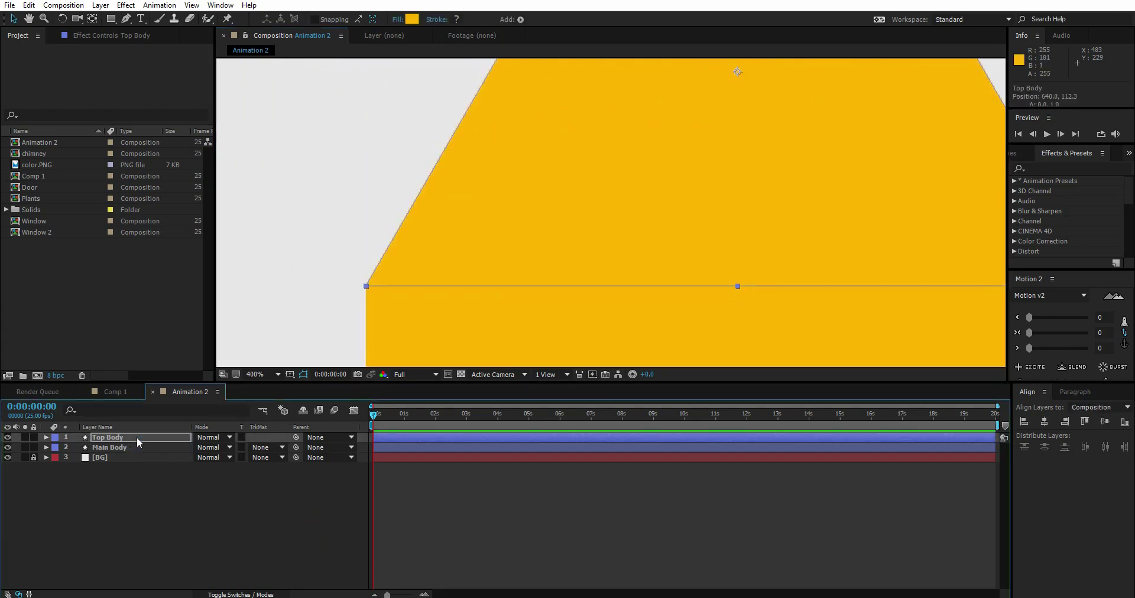
Select the Top Body and Main Body layers together and move the house down so its pointed tip lies inside the composition frame
{"action": "key", "text": "Return"}
{"action": "key", "text": "/"}
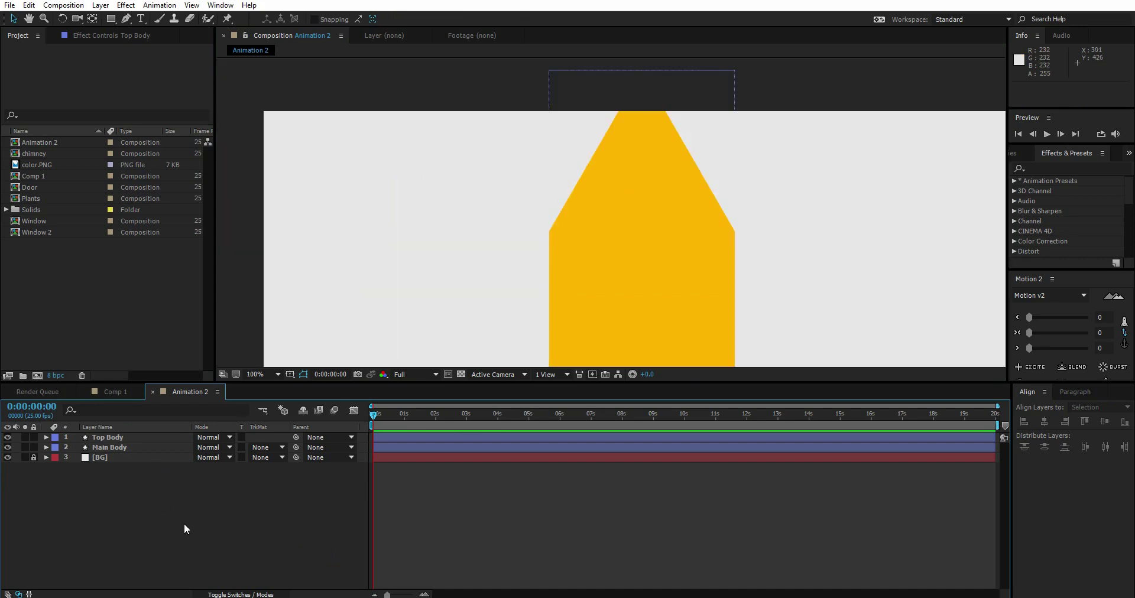
{"action": "left_click", "coordinate": [123, 439]}
{"action": "left_click", "coordinate": [118, 448], "text": "shift"}
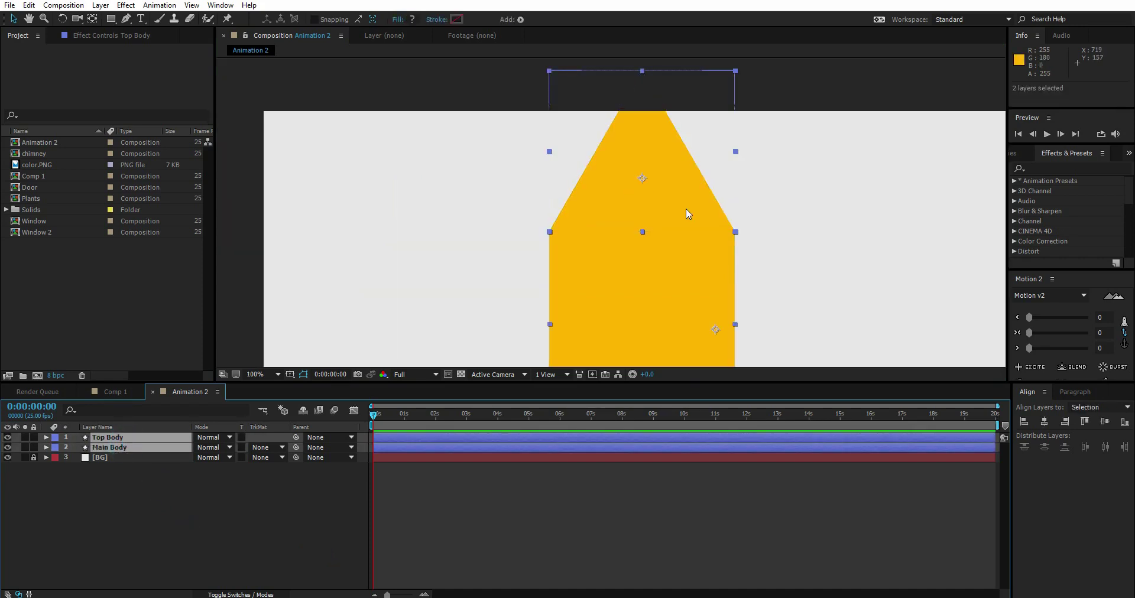
{"action": "left_click_drag", "start_coordinate": [667, 257], "coordinate": [628, 213]}
{"action": "key", "text": "comma"}
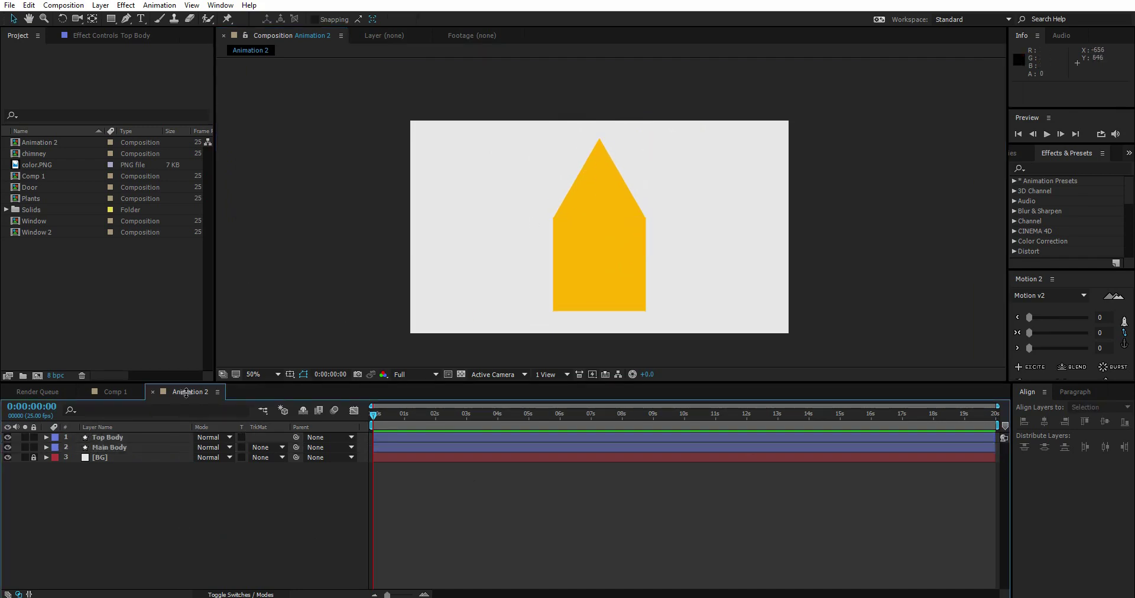
Move the Top Body triangle's anchor point from its centre down to the middle of its base
{"action": "left_click", "coordinate": [108, 439]}
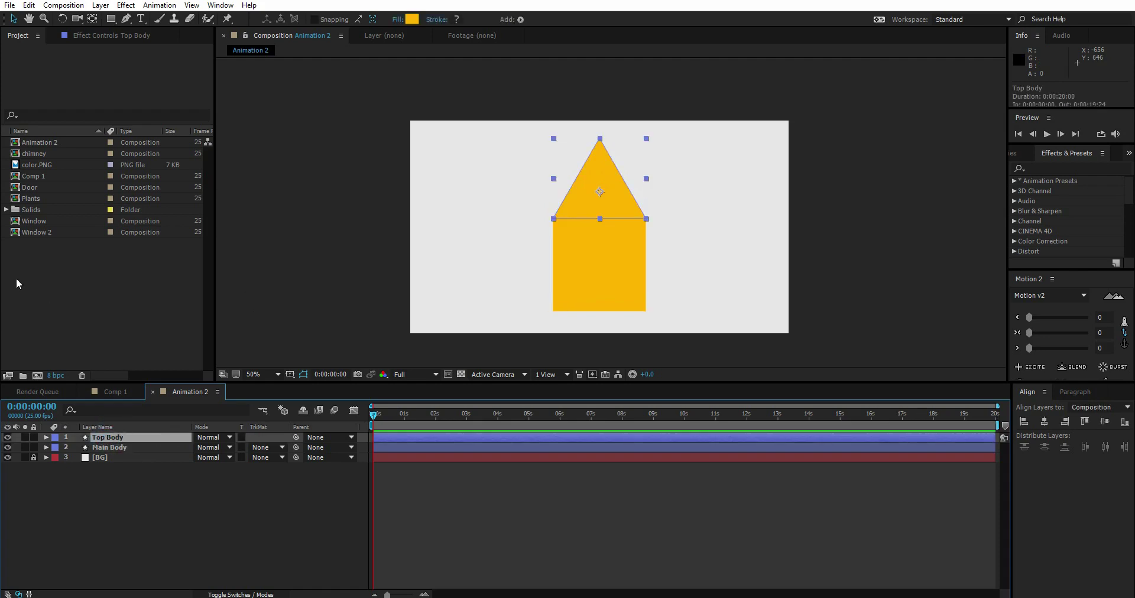
{"action": "left_click", "coordinate": [92, 20]}
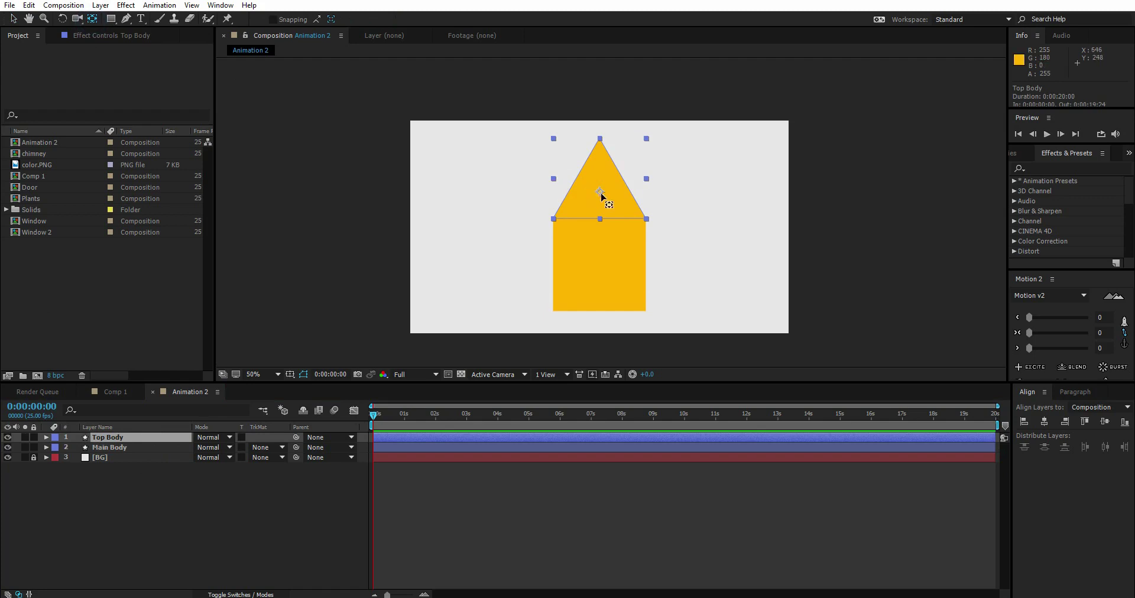
{"action": "left_click_drag", "start_coordinate": [601, 197], "coordinate": [602, 222]}
{"action": "key", "text": "v"}
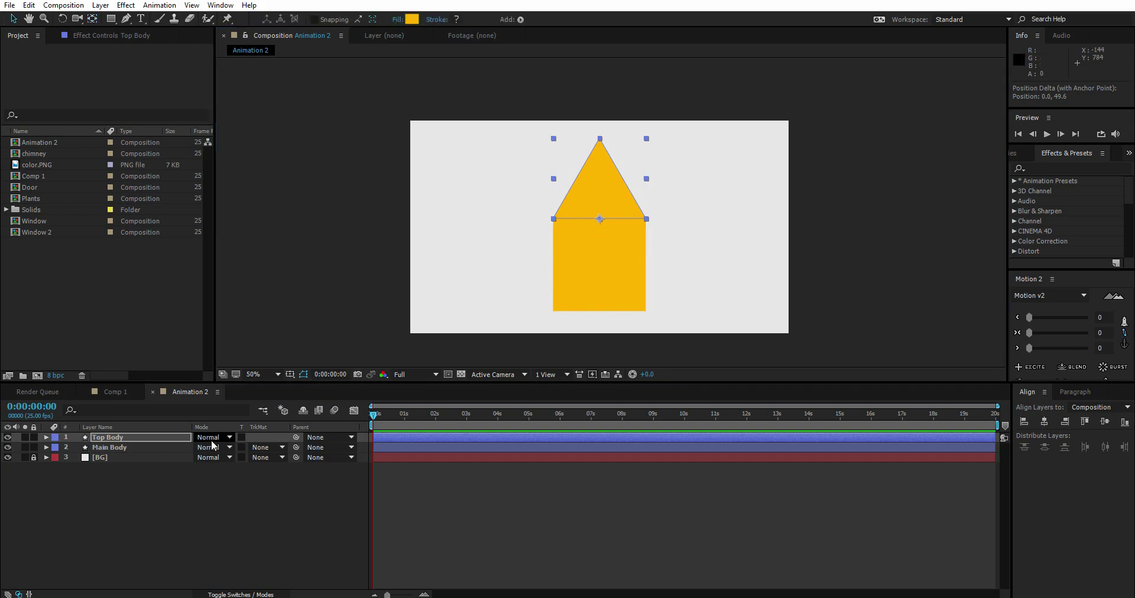
Reduce the Top Body triangle's height to a scale of about 181%, 129%, keeping its base on the square
{"action": "left_click", "coordinate": [112, 438]}
{"action": "left_click_drag", "start_coordinate": [600, 139], "coordinate": [604, 161]}
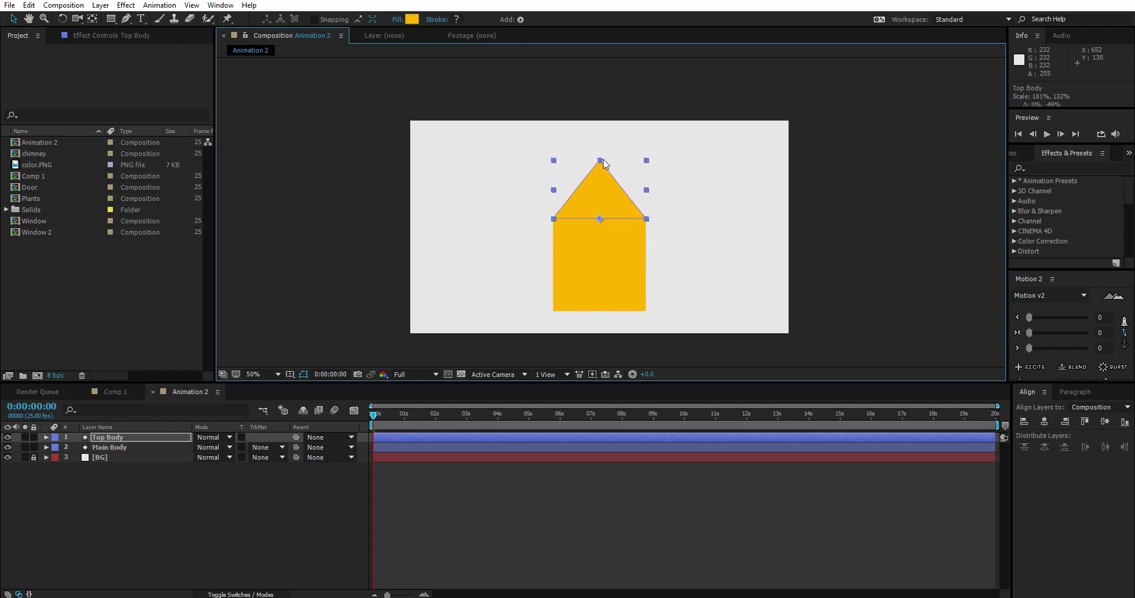
{"action": "left_click", "coordinate": [594, 495]}
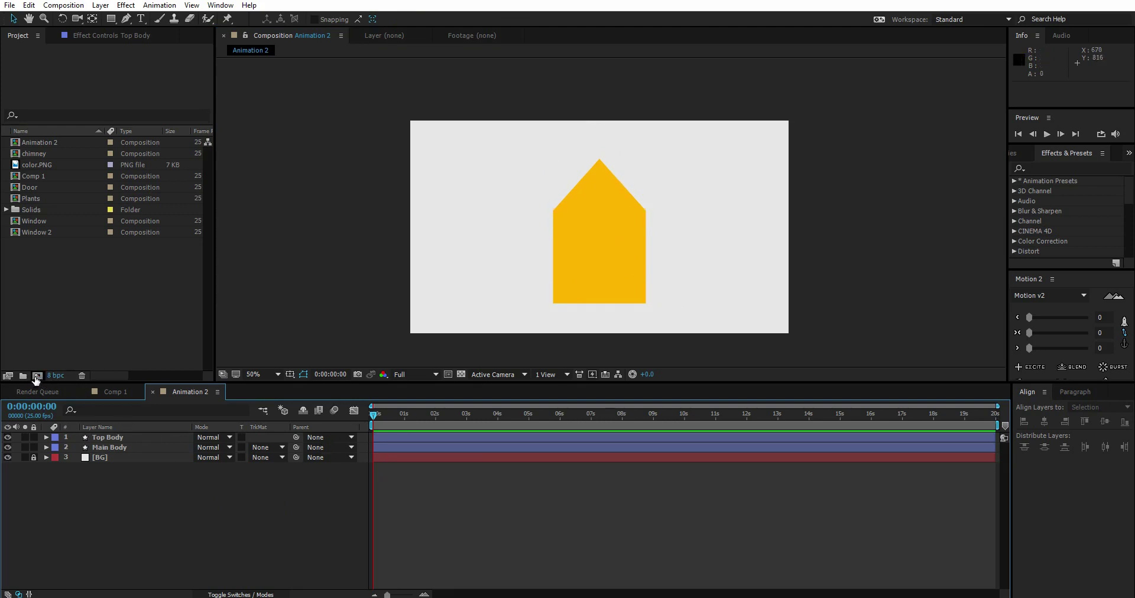
Create a new composition named Door with the HDV/HDTV 720 25 preset at 1280 x 720 px and a 20-second duration
{"action": "left_click", "coordinate": [37, 376]}
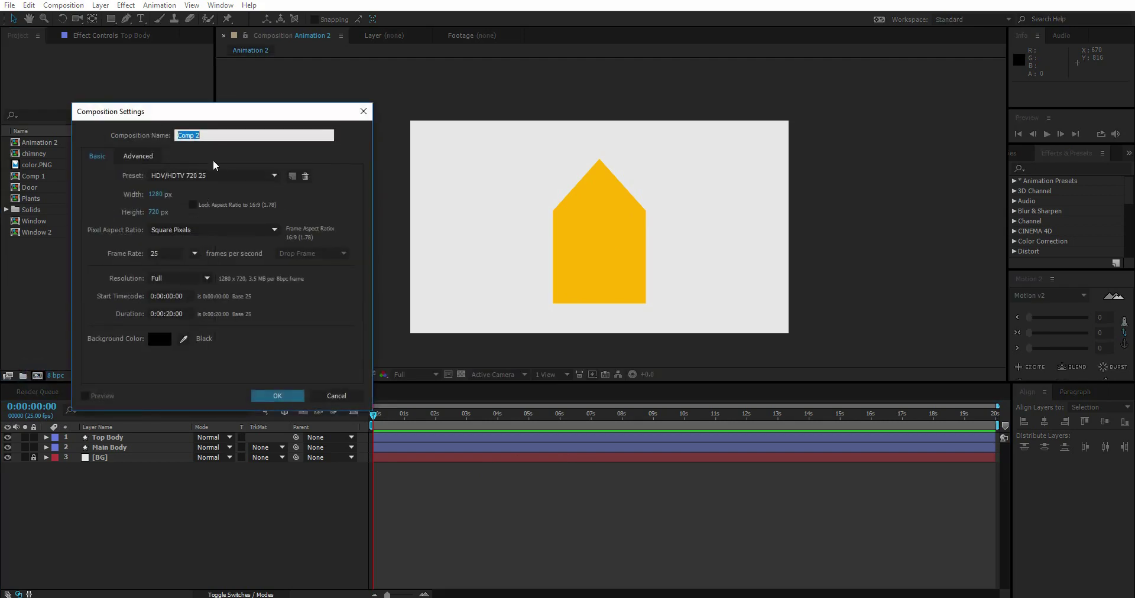
{"action": "type", "text": "Door"}
{"action": "key", "text": "Return"}
Draw a tall rectangle, about twice as high as wide, for the door and centre it horizontally and vertically in the composition
{"action": "left_click", "coordinate": [110, 19]}
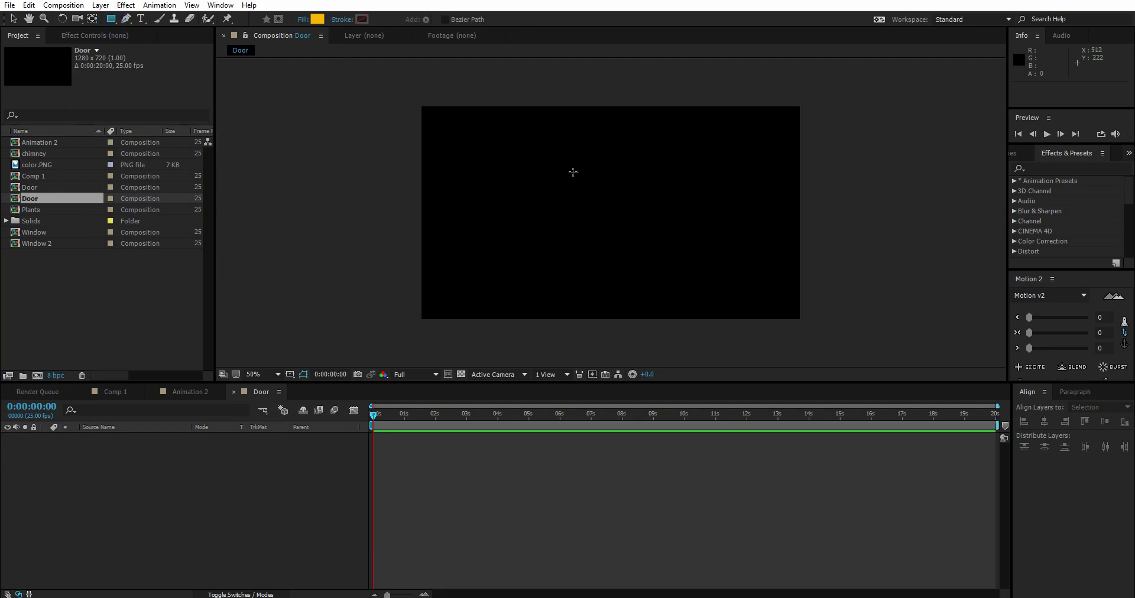
{"action": "left_click_drag", "start_coordinate": [579, 147], "coordinate": [657, 289]}
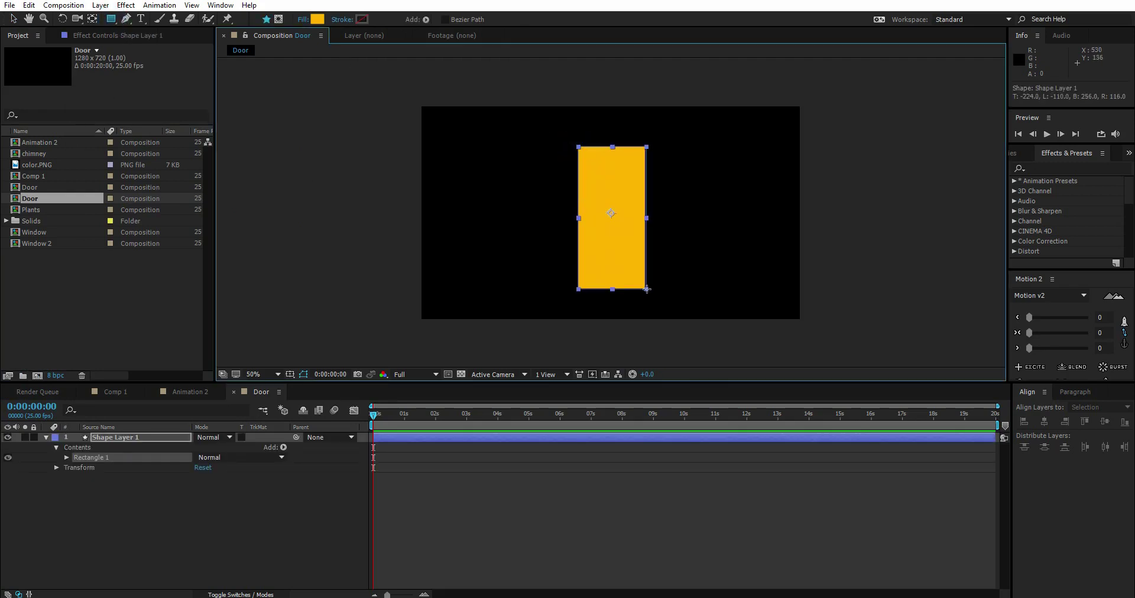
{"action": "key", "text": "v"}
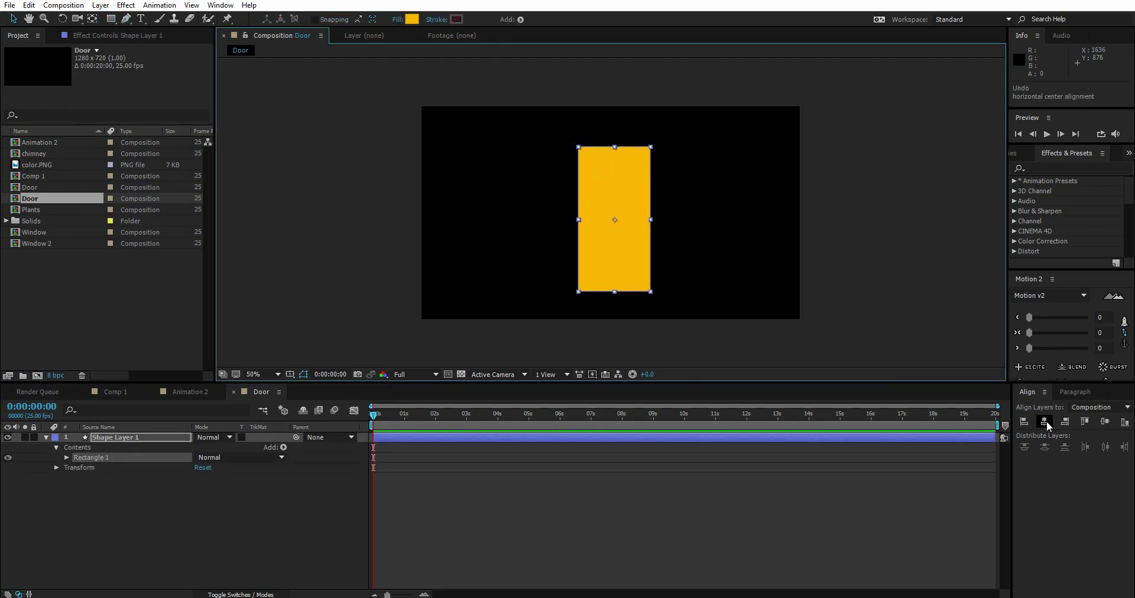
{"action": "left_click", "coordinate": [1045, 421]}
{"action": "left_click", "coordinate": [1105, 422]}
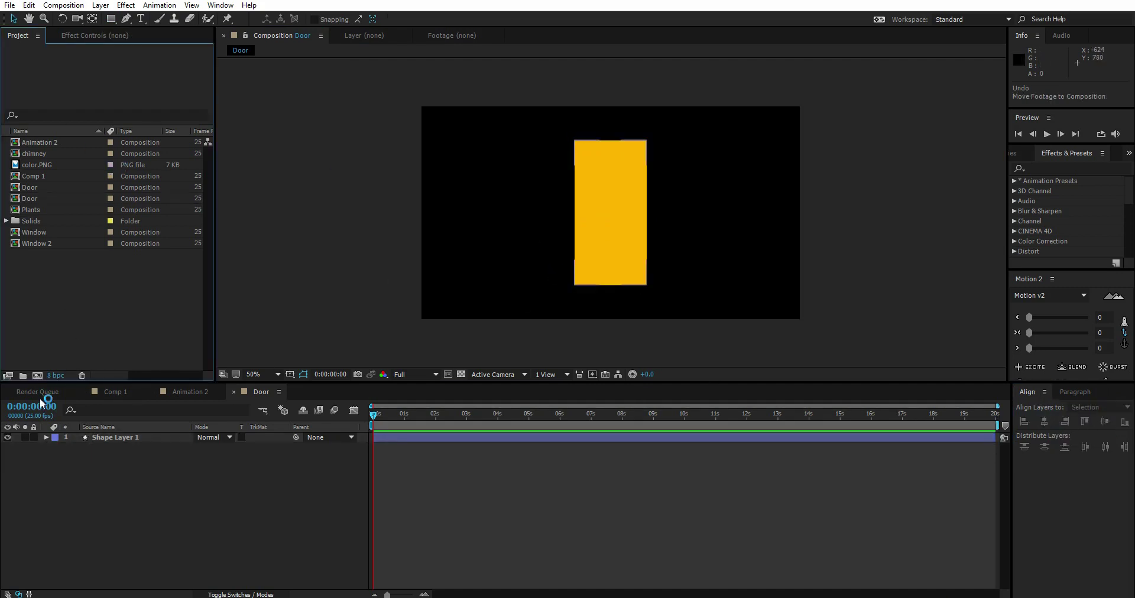
Show the color.PNG palette preview and rename the rectangle's shape layer as Door body
{"action": "left_click", "coordinate": [47, 165]}
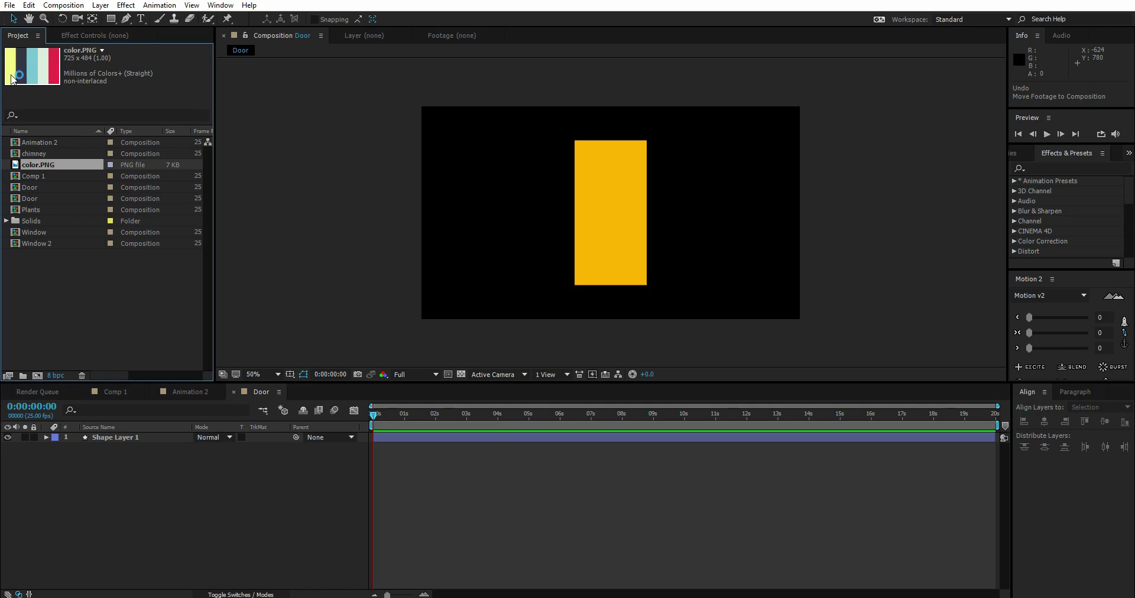
{"action": "left_click", "coordinate": [135, 439]}
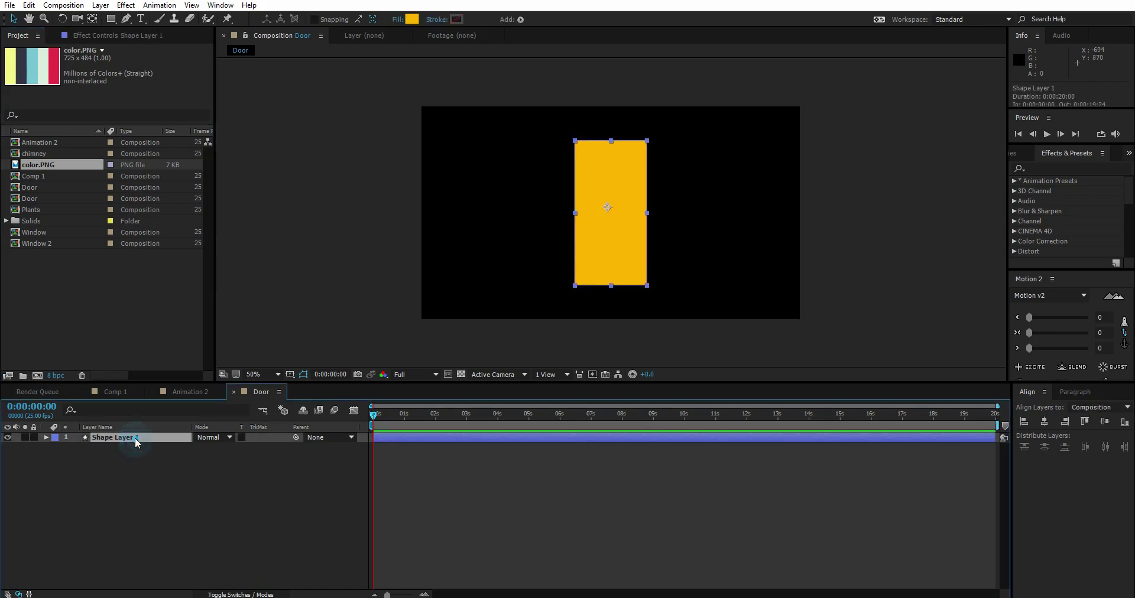
{"action": "key", "text": "Return"}
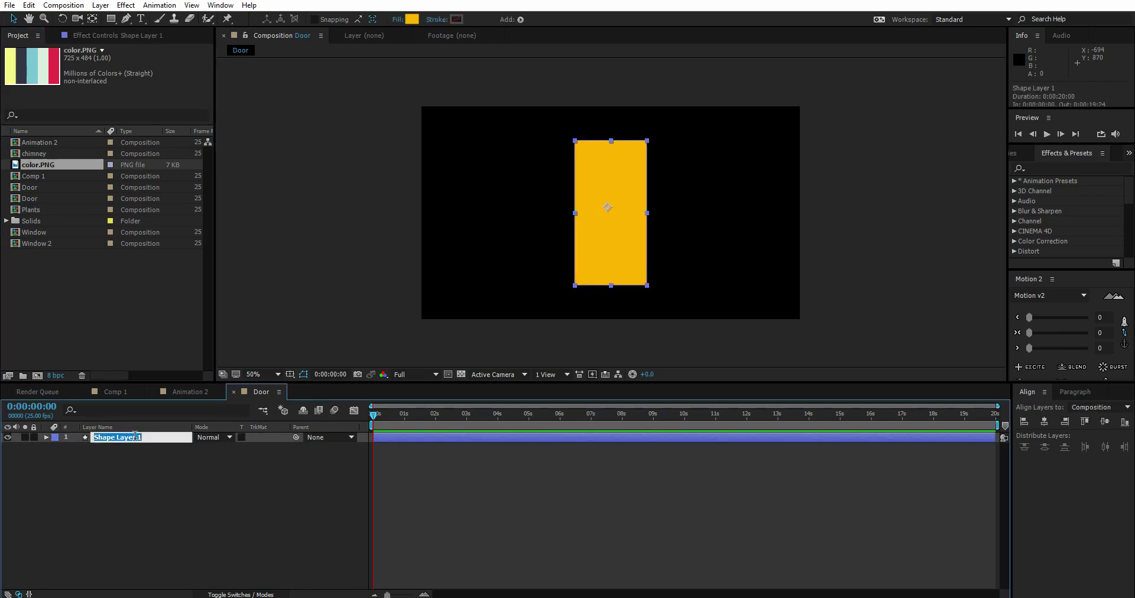
{"action": "type", "text": "Door body"}
{"action": "left_click", "coordinate": [122, 471]}
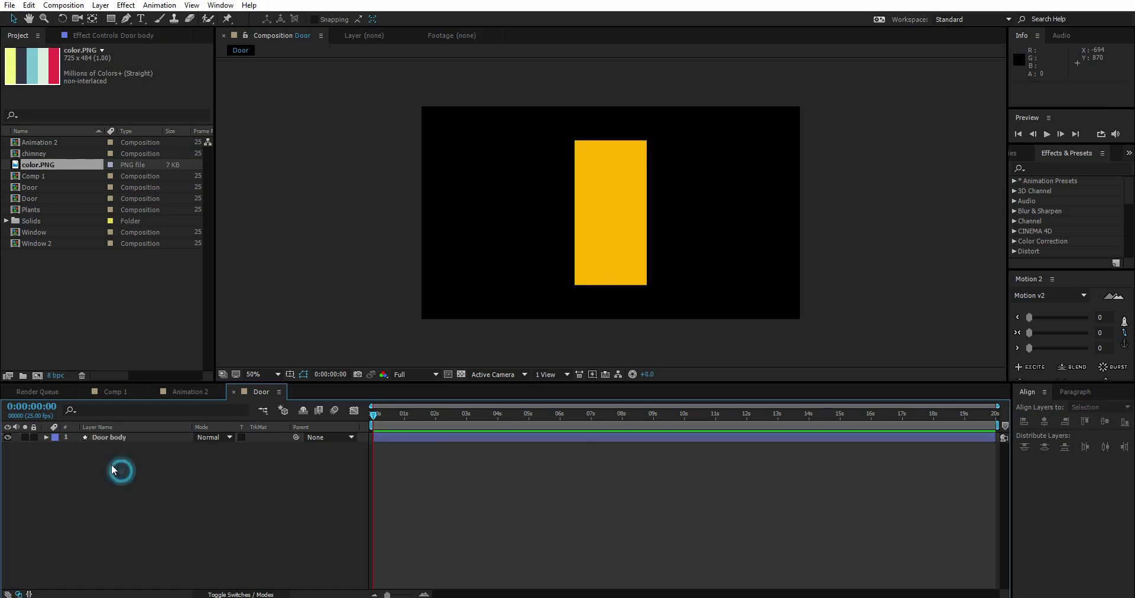
Recolour the Door body rectangle's fill by sampling the light yellow stripe of the color.PNG palette
{"action": "left_click", "coordinate": [46, 438]}
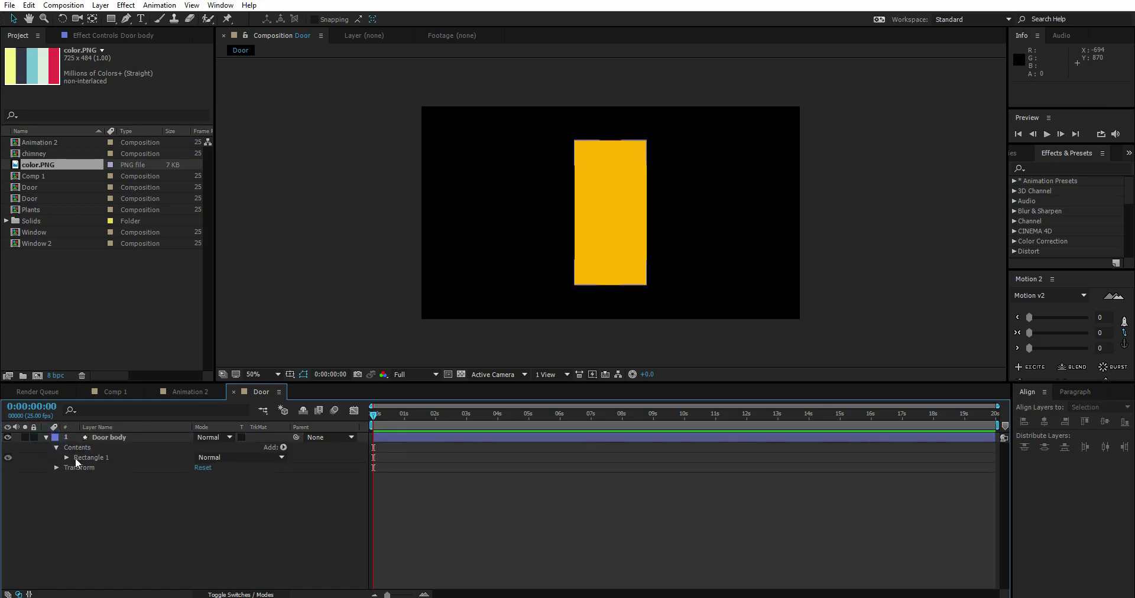
{"action": "left_click", "coordinate": [63, 457], "text": "ctrl"}
{"action": "scroll", "coordinate": [150, 476], "scroll_direction": "down", "scroll_amount": 2}
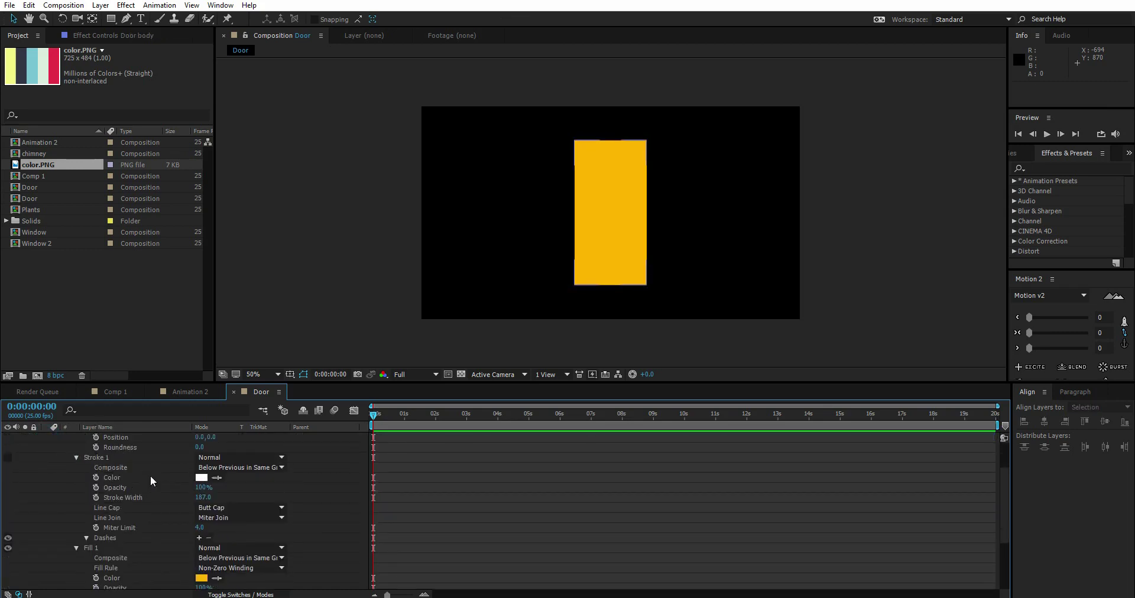
{"action": "scroll", "coordinate": [104, 556], "scroll_direction": "down", "scroll_amount": 1}
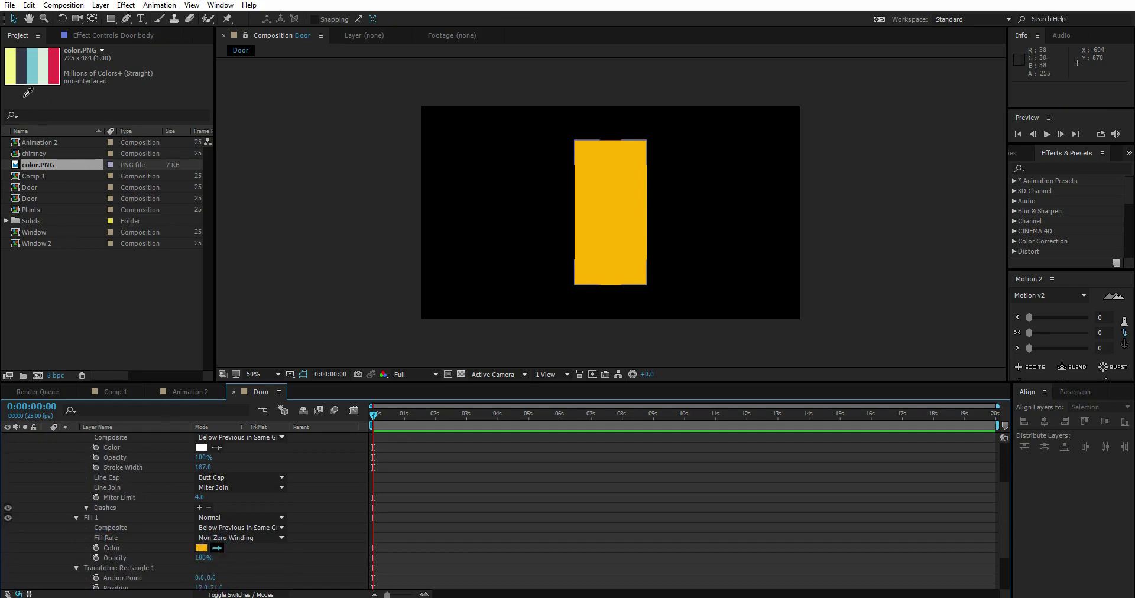
{"action": "left_click", "coordinate": [12, 59]}
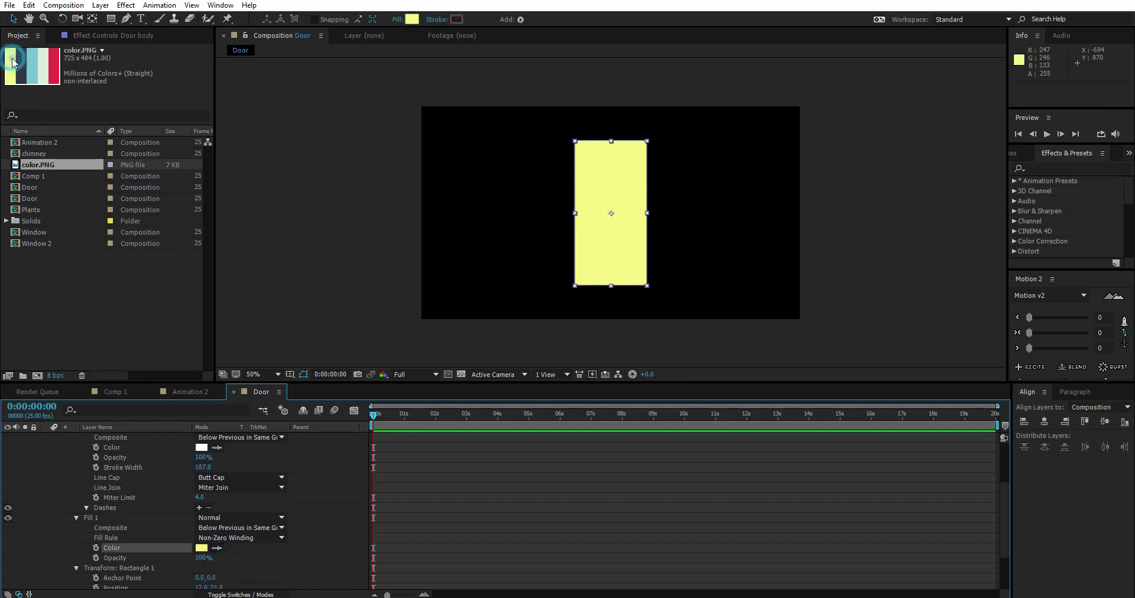
{"action": "left_click", "coordinate": [268, 498]}
{"action": "scroll", "coordinate": [268, 498], "scroll_direction": "up", "scroll_amount": 3}
{"action": "left_click", "coordinate": [46, 437]}
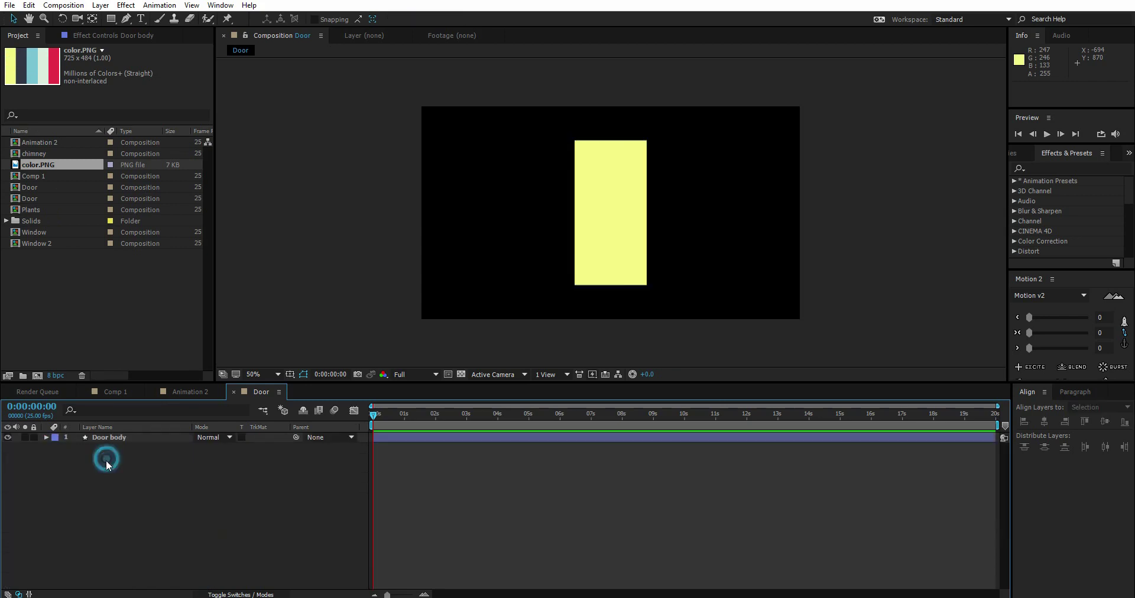
Add an empty shape layer above Door body and name it Door Top
{"action": "right_click", "coordinate": [110, 495]}
{"action": "mouse_move", "coordinate": [175, 379]}
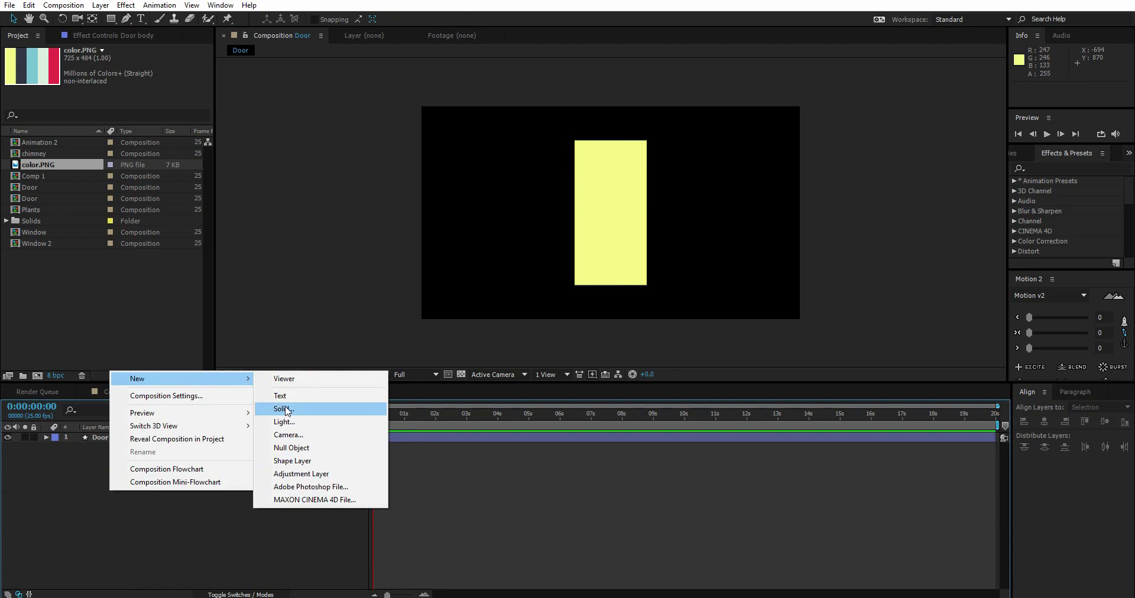
{"action": "left_click", "coordinate": [301, 465]}
{"action": "left_click", "coordinate": [152, 438]}
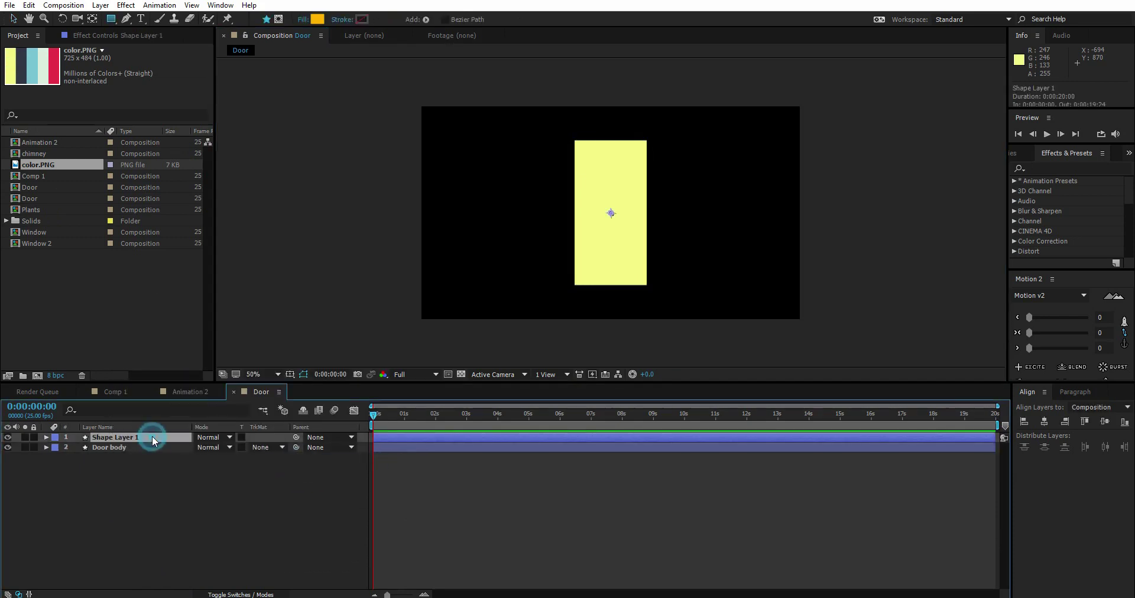
{"action": "key", "text": "Return"}
{"action": "key", "text": "Return"}
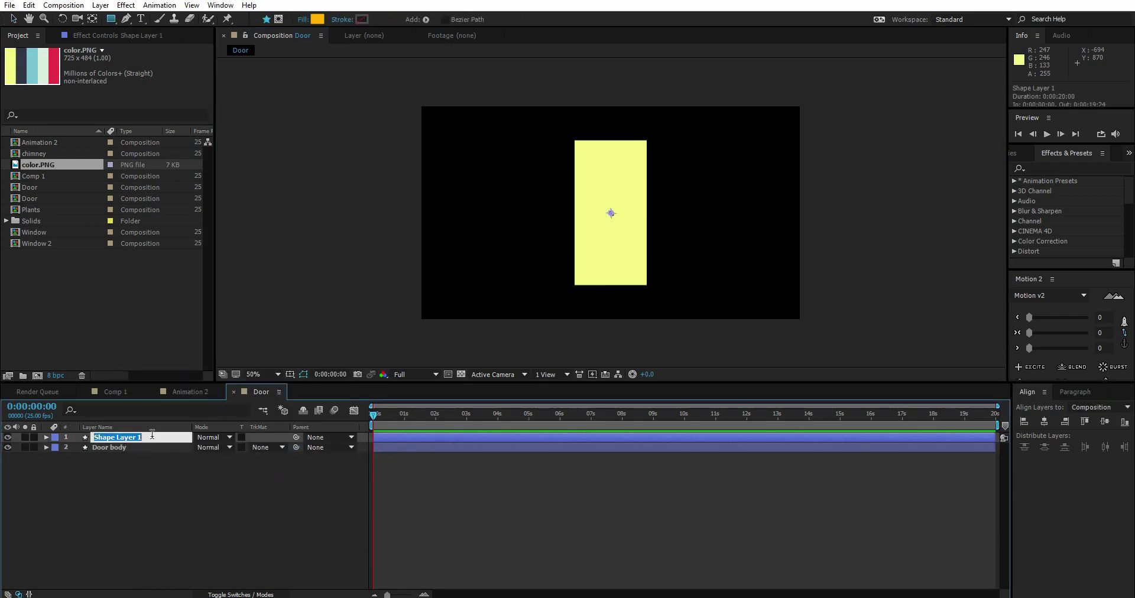
{"action": "type", "text": "Door Top"}
{"action": "key", "text": "Return"}
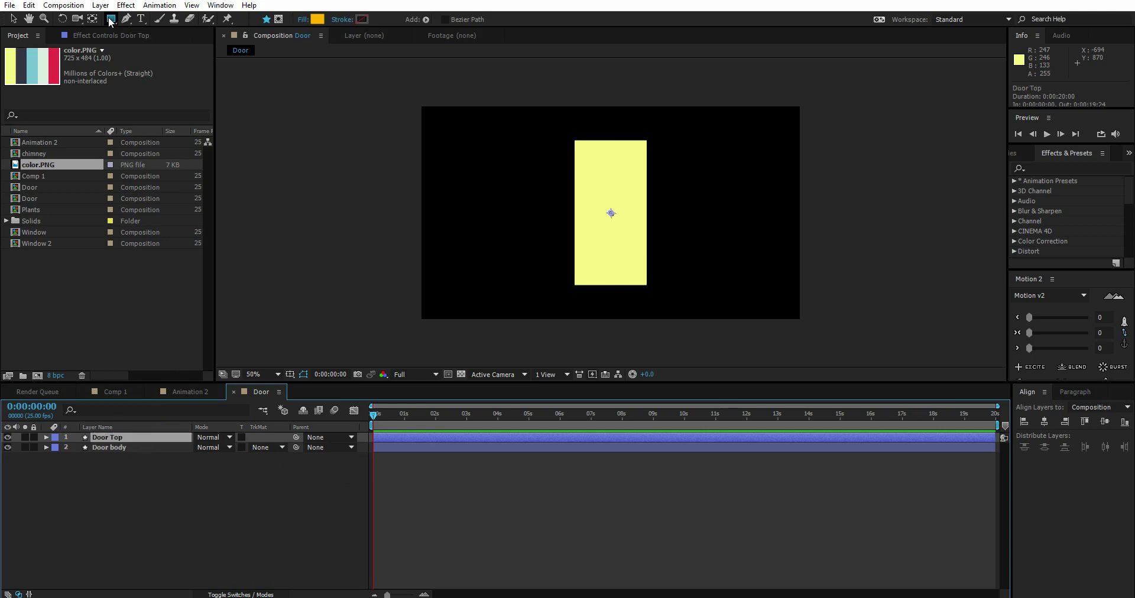
Draw a thin horizontal bar, slightly wider than the door, just above the door rectangle on the Door Top layer
{"action": "left_click", "coordinate": [110, 20]}
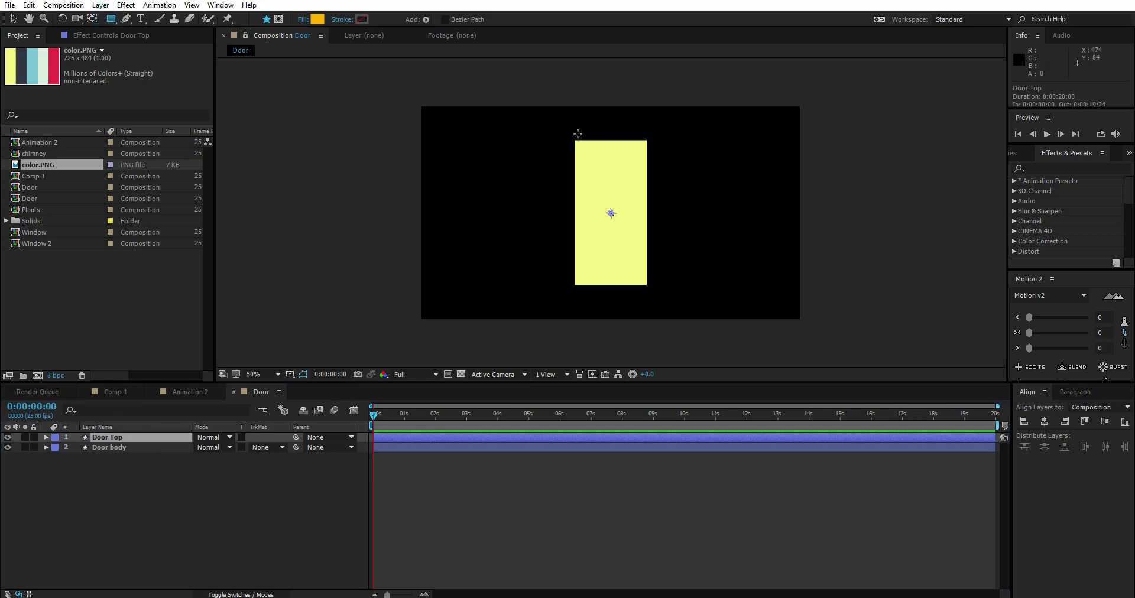
{"action": "left_click_drag", "start_coordinate": [544, 126], "coordinate": [631, 139]}
{"action": "key", "text": "v"}
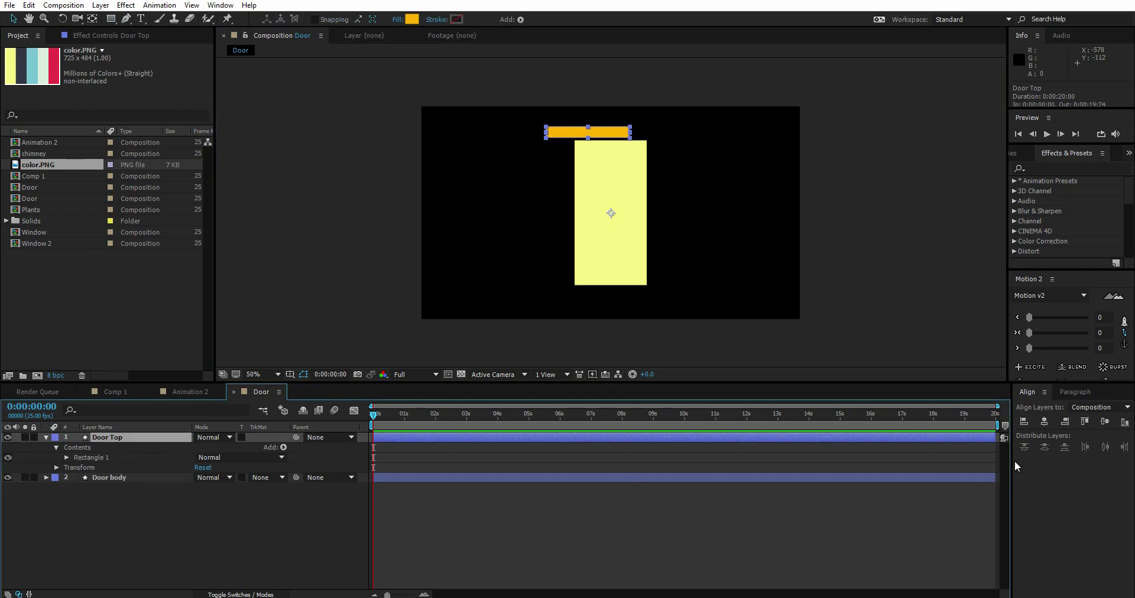
Centre the Door Top bar horizontally in the composition and lower it onto the door's upper edge
{"action": "left_click", "coordinate": [1045, 422]}
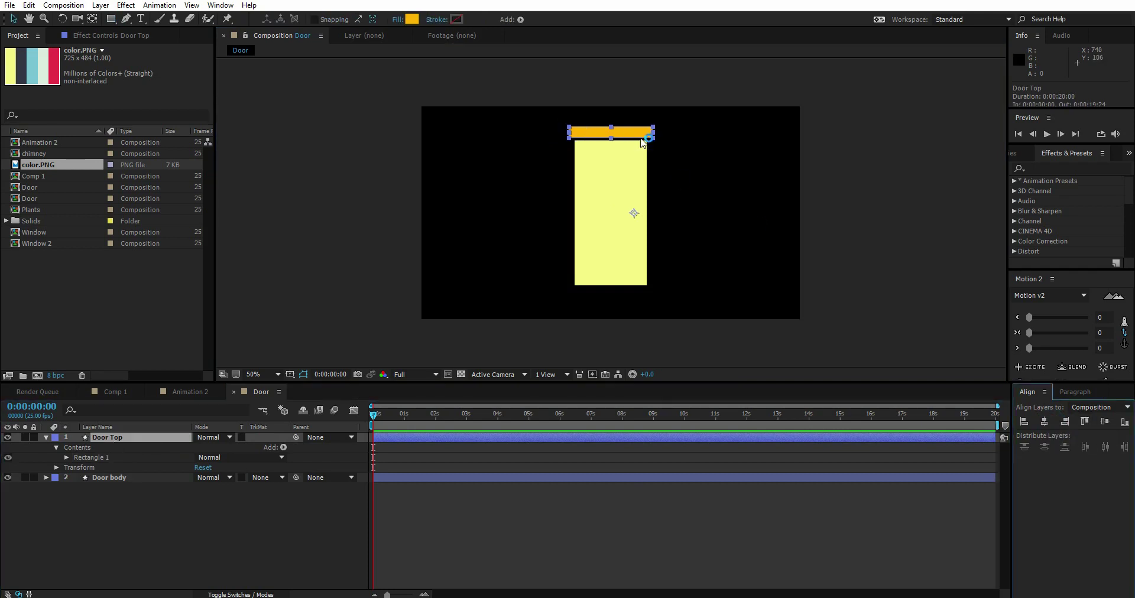
{"action": "left_click_drag", "start_coordinate": [640, 140], "coordinate": [638, 142]}
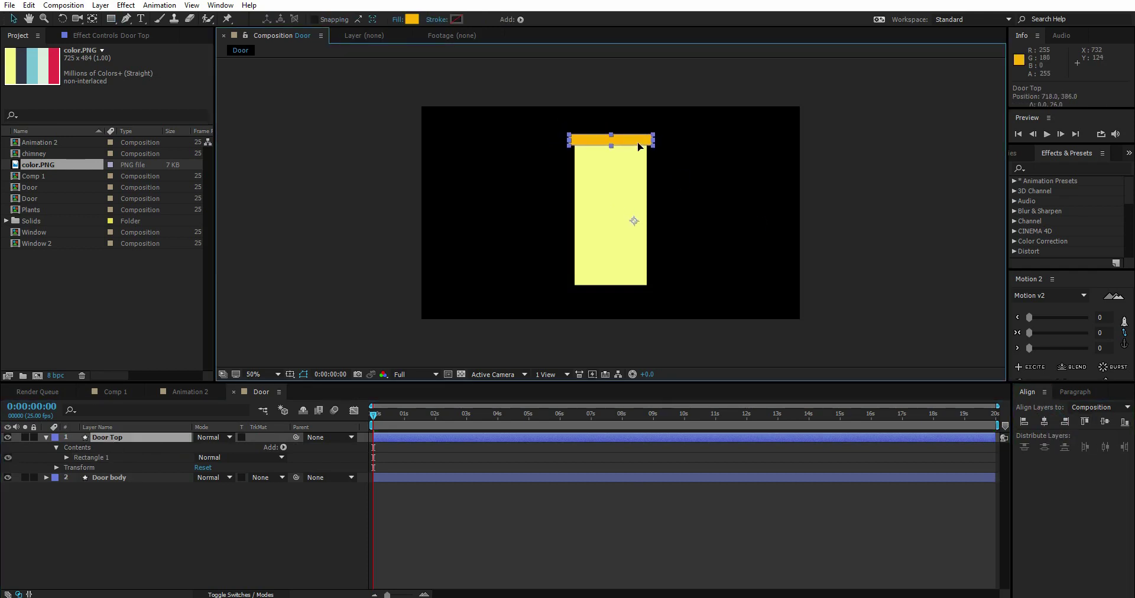
{"action": "left_click", "coordinate": [519, 531]}
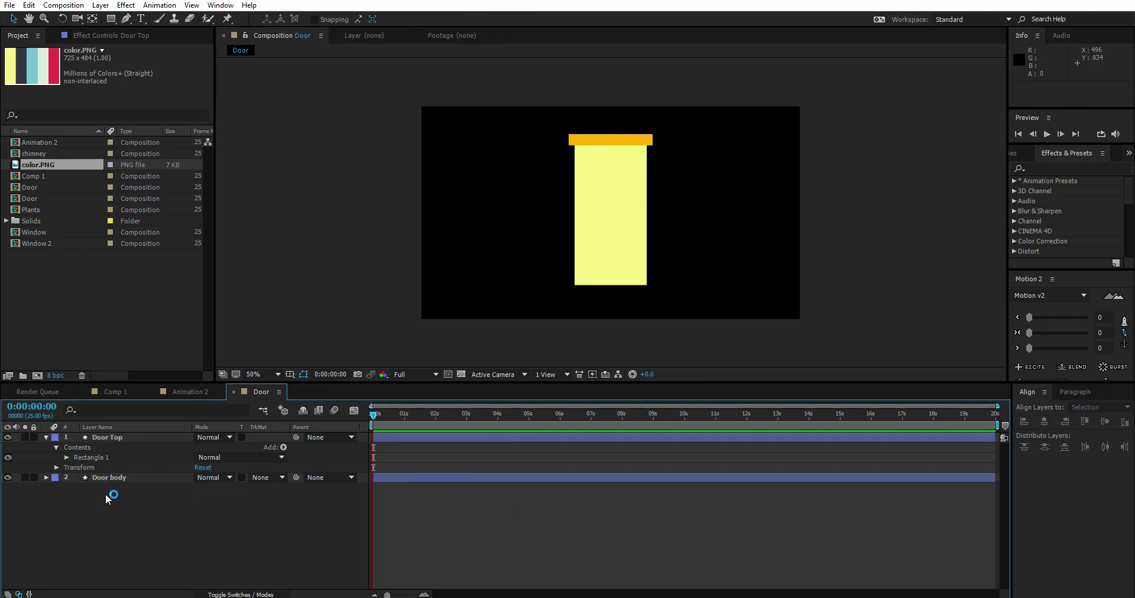
Recolour the Door Top bar's fill by sampling the dark navy stripe of the color.PNG palette
{"action": "left_click", "coordinate": [98, 437]}
{"action": "left_click", "coordinate": [46, 437]}
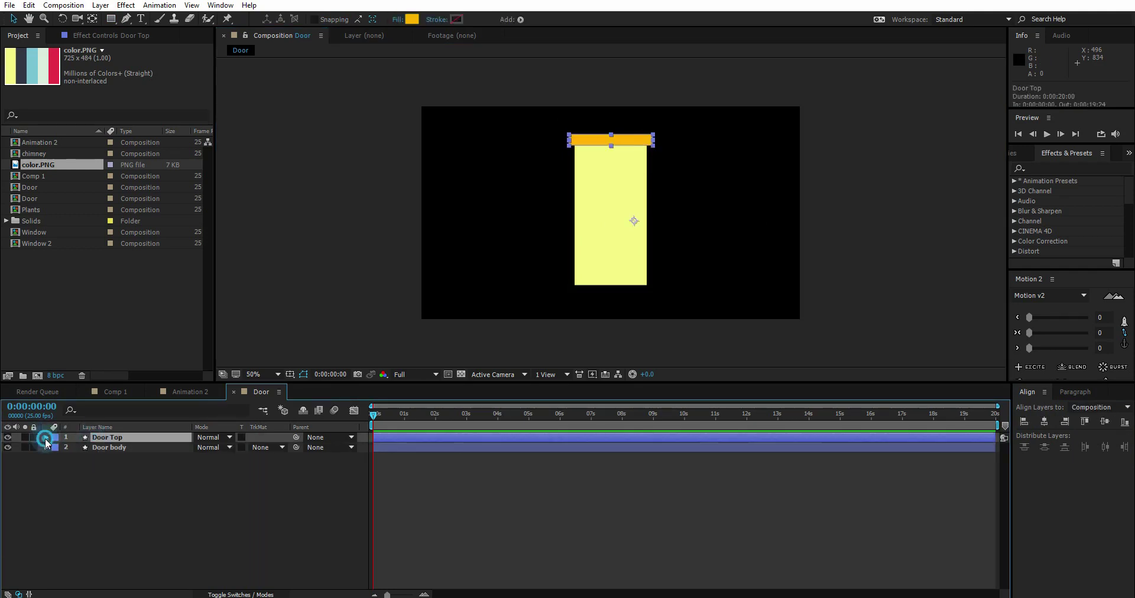
{"action": "left_click", "coordinate": [45, 437], "text": "ctrl"}
{"action": "scroll", "coordinate": [183, 558], "scroll_direction": "down", "scroll_amount": 3}
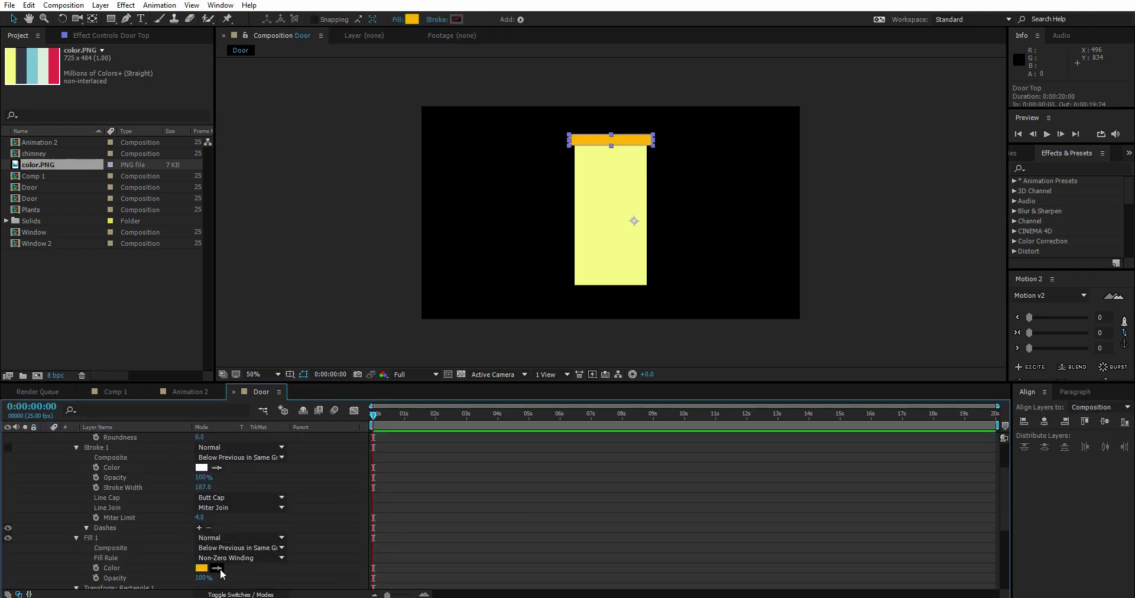
{"action": "left_click", "coordinate": [217, 569]}
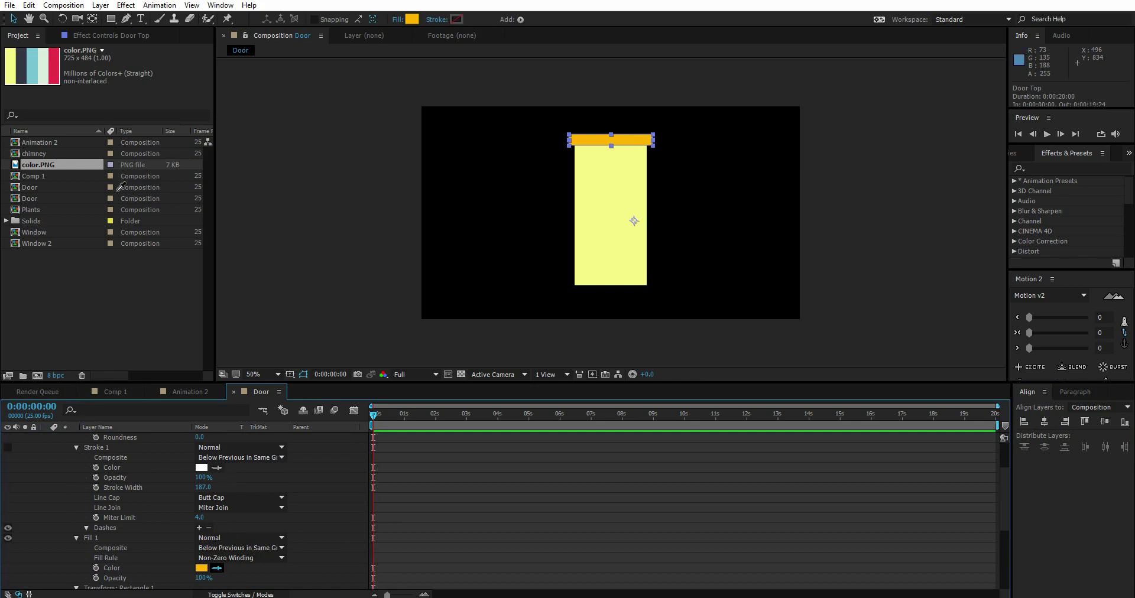
{"action": "left_click", "coordinate": [22, 63]}
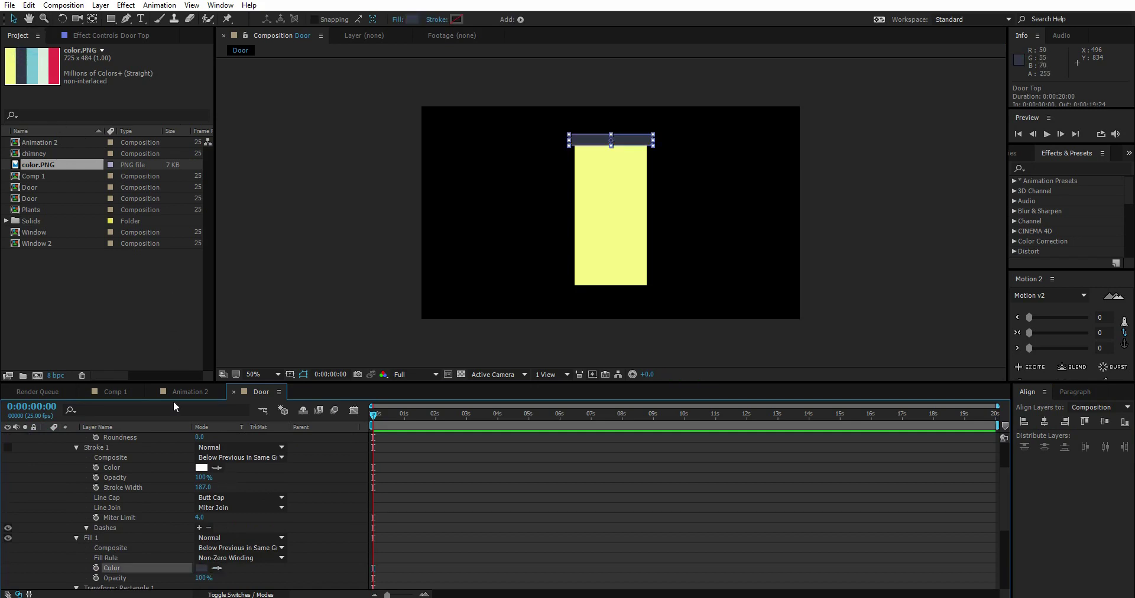
{"action": "key", "text": "u"}
{"action": "left_click", "coordinate": [151, 493]}
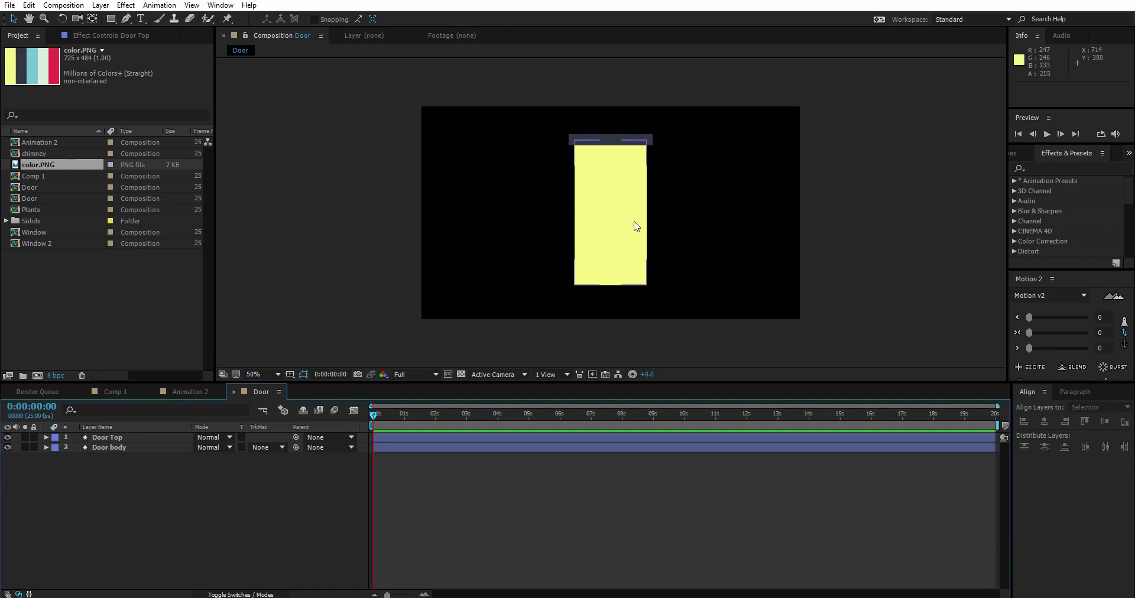
Add an empty shape layer above Door Top and name it Door Knob
{"action": "right_click", "coordinate": [111, 492]}
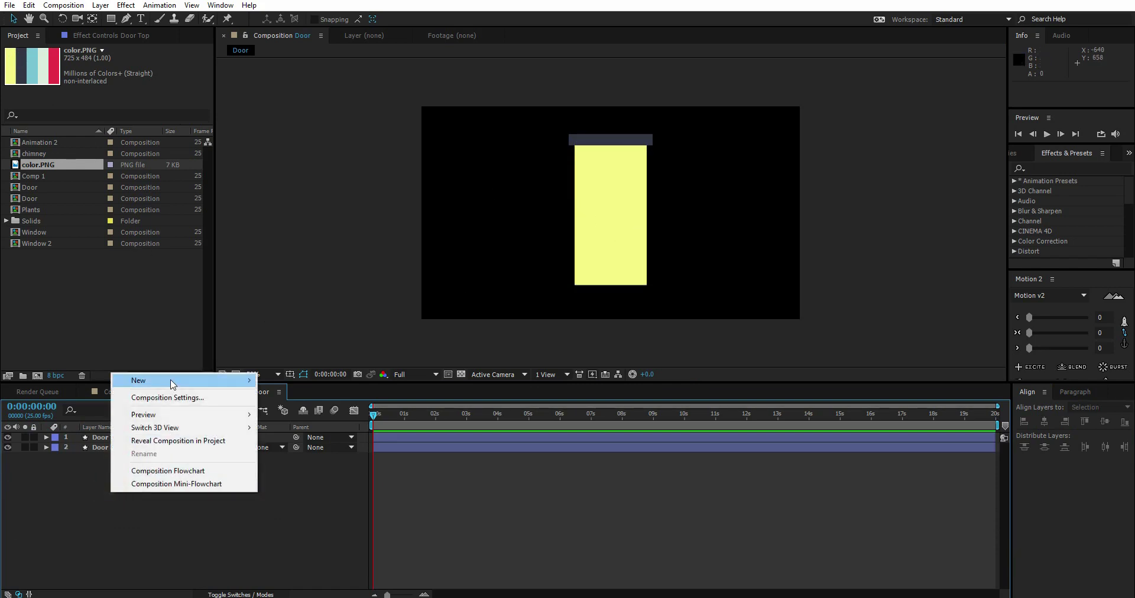
{"action": "mouse_move", "coordinate": [234, 381]}
{"action": "left_click", "coordinate": [295, 437]}
{"action": "left_click", "coordinate": [293, 462]}
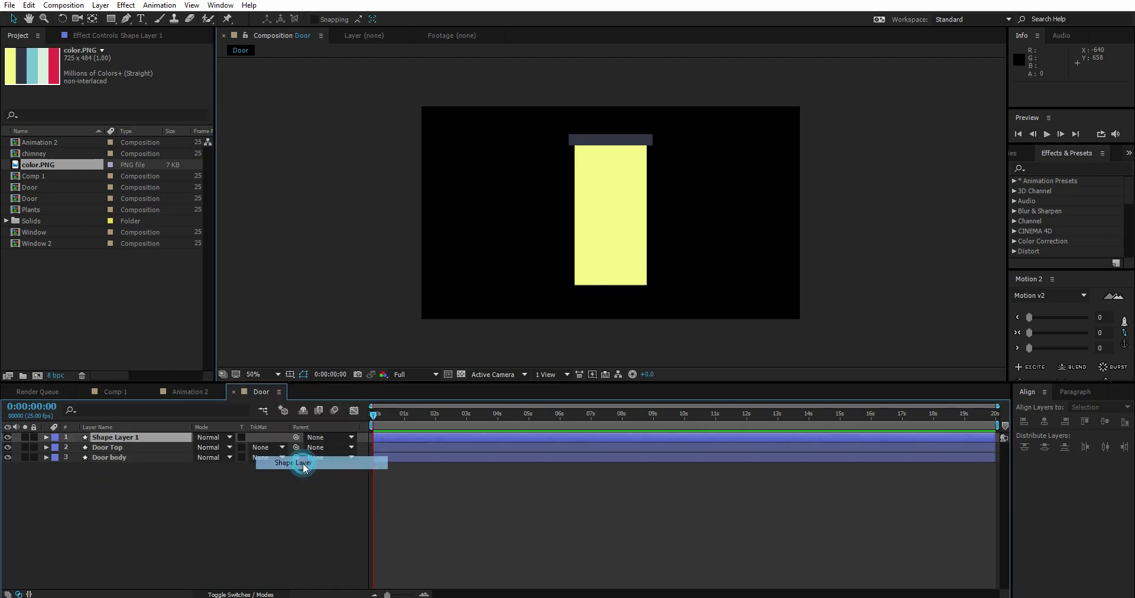
{"action": "key", "text": "r"}
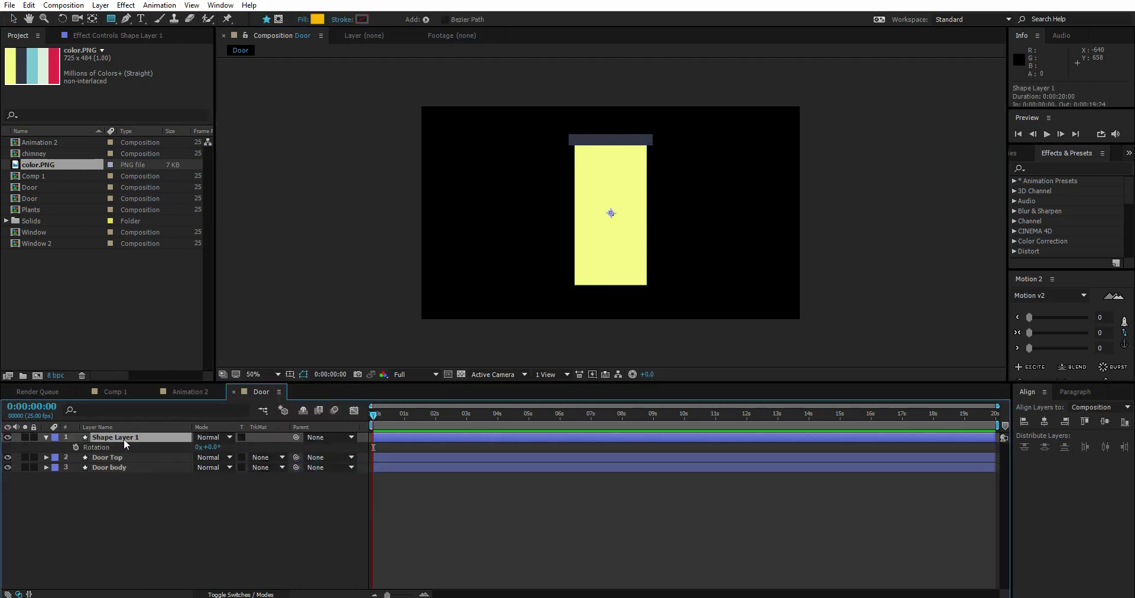
{"action": "key", "text": "Return"}
{"action": "type", "text": "Door Kbnob"}
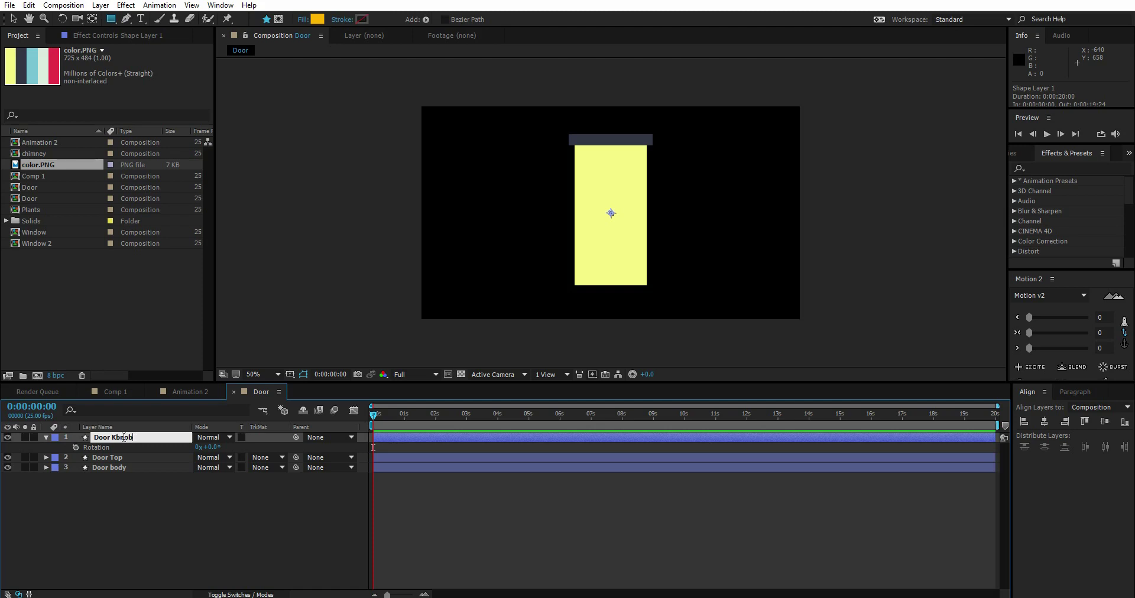
{"action": "key", "text": "Return"}
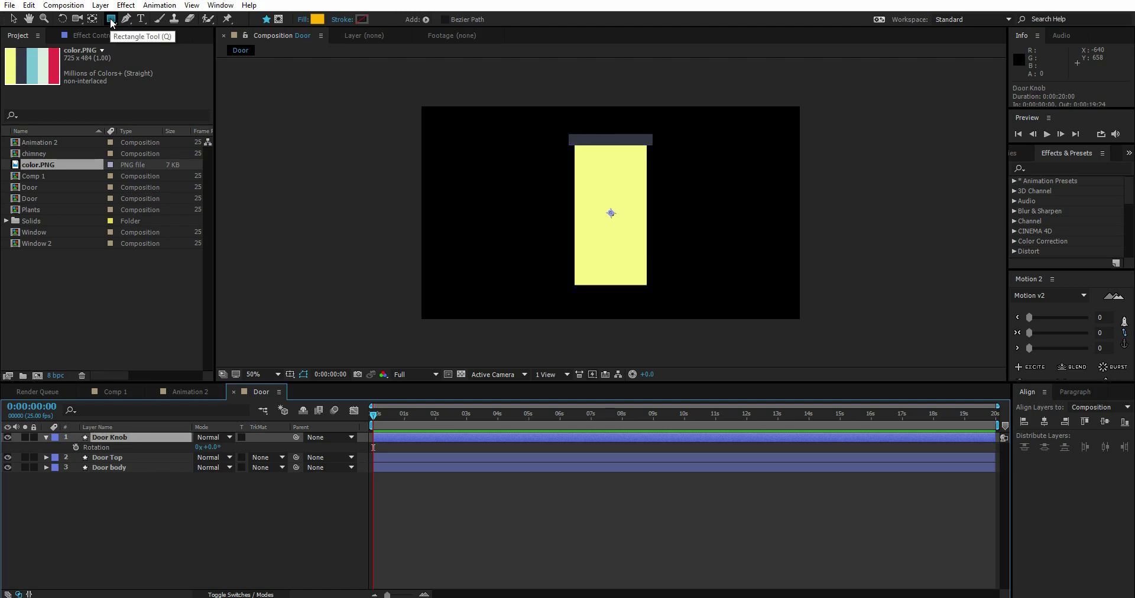
Draw a small circle about 22 px across with the Ellipse tool on the Door Knob layer, right of the door's centre
{"action": "left_click", "coordinate": [111, 22]}
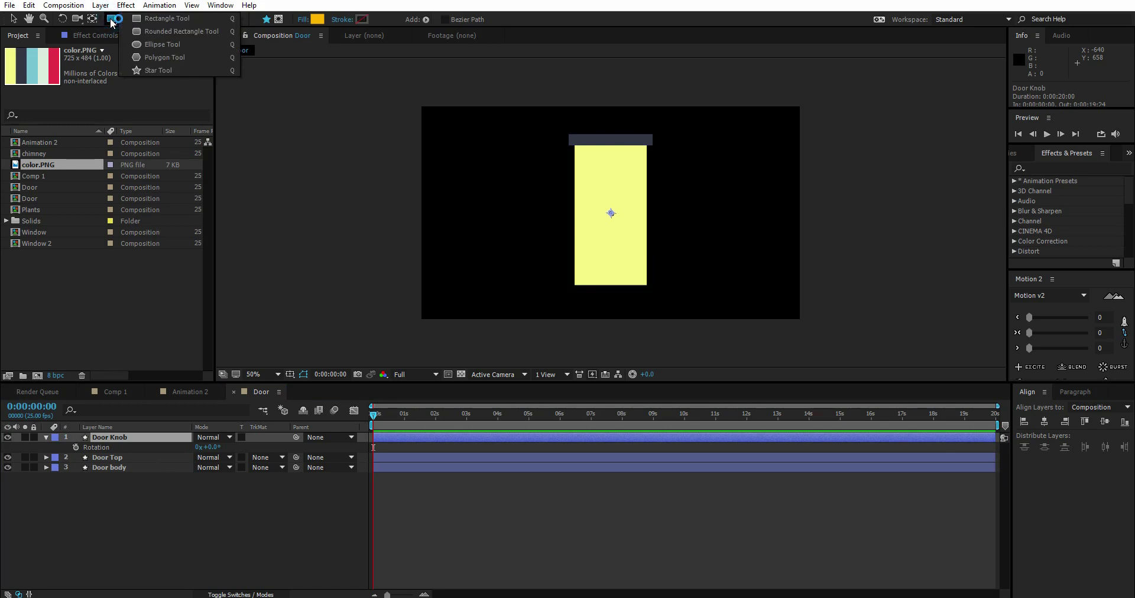
{"action": "left_click", "coordinate": [144, 45]}
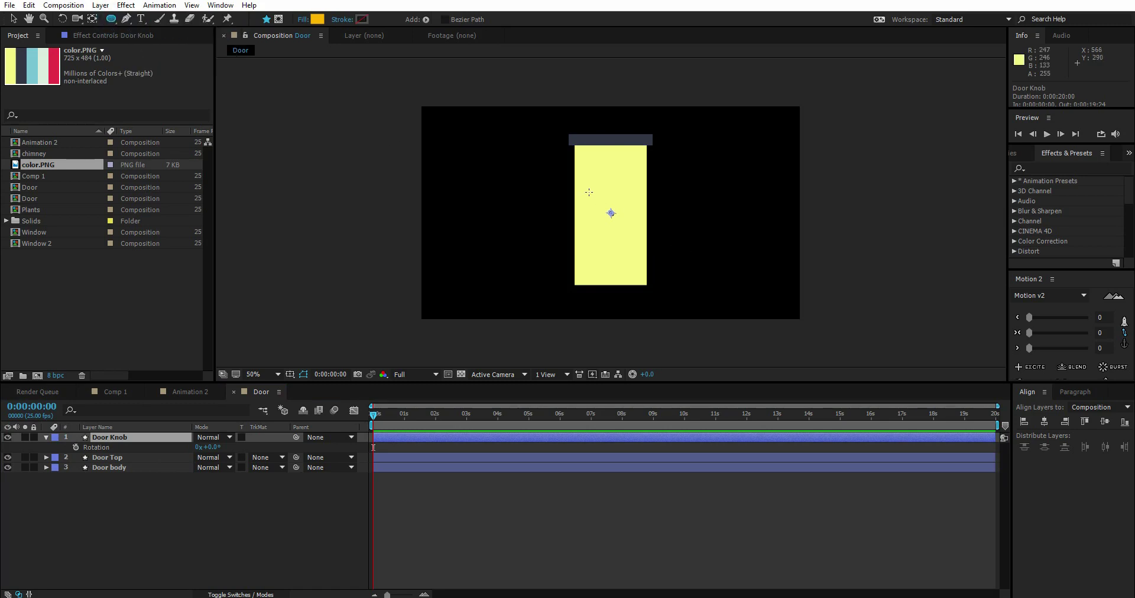
{"action": "left_click", "coordinate": [107, 440]}
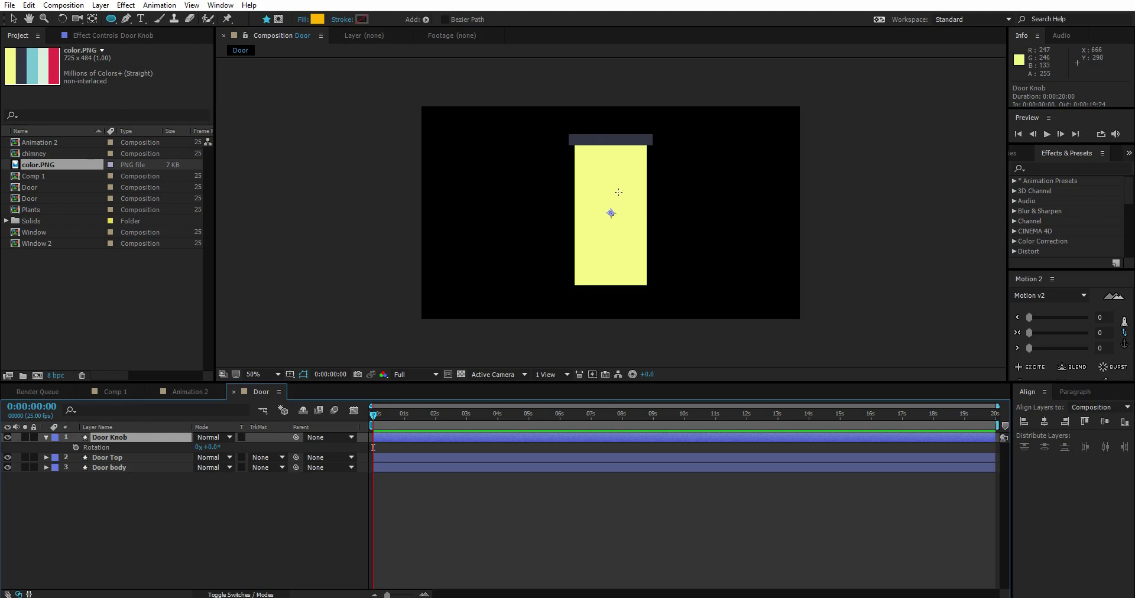
{"action": "left_click_drag", "start_coordinate": [621, 195], "coordinate": [628, 198]}
{"action": "key", "text": "v"}
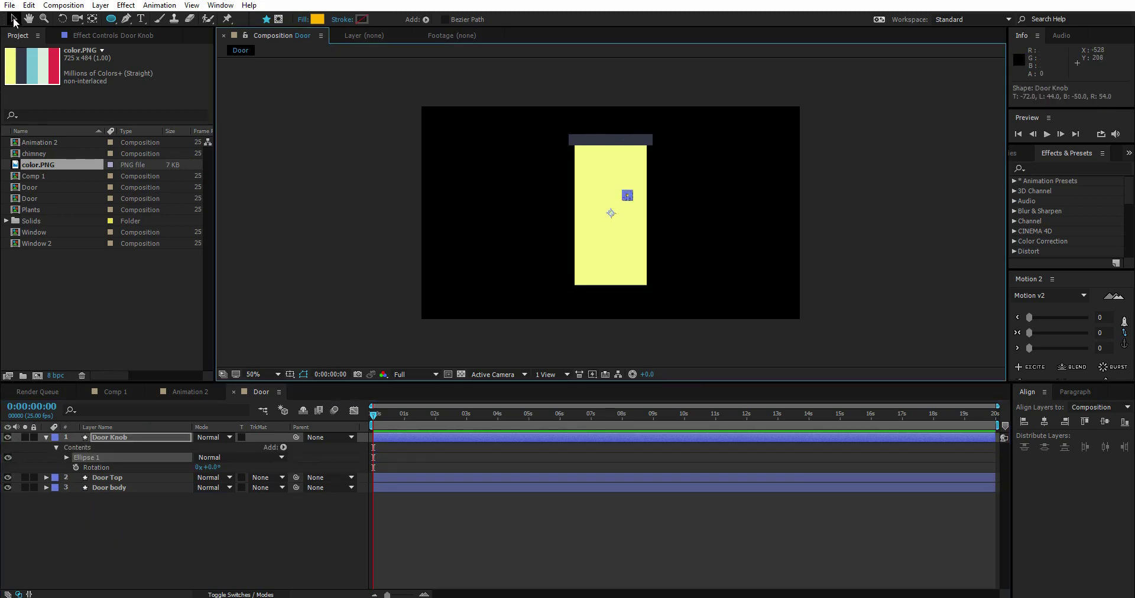
Recolour the Door Knob circle's fill by sampling the dark navy stripe of the color.PNG palette
{"action": "key", "text": "period"}
{"action": "key", "text": "period"}
{"action": "key", "text": "period"}
{"action": "key", "text": "period"}
{"action": "key", "text": "period"}
{"action": "key", "text": "period"}
{"action": "key", "text": "space"}
{"action": "left_click_drag", "start_coordinate": [701, 108], "coordinate": [518, 248]}
{"action": "key", "text": "v"}
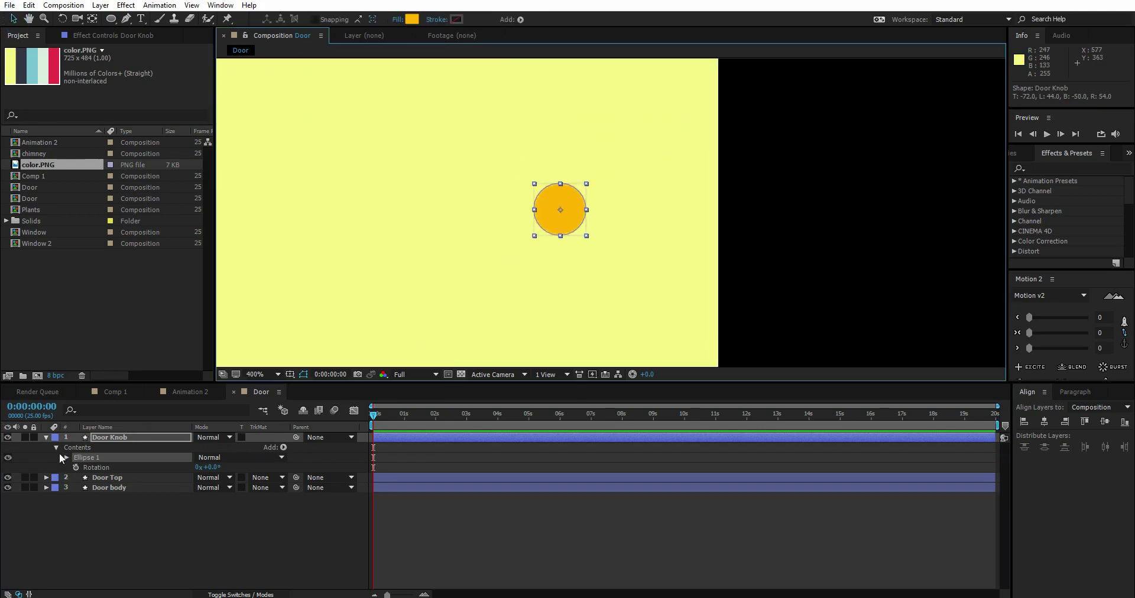
{"action": "left_click", "coordinate": [104, 438]}
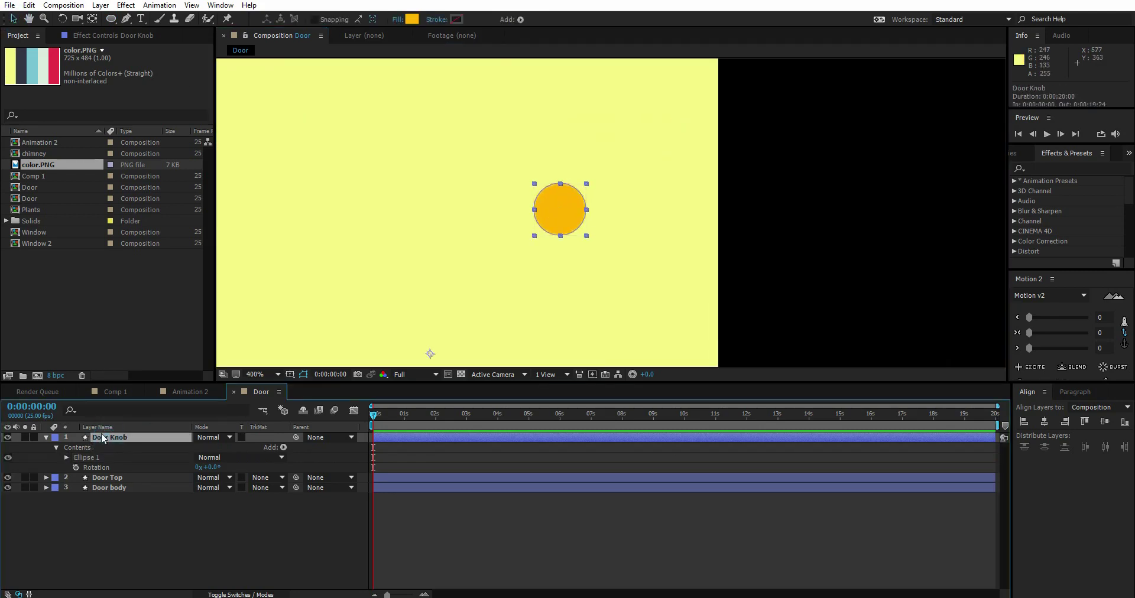
{"action": "left_click", "coordinate": [47, 437]}
{"action": "left_click", "coordinate": [47, 437], "text": "ctrl"}
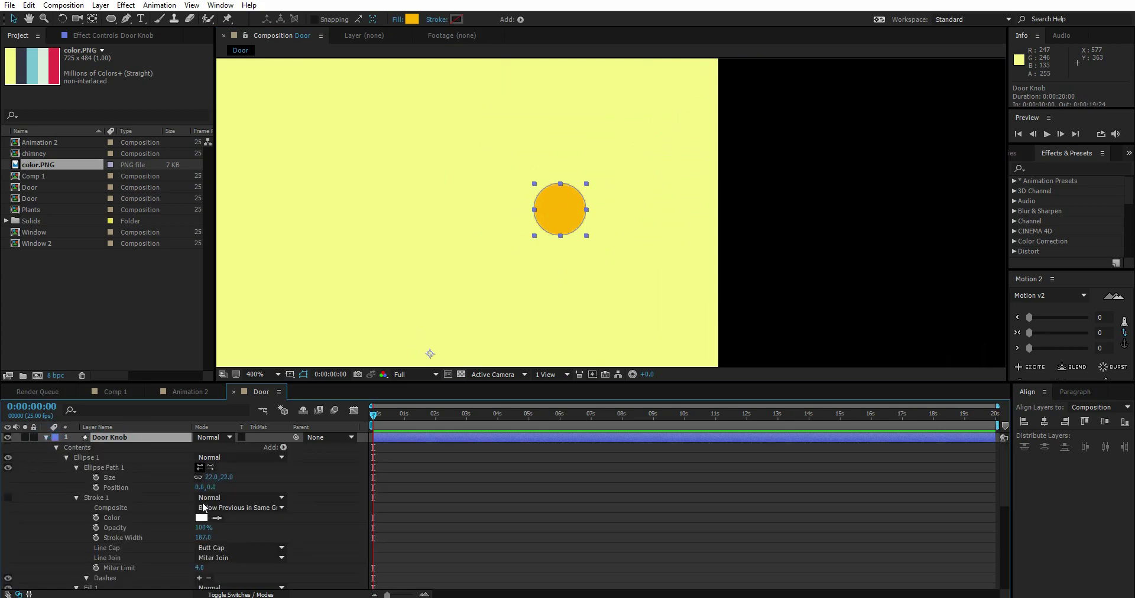
{"action": "scroll", "coordinate": [203, 506], "scroll_direction": "down", "scroll_amount": 4}
{"action": "left_click", "coordinate": [217, 498]}
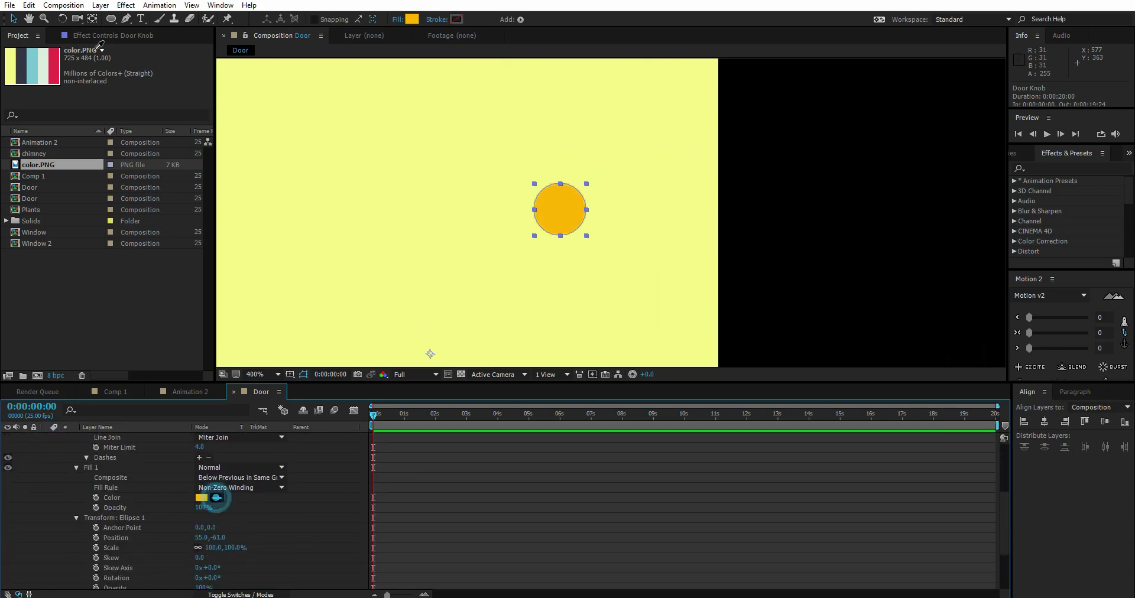
{"action": "left_click", "coordinate": [19, 62]}
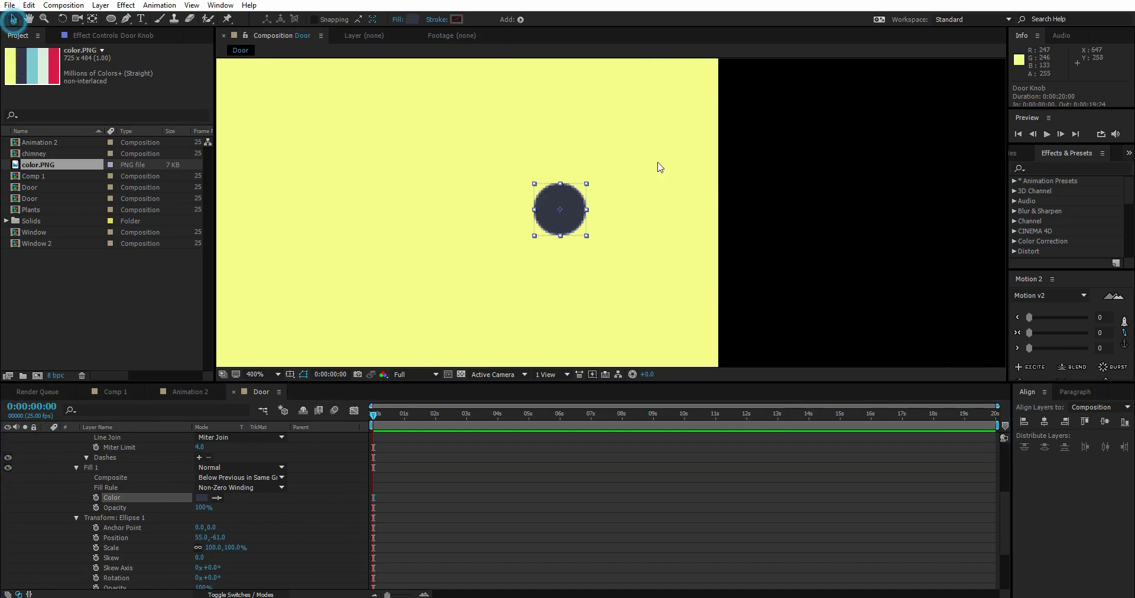
Move the knob lower and closer to the door's right edge, at about mid-height of the door
{"action": "scroll", "coordinate": [552, 209], "scroll_direction": "down", "scroll_amount": 6}
{"action": "scroll", "coordinate": [598, 224], "scroll_direction": "up", "scroll_amount": 2}
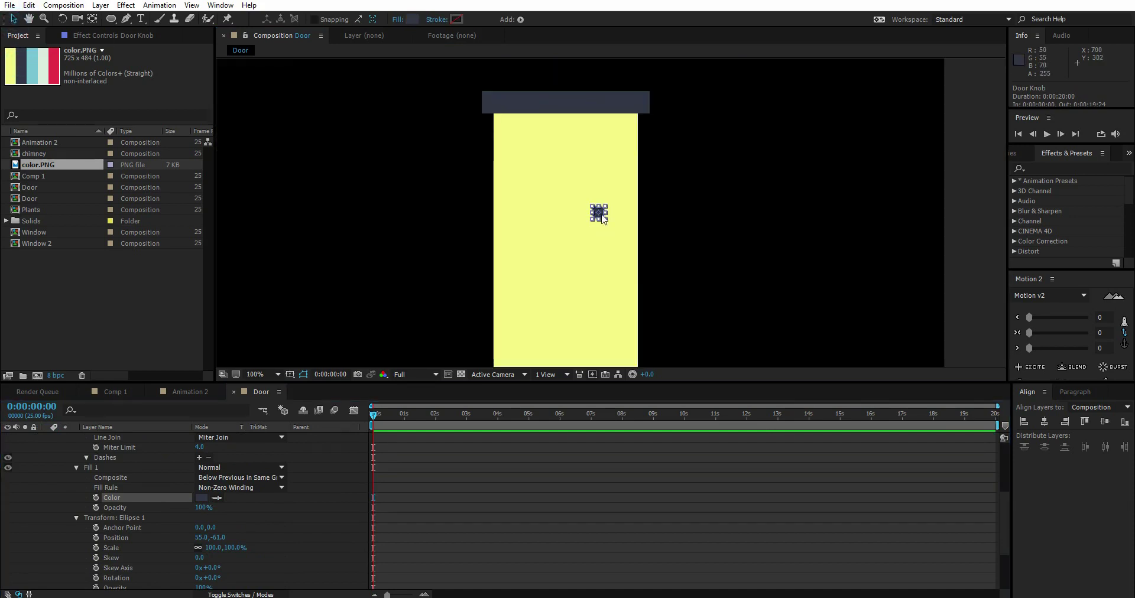
{"action": "left_click_drag", "start_coordinate": [600, 217], "coordinate": [619, 269]}
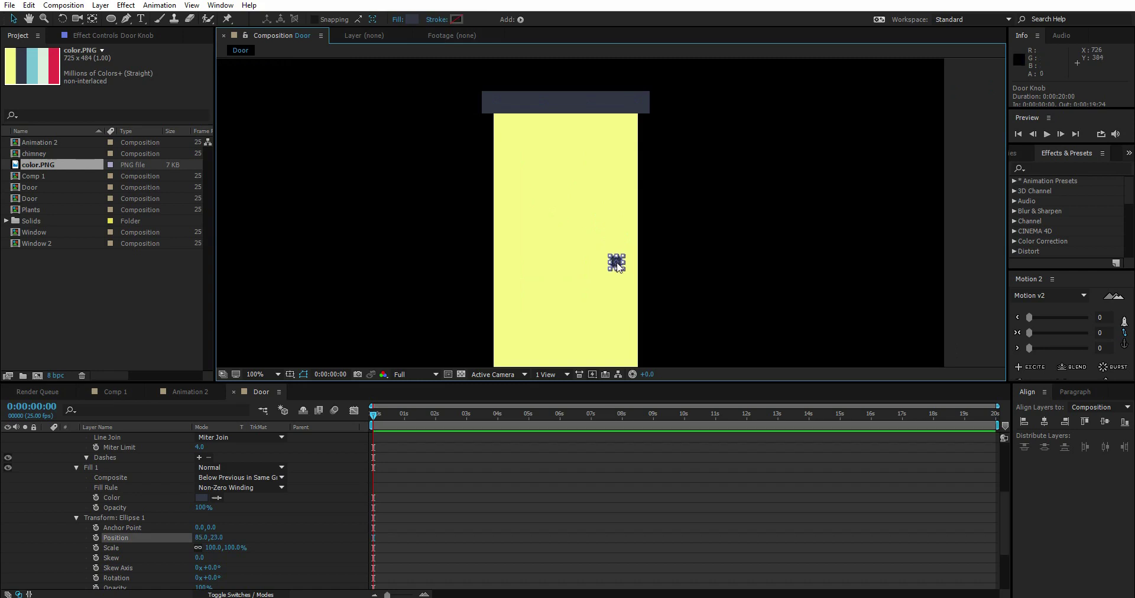
{"action": "scroll", "coordinate": [624, 262], "scroll_direction": "down", "scroll_amount": 2}
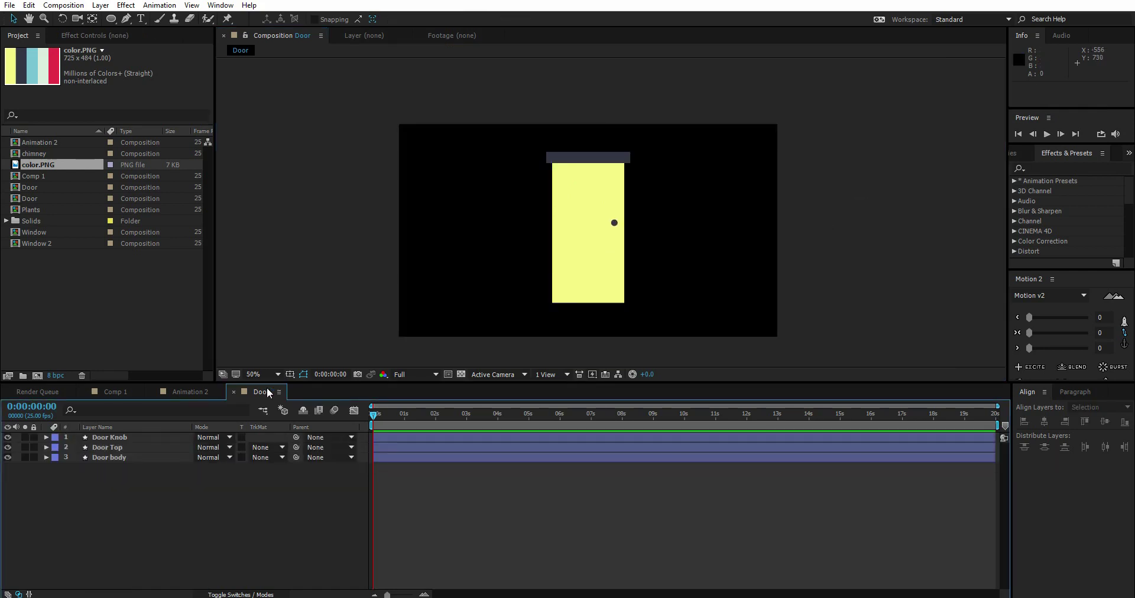
Place the new door composition in Animation 2 as the topmost layer, above Top Body
{"action": "left_click", "coordinate": [185, 392]}
{"action": "left_click", "coordinate": [88, 250]}
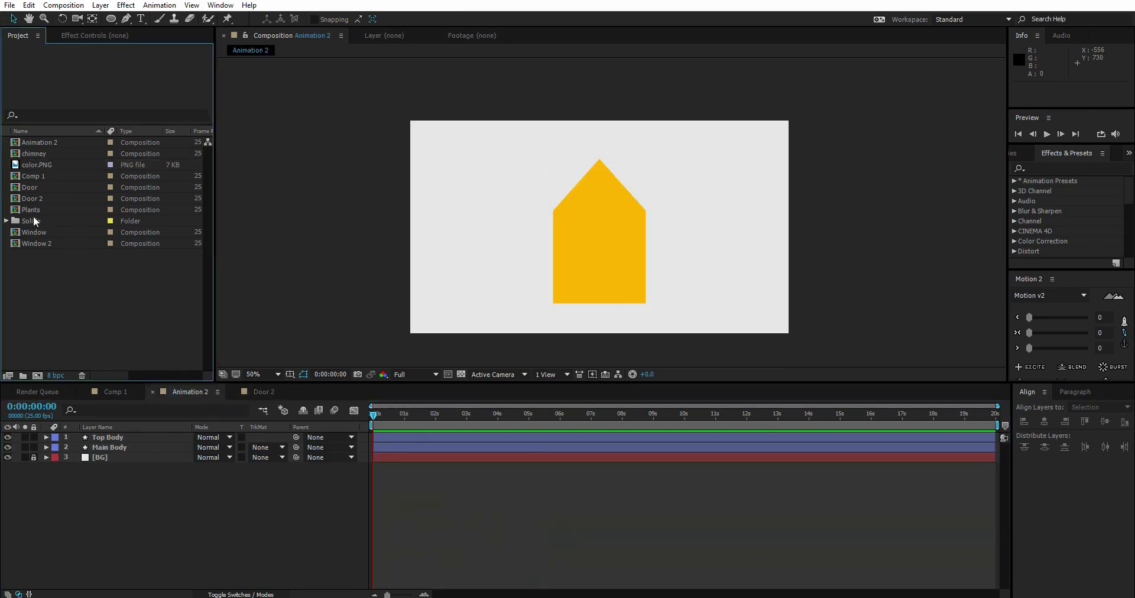
{"action": "left_click_drag", "start_coordinate": [35, 200], "coordinate": [114, 434]}
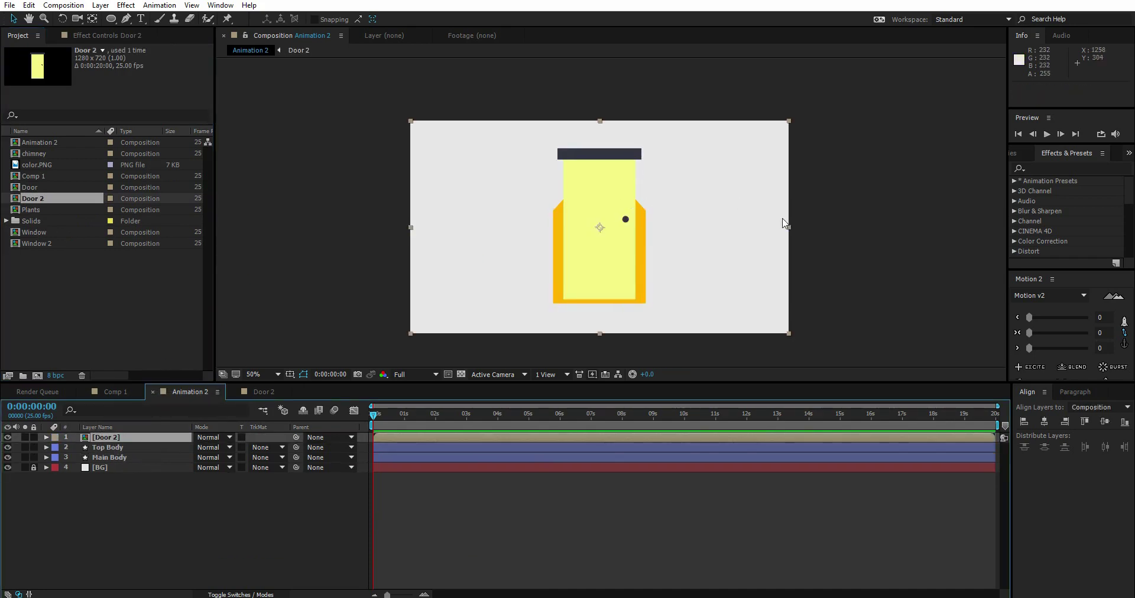
Crop the Door 2 composition tightly around the door by setting its size to 307 × 580 px
{"action": "left_click", "coordinate": [268, 392]}
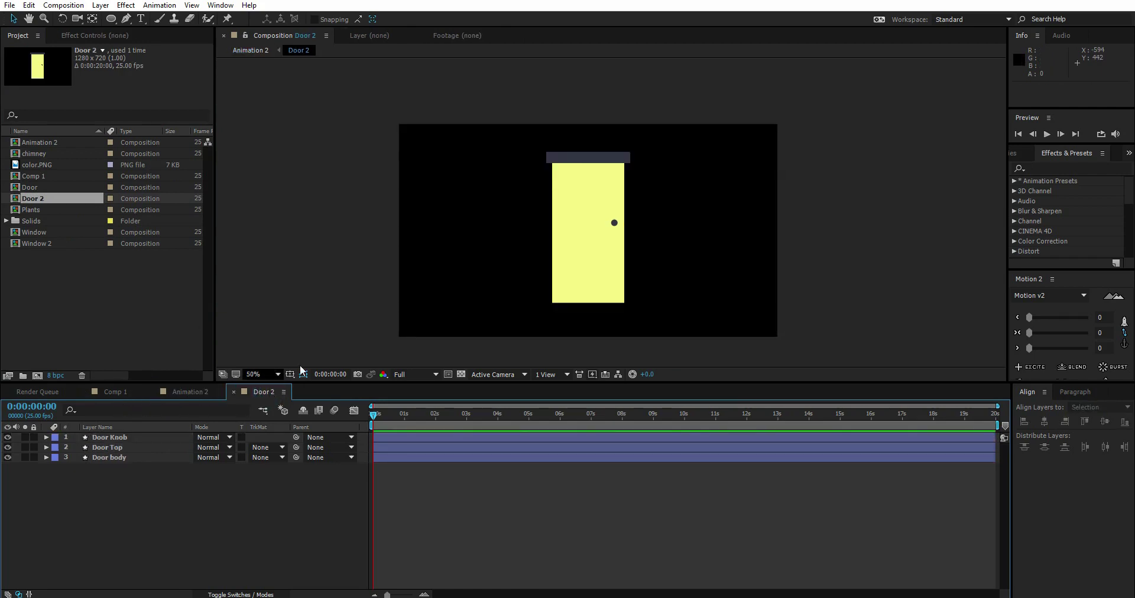
{"action": "key", "text": "ctrl+k"}
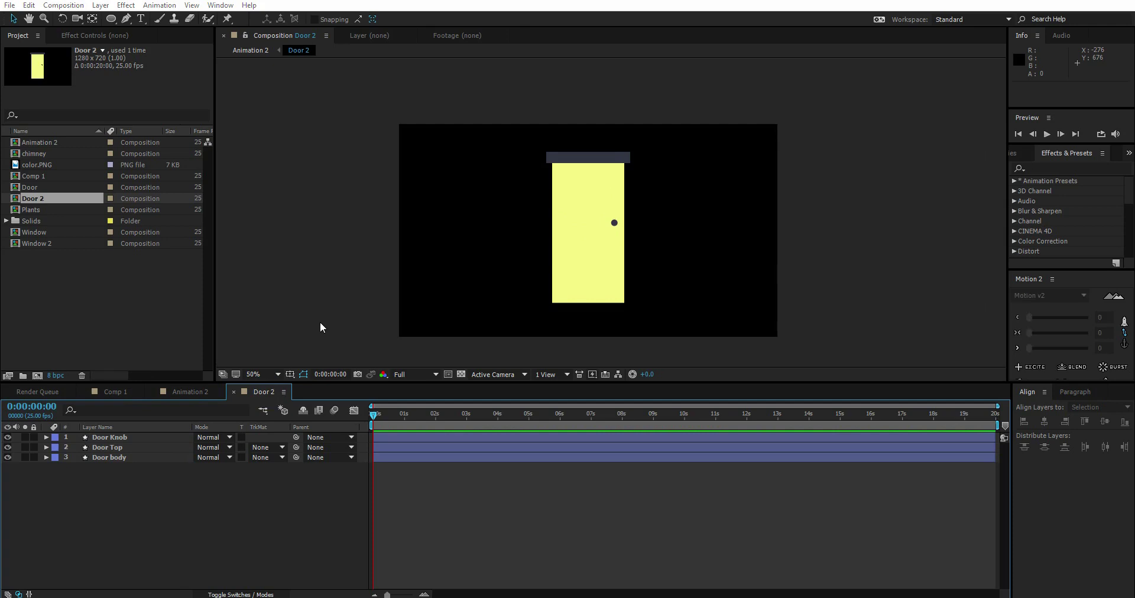
{"action": "left_click_drag", "start_coordinate": [230, 117], "coordinate": [267, 95]}
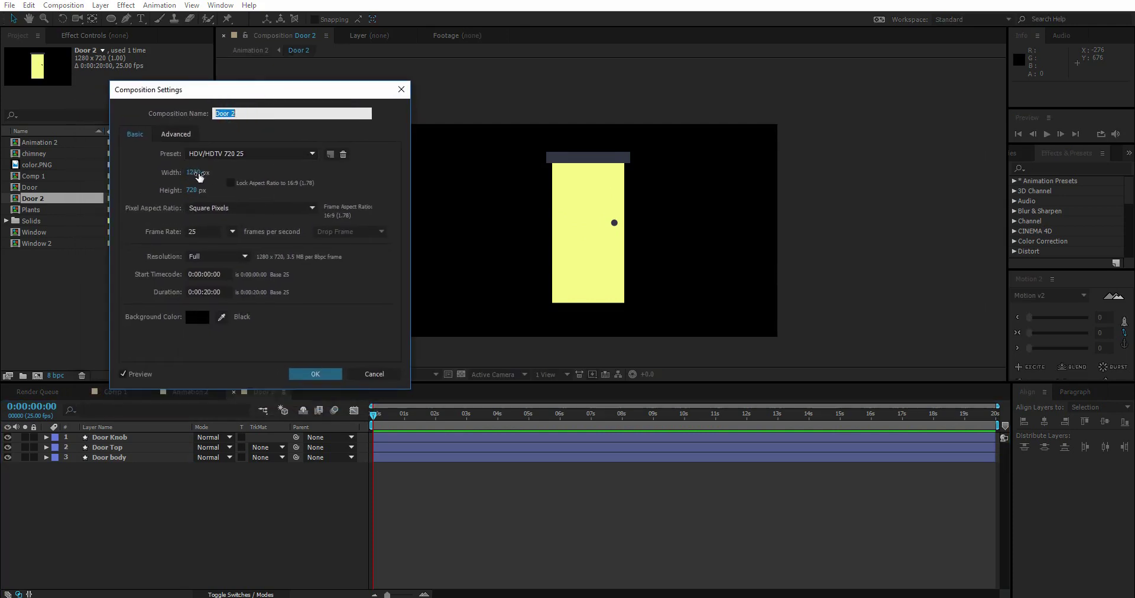
{"action": "left_click_drag", "start_coordinate": [194, 172], "coordinate": [87, 186]}
{"action": "left_click_drag", "start_coordinate": [195, 175], "coordinate": [121, 177]}
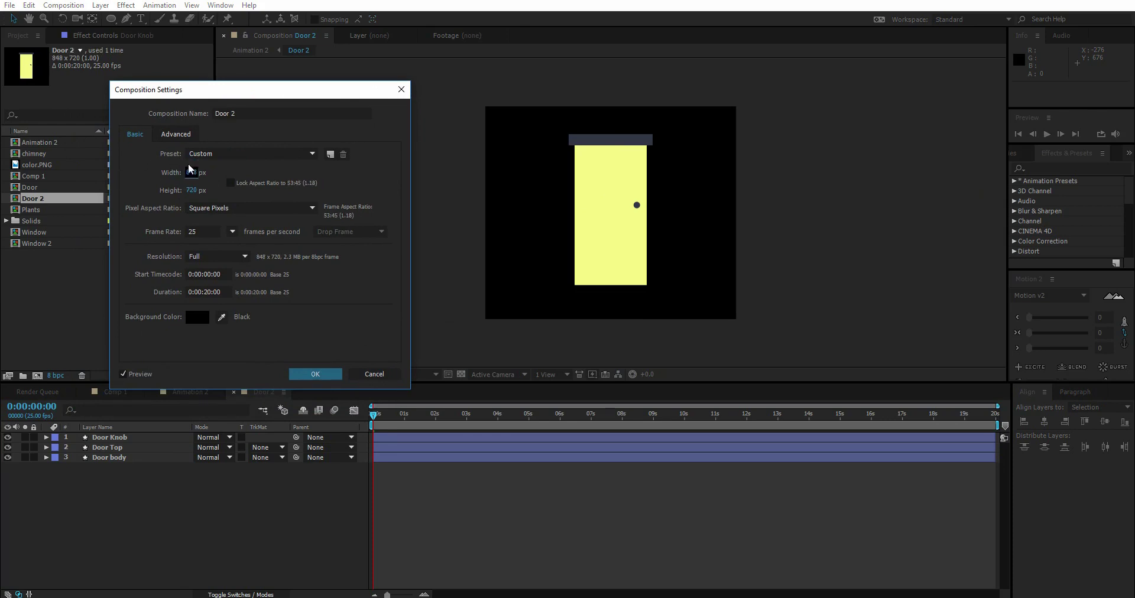
{"action": "left_click_drag", "start_coordinate": [199, 177], "coordinate": [101, 184]}
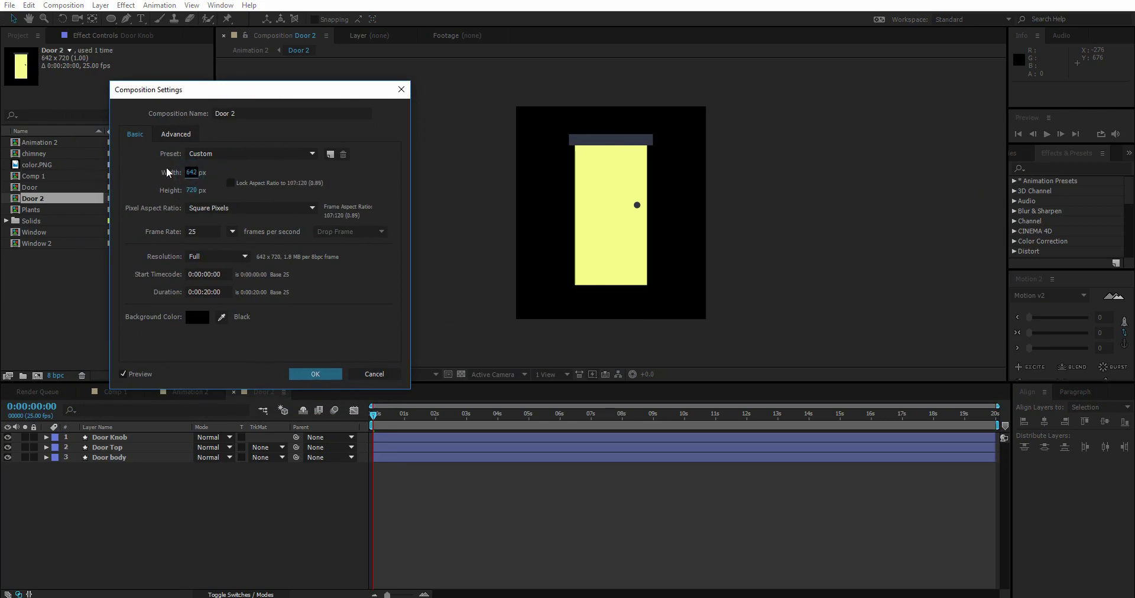
{"action": "left_click_drag", "start_coordinate": [190, 172], "coordinate": [110, 189]}
{"action": "left_click_drag", "start_coordinate": [190, 173], "coordinate": [99, 180]}
{"action": "left_click_drag", "start_coordinate": [194, 172], "coordinate": [163, 191]}
{"action": "left_click", "coordinate": [190, 190]}
{"action": "type", "text": "632"}
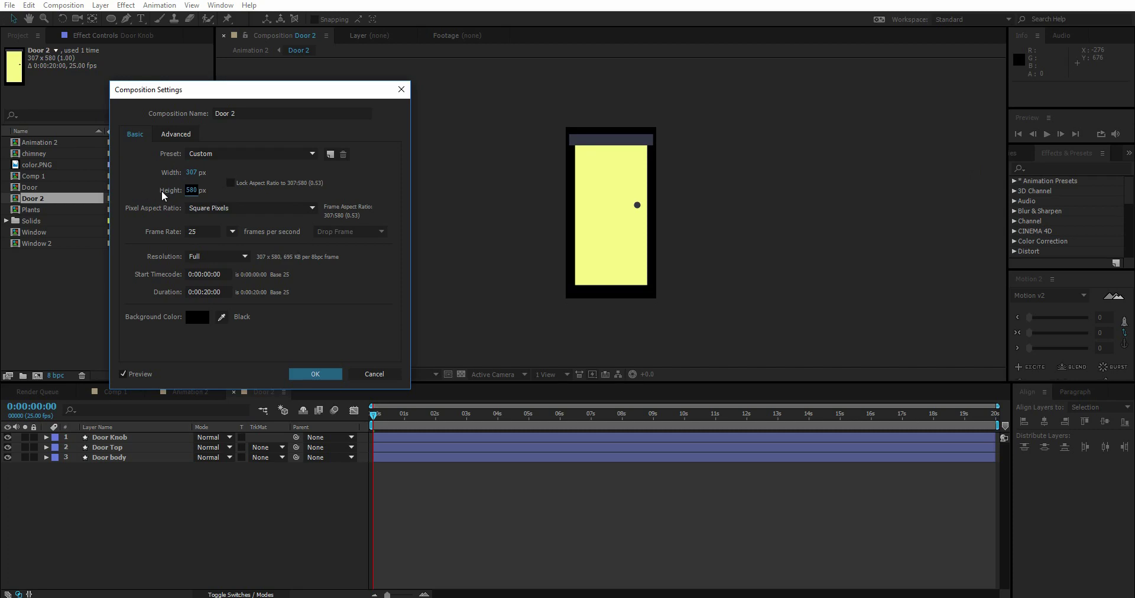
{"action": "left_click", "coordinate": [317, 374]}
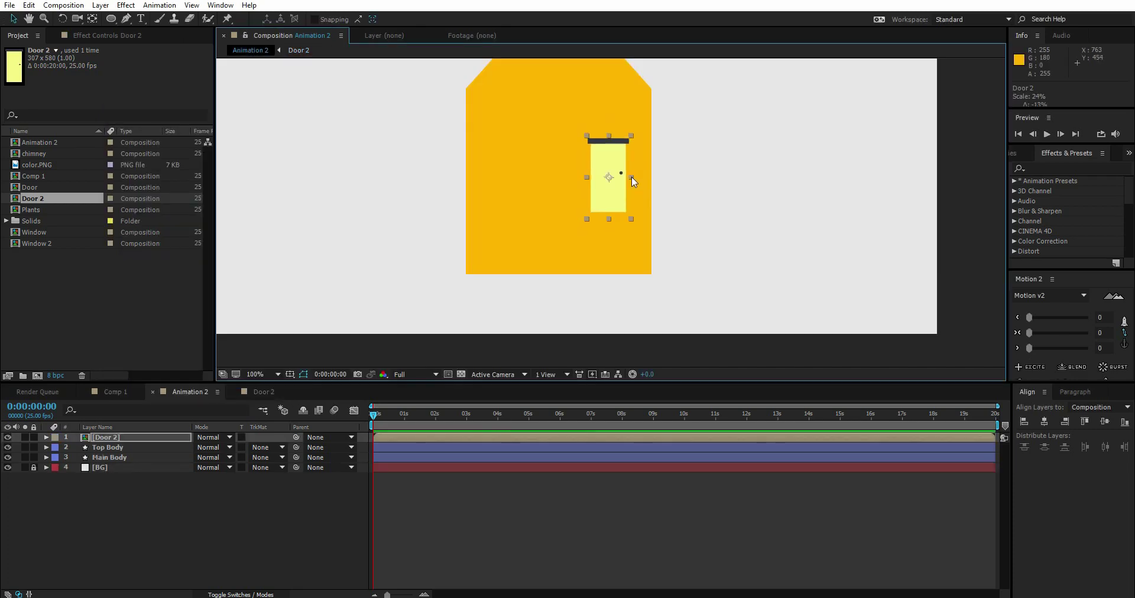
Scale the Door 2 layer down proportionally in Animation 2 and position it in the lower-right part of the house body
{"action": "left_click", "coordinate": [633, 177]}
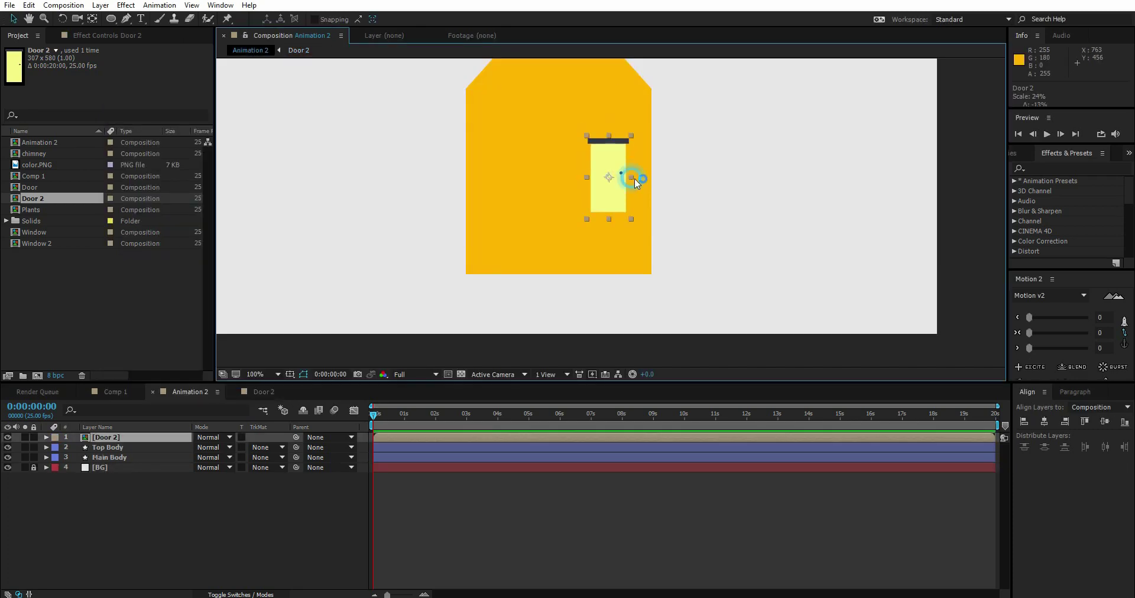
{"action": "left_click_drag", "start_coordinate": [634, 179], "coordinate": [629, 215]}
{"action": "left_click", "coordinate": [122, 393]}
{"action": "left_click", "coordinate": [207, 389]}
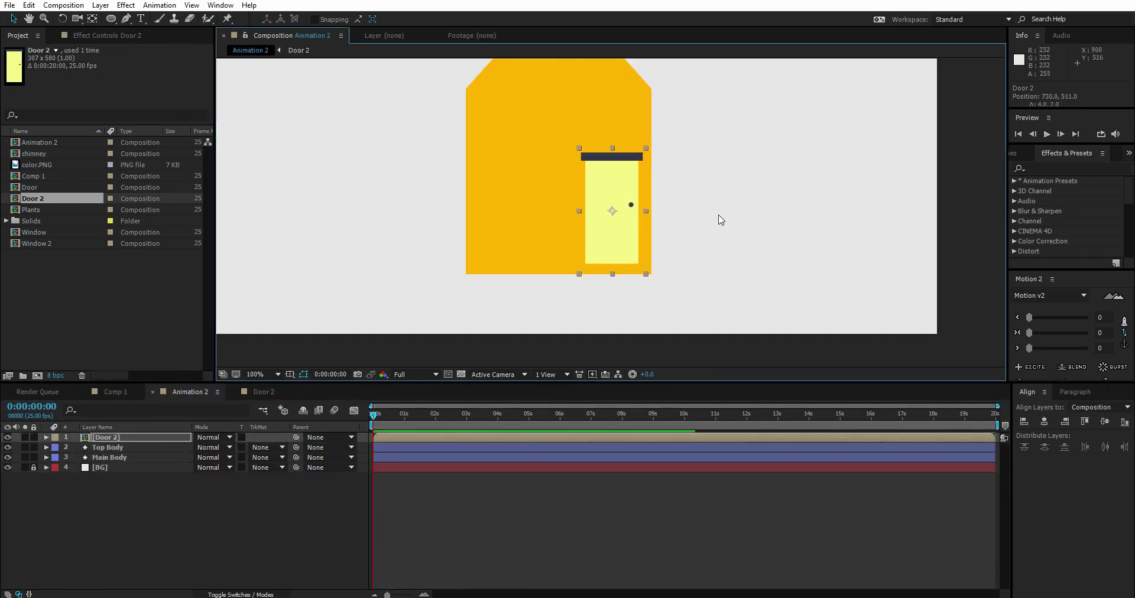
{"action": "scroll", "coordinate": [722, 220], "scroll_direction": "down", "scroll_amount": 1}
{"action": "left_click", "coordinate": [657, 188]}
{"action": "scroll", "coordinate": [656, 188], "scroll_direction": "up", "scroll_amount": 1}
{"action": "left_click_drag", "start_coordinate": [638, 152], "coordinate": [663, 192]}
{"action": "left_click", "coordinate": [273, 375]}
{"action": "left_click", "coordinate": [289, 398]}
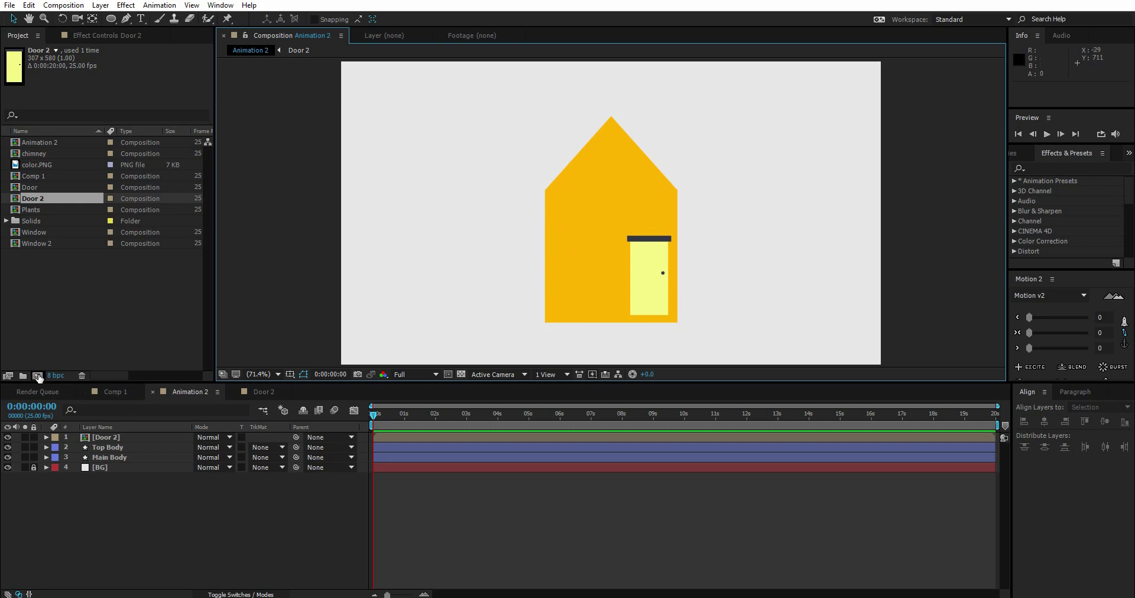
Create a new composition named Window One with a size of 800 × 800 px
{"action": "left_click", "coordinate": [37, 376]}
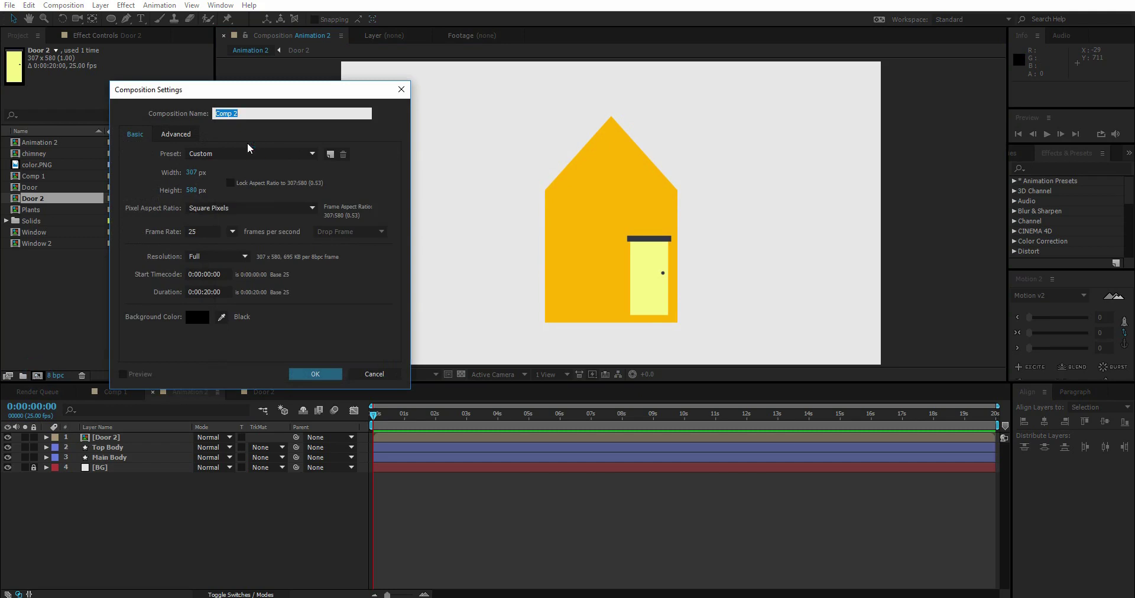
{"action": "type", "text": "Window One"}
{"action": "left_click", "coordinate": [191, 173]}
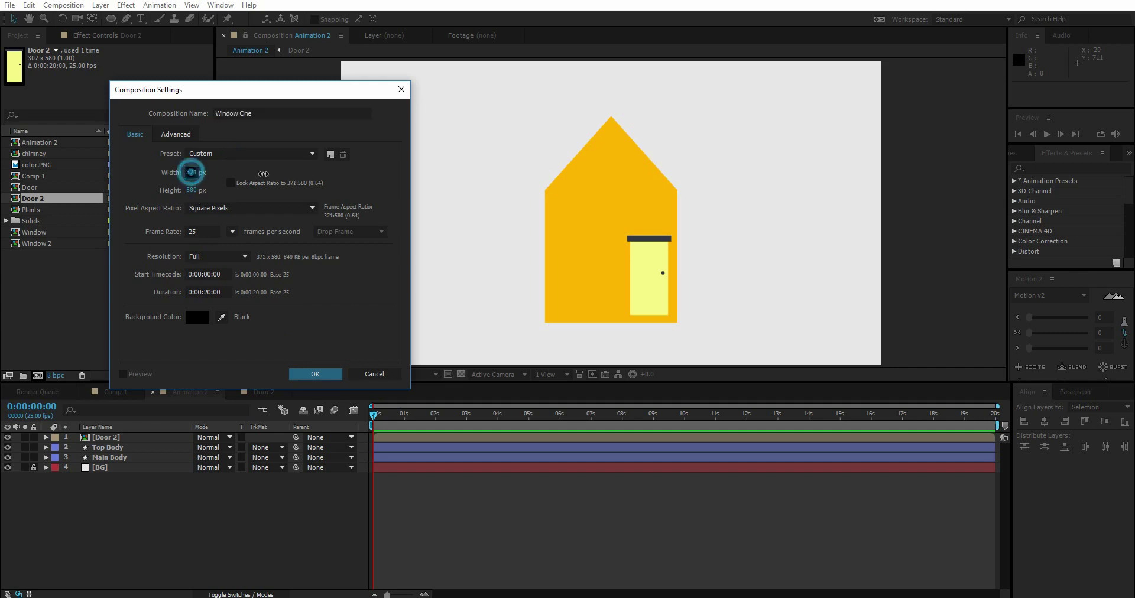
{"action": "type", "text": "591"}
{"action": "left_click", "coordinate": [201, 185]}
{"action": "type", "text": "777"}
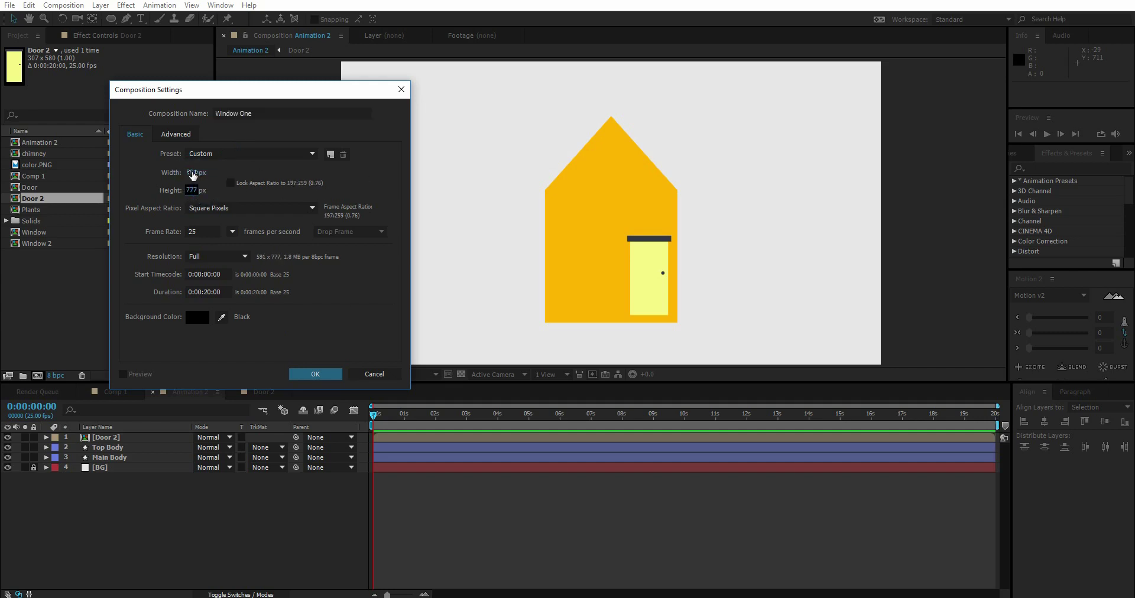
{"action": "left_click", "coordinate": [192, 174]}
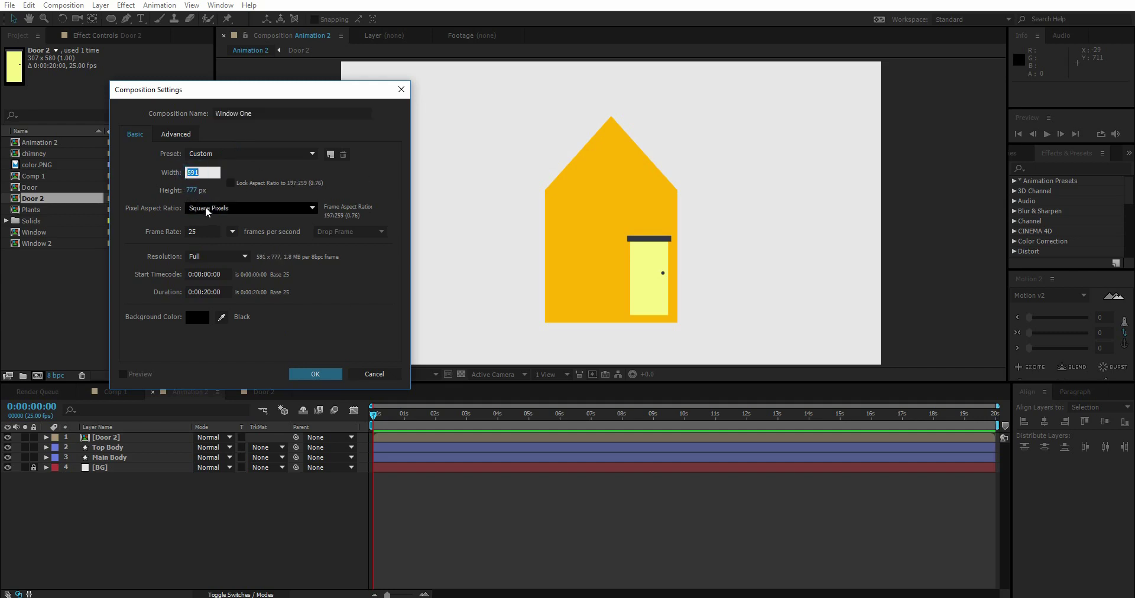
{"action": "type", "text": "800"}
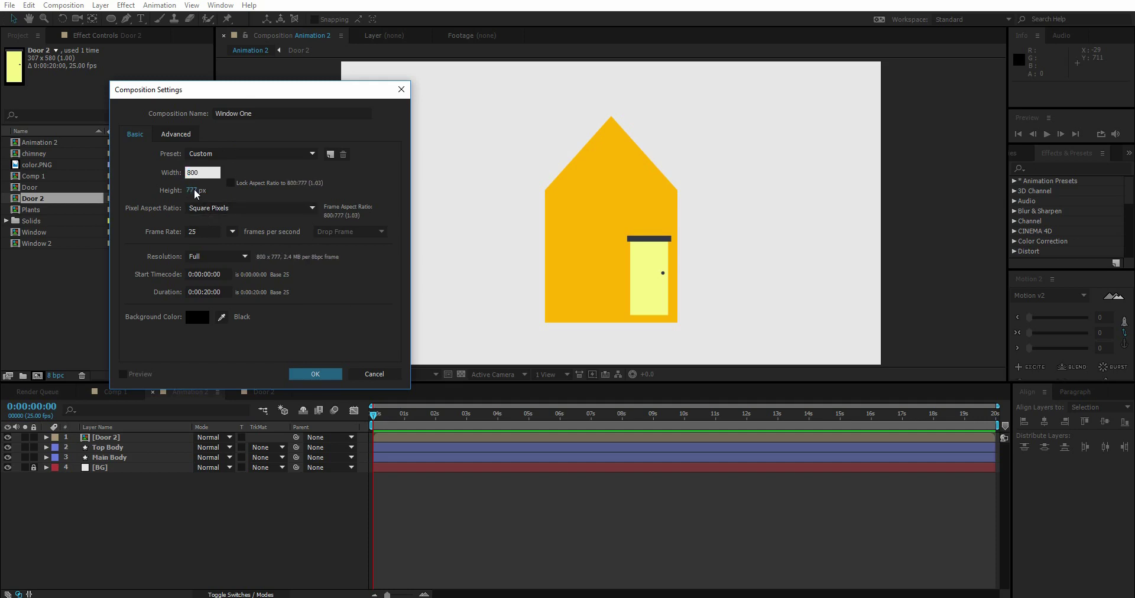
{"action": "left_click", "coordinate": [195, 191]}
{"action": "type", "text": "800"}
{"action": "key", "text": "Return"}
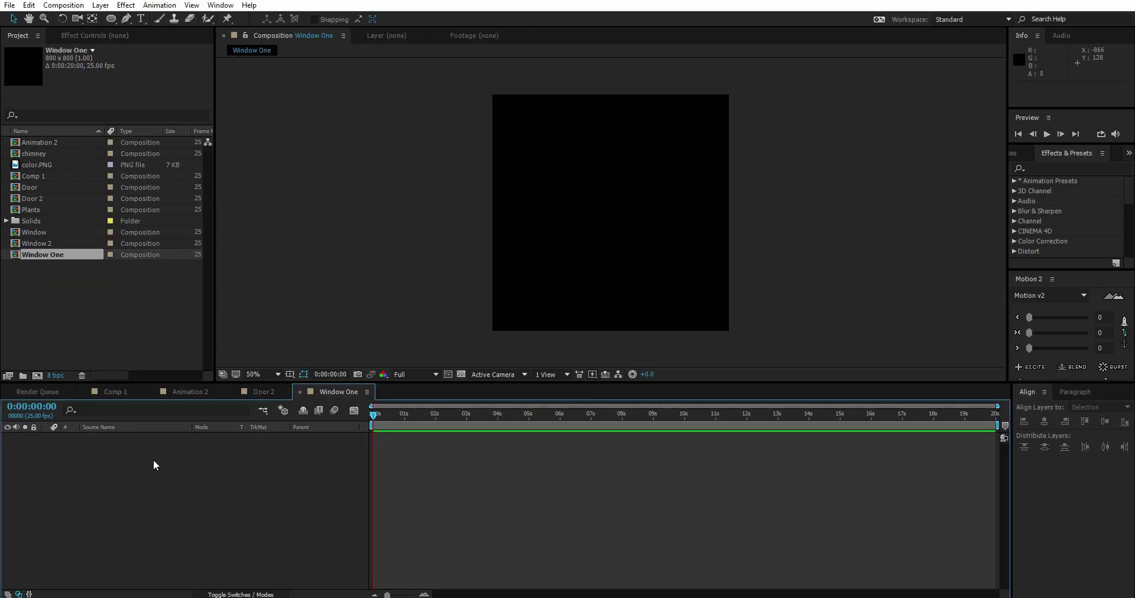
Add a new shape layer to Window One and rename it Window Body
{"action": "right_click", "coordinate": [154, 461]}
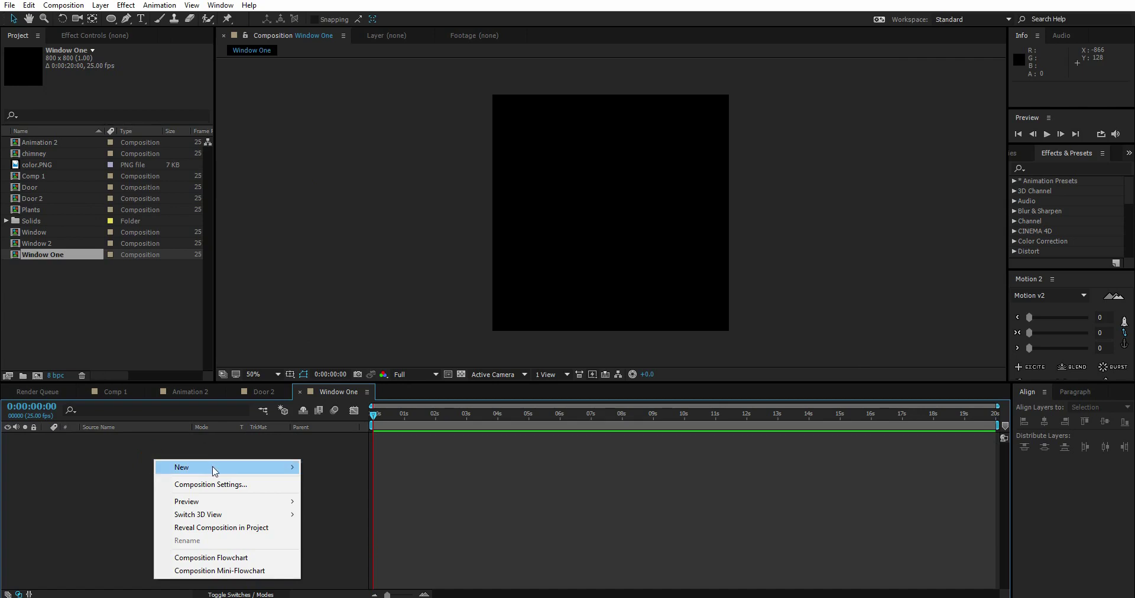
{"action": "mouse_move", "coordinate": [278, 468]}
{"action": "left_click", "coordinate": [336, 549]}
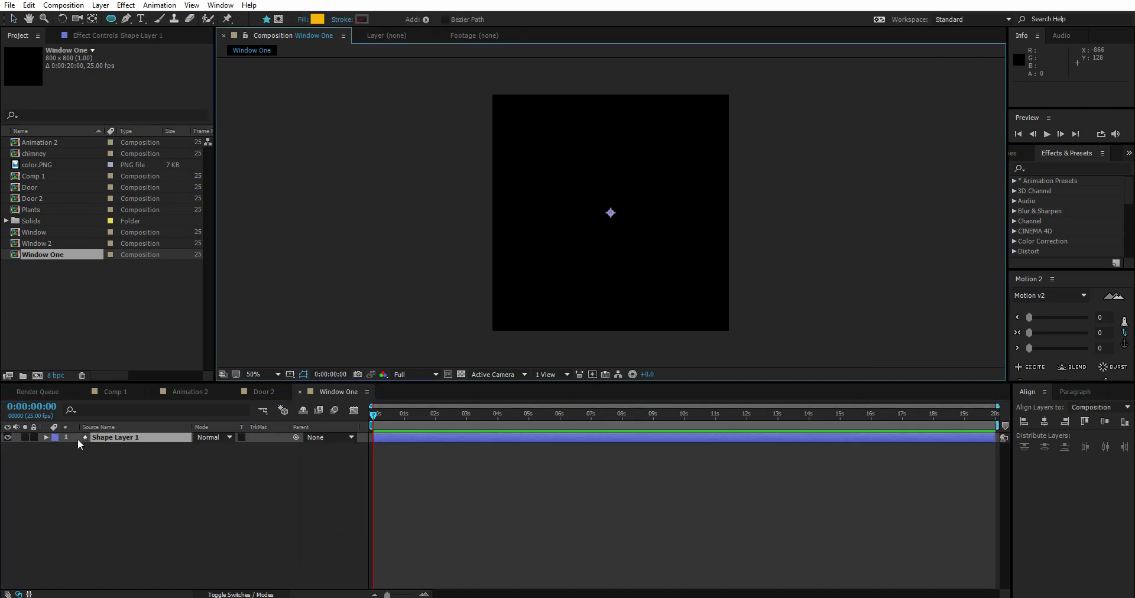
{"action": "left_click", "coordinate": [111, 442]}
{"action": "key", "text": "Return"}
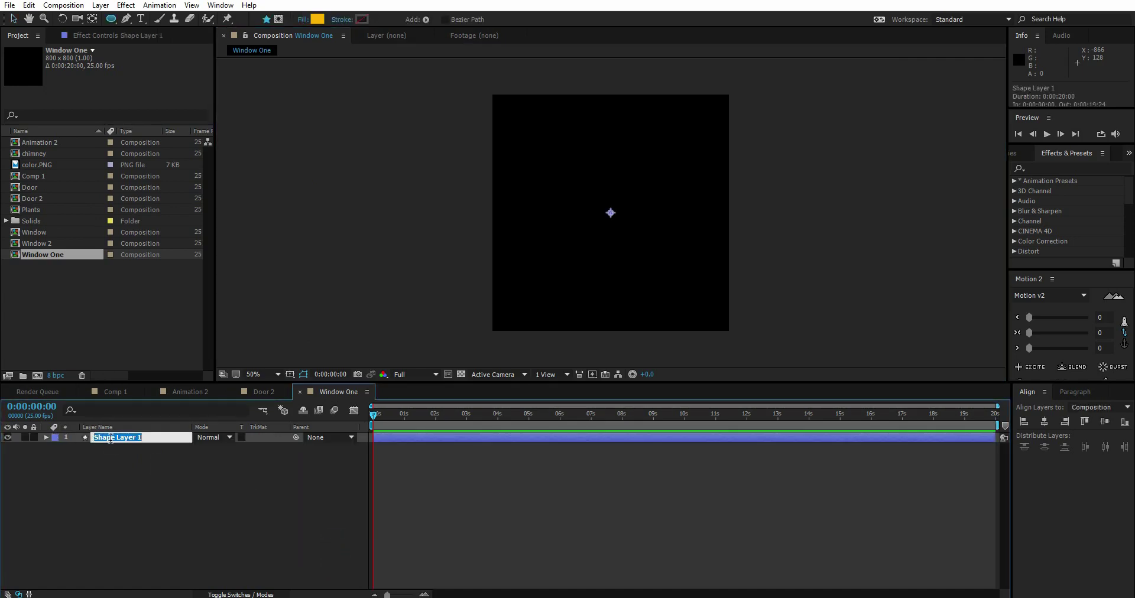
{"action": "key", "text": "BackSpace"}
{"action": "key", "text": "Return"}
Draw a rectangle about 334 × 446 px on the Window Body layer and centre it horizontally and vertically in the composition
{"action": "left_click_drag", "start_coordinate": [111, 19], "coordinate": [154, 17]}
{"action": "mouse_move", "coordinate": [552, 153]}
{"action": "left_mouse_down"}
{"action": "mouse_move", "coordinate": [677, 278]}
{"action": "mouse_move", "coordinate": [650, 285]}
{"action": "left_mouse_up"}
{"action": "left_click", "coordinate": [13, 18]}
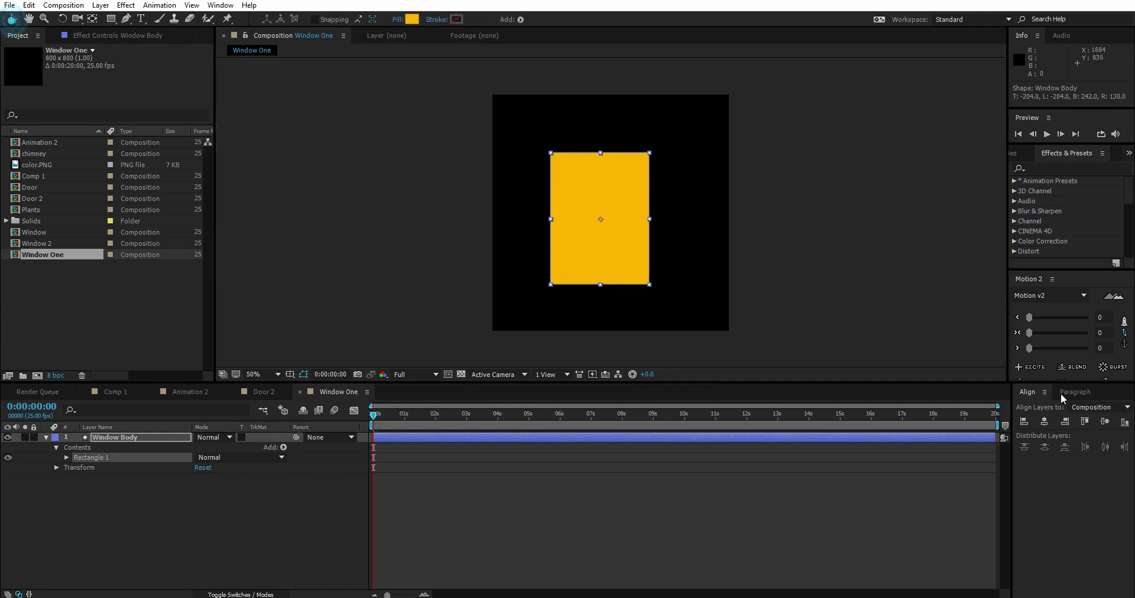
{"action": "left_click", "coordinate": [1045, 422]}
{"action": "left_click", "coordinate": [1105, 422]}
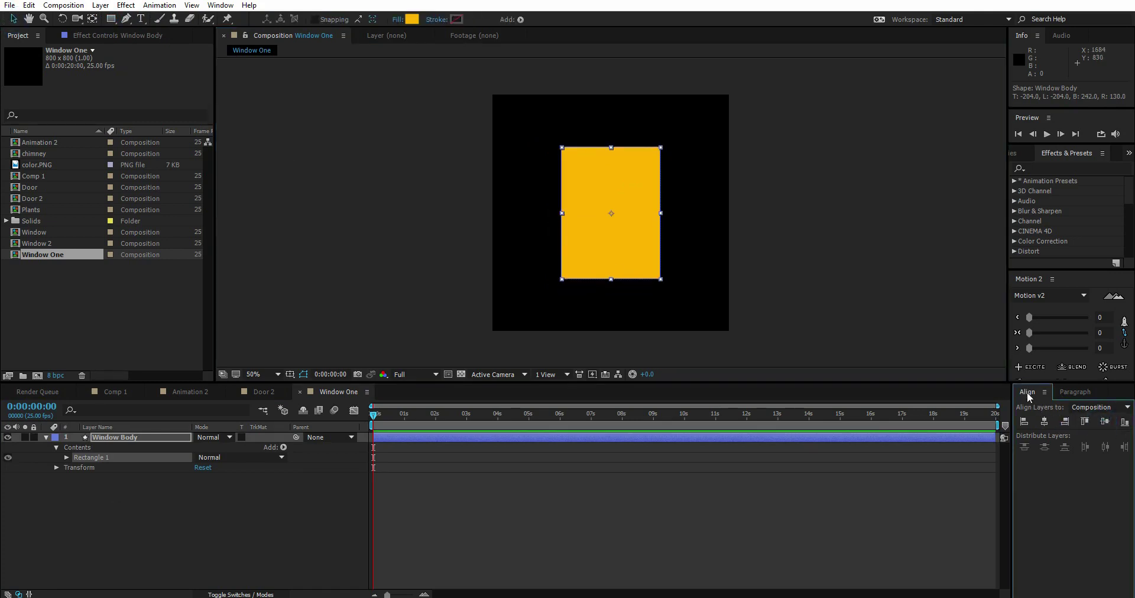
Change the Window Body rectangle's fill to the light blue sampled from the color.PNG palette
{"action": "left_click", "coordinate": [47, 438]}
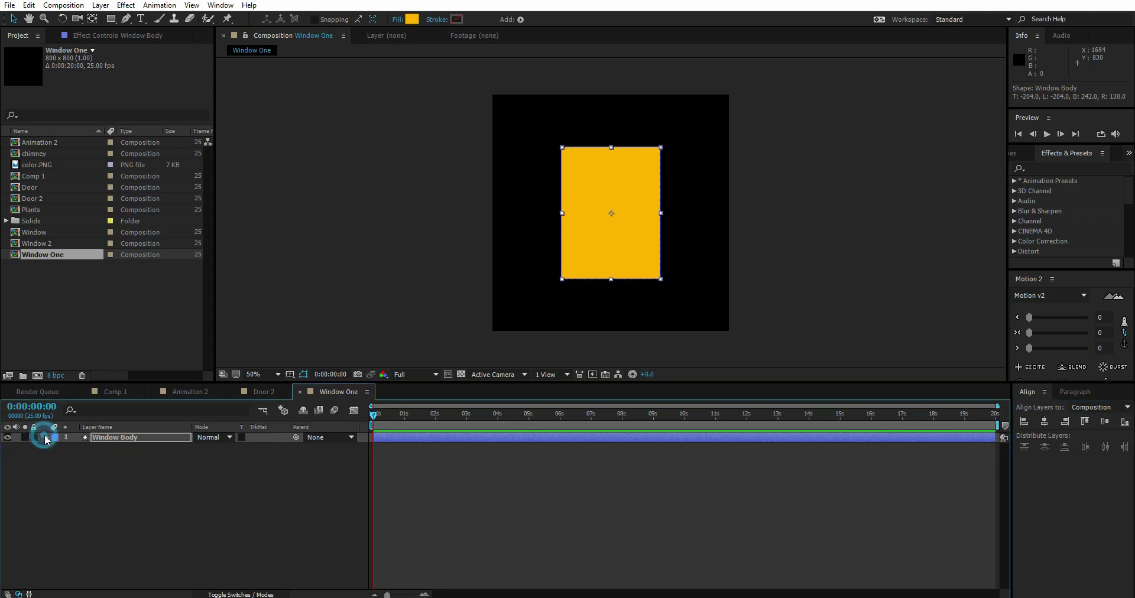
{"action": "left_click", "coordinate": [46, 438], "text": "ctrl"}
{"action": "left_click", "coordinate": [28, 166]}
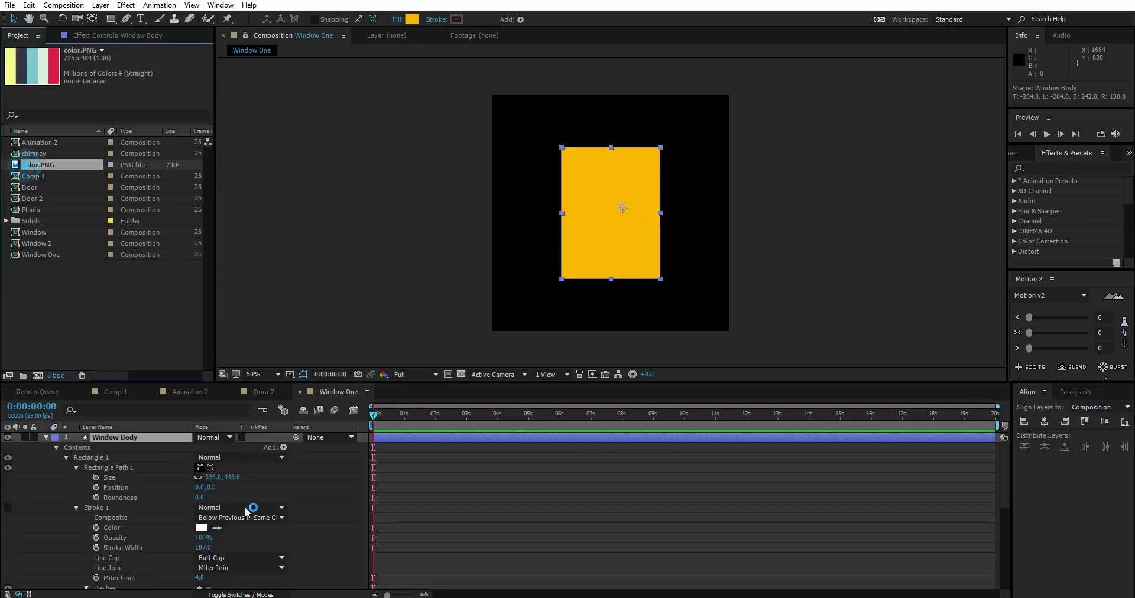
{"action": "scroll", "coordinate": [248, 514], "scroll_direction": "down", "scroll_amount": 3}
{"action": "left_click", "coordinate": [217, 539]}
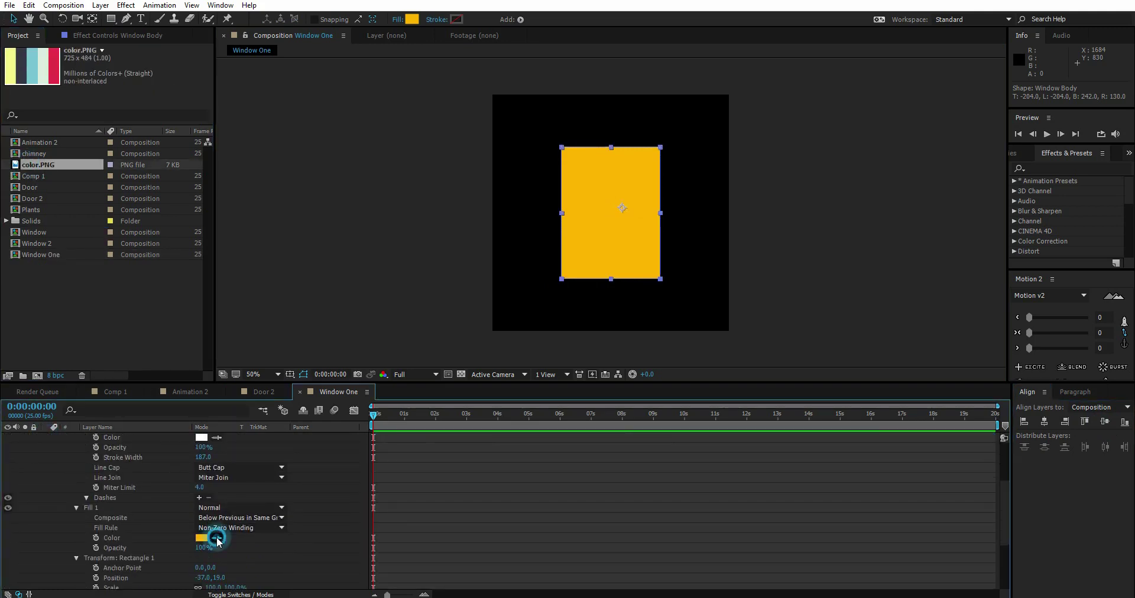
{"action": "left_click", "coordinate": [33, 72]}
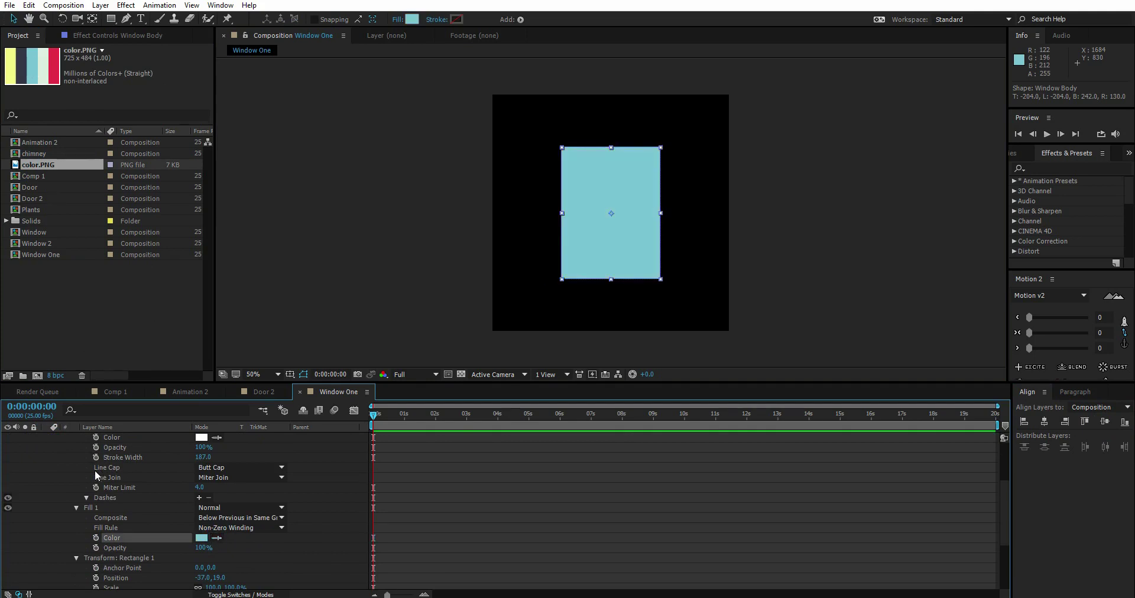
{"action": "scroll", "coordinate": [97, 475], "scroll_direction": "up", "scroll_amount": 5}
{"action": "left_click", "coordinate": [46, 438]}
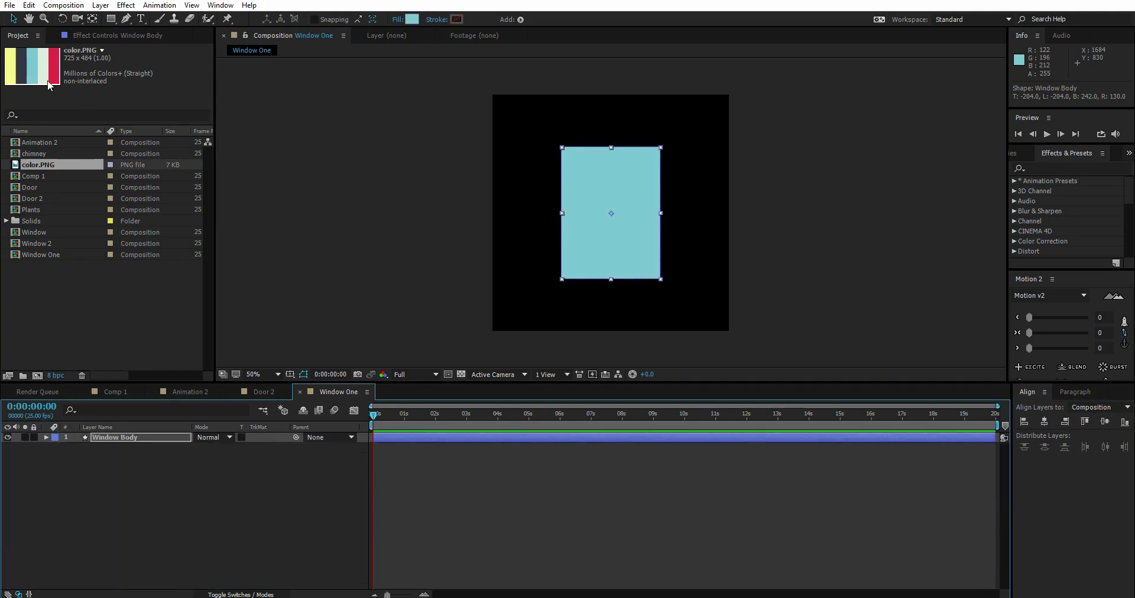
Create an 800 × 800 px white solid named Grid above Window Body
{"action": "left_click", "coordinate": [112, 463]}
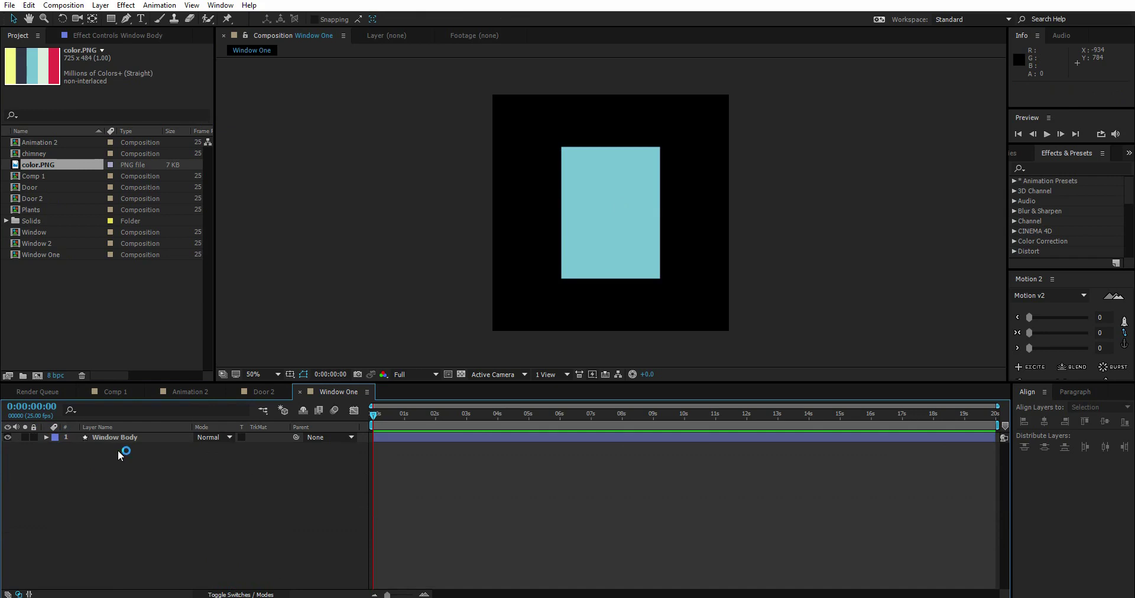
{"action": "right_click", "coordinate": [119, 451]}
{"action": "mouse_move", "coordinate": [150, 458]}
{"action": "left_click", "coordinate": [291, 489]}
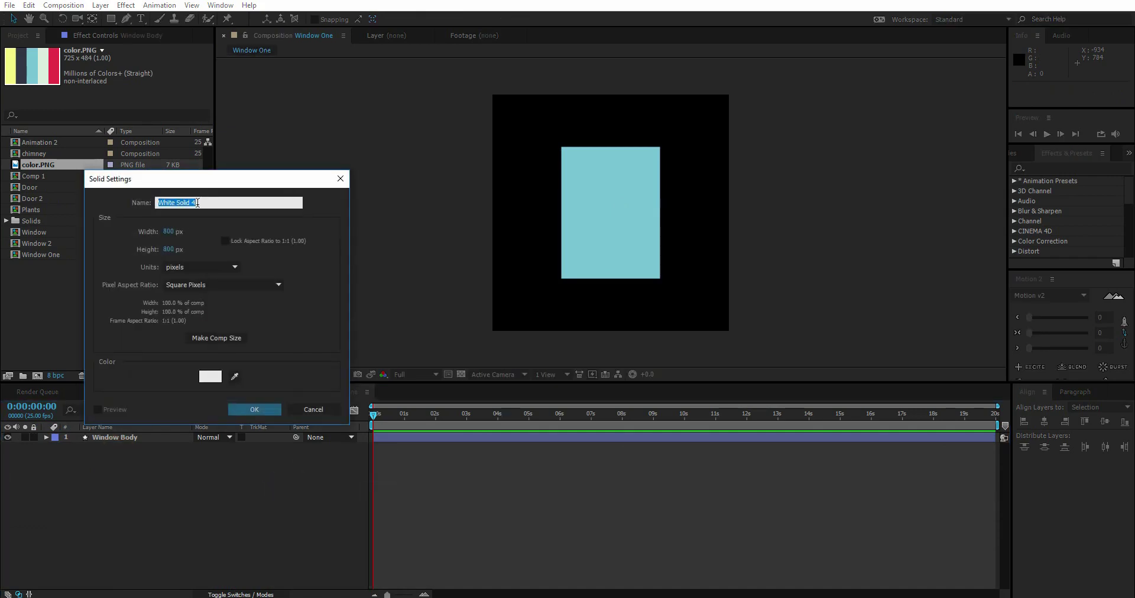
{"action": "type", "text": "Grid"}
{"action": "left_click", "coordinate": [265, 408]}
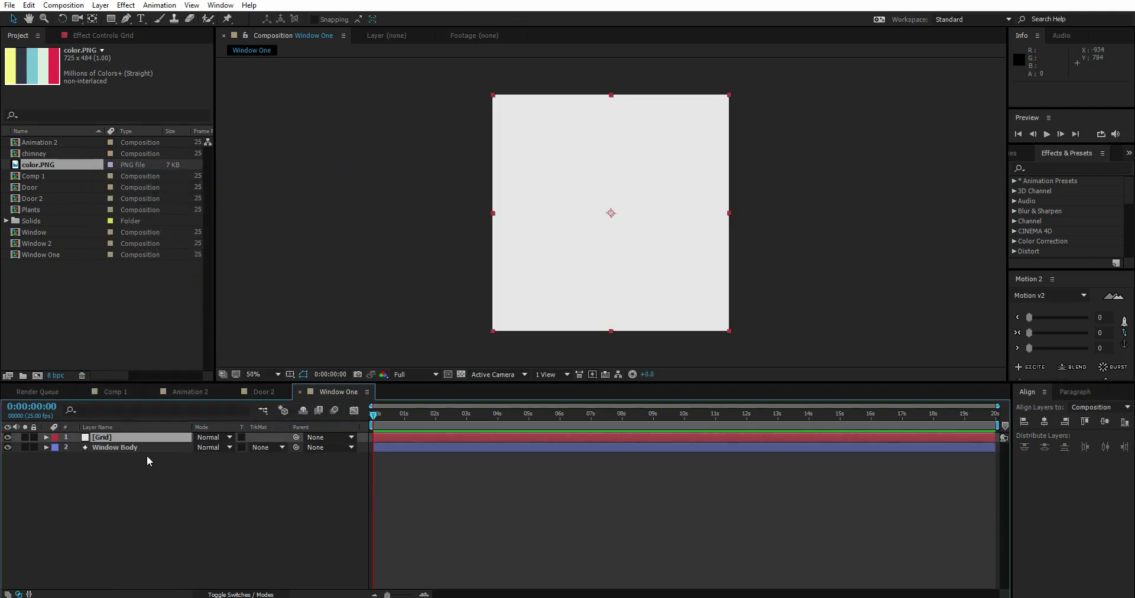
Find the Generate Grid effect and apply it to the Grid solid
{"action": "left_click", "coordinate": [1058, 168]}
{"action": "type", "text": "grid"}
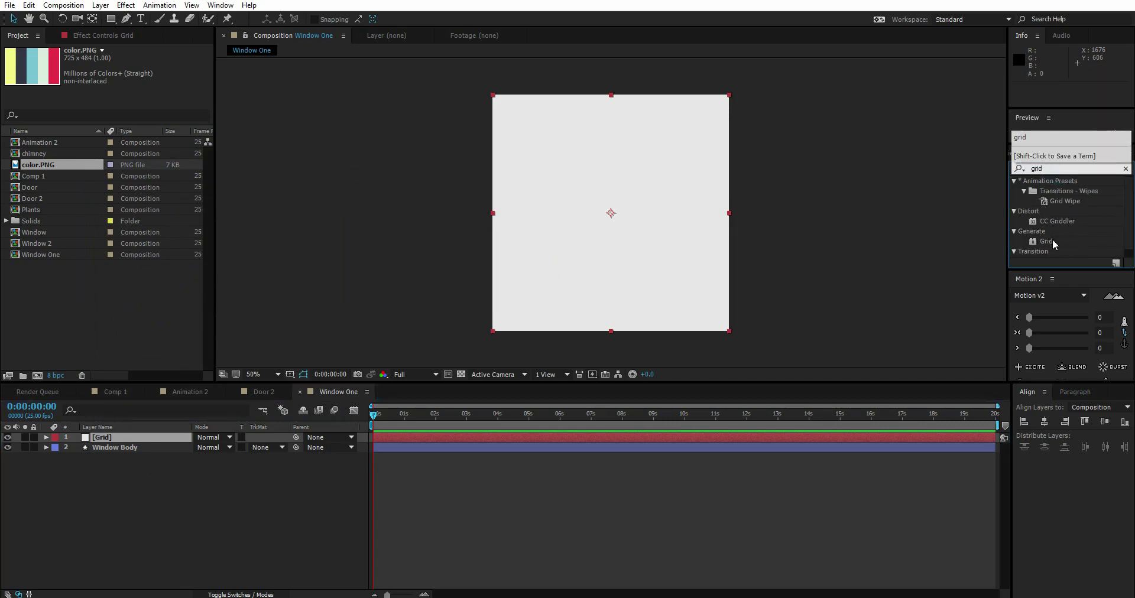
{"action": "left_click_drag", "start_coordinate": [1046, 242], "coordinate": [85, 444]}
{"action": "left_click_drag", "start_coordinate": [106, 435], "coordinate": [107, 435]}
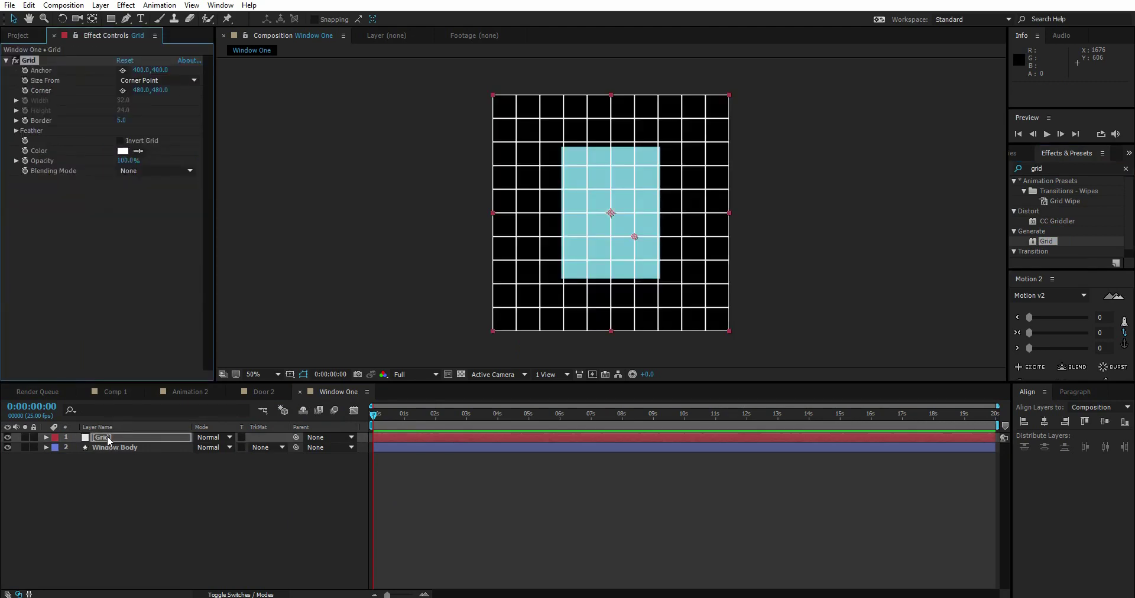
Set the Grid effect's corner to 566, 512 so its lines meet the window edges, and its border to 14
{"action": "left_click", "coordinate": [523, 215]}
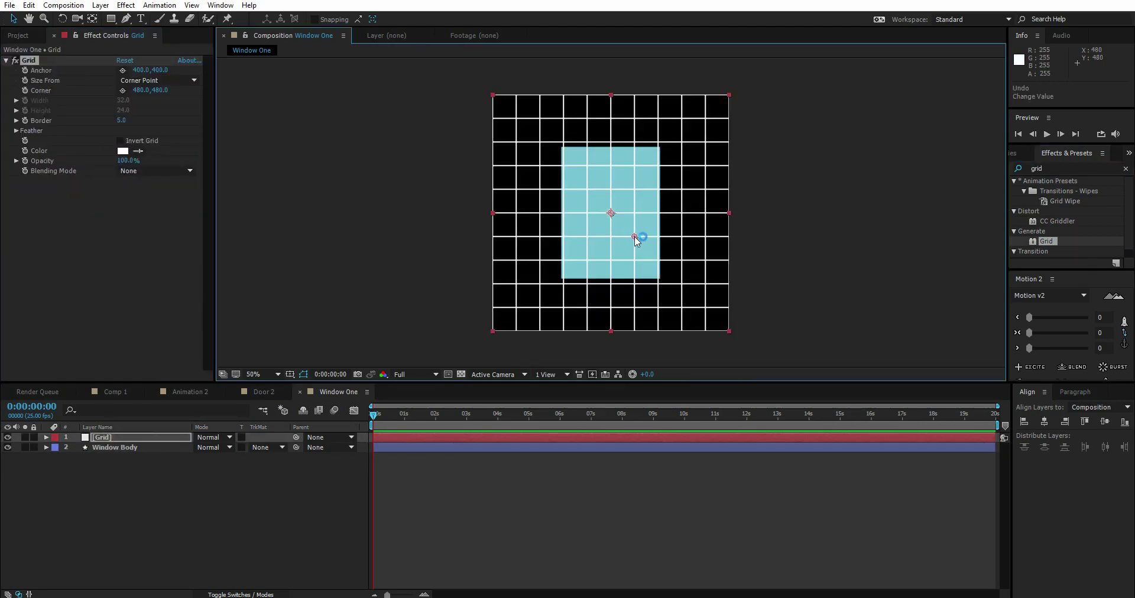
{"action": "left_click_drag", "start_coordinate": [635, 237], "coordinate": [660, 246]}
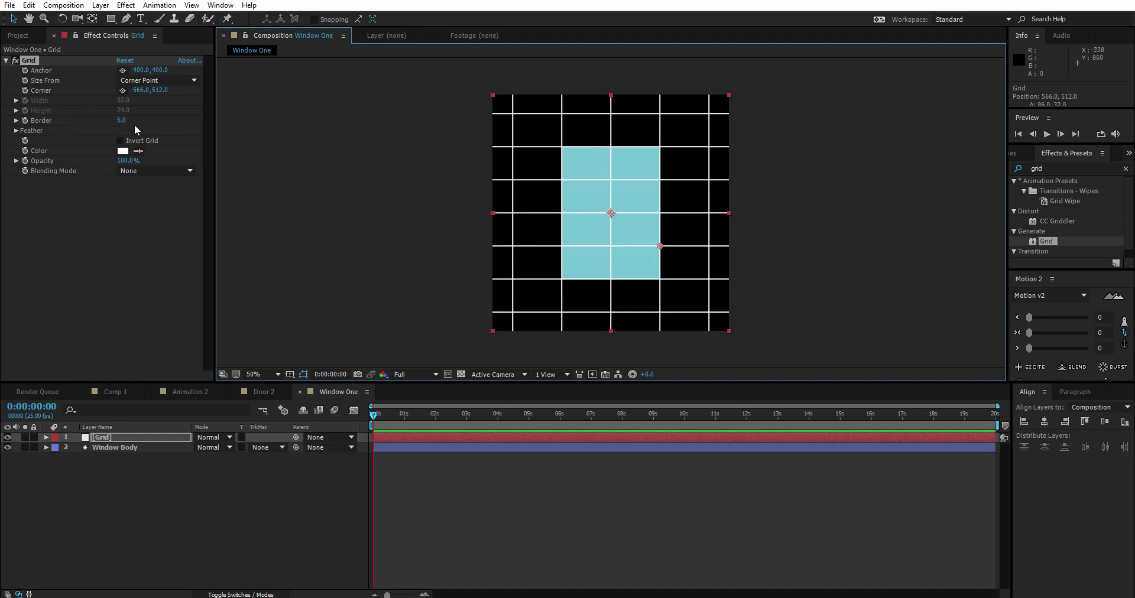
{"action": "left_click_drag", "start_coordinate": [123, 120], "coordinate": [135, 131]}
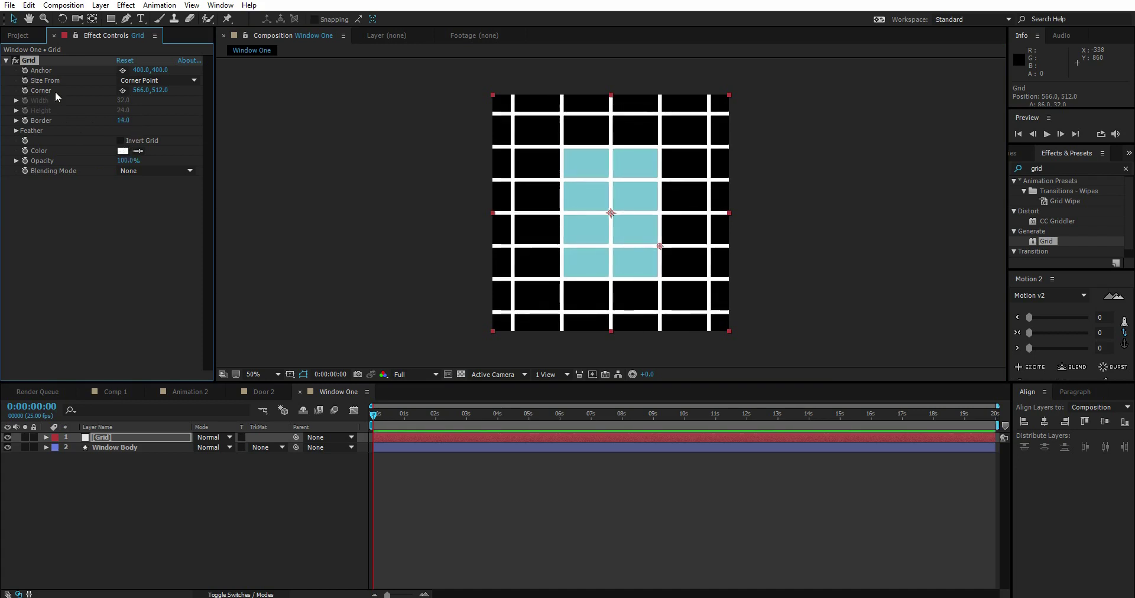
Duplicate Window Body, move the copy above the Grid layer, and set it as Grid's alpha track matte
{"action": "left_click", "coordinate": [129, 448]}
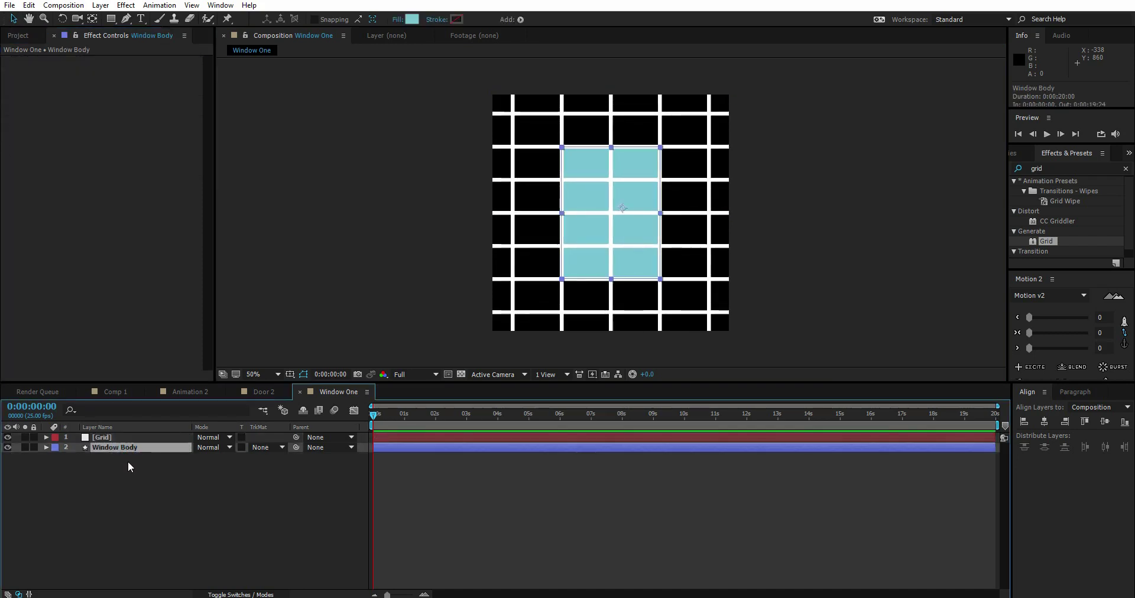
{"action": "key", "text": "ctrl+d"}
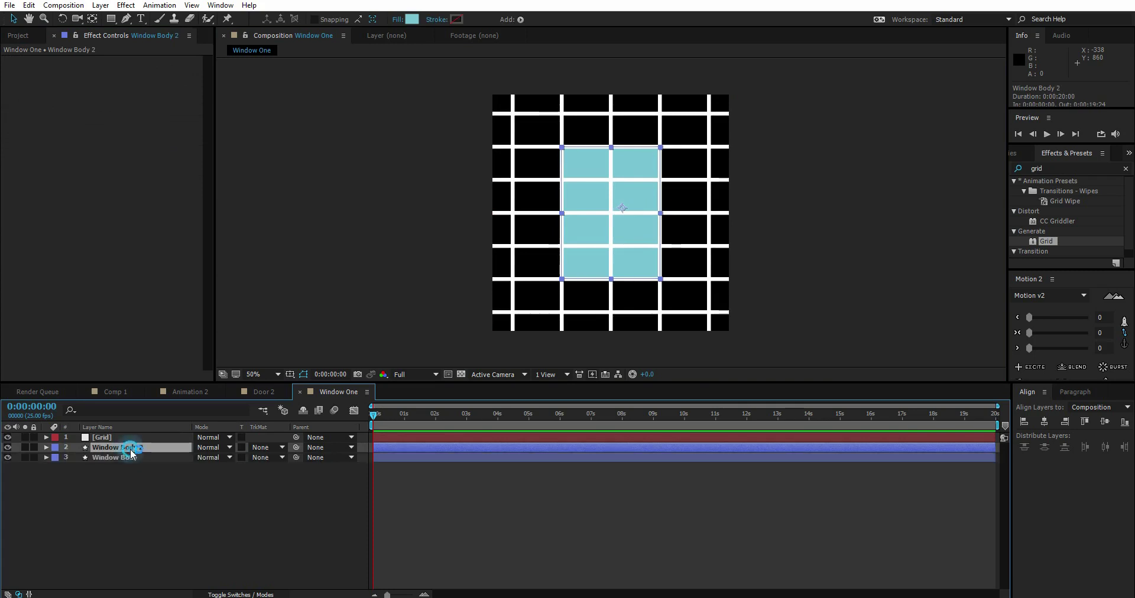
{"action": "left_click_drag", "start_coordinate": [130, 449], "coordinate": [125, 435]}
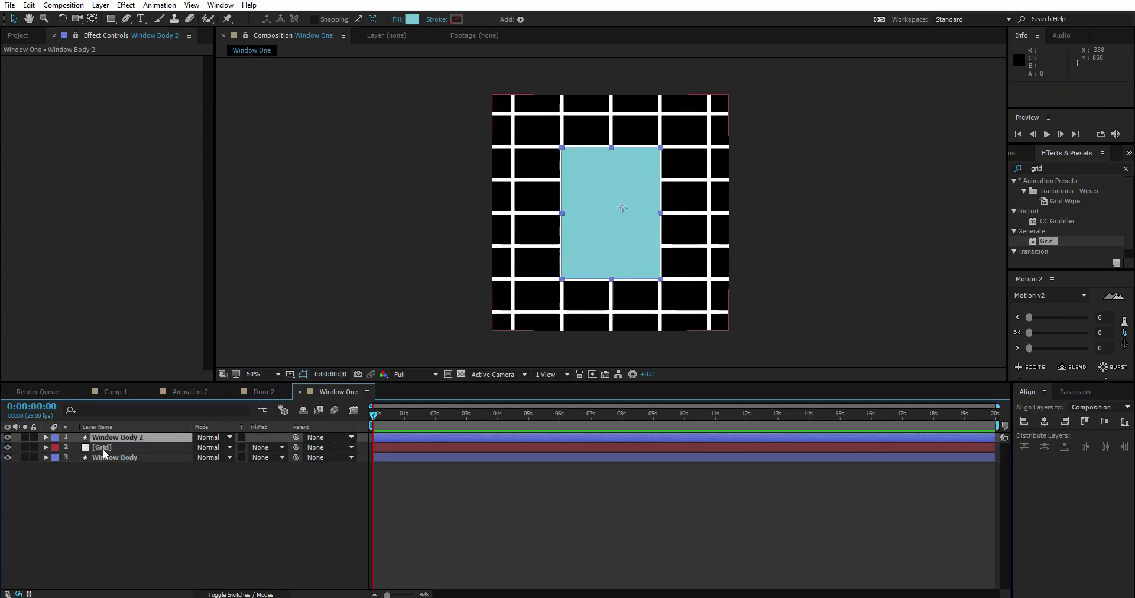
{"action": "left_click", "coordinate": [96, 450]}
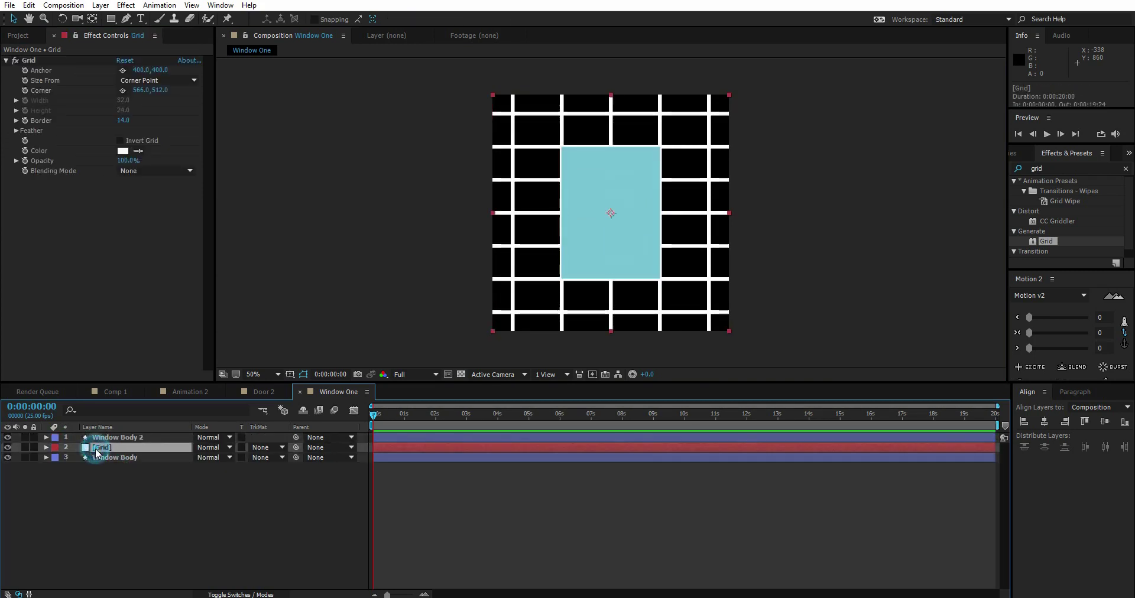
{"action": "left_click", "coordinate": [265, 452]}
{"action": "left_click", "coordinate": [266, 473]}
{"action": "left_click", "coordinate": [272, 491]}
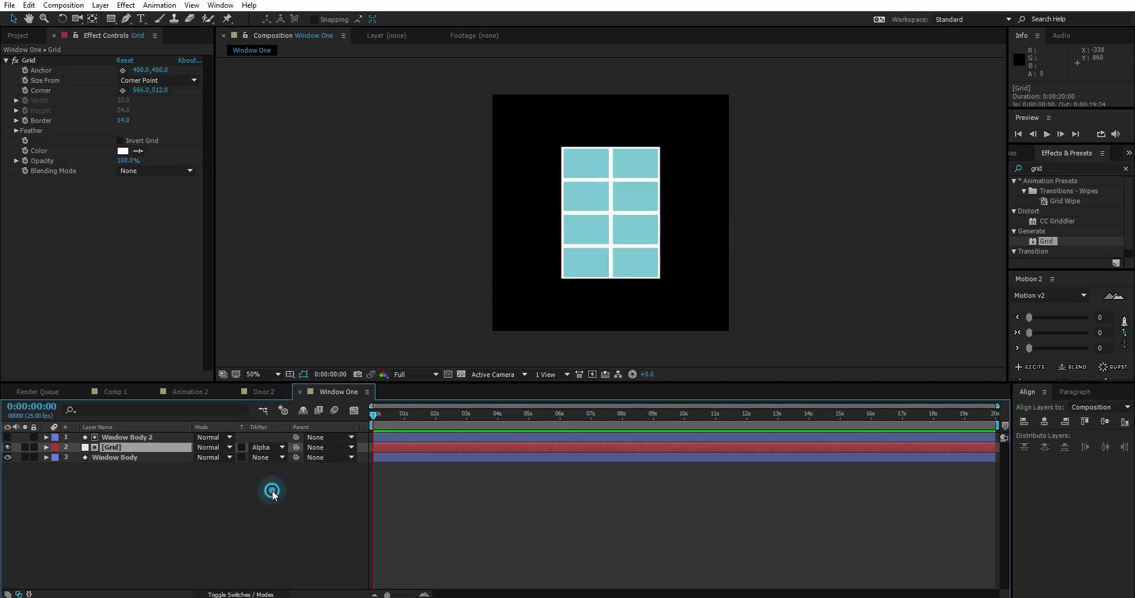
Fine-tune the Grid effect's corner to 563, 509 so the outer lines frame the window evenly
{"action": "left_click", "coordinate": [118, 448]}
{"action": "left_click", "coordinate": [276, 172]}
{"action": "left_click", "coordinate": [88, 62]}
{"action": "key", "text": "period"}
{"action": "mouse_move", "coordinate": [704, 262]}
{"action": "left_mouse_down"}
{"action": "mouse_move", "coordinate": [680, 209]}
{"action": "mouse_move", "coordinate": [689, 266]}
{"action": "left_mouse_up"}
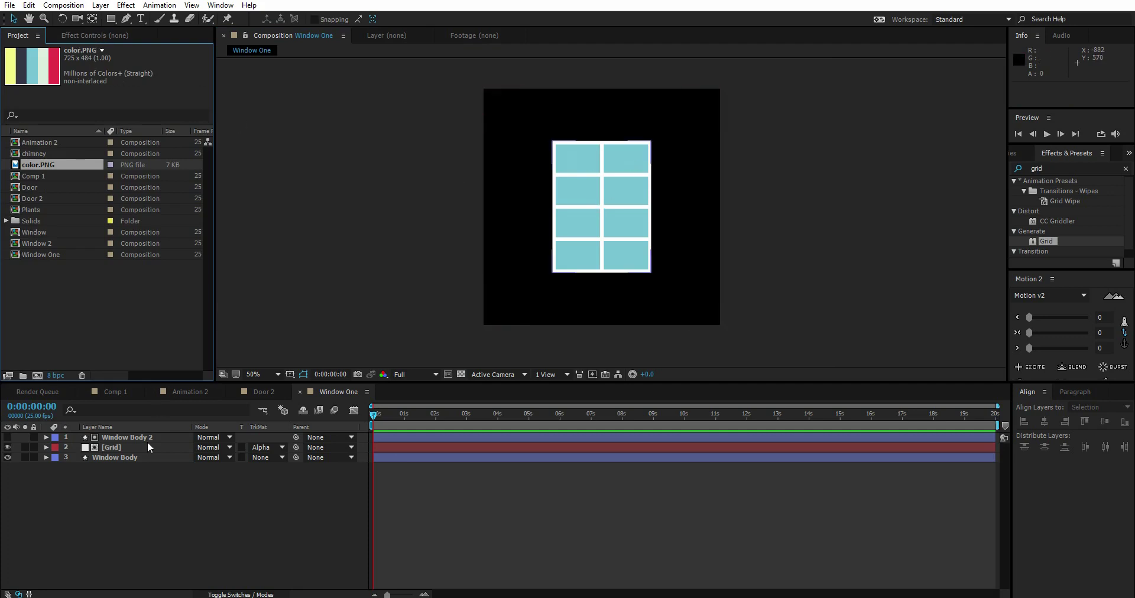
Find the Generate Fill effect and apply it to the Grid layer
{"action": "left_click", "coordinate": [109, 447]}
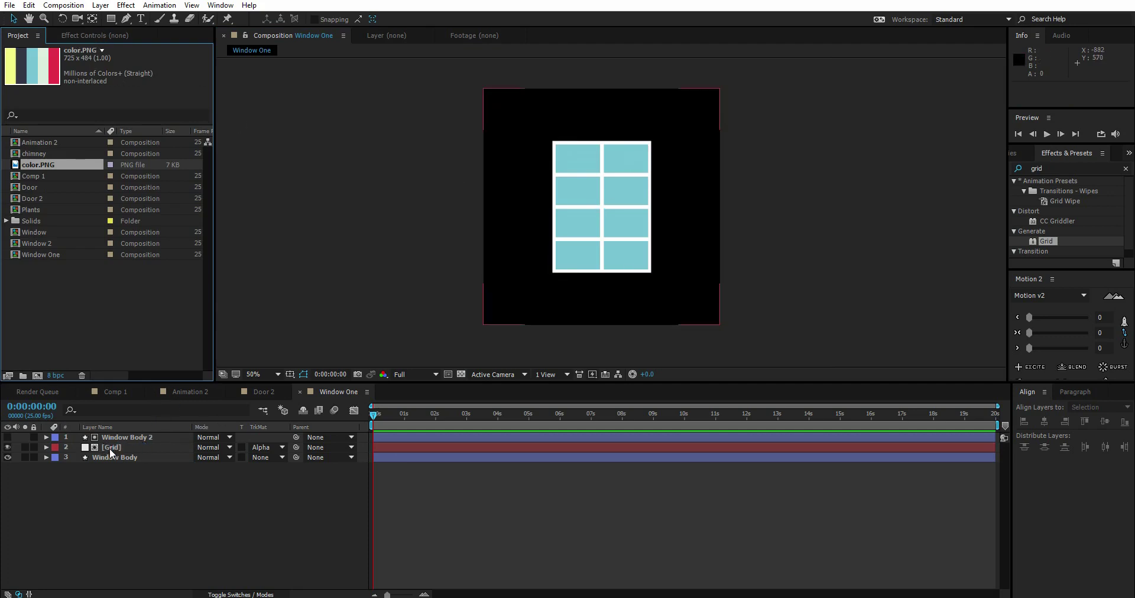
{"action": "left_click", "coordinate": [109, 449]}
{"action": "double_click", "coordinate": [1054, 169]}
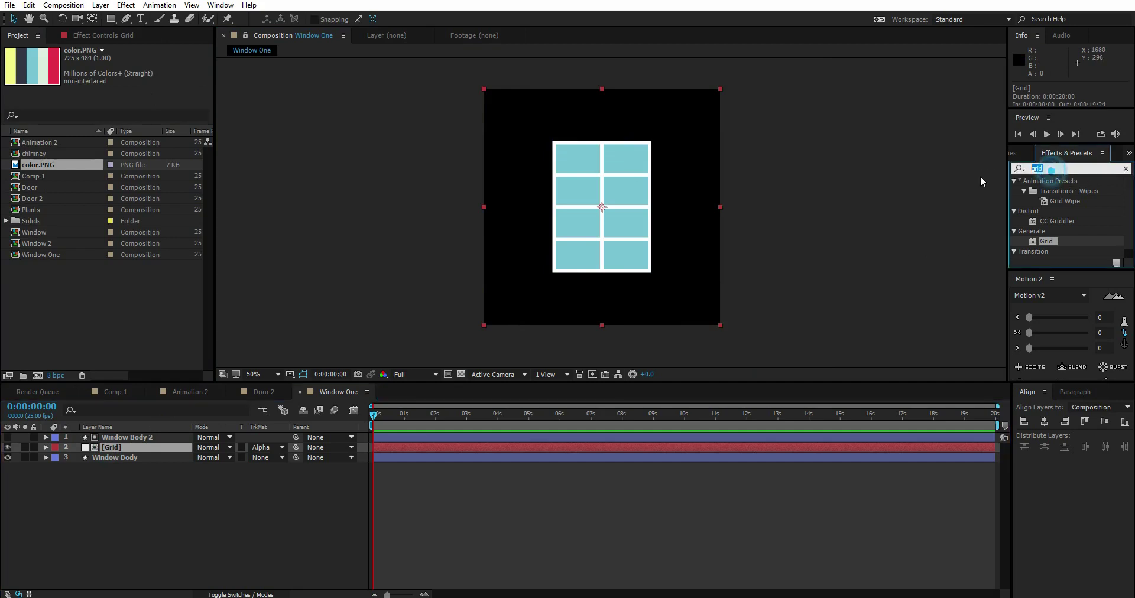
{"action": "type", "text": "flil"}
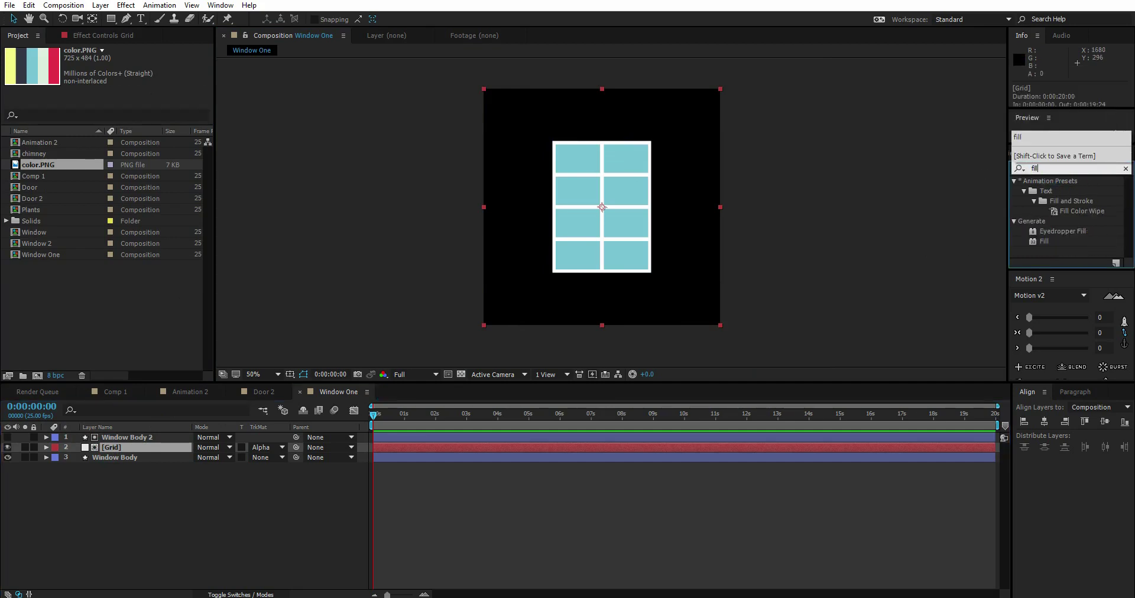
{"action": "left_click_drag", "start_coordinate": [1044, 241], "coordinate": [116, 448]}
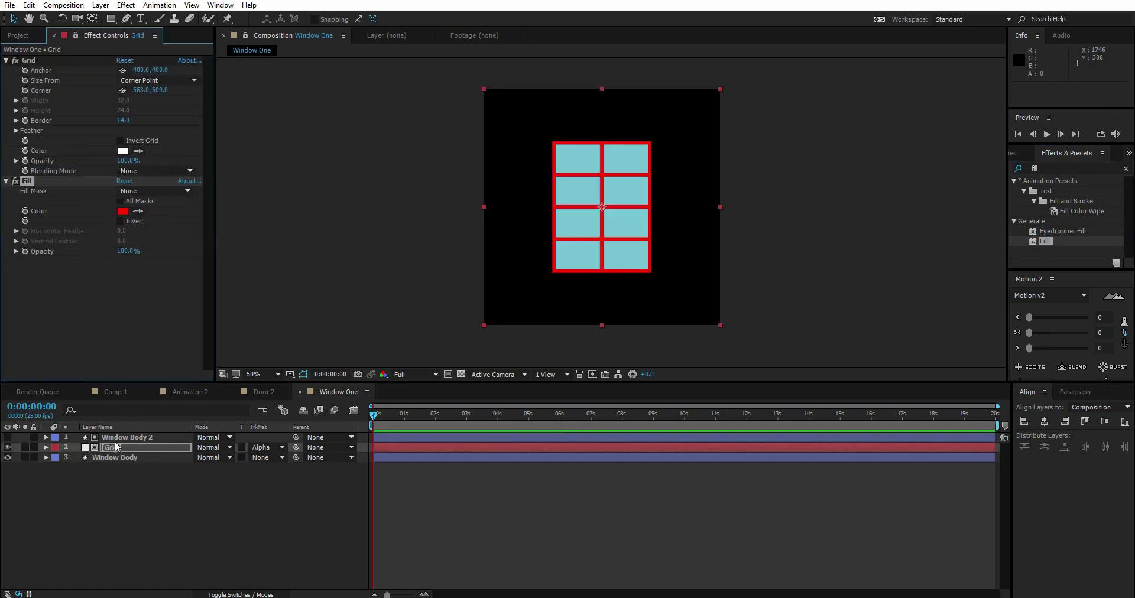
Place color.PNG in Window One as the topmost layer, over the upper part of the window, for colour sampling
{"action": "left_click", "coordinate": [18, 36]}
{"action": "left_click_drag", "start_coordinate": [43, 165], "coordinate": [542, 137]}
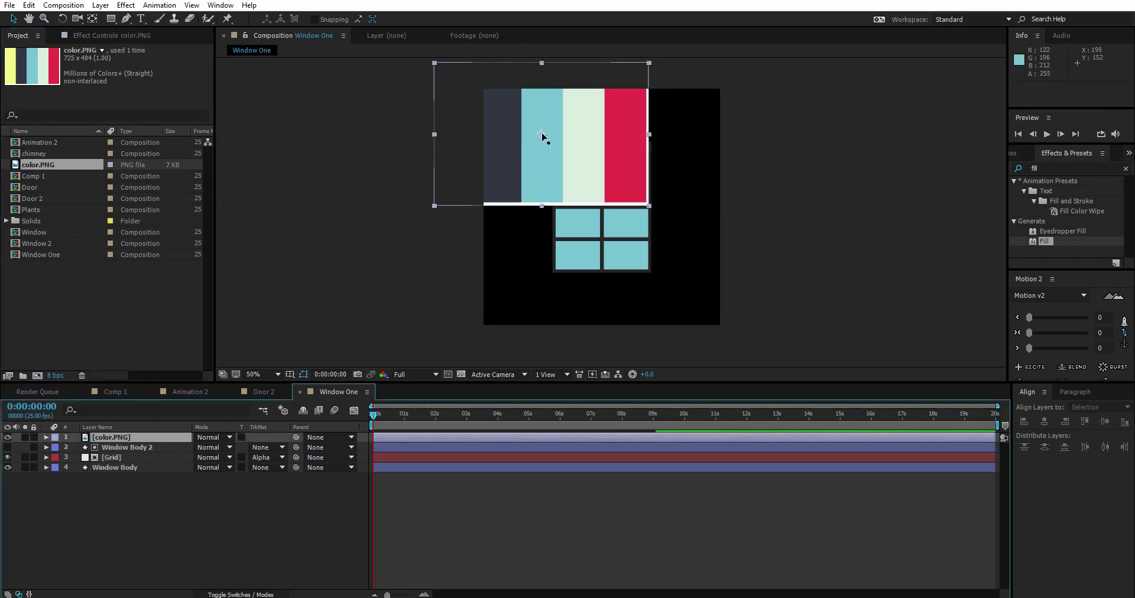
Set the colour of the Grid layer's Fill effect to the dark slate blue sampled from the color.PNG palette
{"action": "left_click", "coordinate": [112, 457]}
{"action": "left_click", "coordinate": [112, 457]}
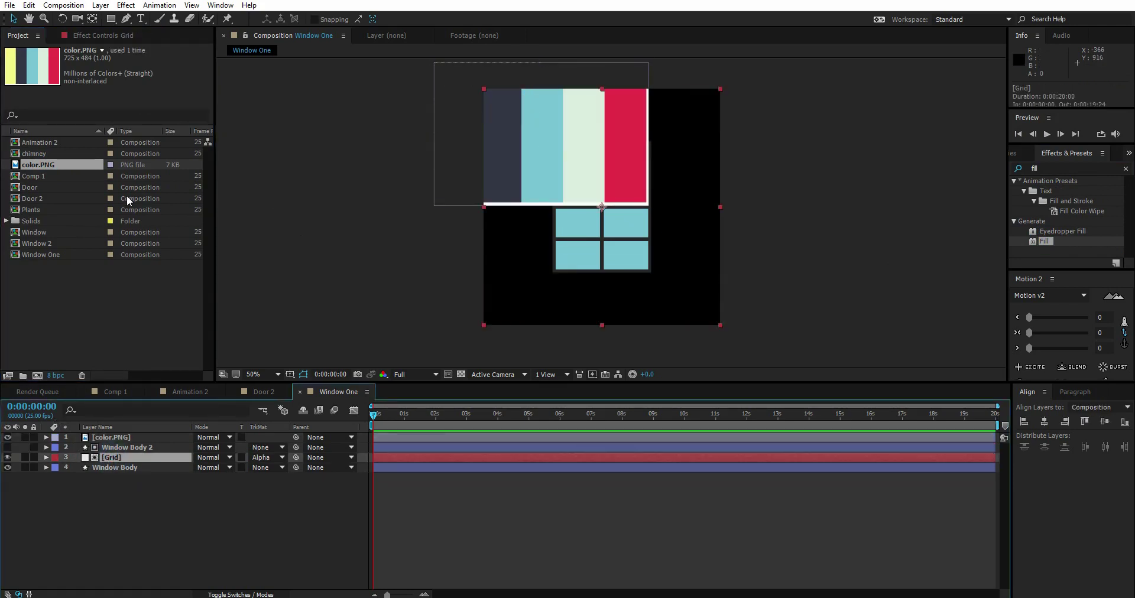
{"action": "left_click", "coordinate": [113, 35]}
{"action": "left_click", "coordinate": [26, 181]}
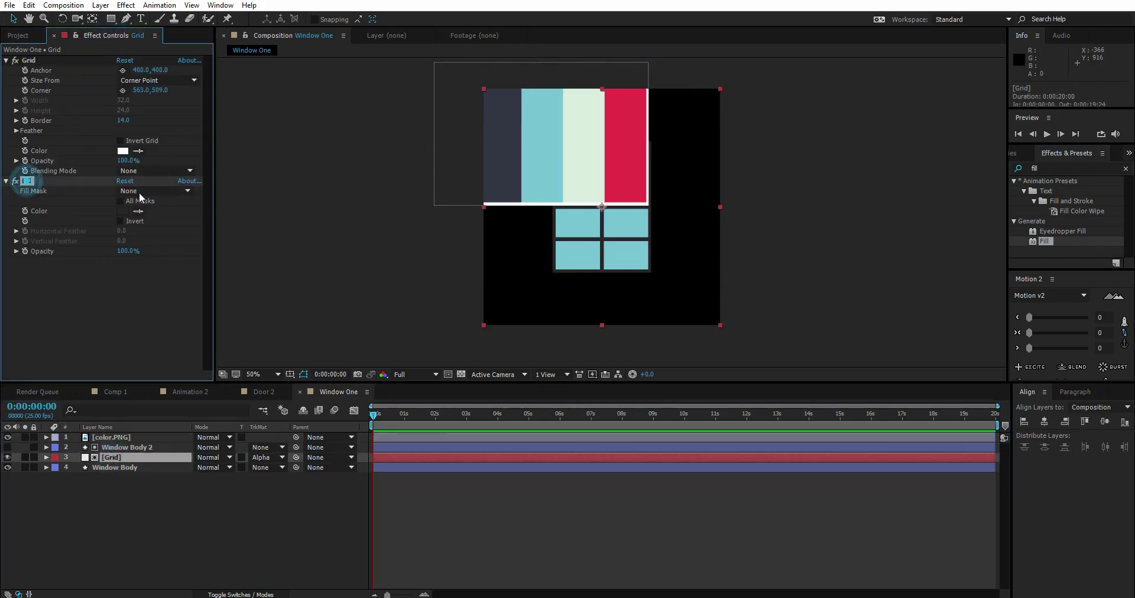
{"action": "left_click", "coordinate": [120, 212]}
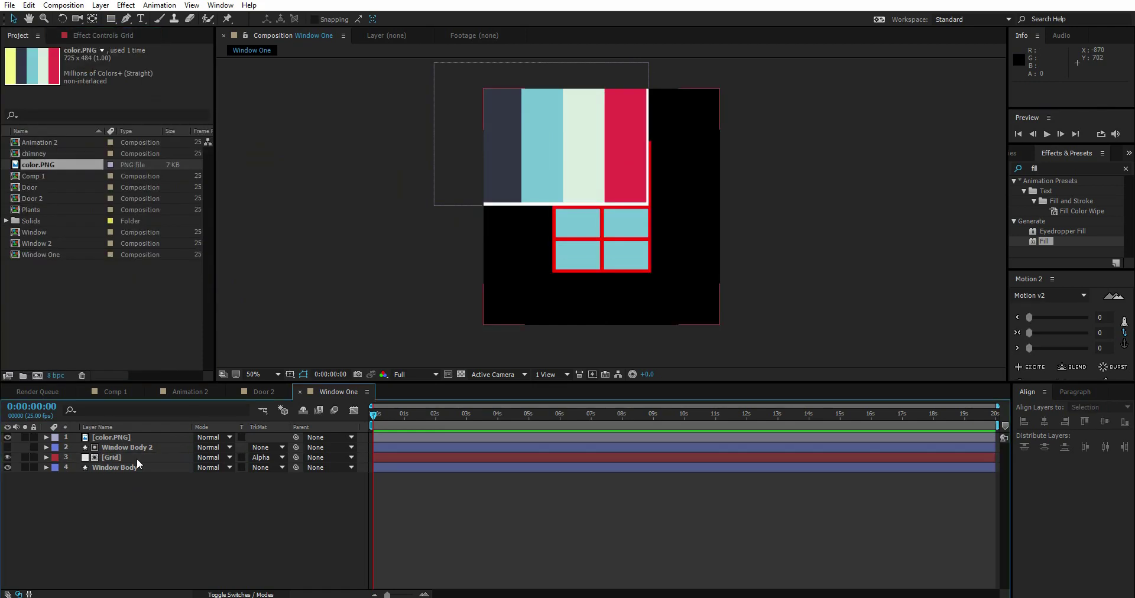
{"action": "left_click", "coordinate": [136, 459]}
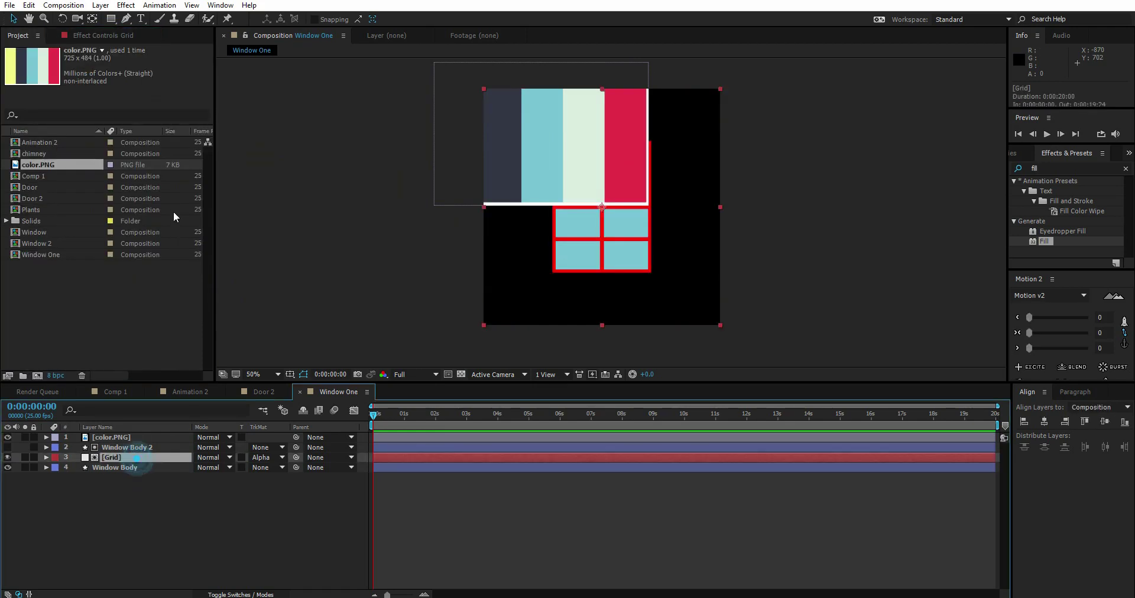
{"action": "left_click", "coordinate": [111, 34]}
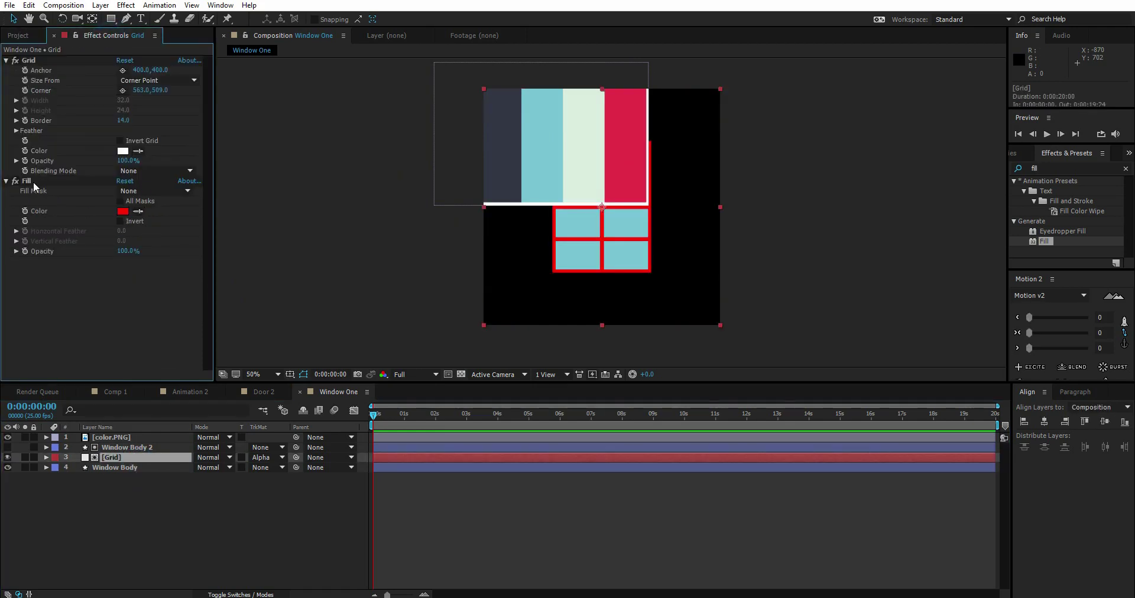
{"action": "left_click", "coordinate": [30, 181]}
{"action": "left_click", "coordinate": [138, 211]}
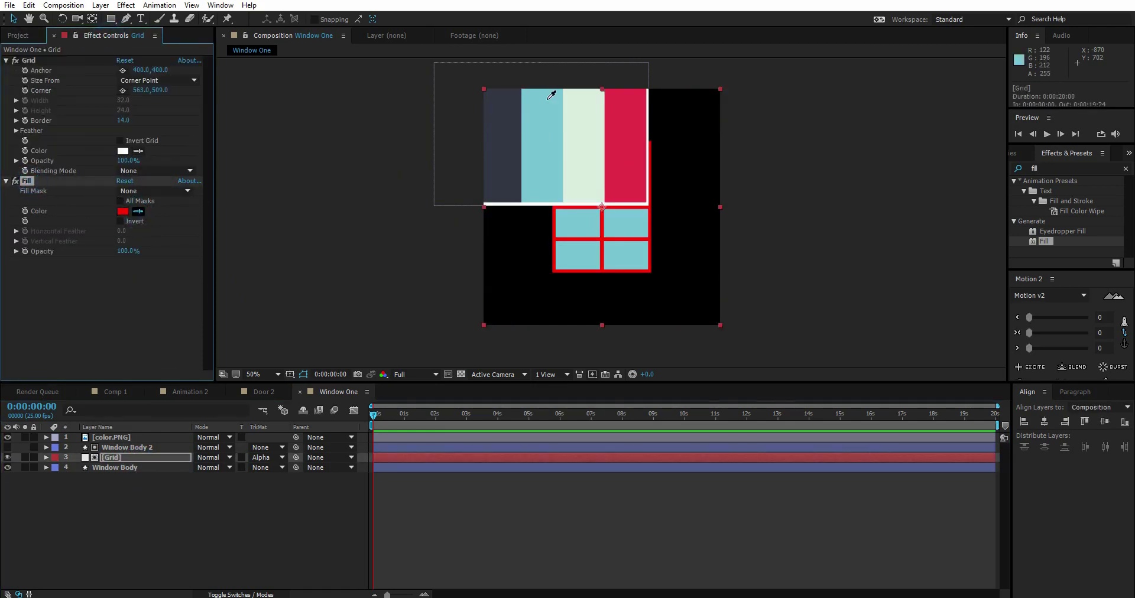
{"action": "left_click", "coordinate": [500, 119]}
{"action": "left_click", "coordinate": [16, 22]}
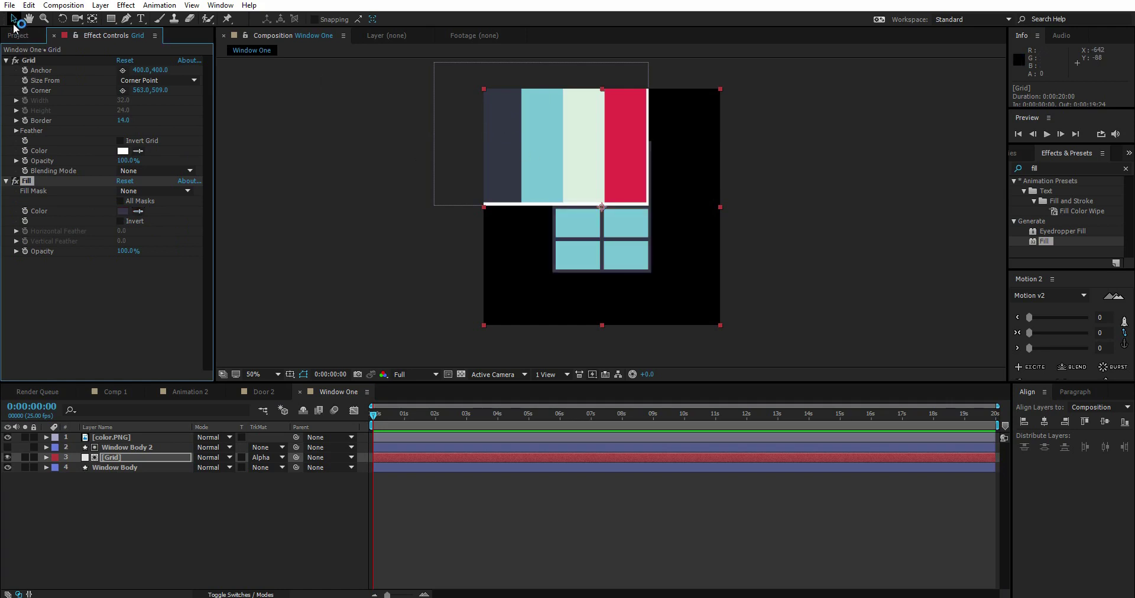
Delete the color.PNG layer from Window One and crop the composition to 360 × 465 px around the window
{"action": "left_click", "coordinate": [112, 437]}
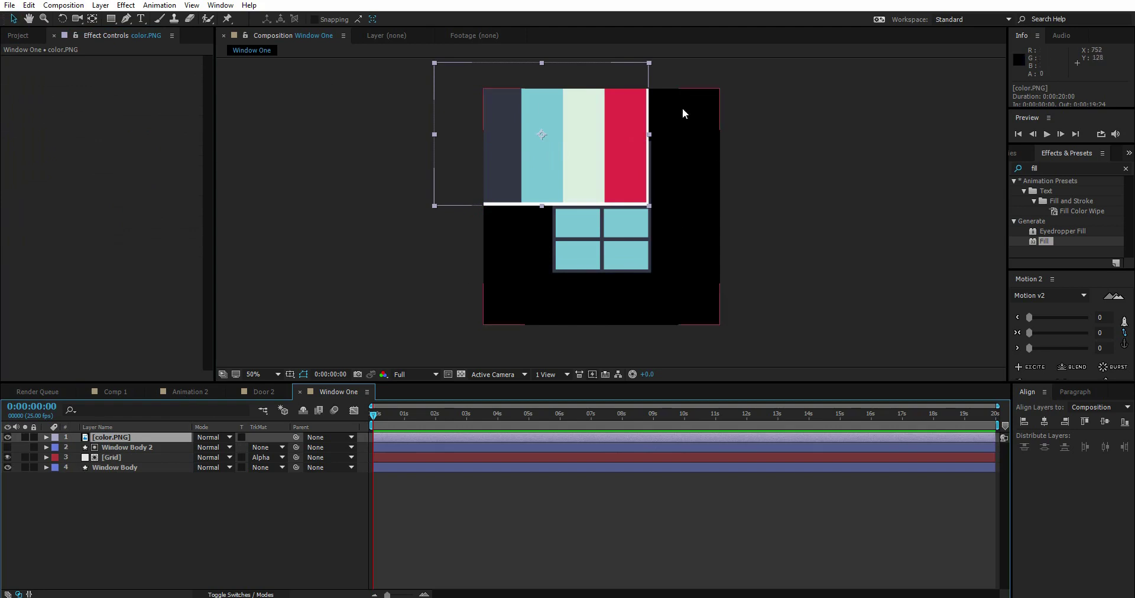
{"action": "key", "text": "Delete"}
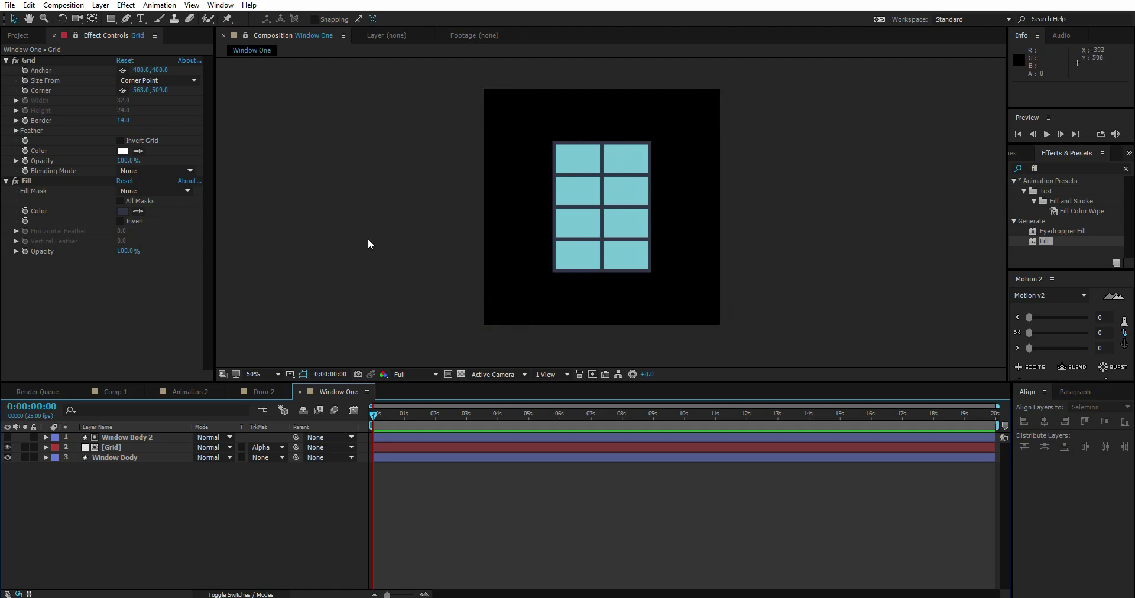
{"action": "key", "text": "ctrl+k"}
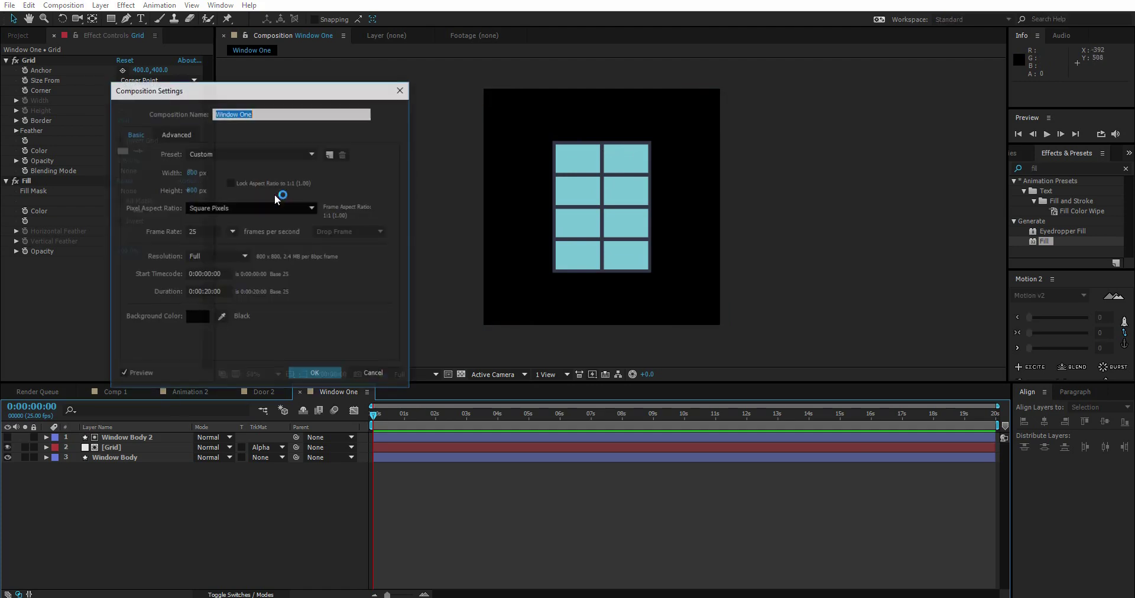
{"action": "left_click_drag", "start_coordinate": [193, 172], "coordinate": [126, 175]}
{"action": "type", "text": "526"}
{"action": "key", "text": "Return"}
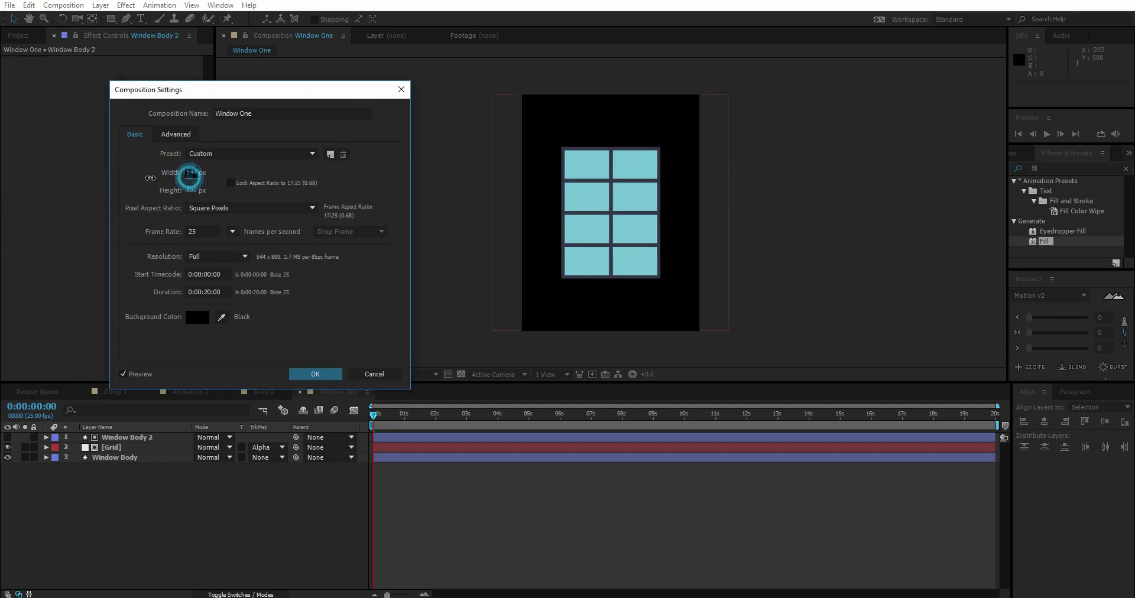
{"action": "left_click", "coordinate": [382, 377]}
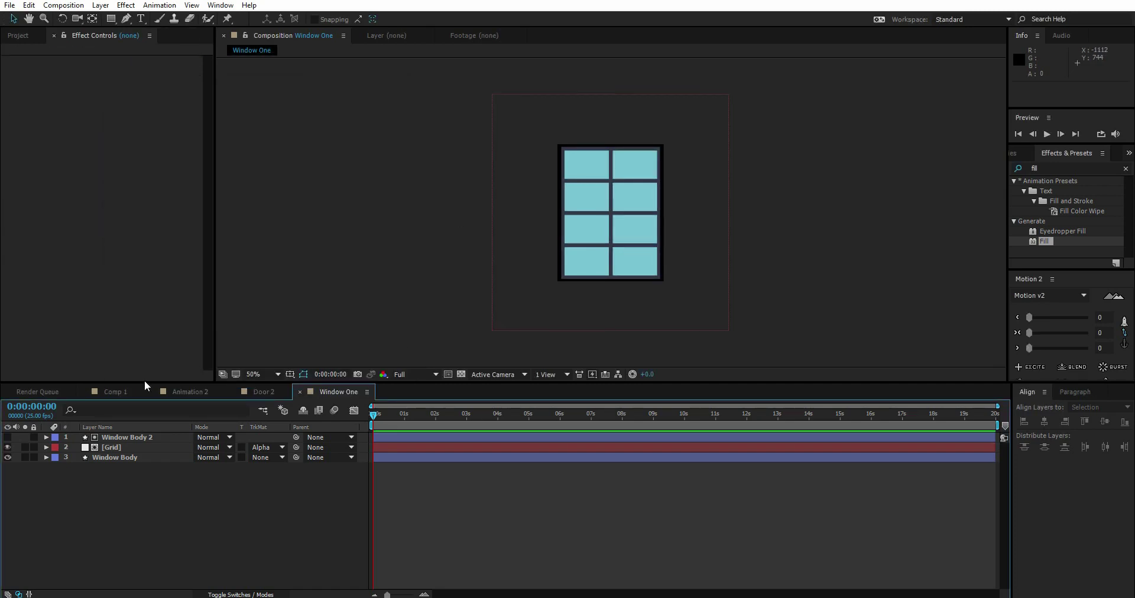
Add Window One as the topmost layer in Animation 2, scaled down and placed on the house body beside the door
{"action": "left_click", "coordinate": [194, 395]}
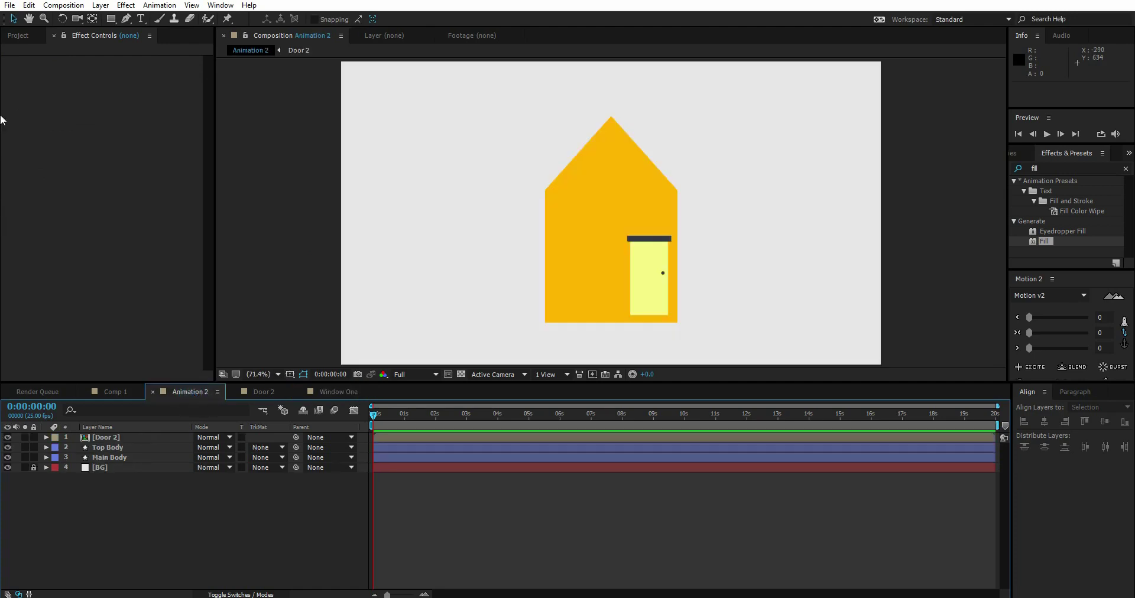
{"action": "left_click", "coordinate": [18, 35]}
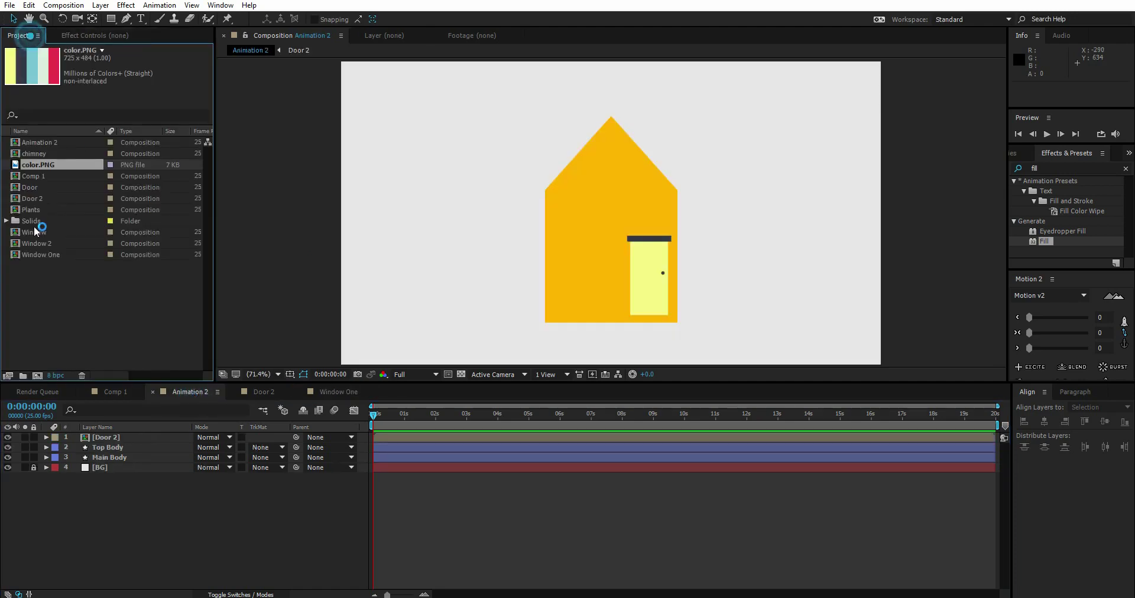
{"action": "left_click", "coordinate": [45, 256]}
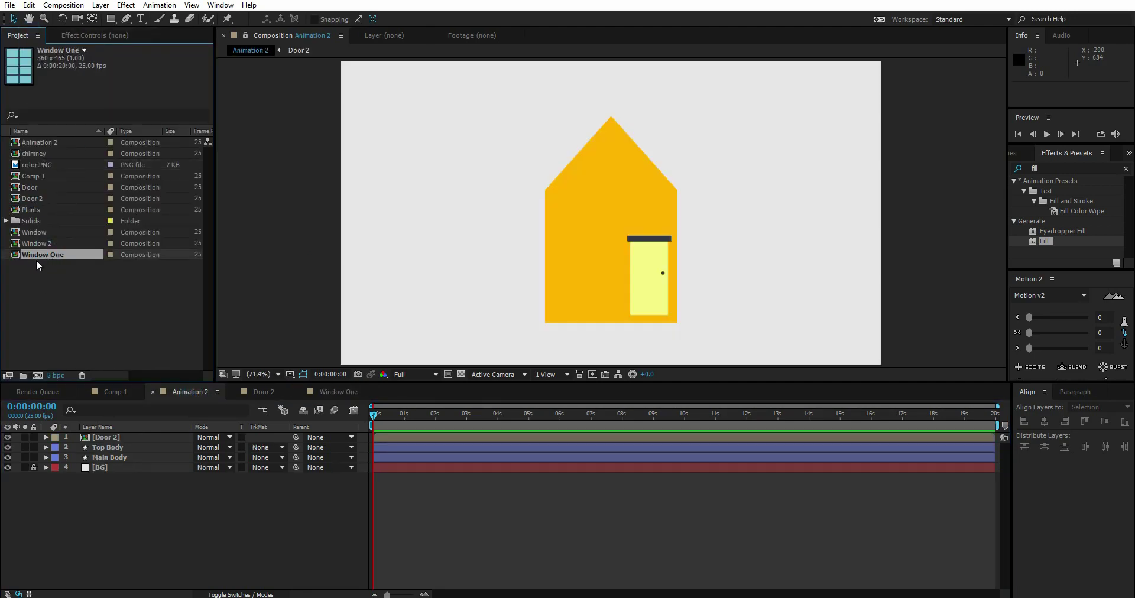
{"action": "key", "text": "ctrl+z"}
{"action": "left_click_drag", "start_coordinate": [40, 254], "coordinate": [121, 436]}
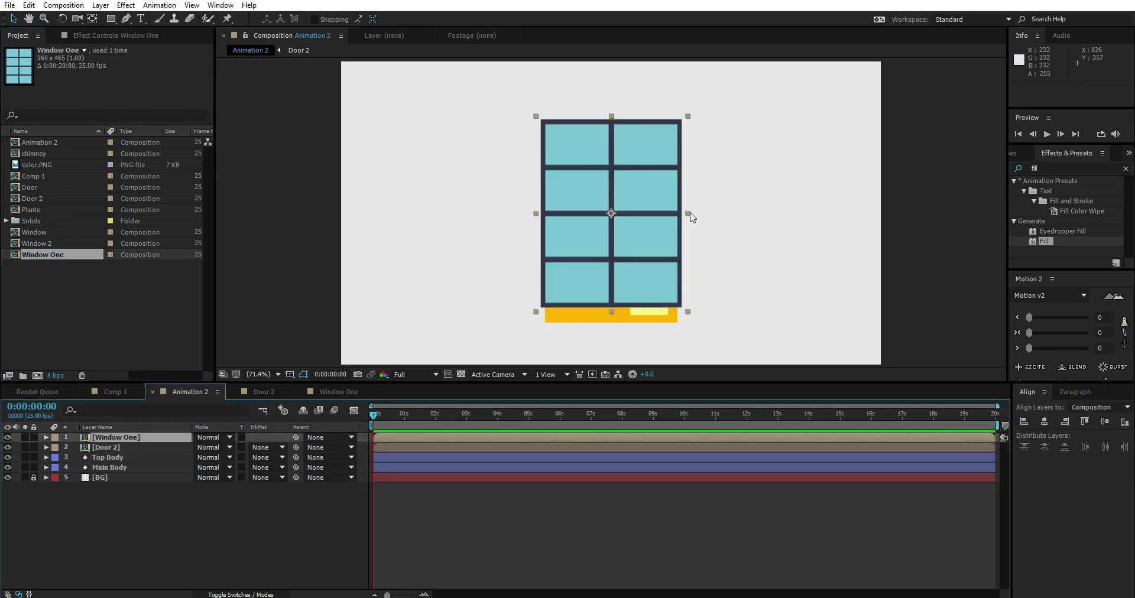
{"action": "left_click_drag", "start_coordinate": [692, 216], "coordinate": [594, 275]}
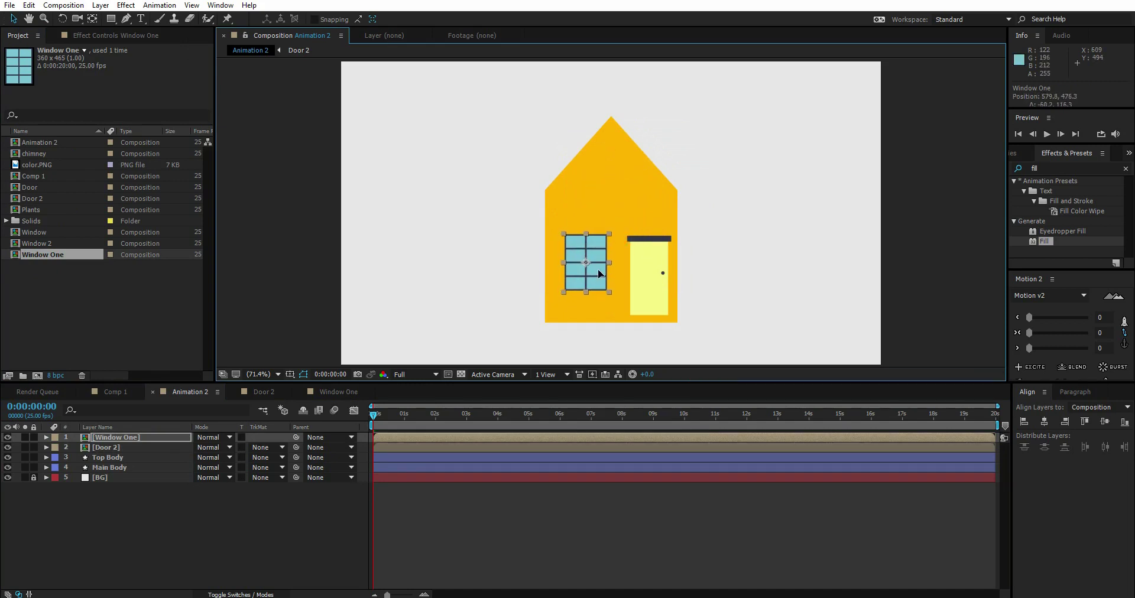
{"action": "left_click_drag", "start_coordinate": [610, 263], "coordinate": [606, 264]}
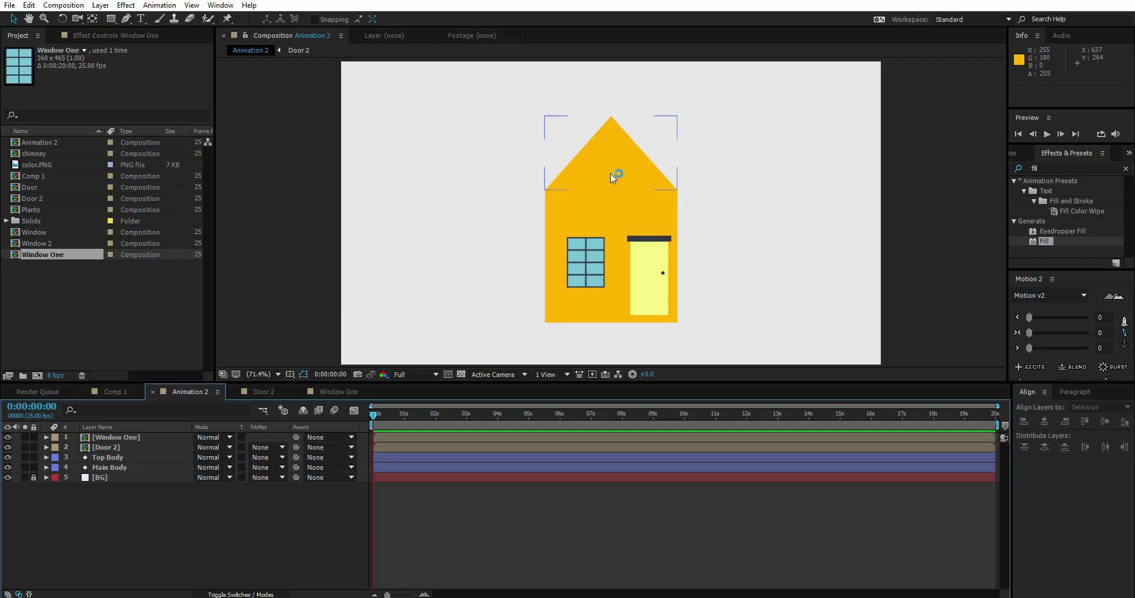
Create a new 800 × 800 px composition named Chimney
{"action": "left_click", "coordinate": [120, 296]}
{"action": "left_click", "coordinate": [38, 376]}
{"action": "type", "text": "Chimney"}
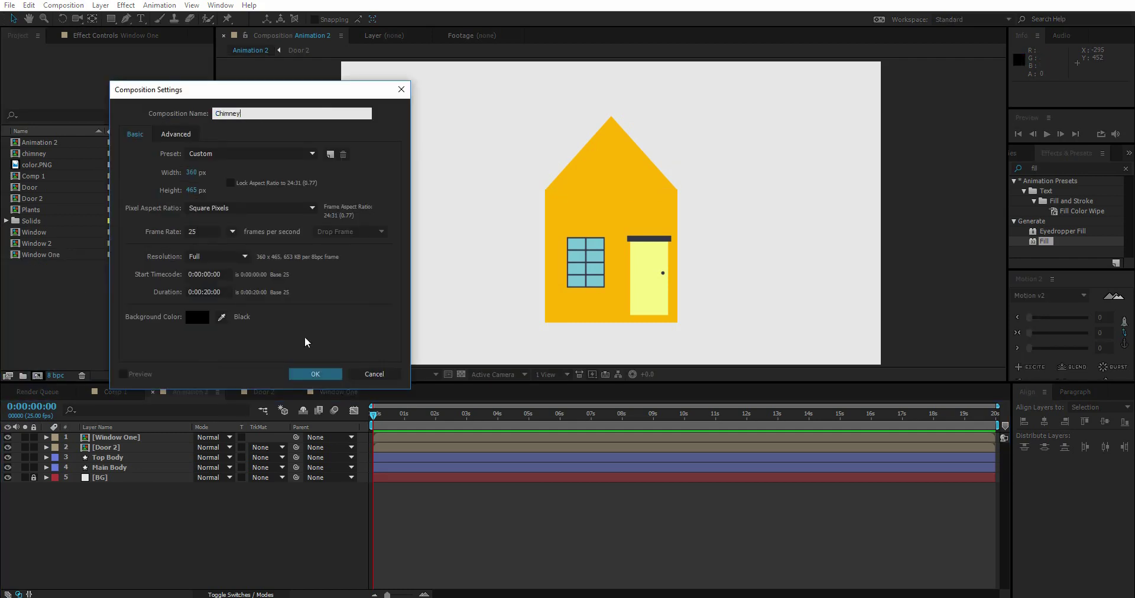
{"action": "key", "text": "Tab"}
{"action": "key", "text": "Tab"}
{"action": "left_click", "coordinate": [315, 374]}
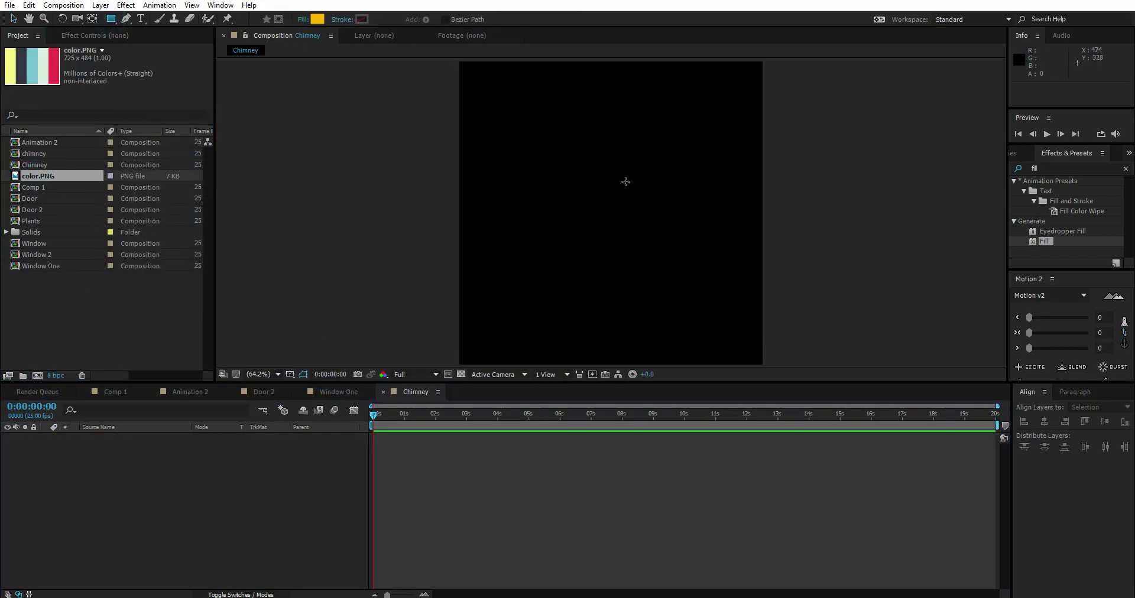
Draw a wide cap rectangle and a tall narrow stem rectangle as a T-shaped chimney, centred in the composition
{"action": "left_click_drag", "start_coordinate": [515, 126], "coordinate": [704, 195]}
{"action": "mouse_move", "coordinate": [573, 159]}
{"action": "left_mouse_down"}
{"action": "mouse_move", "coordinate": [649, 321]}
{"action": "mouse_move", "coordinate": [650, 347]}
{"action": "left_mouse_up"}
{"action": "left_click", "coordinate": [13, 18]}
{"action": "left_click", "coordinate": [1044, 421]}
{"action": "left_click", "coordinate": [1105, 422]}
Set the fill colour of both chimney rectangles to the crimson sampled from the color.PNG palette
{"action": "left_click", "coordinate": [45, 438]}
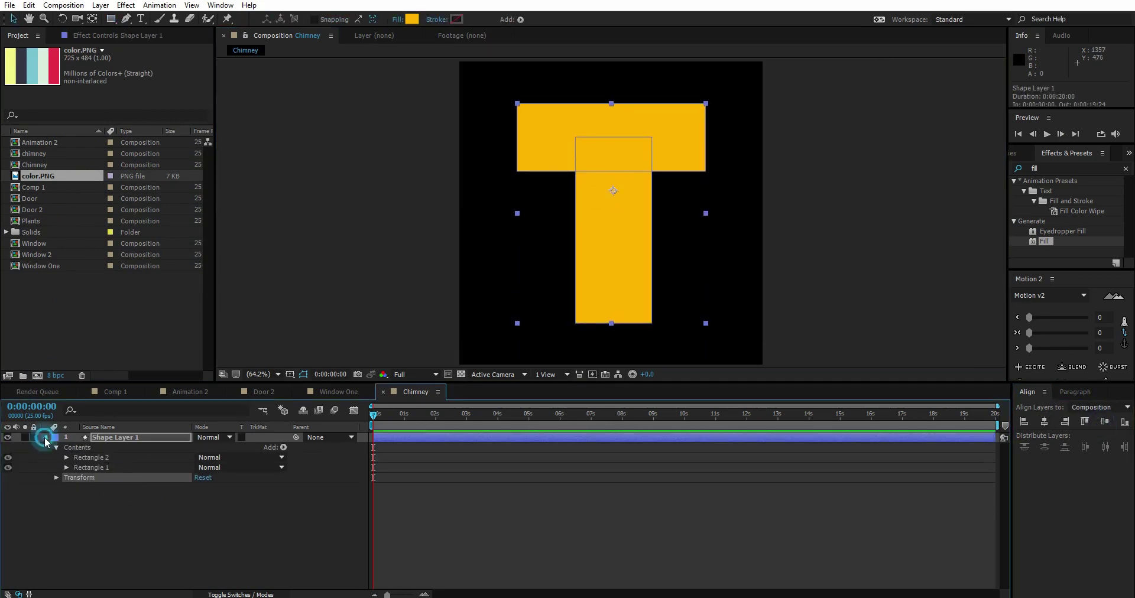
{"action": "left_click", "coordinate": [45, 438], "text": "ctrl"}
{"action": "scroll", "coordinate": [225, 530], "scroll_direction": "down", "scroll_amount": 13}
{"action": "left_click", "coordinate": [217, 508]}
{"action": "left_click", "coordinate": [53, 67]}
{"action": "scroll", "coordinate": [228, 512], "scroll_direction": "up", "scroll_amount": 9}
{"action": "left_click", "coordinate": [217, 508]}
{"action": "left_click", "coordinate": [53, 69]}
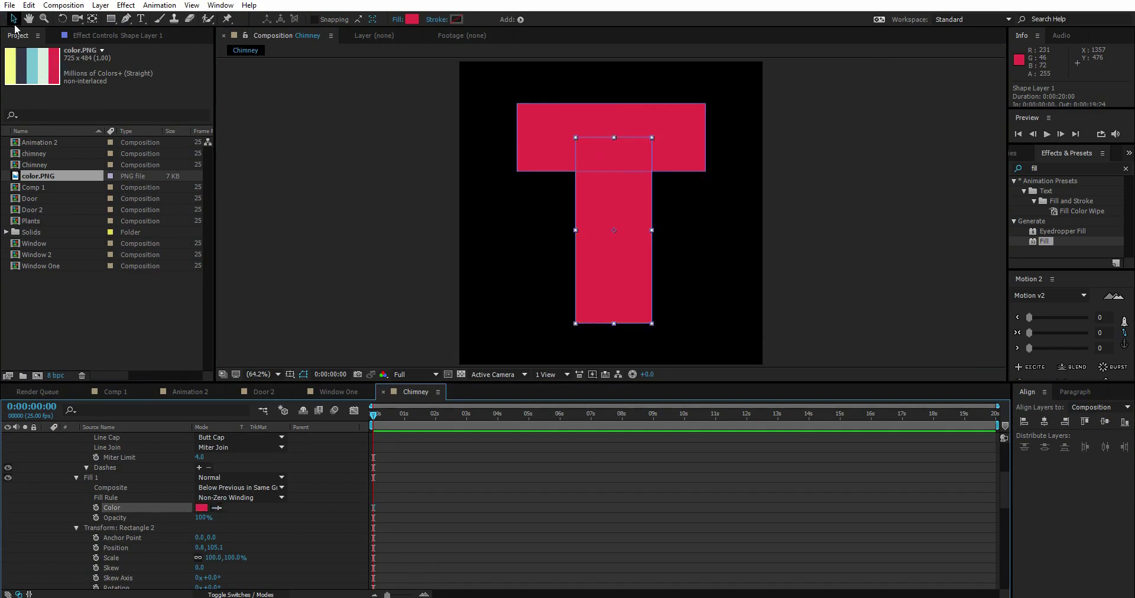
Create a white solid named Grid covering the Chimney composition above the T shape
{"action": "scroll", "coordinate": [89, 496], "scroll_direction": "up", "scroll_amount": 6}
{"action": "left_click", "coordinate": [46, 437]}
{"action": "right_click", "coordinate": [97, 502]}
{"action": "mouse_move", "coordinate": [166, 392]}
{"action": "left_click", "coordinate": [276, 422]}
{"action": "type", "text": "Grid"}
{"action": "key", "text": "Return"}
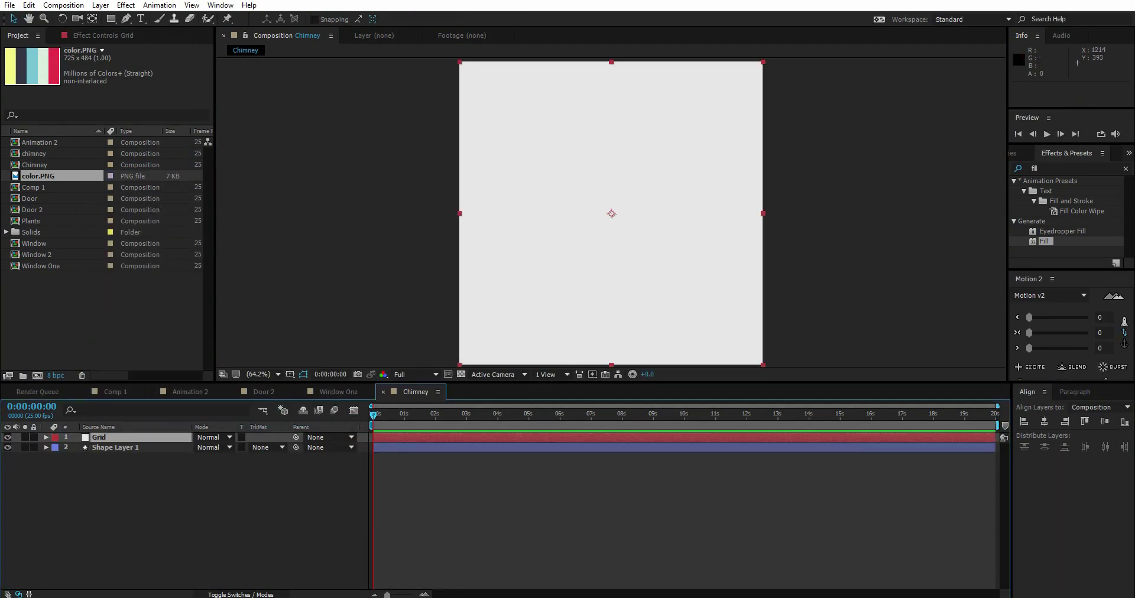
Apply the Generate Grid effect to the Grid solid and move its corner to about 485, 446 for brick-shaped cells
{"action": "left_click", "coordinate": [1043, 168]}
{"action": "type", "text": "grid"}
{"action": "left_click_drag", "start_coordinate": [1047, 241], "coordinate": [152, 439]}
{"action": "left_click_drag", "start_coordinate": [643, 244], "coordinate": [647, 232]}
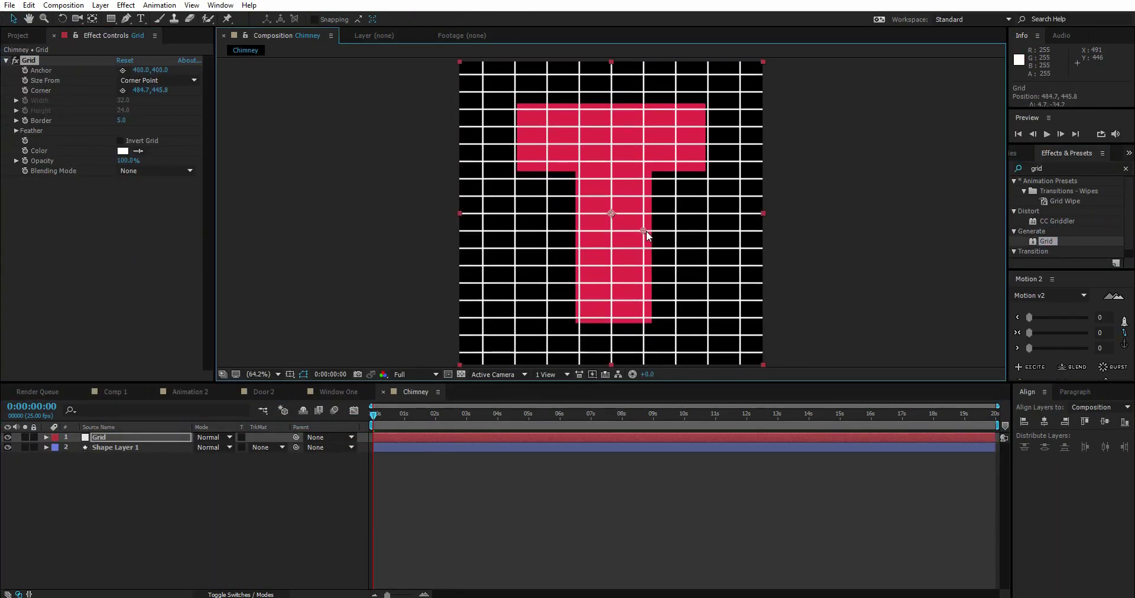
Place color.PNG in the Chimney composition and set the Grid effect's colour to the dark slate blue sampled from it
{"action": "left_click", "coordinate": [18, 35]}
{"action": "left_click_drag", "start_coordinate": [44, 175], "coordinate": [647, 162]}
{"action": "left_click", "coordinate": [133, 449]}
{"action": "left_click", "coordinate": [137, 151]}
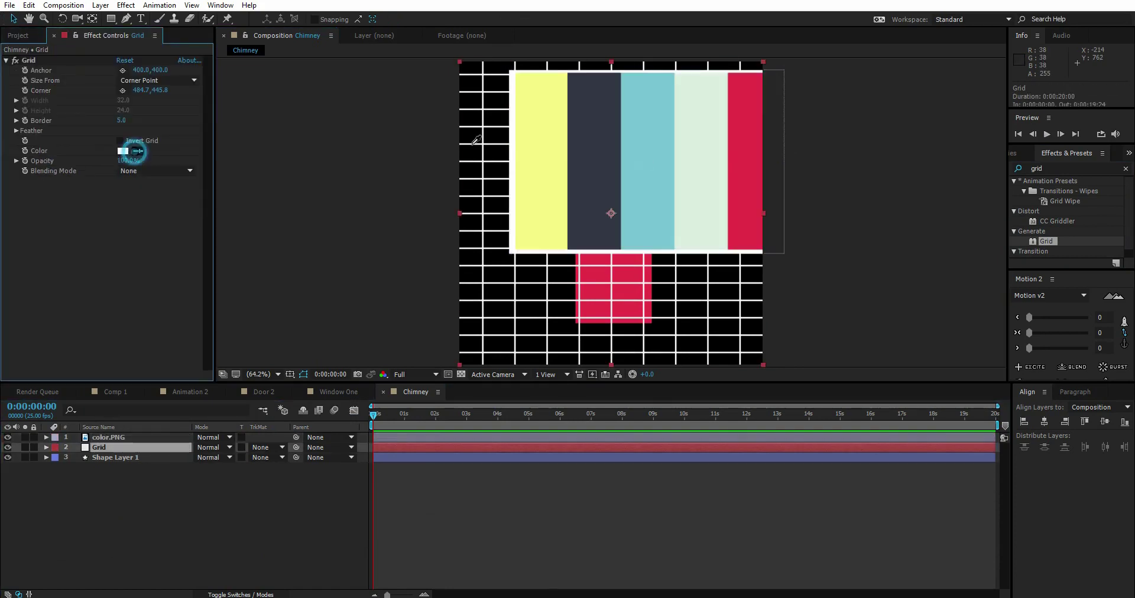
{"action": "left_click", "coordinate": [593, 156]}
{"action": "left_click", "coordinate": [18, 19]}
Duplicate the T shape above the Grid layer, set it as Grid's alpha matte and delete the color.PNG layer
{"action": "left_click", "coordinate": [108, 458]}
{"action": "key", "text": "ctrl+d"}
{"action": "left_click_drag", "start_coordinate": [108, 458], "coordinate": [108, 445]}
{"action": "left_click", "coordinate": [261, 458]}
{"action": "left_click", "coordinate": [284, 488]}
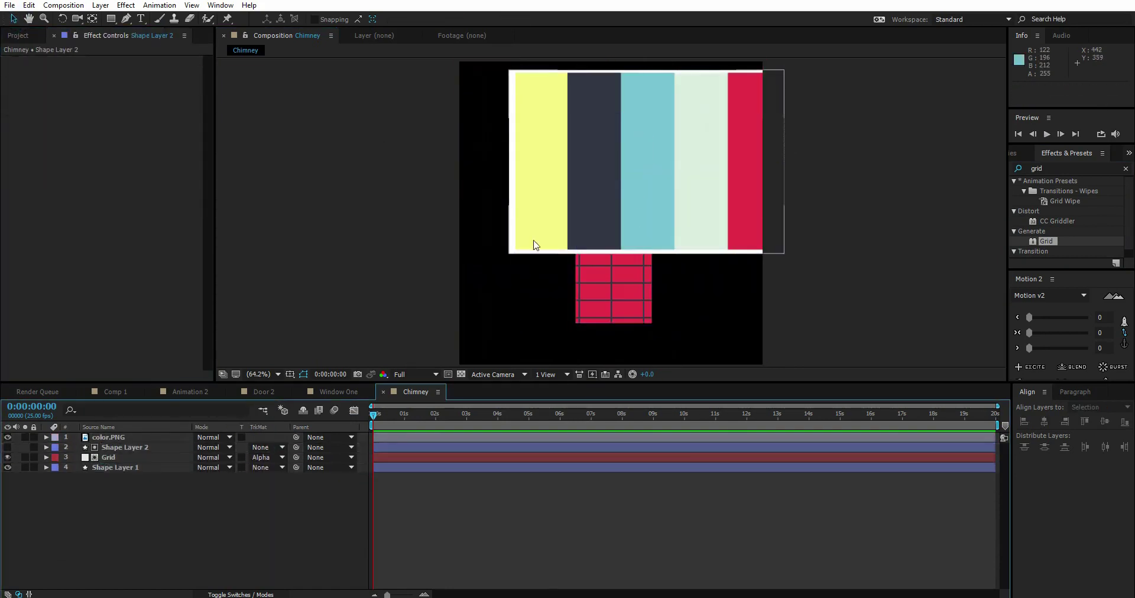
{"action": "left_click", "coordinate": [140, 438]}
{"action": "key", "text": "Delete"}
Shift the Grid effect's corner slightly downward to make the brick rows a little taller
{"action": "left_click", "coordinate": [148, 448]}
{"action": "left_click", "coordinate": [93, 62]}
{"action": "mouse_move", "coordinate": [645, 232]}
{"action": "left_mouse_down"}
{"action": "mouse_move", "coordinate": [654, 234]}
{"action": "mouse_move", "coordinate": [644, 234]}
{"action": "left_mouse_up"}
{"action": "left_click", "coordinate": [652, 437]}
{"action": "scroll", "coordinate": [655, 270], "scroll_direction": "up", "scroll_amount": 1}
{"action": "left_click", "coordinate": [126, 19]}
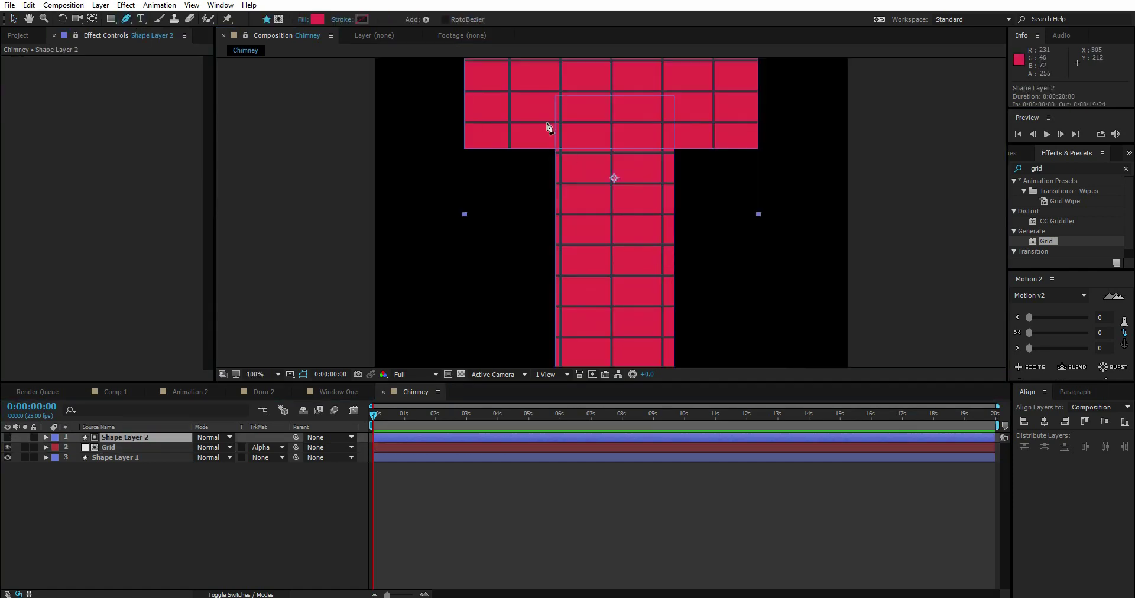
{"action": "left_click_drag", "start_coordinate": [591, 269], "coordinate": [573, 216]}
{"action": "left_click", "coordinate": [46, 438]}
{"action": "left_click", "coordinate": [56, 447]}
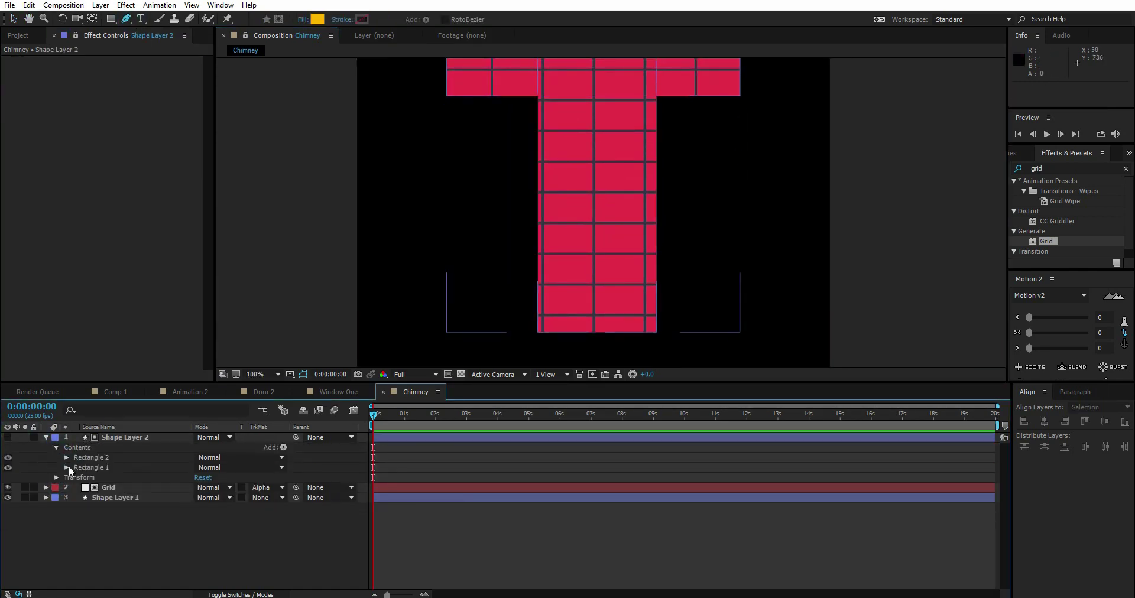
{"action": "left_click", "coordinate": [79, 468]}
{"action": "left_click", "coordinate": [46, 438]}
{"action": "left_click", "coordinate": [101, 458]}
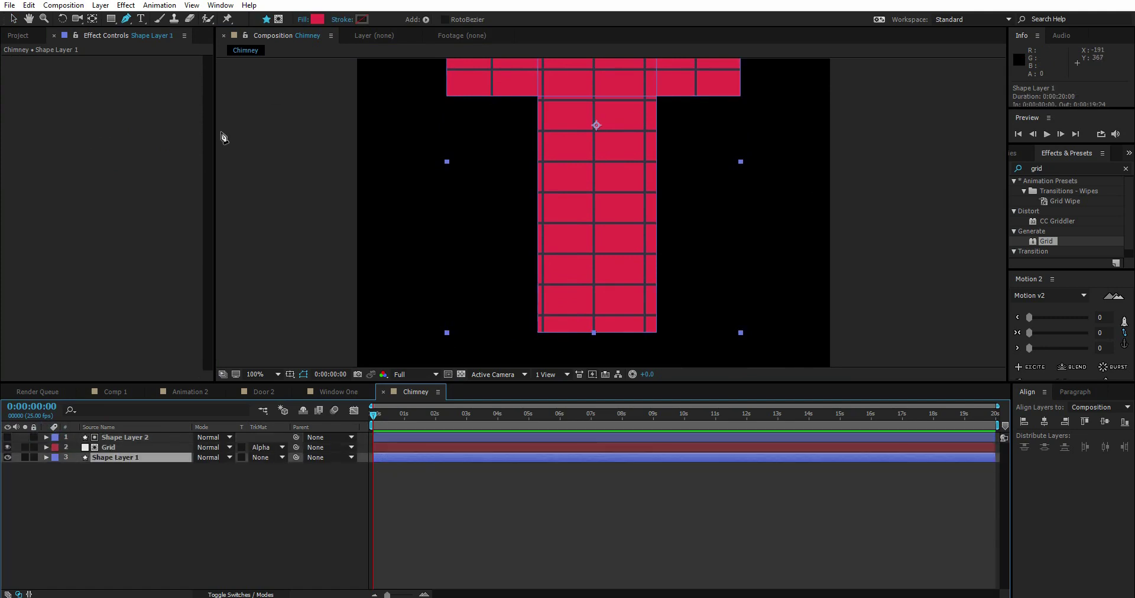
Move the Grid effect's corner to about 512, 450 so the bricks fit the width of the chimney stem
{"action": "left_click", "coordinate": [13, 19]}
{"action": "left_click", "coordinate": [108, 447]}
{"action": "left_click", "coordinate": [29, 60]}
{"action": "scroll", "coordinate": [627, 203], "scroll_direction": "down", "scroll_amount": 1}
{"action": "left_click_drag", "start_coordinate": [628, 203], "coordinate": [635, 201]}
{"action": "left_click", "coordinate": [13, 19]}
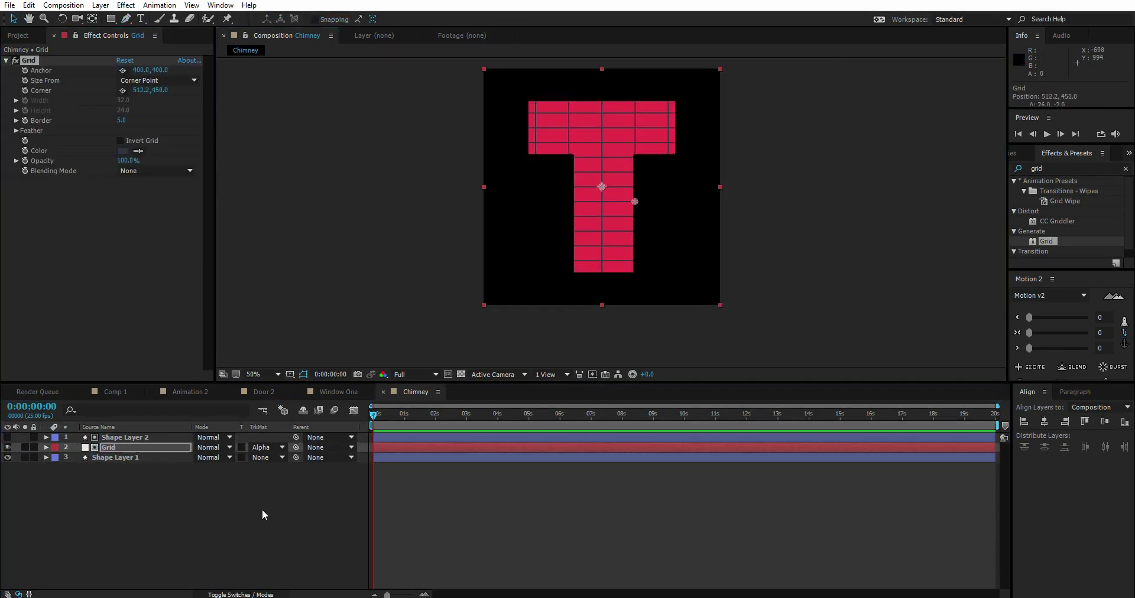
Nudge the Grid layer horizontally to position 404, 400 to centre its lines on the chimney
{"action": "left_click", "coordinate": [262, 510]}
{"action": "left_click", "coordinate": [139, 448]}
{"action": "key", "text": "Right"}
{"action": "key", "text": "Right"}
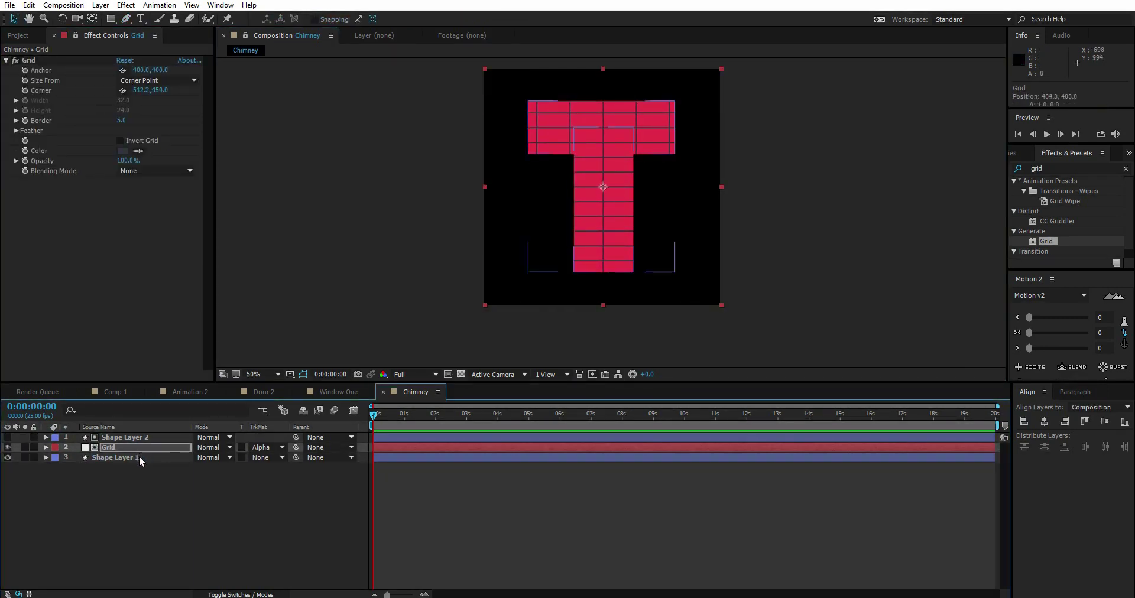
Duplicate Shape Layer 1 and darken the rectangle fills of the lower copy behind the red chimney
{"action": "left_click", "coordinate": [139, 456]}
{"action": "left_click", "coordinate": [46, 458]}
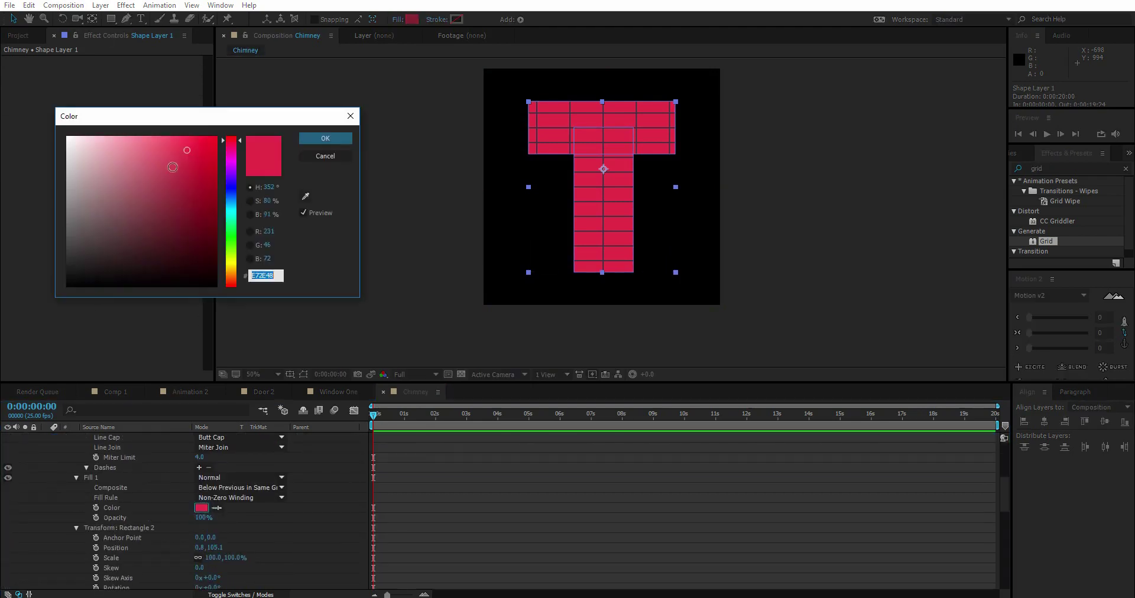
{"action": "key", "text": "Return"}
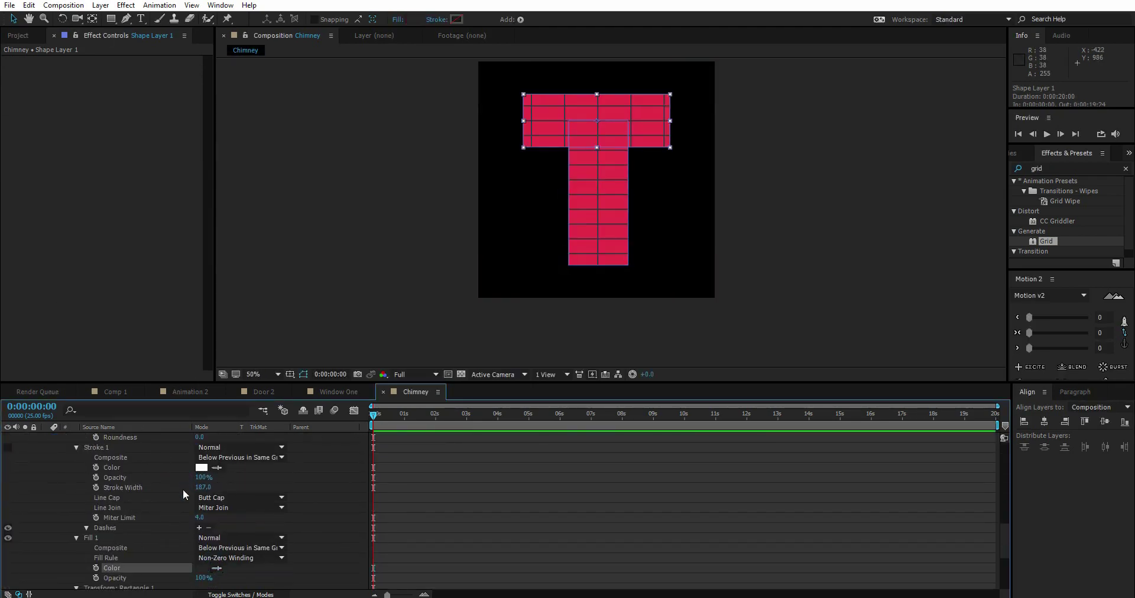
{"action": "scroll", "coordinate": [97, 494], "scroll_direction": "down", "scroll_amount": 3}
{"action": "scroll", "coordinate": [79, 479], "scroll_direction": "up", "scroll_amount": 6}
{"action": "scroll", "coordinate": [52, 481], "scroll_direction": "down", "scroll_amount": 4}
{"action": "scroll", "coordinate": [52, 481], "scroll_direction": "up", "scroll_amount": 4}
{"action": "left_click", "coordinate": [7, 446]}
{"action": "scroll", "coordinate": [59, 473], "scroll_direction": "down", "scroll_amount": 4}
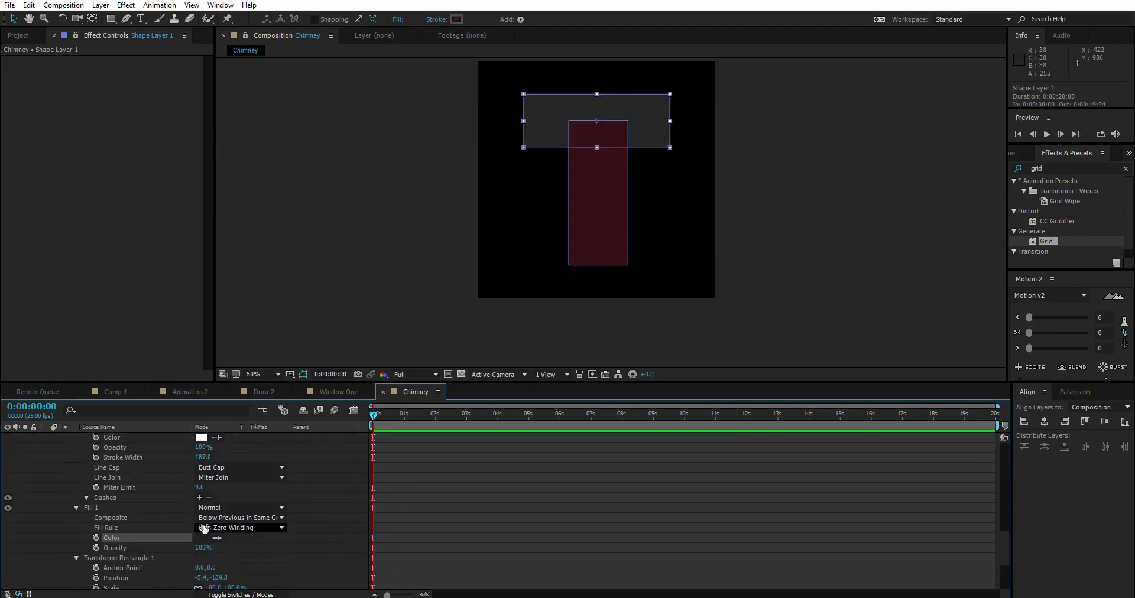
{"action": "scroll", "coordinate": [89, 473], "scroll_direction": "up", "scroll_amount": 5}
{"action": "left_click", "coordinate": [46, 468]}
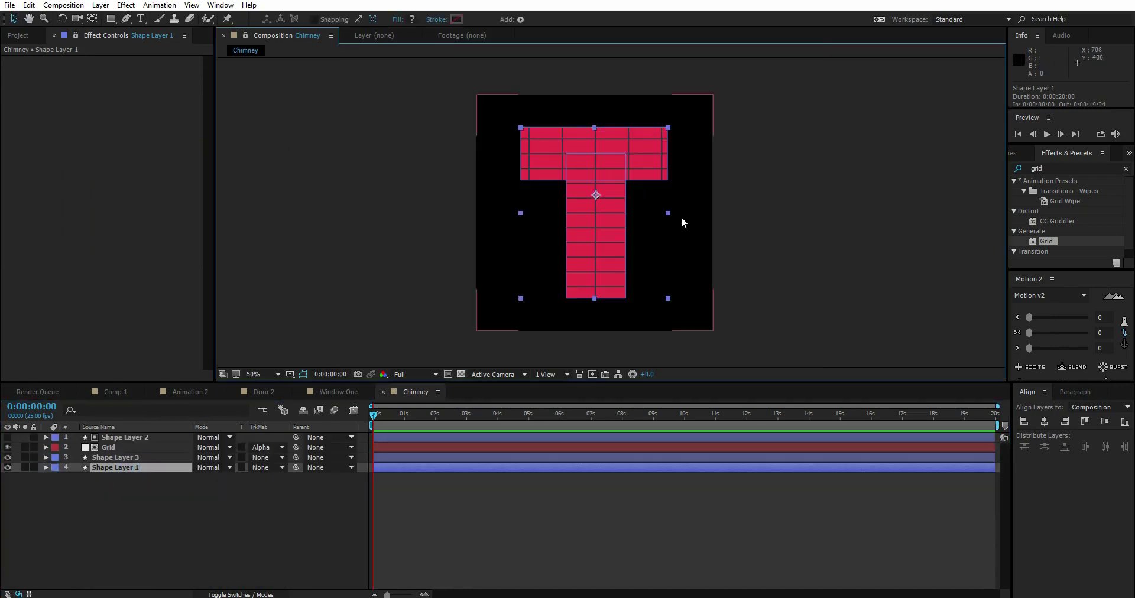
Undo the scaling of the lower Shape Layer 1 and give it a thin dark outline around the chimney instead
{"action": "key", "text": "ctrl+z"}
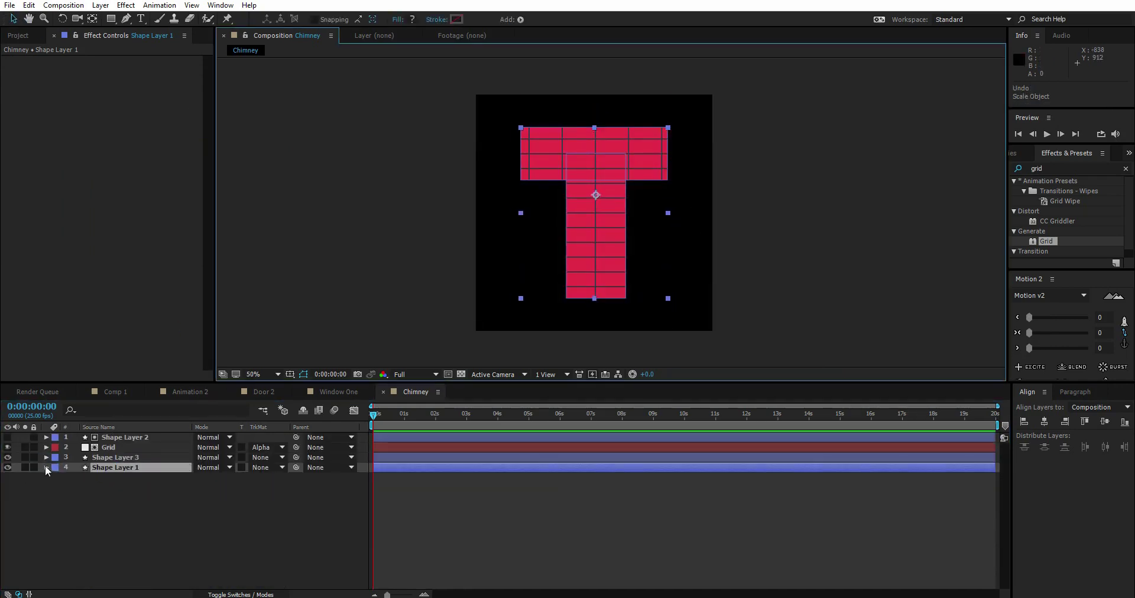
{"action": "left_click", "coordinate": [46, 467]}
{"action": "scroll", "coordinate": [107, 473], "scroll_direction": "down", "scroll_amount": 1}
{"action": "mouse_move", "coordinate": [226, 478]}
{"action": "left_mouse_down"}
{"action": "mouse_move", "coordinate": [260, 479]}
{"action": "mouse_move", "coordinate": [218, 485]}
{"action": "left_mouse_up"}
{"action": "left_click", "coordinate": [199, 477]}
{"action": "left_click", "coordinate": [66, 458]}
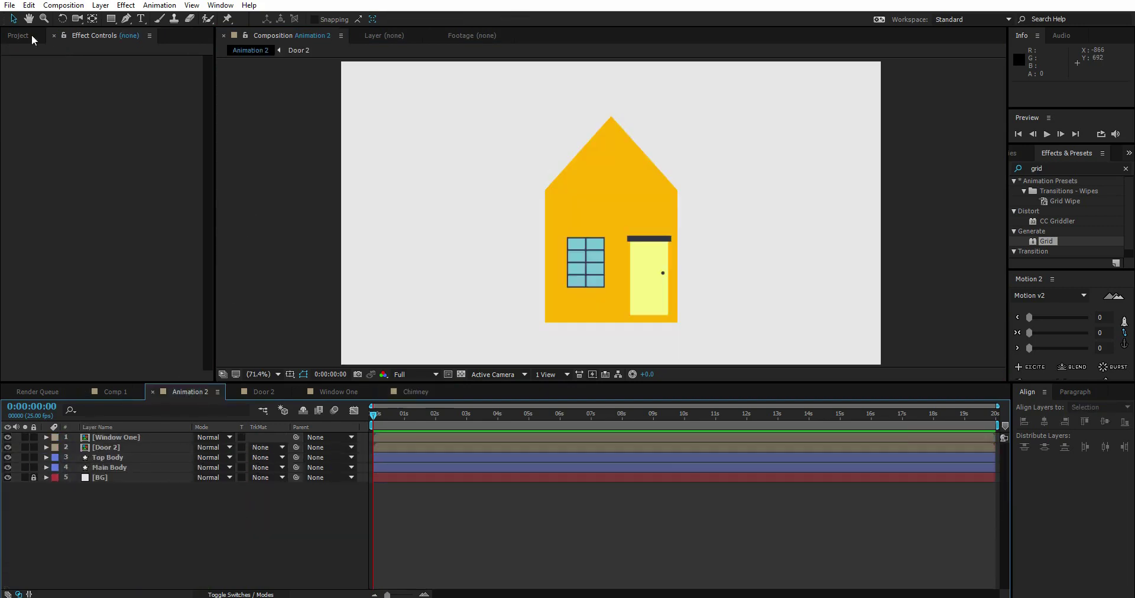
Add the Chimney composition to Animation 2, scale it down and move it over the right roof slope
{"action": "left_click", "coordinate": [22, 36]}
{"action": "left_click", "coordinate": [37, 154]}
{"action": "left_click_drag", "start_coordinate": [39, 165], "coordinate": [148, 437]}
{"action": "left_click_drag", "start_coordinate": [779, 213], "coordinate": [668, 220]}
{"action": "left_click_drag", "start_coordinate": [603, 216], "coordinate": [646, 135]}
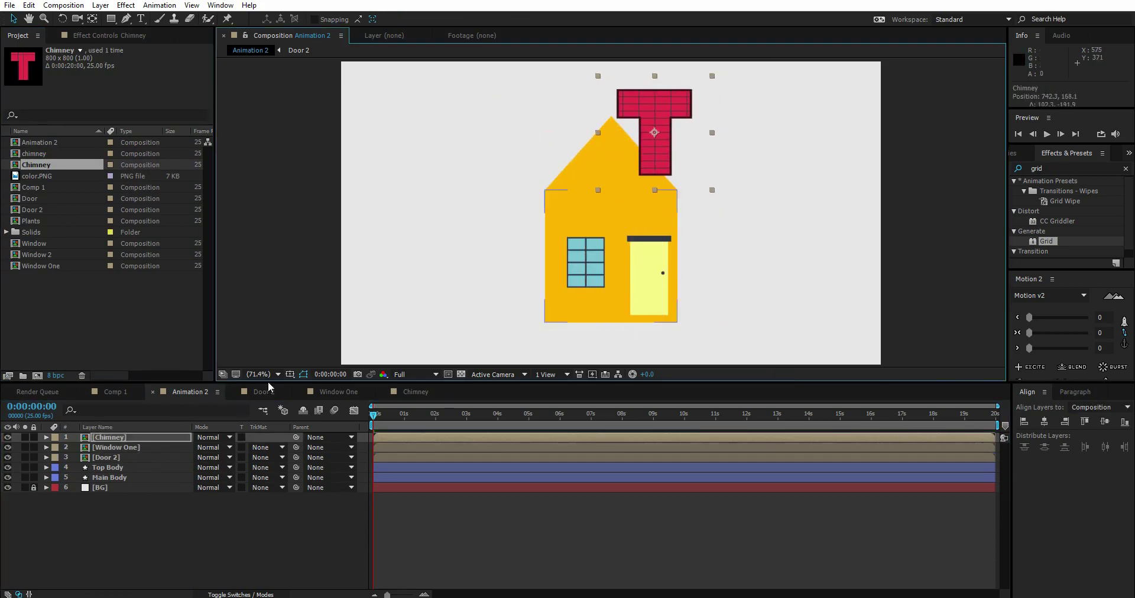
Place the Chimney layer below Main Body, shrink it further and seat it behind the right roof slope
{"action": "left_click_drag", "start_coordinate": [142, 437], "coordinate": [142, 478]}
{"action": "left_click_drag", "start_coordinate": [655, 190], "coordinate": [655, 183]}
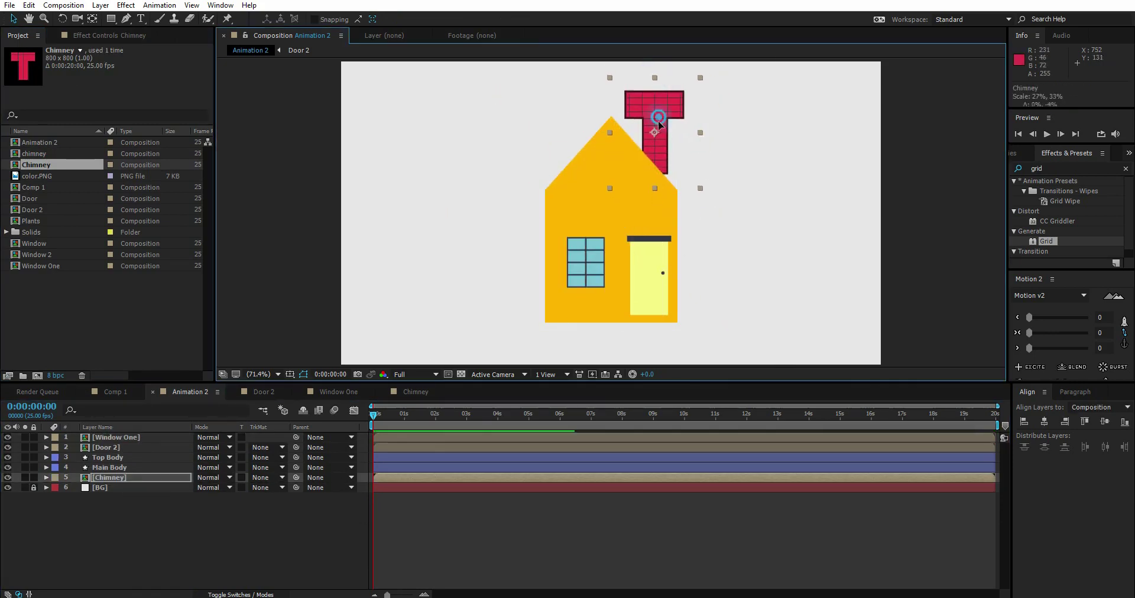
{"action": "left_click_drag", "start_coordinate": [659, 118], "coordinate": [659, 139]}
{"action": "left_click_drag", "start_coordinate": [700, 208], "coordinate": [663, 155]}
{"action": "left_click", "coordinate": [533, 530]}
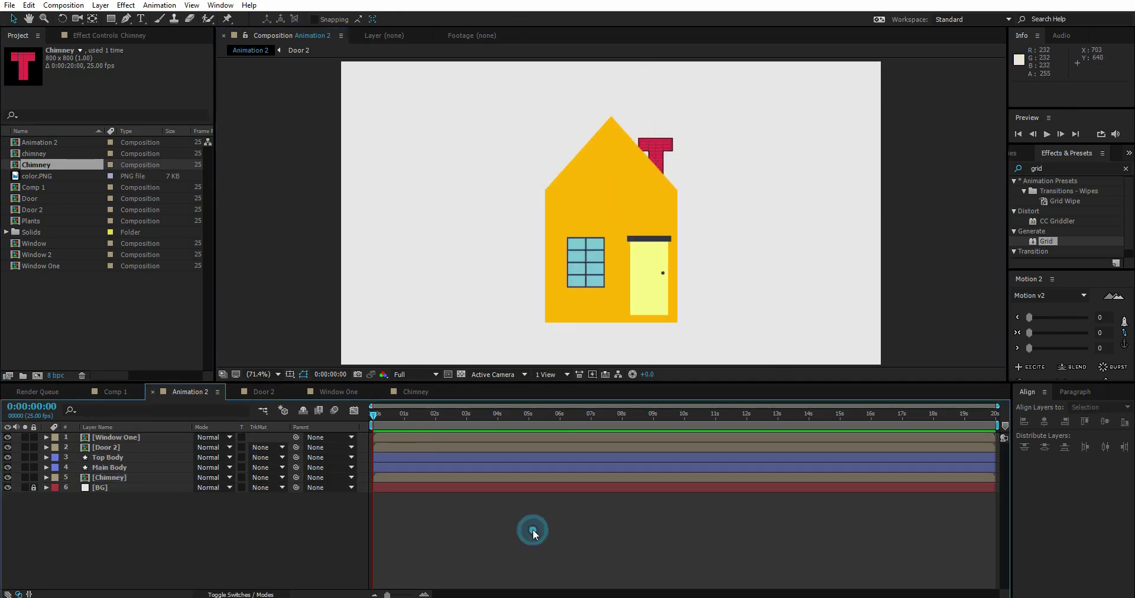
Create a new 800 × 800 px composition named Window Two
{"action": "left_click", "coordinate": [37, 376]}
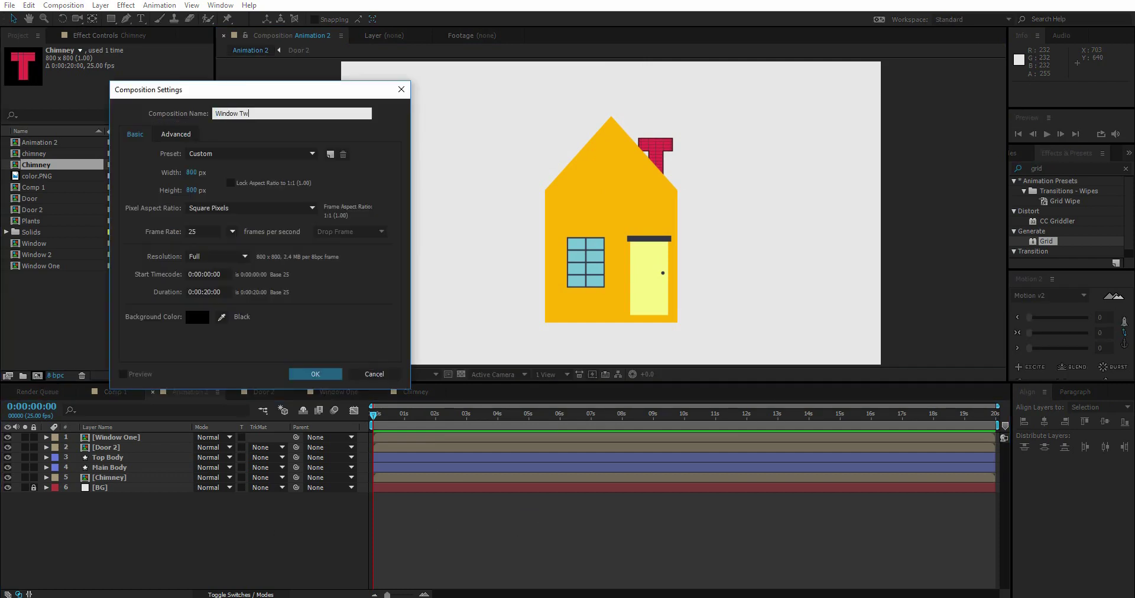
{"action": "type", "text": "Window Two"}
{"action": "key", "text": "Return"}
Draw a large yellow-orange circle with the Ellipse tool near the centre of Window Two, undoing the first attempt
{"action": "left_click_drag", "start_coordinate": [111, 19], "coordinate": [140, 42]}
{"action": "mouse_move", "coordinate": [532, 138]}
{"action": "left_mouse_down"}
{"action": "mouse_move", "coordinate": [623, 229]}
{"action": "mouse_move", "coordinate": [665, 307]}
{"action": "left_mouse_up"}
{"action": "key", "text": "ctrl+z"}
{"action": "key", "text": "v"}
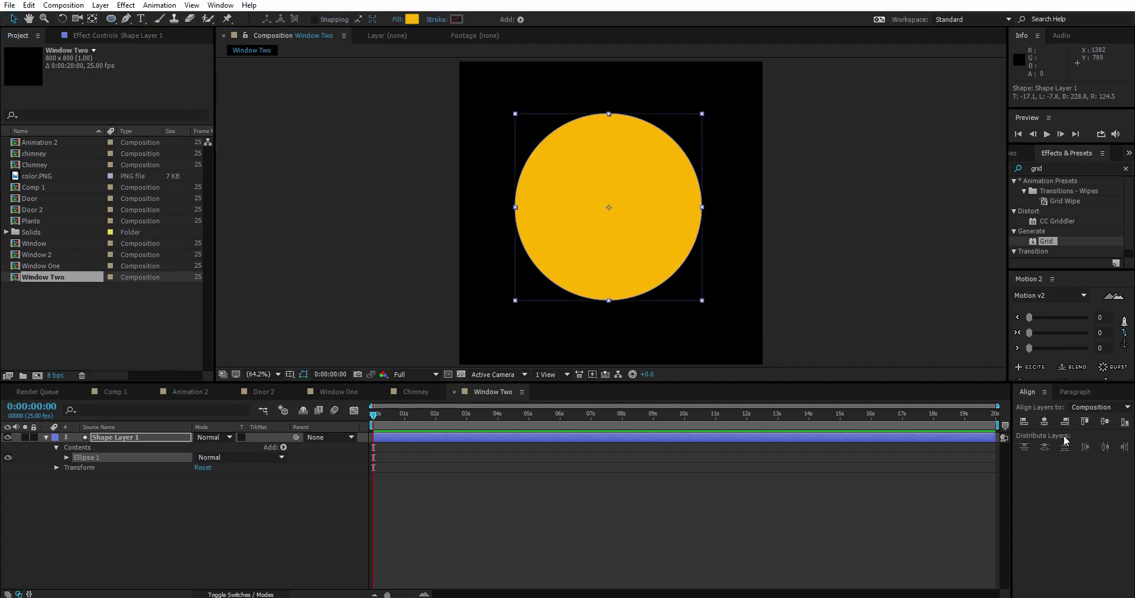
Centre the circle in Window Two and recolour its fill with the light blue sampled from color.PNG
{"action": "key", "text": "ctrl+shift+a"}
{"action": "left_click", "coordinate": [121, 438]}
{"action": "left_click", "coordinate": [38, 176]}
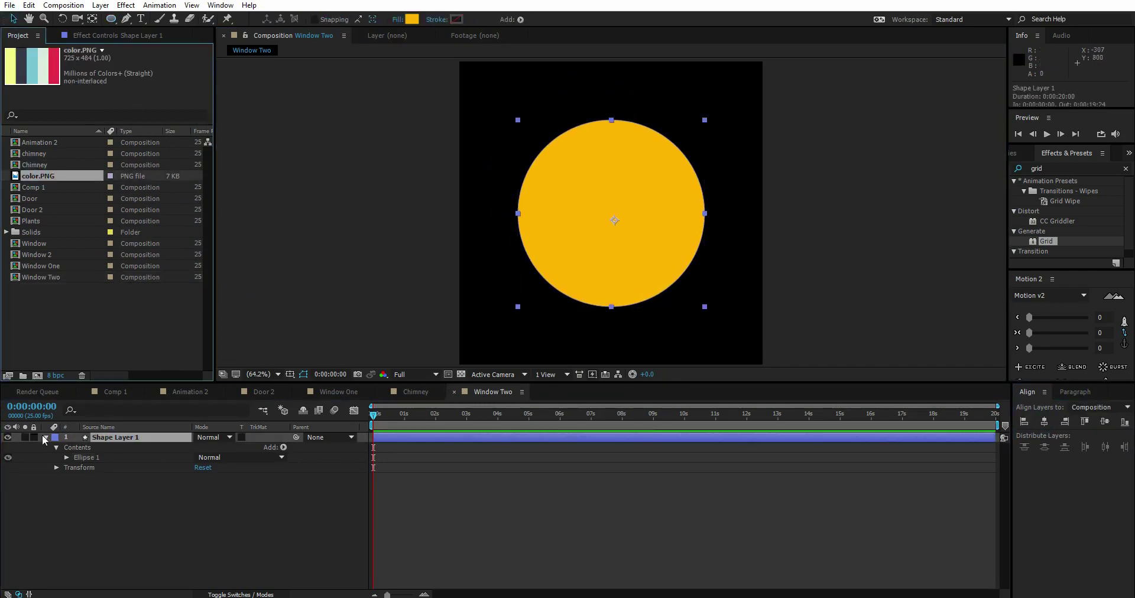
{"action": "left_click", "coordinate": [45, 438]}
{"action": "left_click", "coordinate": [45, 437], "text": "ctrl"}
{"action": "scroll", "coordinate": [213, 514], "scroll_direction": "down", "scroll_amount": 3}
{"action": "left_click", "coordinate": [218, 527]}
{"action": "left_click", "coordinate": [32, 66]}
{"action": "scroll", "coordinate": [71, 473], "scroll_direction": "up", "scroll_amount": 3}
Duplicate the circle layer, recolour the lower copy dark navy from the palette and enlarge it slightly as a ring-shaped frame
{"action": "left_click", "coordinate": [47, 437]}
{"action": "key", "text": "ctrl+d"}
{"action": "left_click", "coordinate": [46, 448]}
{"action": "scroll", "coordinate": [178, 515], "scroll_direction": "down", "scroll_amount": 3}
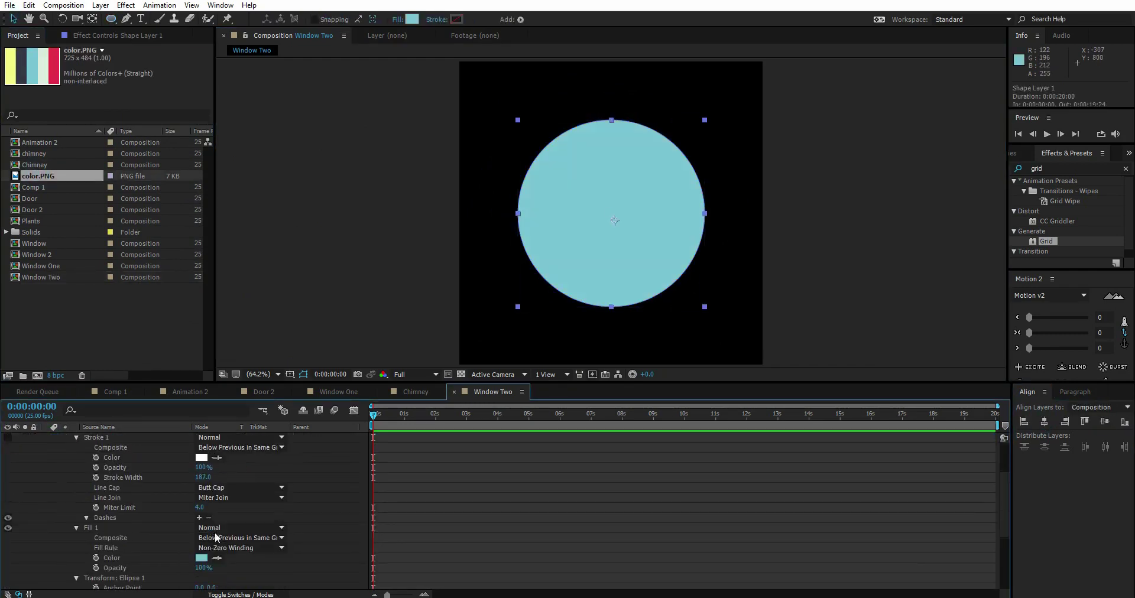
{"action": "left_click", "coordinate": [217, 558]}
{"action": "left_click", "coordinate": [21, 66]}
{"action": "left_click_drag", "start_coordinate": [230, 488], "coordinate": [255, 488]}
{"action": "left_click", "coordinate": [47, 448]}
Create a new solid named Grid in Window Two and apply the Grid effect to it
{"action": "right_click", "coordinate": [202, 508]}
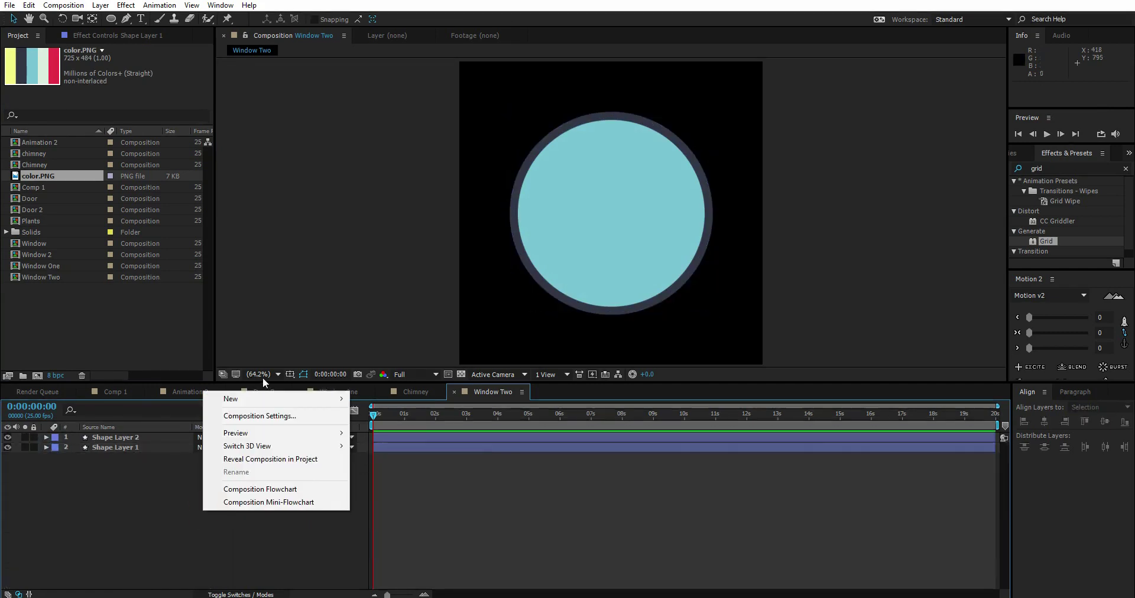
{"action": "mouse_move", "coordinate": [262, 398]}
{"action": "left_click", "coordinate": [382, 424]}
{"action": "type", "text": "Grid"}
{"action": "left_click", "coordinate": [254, 409]}
{"action": "left_click_drag", "start_coordinate": [1046, 242], "coordinate": [668, 271]}
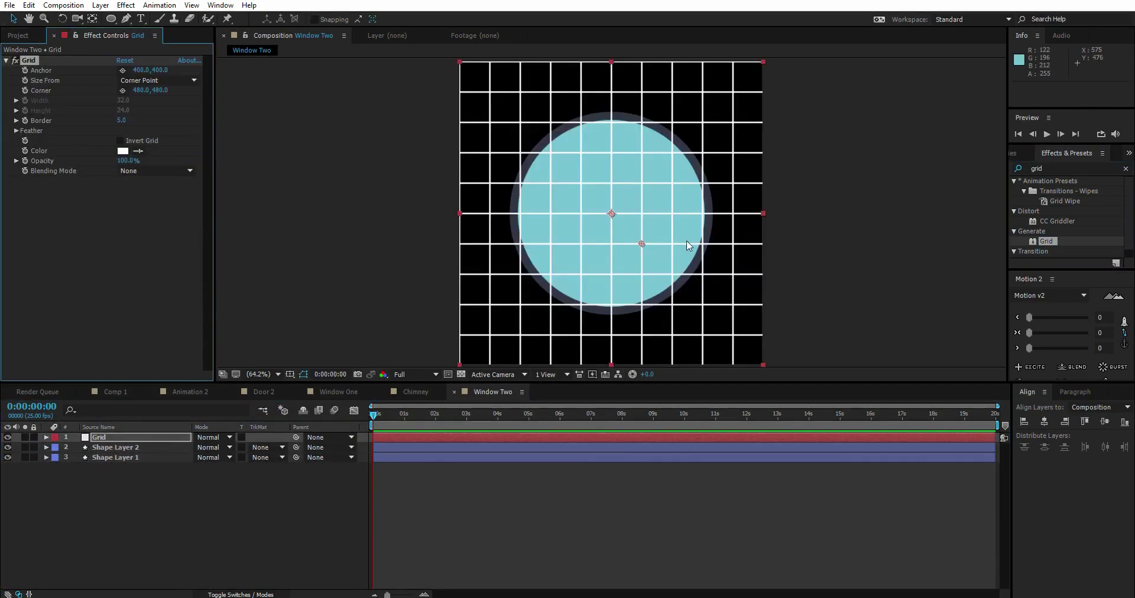
Set the grid border to 27, extend its corner to about 839.5, 741.5 and sample the frame's dark navy as its colour
{"action": "left_click_drag", "start_coordinate": [123, 120], "coordinate": [133, 120]}
{"action": "left_click_drag", "start_coordinate": [642, 244], "coordinate": [776, 345]}
{"action": "left_click", "coordinate": [138, 151]}
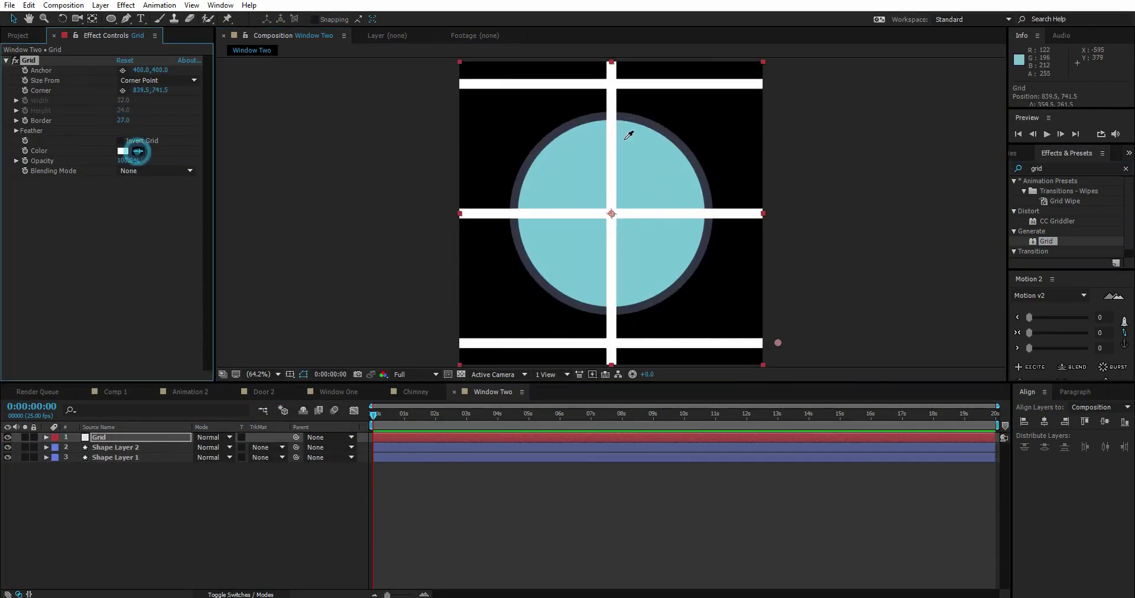
{"action": "left_click", "coordinate": [630, 125]}
Duplicate the light blue circle, place the copy above the Grid layer and set Grid's track matte to Alpha
{"action": "left_click", "coordinate": [125, 447]}
{"action": "key", "text": "ctrl+d"}
{"action": "left_click_drag", "start_coordinate": [124, 448], "coordinate": [123, 436]}
{"action": "left_click", "coordinate": [266, 447]}
{"action": "left_click", "coordinate": [296, 476]}
{"action": "left_click", "coordinate": [258, 518]}
Reduce the Window Two composition size to 565 × 565 px so it fits tightly around the round window
{"action": "left_click", "coordinate": [190, 392]}
{"action": "left_click", "coordinate": [22, 35]}
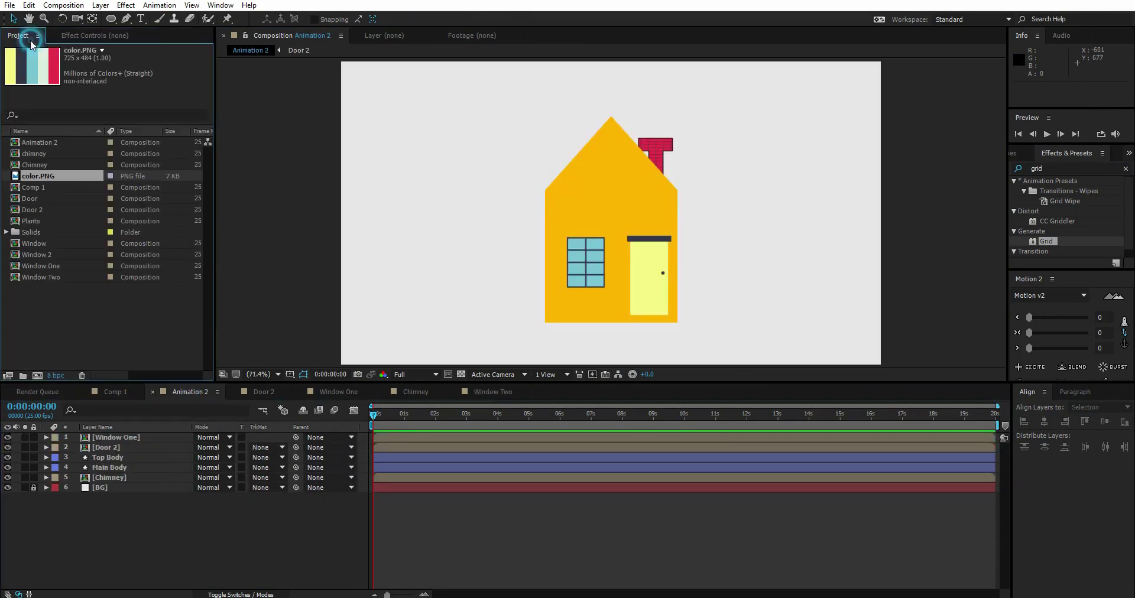
{"action": "left_click", "coordinate": [487, 391]}
{"action": "key", "text": "ctrl+k"}
{"action": "left_click_drag", "start_coordinate": [196, 188], "coordinate": [230, 193]}
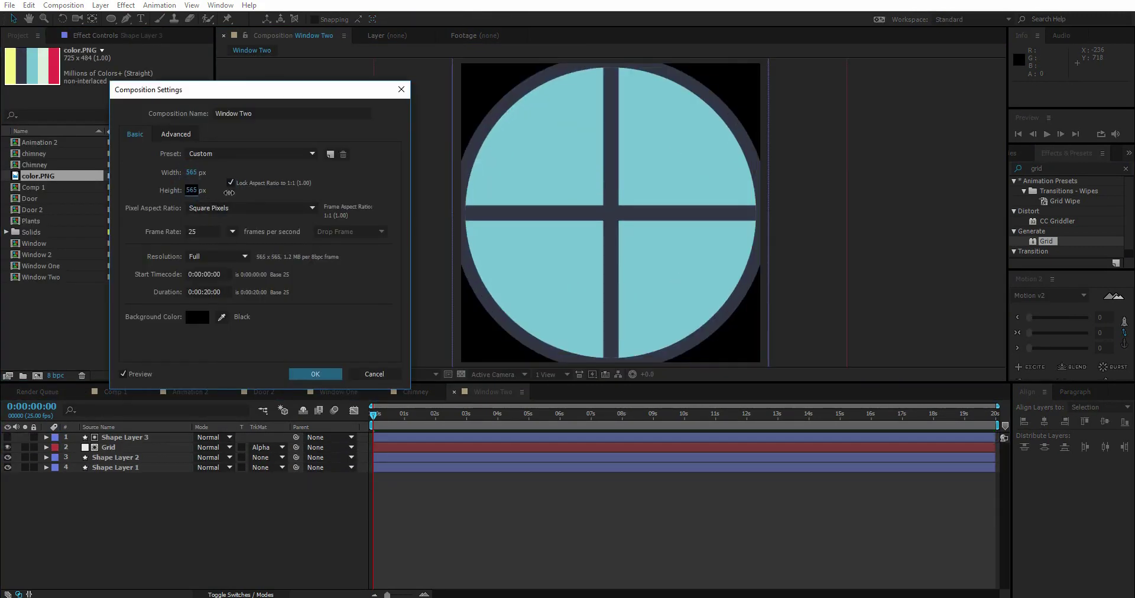
{"action": "left_click", "coordinate": [314, 374]}
Add Window Two to Animation 2, scale it down into the house's gable and centre it horizontally
{"action": "left_click", "coordinate": [190, 391]}
{"action": "left_click_drag", "start_coordinate": [42, 277], "coordinate": [106, 435]}
{"action": "left_click_drag", "start_coordinate": [729, 332], "coordinate": [622, 177]}
{"action": "left_click", "coordinate": [1044, 422]}
{"action": "left_click", "coordinate": [882, 195]}
{"action": "scroll", "coordinate": [914, 225], "scroll_direction": "up", "scroll_amount": 1}
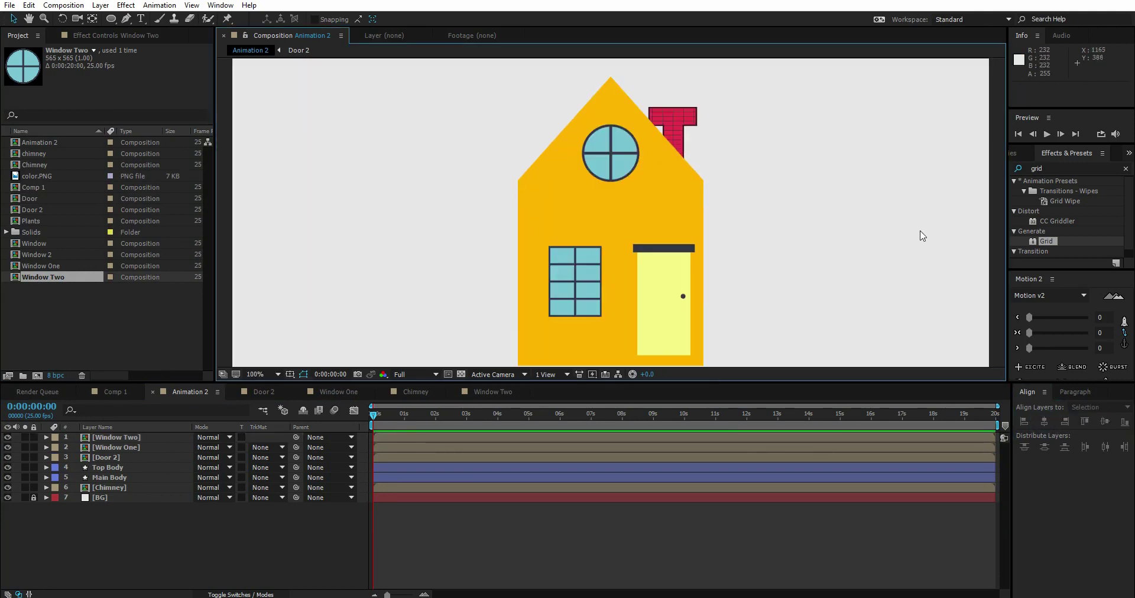
Recolour the fills of the house's Main Body and Top Body to a muted red
{"action": "left_click", "coordinate": [37, 179]}
{"action": "scroll", "coordinate": [936, 225], "scroll_direction": "down", "scroll_amount": 2}
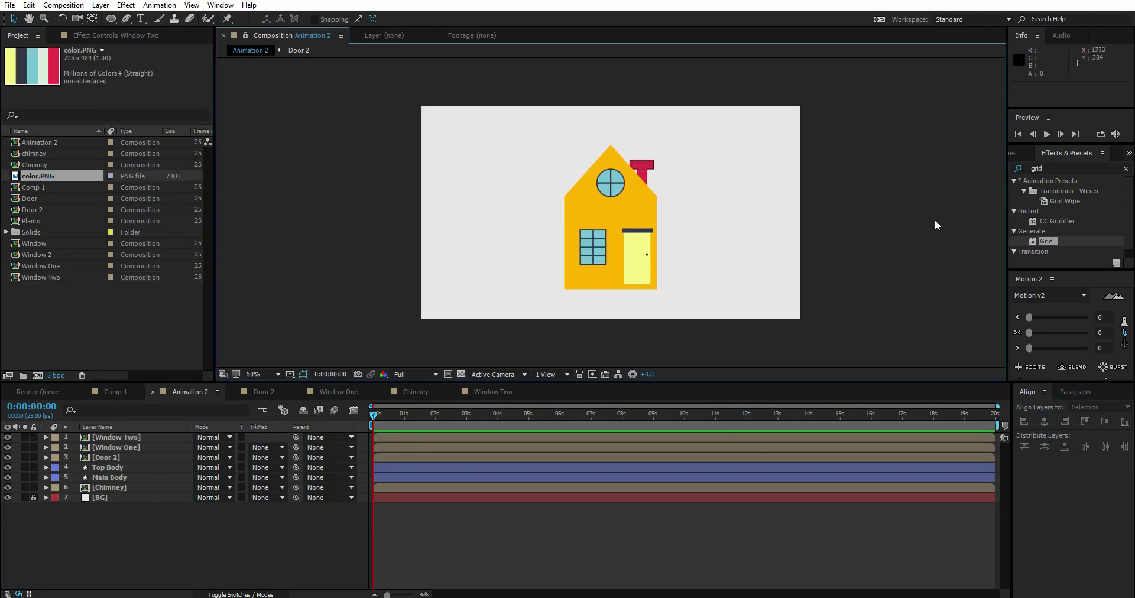
{"action": "key", "text": "shift+slash"}
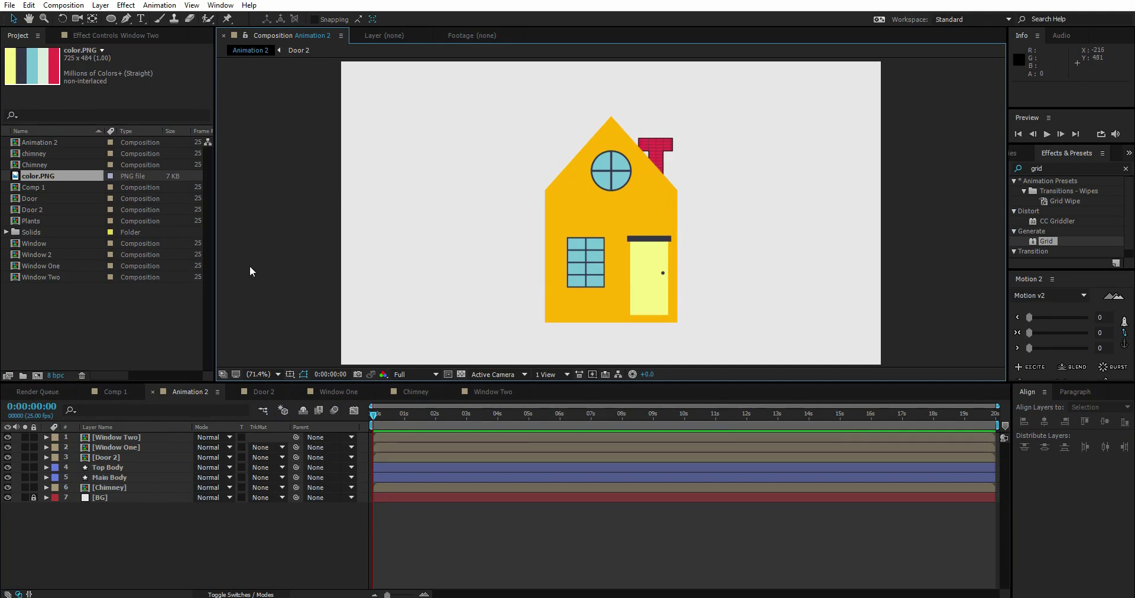
{"action": "left_click", "coordinate": [570, 199]}
{"action": "left_click", "coordinate": [459, 244]}
{"action": "left_click", "coordinate": [567, 190]}
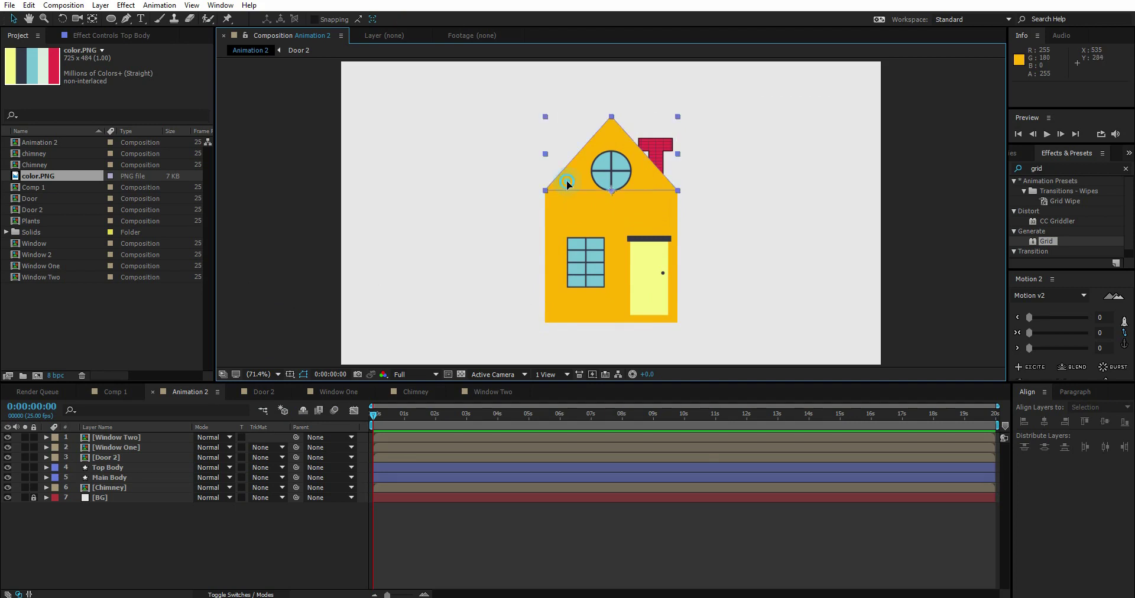
{"action": "left_click", "coordinate": [108, 478]}
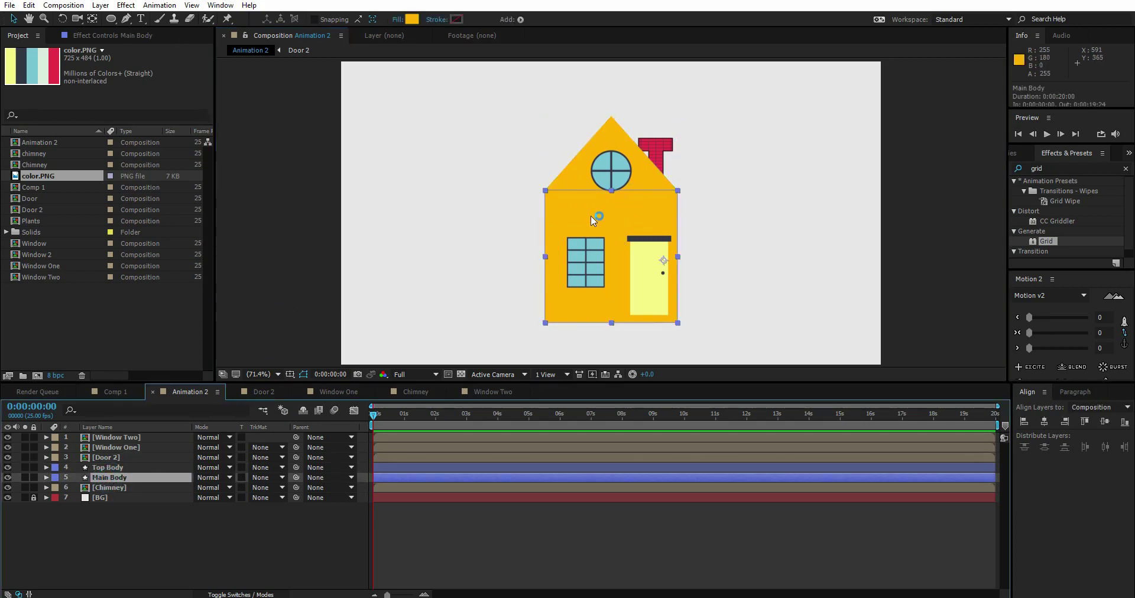
{"action": "left_click", "coordinate": [46, 478]}
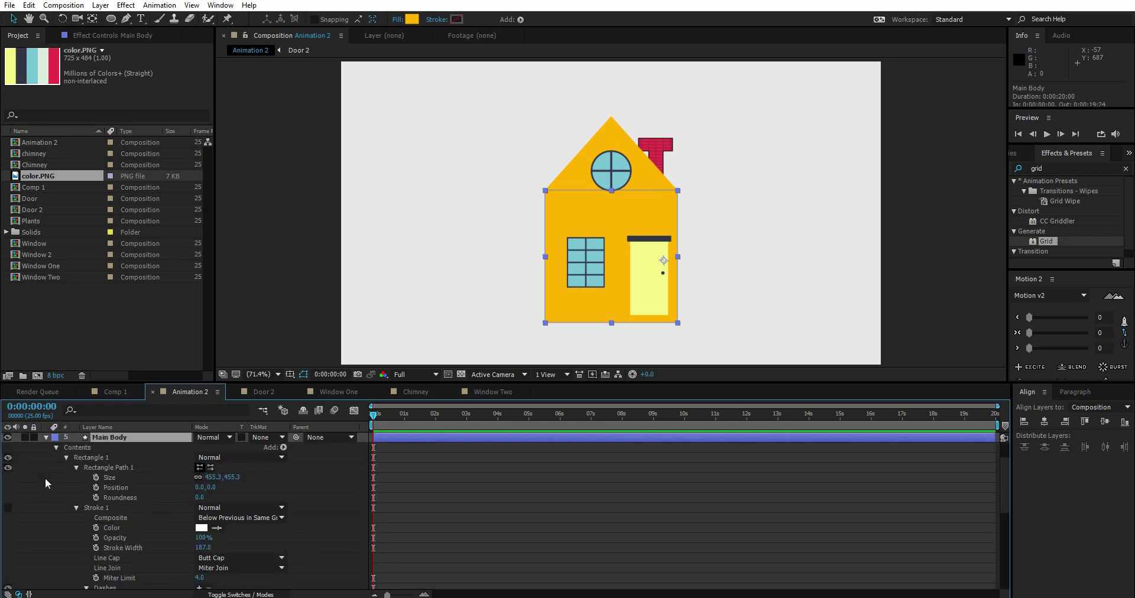
{"action": "scroll", "coordinate": [133, 501], "scroll_direction": "down", "scroll_amount": 3}
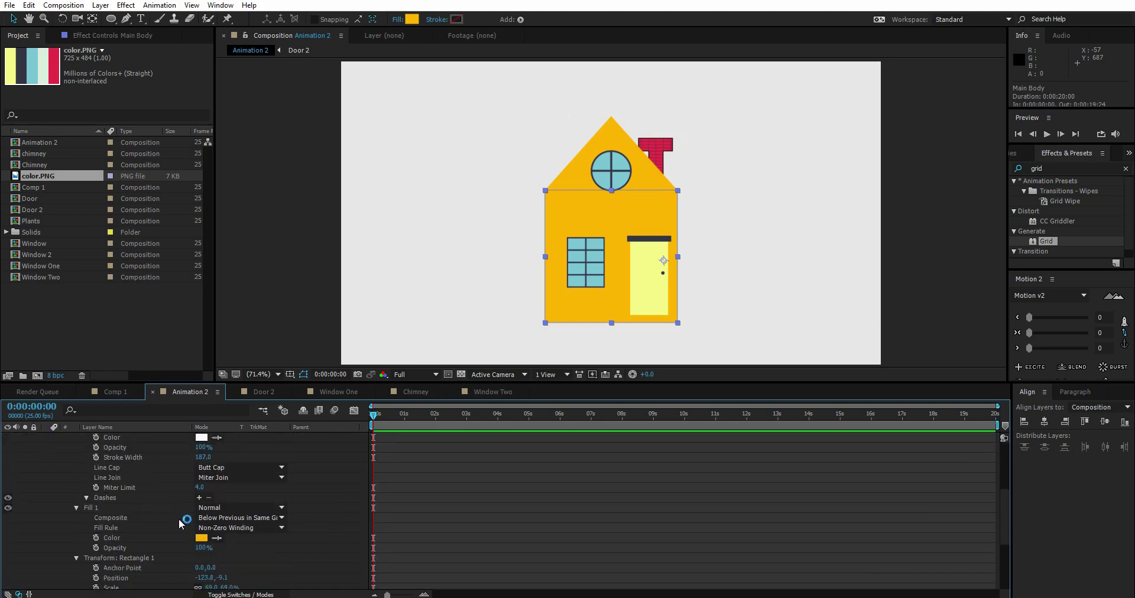
{"action": "left_click", "coordinate": [202, 538]}
{"action": "left_click_drag", "start_coordinate": [205, 172], "coordinate": [186, 182]}
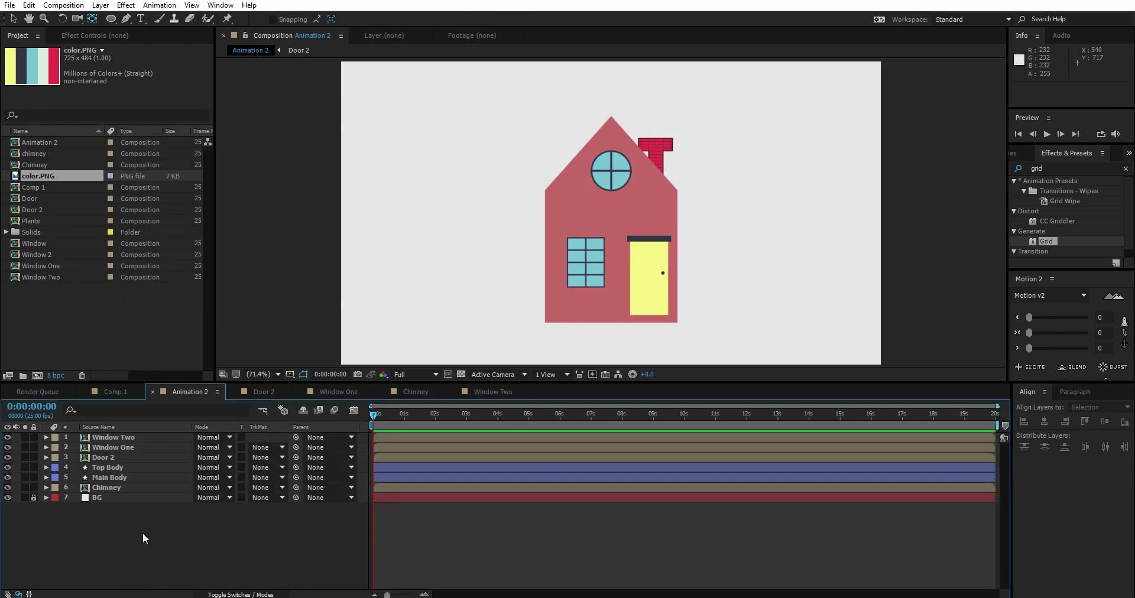
Create a new shape layer in Animation 2 and name it Lower body
{"action": "right_click", "coordinate": [143, 533]}
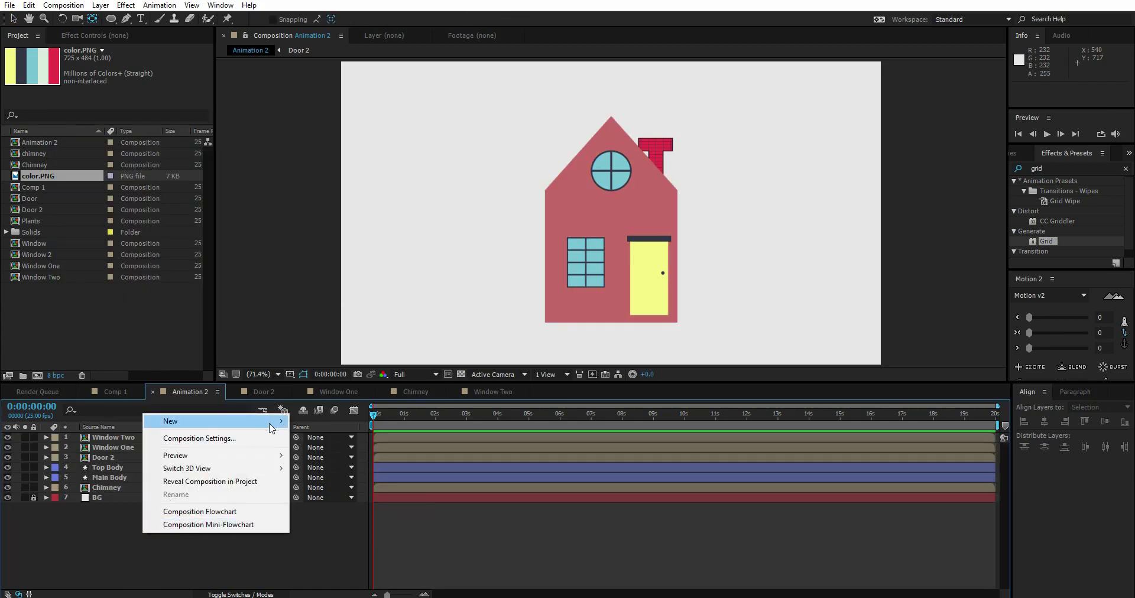
{"action": "mouse_move", "coordinate": [171, 421]}
{"action": "left_click", "coordinate": [331, 488]}
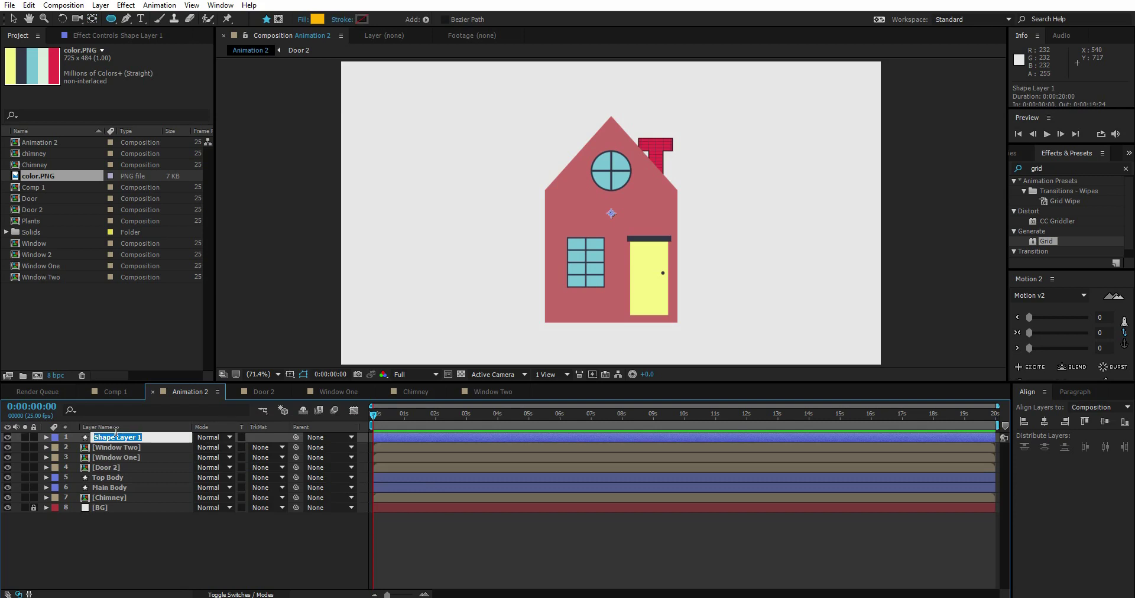
{"action": "type", "text": "Lower body"}
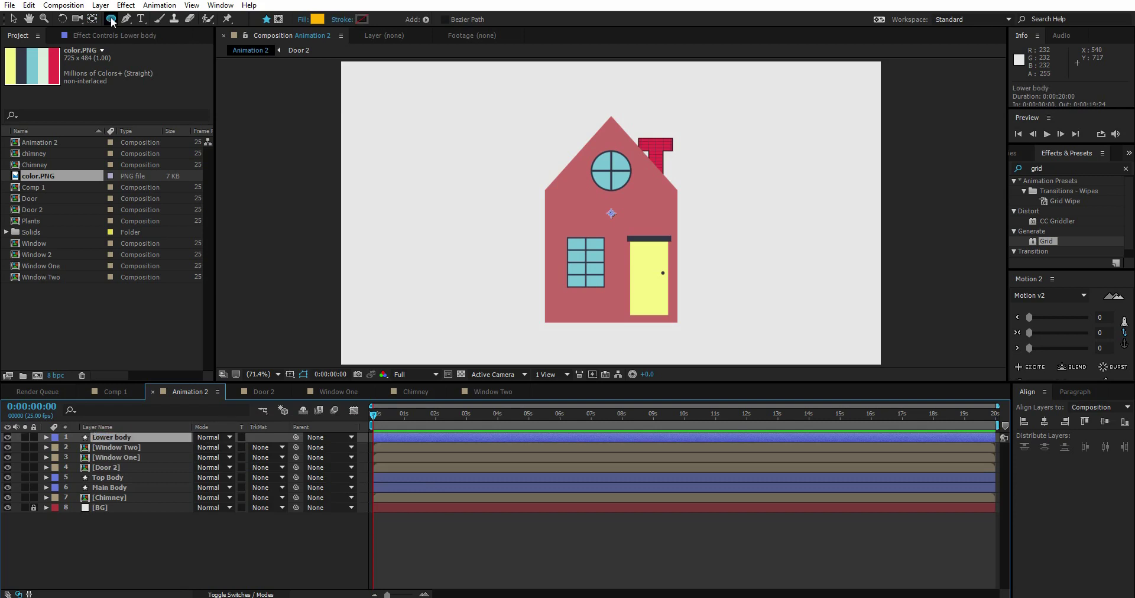
{"action": "key", "text": "Return"}
Draw a thin rectangle about 353 × 20 px along the base of the house with the Rectangle tool
{"action": "left_click", "coordinate": [111, 19]}
{"action": "left_click_drag", "start_coordinate": [112, 18], "coordinate": [145, 19]}
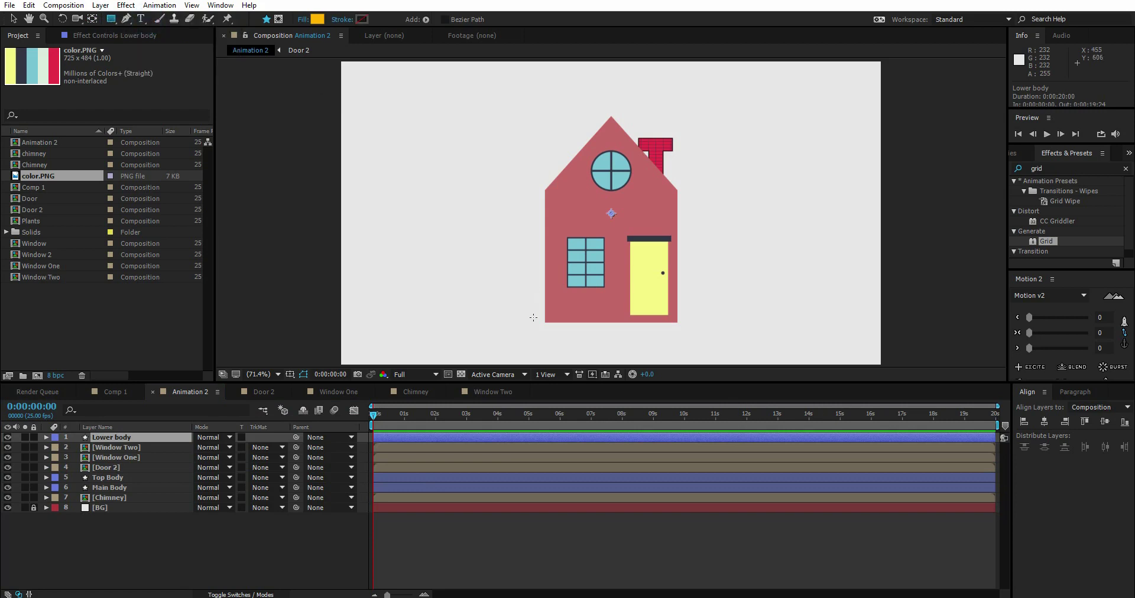
{"action": "left_click_drag", "start_coordinate": [534, 318], "coordinate": [682, 325]}
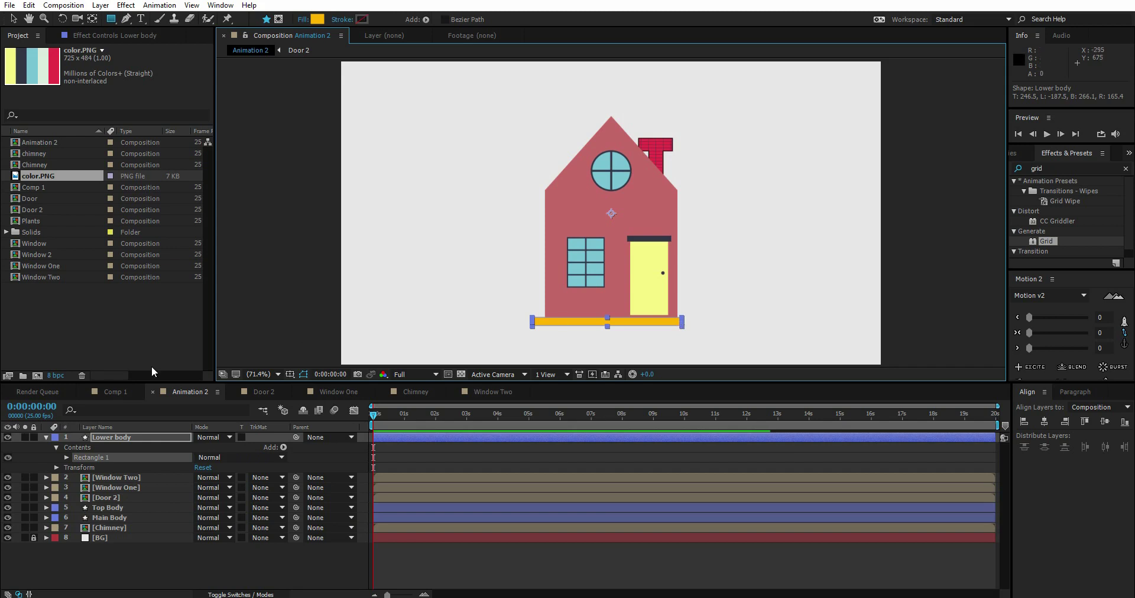
{"action": "left_click", "coordinate": [13, 18]}
Recolour the Lower body rectangle's fill with the dark navy sampled from color.PNG
{"action": "left_click", "coordinate": [56, 441]}
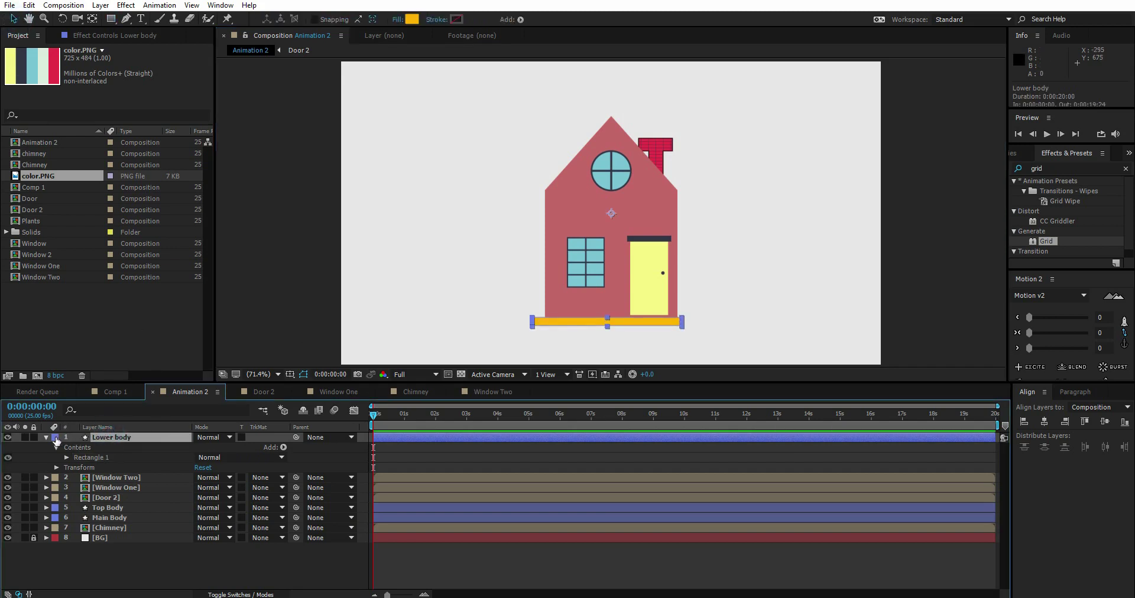
{"action": "left_click", "coordinate": [47, 438]}
{"action": "left_click", "coordinate": [48, 438], "text": "ctrl"}
{"action": "scroll", "coordinate": [189, 523], "scroll_direction": "down", "scroll_amount": 4}
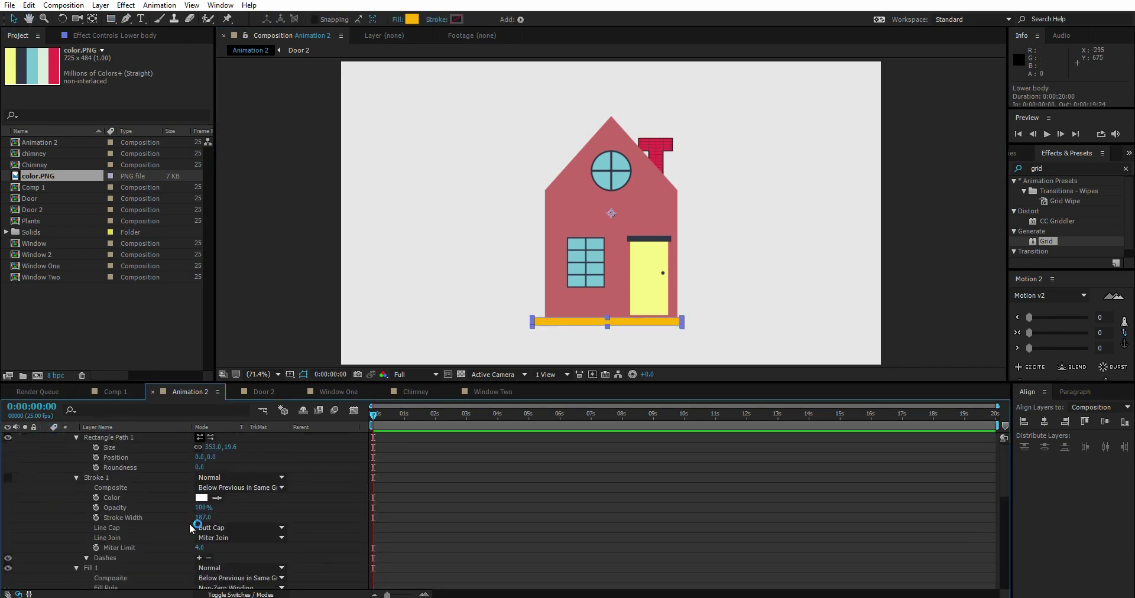
{"action": "left_click", "coordinate": [218, 509]}
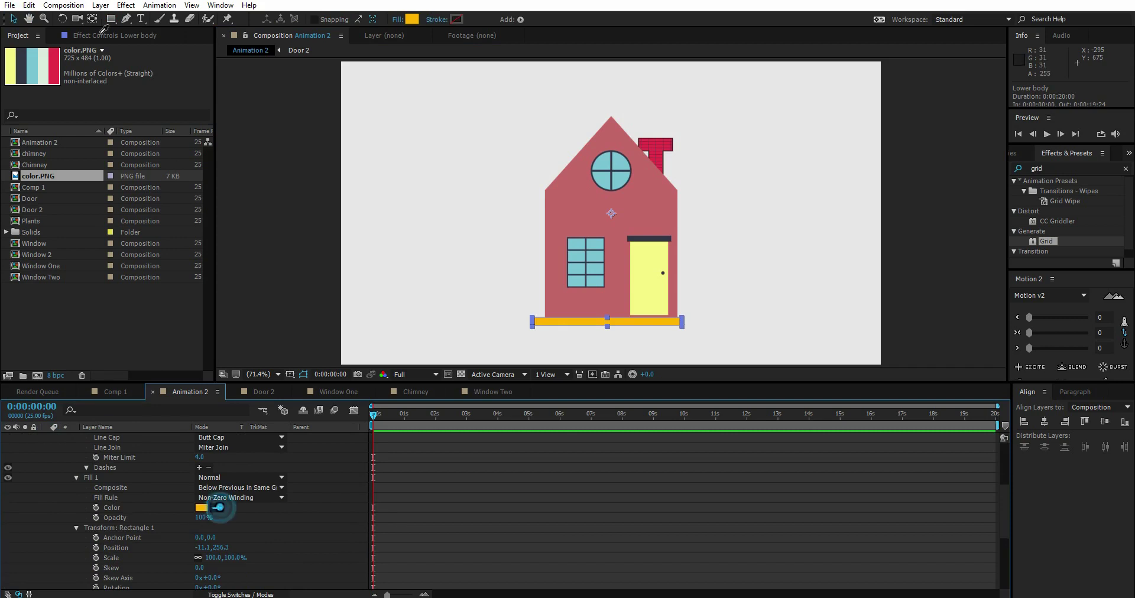
{"action": "left_click", "coordinate": [24, 80]}
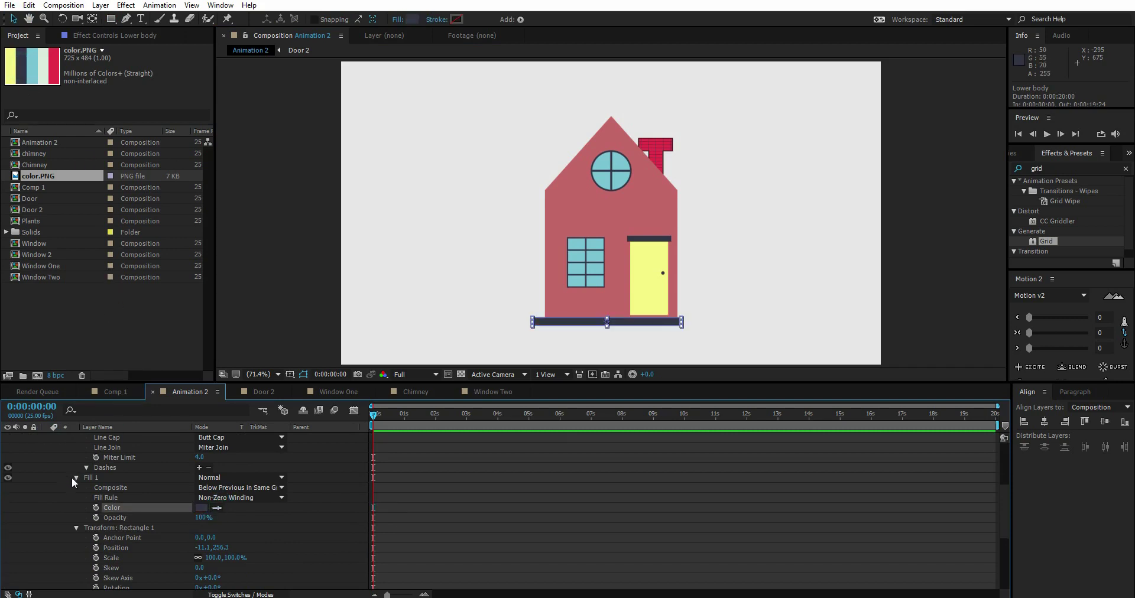
{"action": "scroll", "coordinate": [69, 482], "scroll_direction": "up", "scroll_amount": 4}
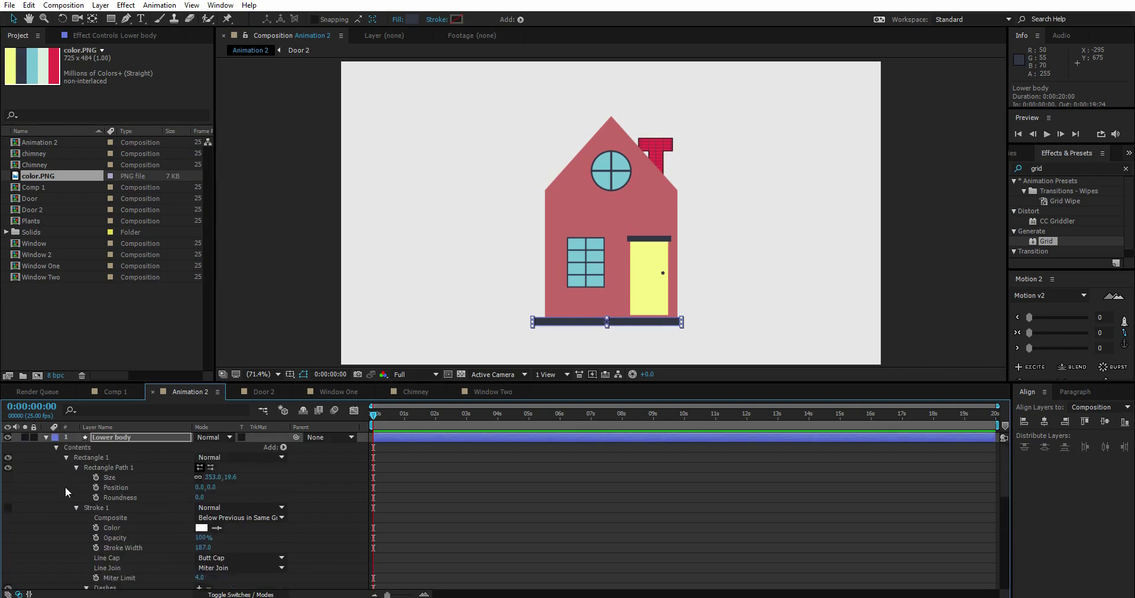
{"action": "left_click", "coordinate": [47, 438]}
Centre the Lower body layer horizontally in the composition
{"action": "left_click", "coordinate": [116, 438]}
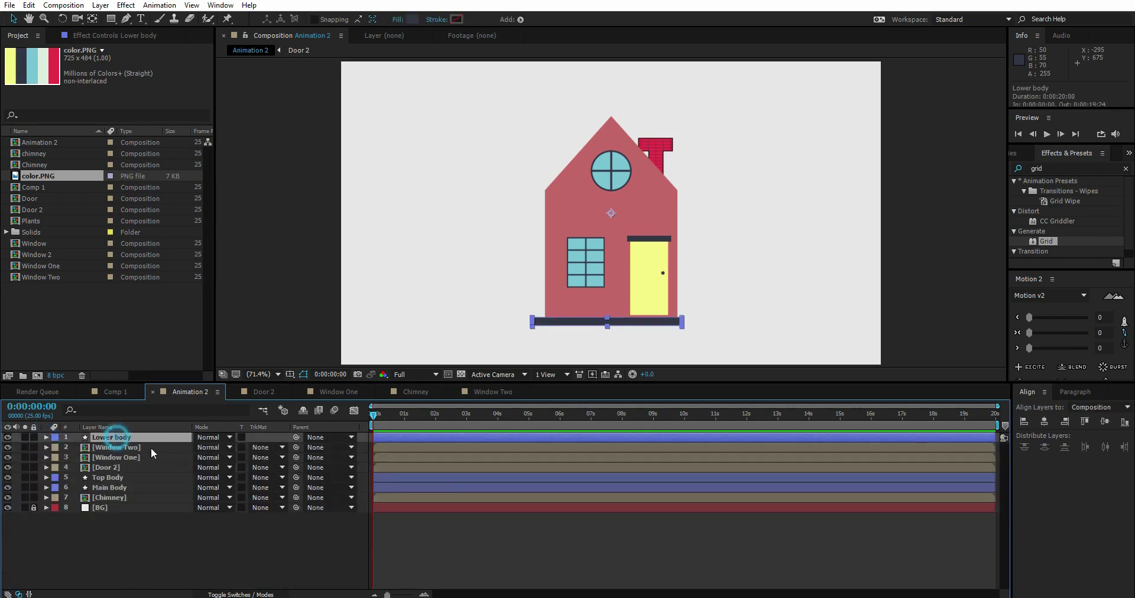
{"action": "left_click", "coordinate": [1045, 422]}
{"action": "left_click", "coordinate": [674, 538]}
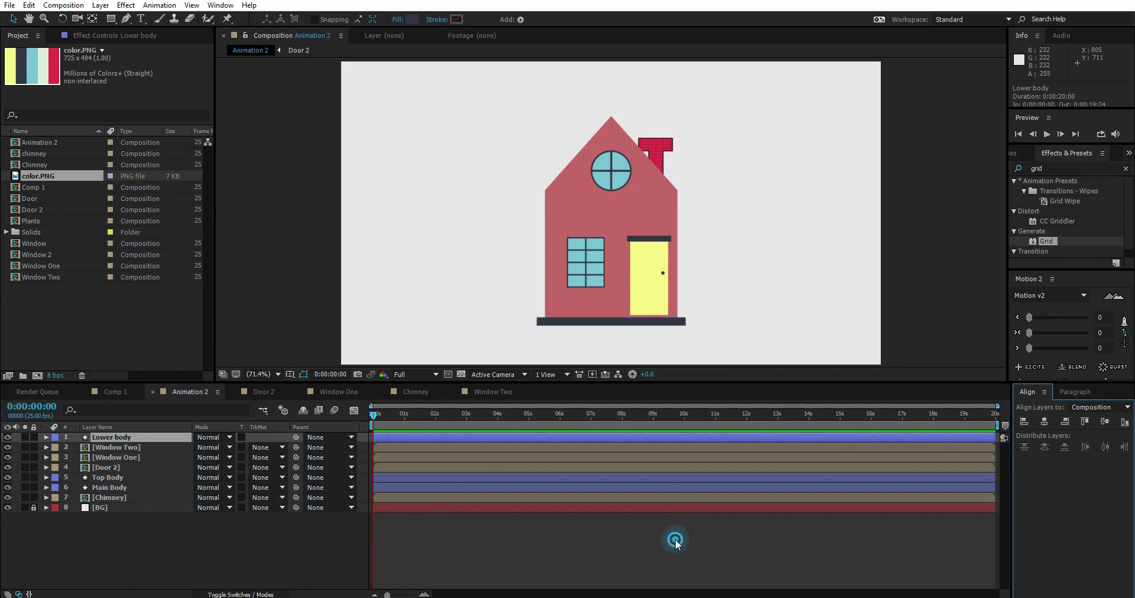
Narrow the Lower body strip to 95% of its width, undoing an extra resize of its height
{"action": "scroll", "coordinate": [711, 309], "scroll_direction": "up", "scroll_amount": 3}
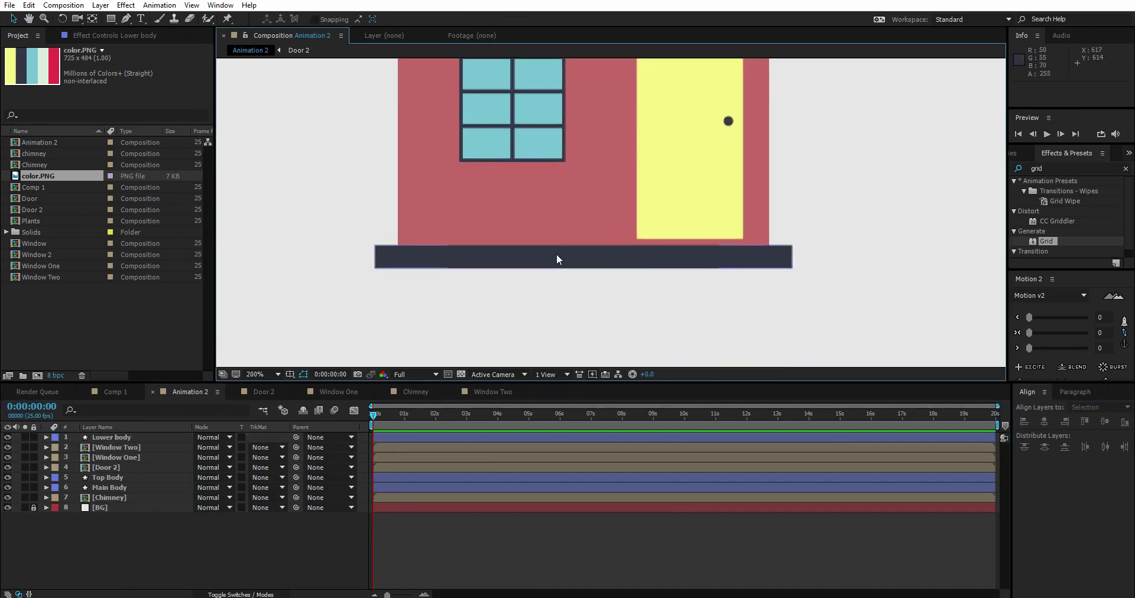
{"action": "left_click", "coordinate": [556, 258]}
{"action": "left_click_drag", "start_coordinate": [793, 258], "coordinate": [784, 259]}
{"action": "left_click_drag", "start_coordinate": [786, 268], "coordinate": [784, 265]}
{"action": "key", "text": "ctrl+z"}
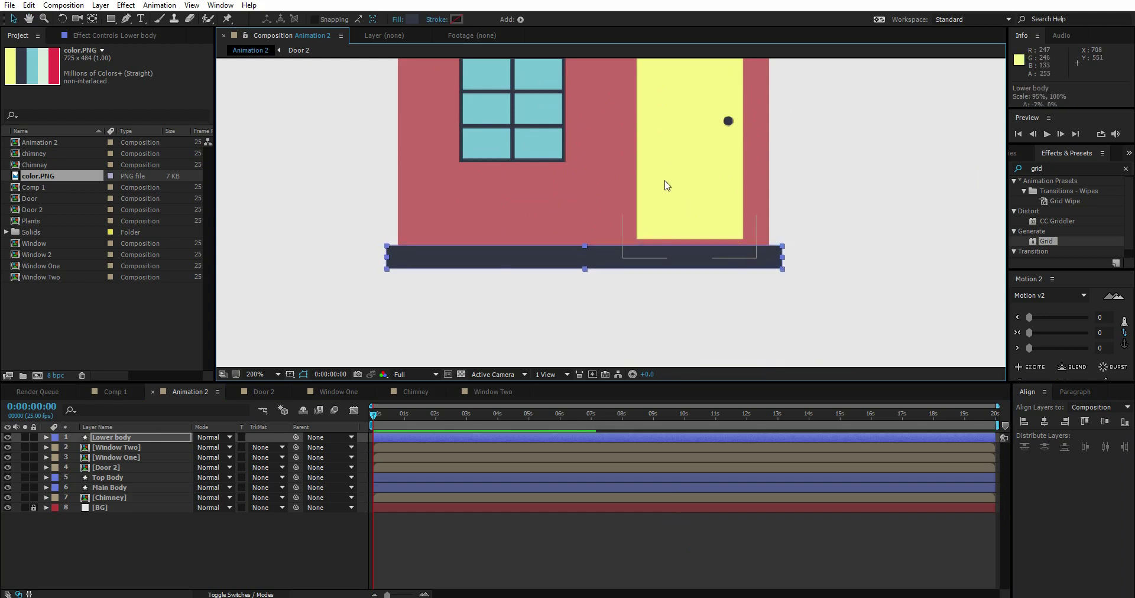
{"action": "scroll", "coordinate": [666, 171], "scroll_direction": "down", "scroll_amount": 1}
{"action": "left_click", "coordinate": [567, 559]}
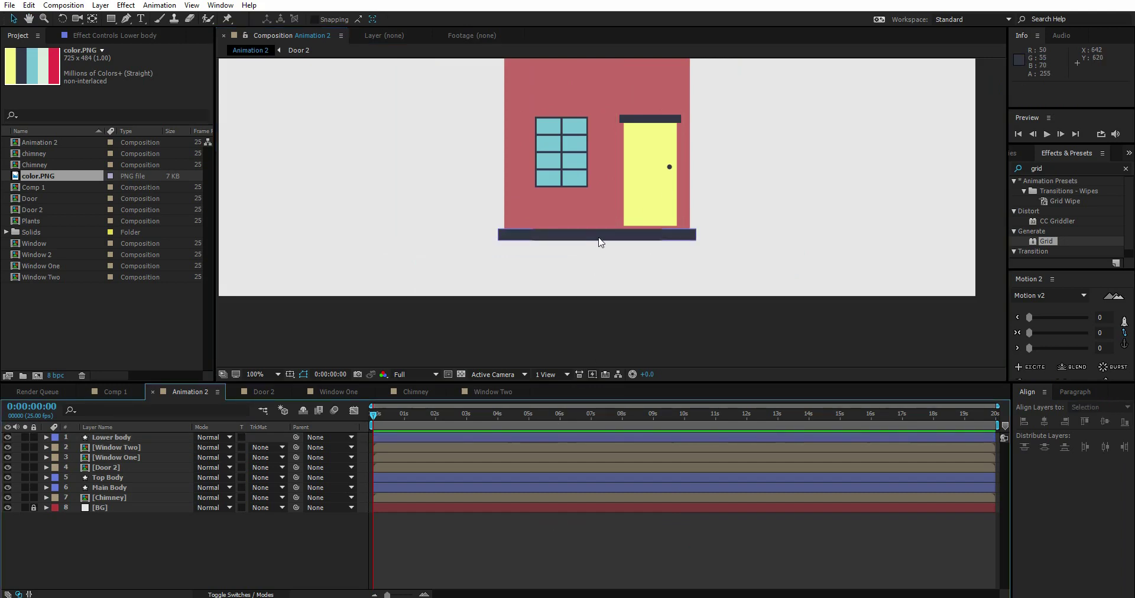
Create a new 800 × 800 px composition named Green Plants
{"action": "scroll", "coordinate": [639, 237], "scroll_direction": "down", "scroll_amount": 1}
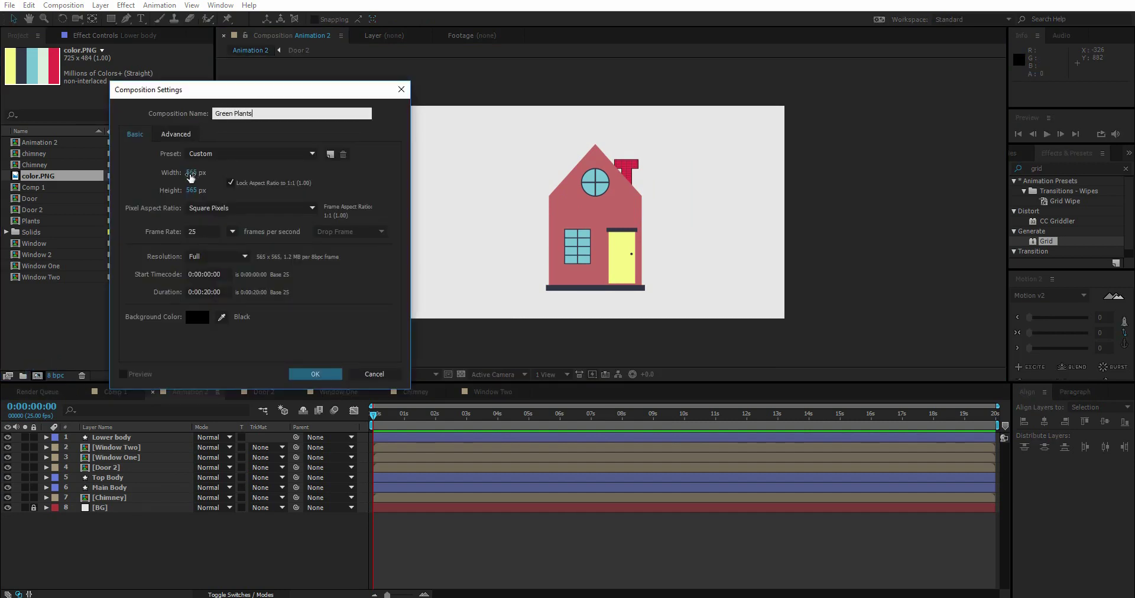
{"action": "left_click", "coordinate": [190, 174]}
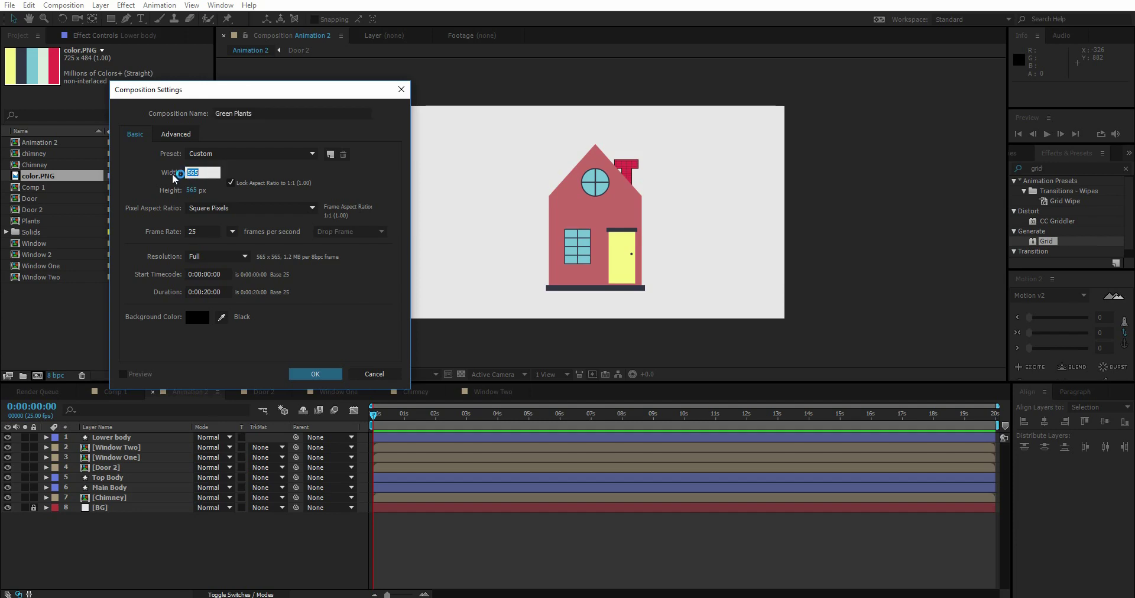
{"action": "type", "text": "800"}
{"action": "left_click", "coordinate": [193, 191]}
{"action": "type", "text": "800"}
{"action": "key", "text": "Return"}
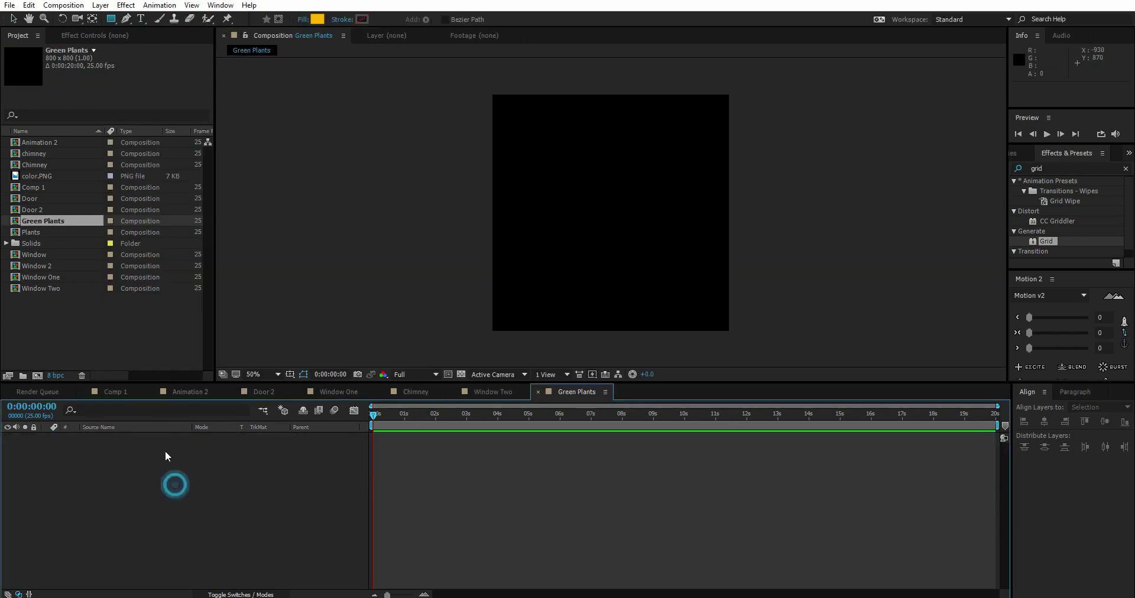
Build a bush silhouette in Green Plants from many overlapping ellipses of varied sizes on a single shape layer
{"action": "left_click_drag", "start_coordinate": [113, 20], "coordinate": [150, 49]}
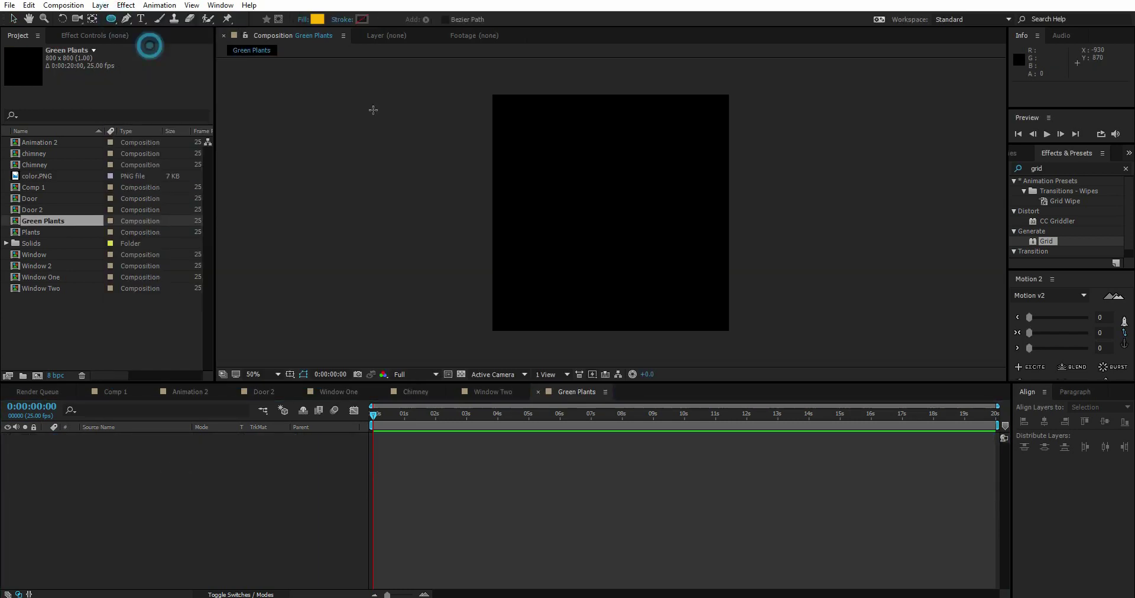
{"action": "left_click_drag", "start_coordinate": [546, 142], "coordinate": [613, 203]}
{"action": "mouse_move", "coordinate": [579, 123]}
{"action": "left_mouse_down"}
{"action": "mouse_move", "coordinate": [665, 210]}
{"action": "mouse_move", "coordinate": [673, 204]}
{"action": "left_mouse_up"}
{"action": "left_click_drag", "start_coordinate": [606, 158], "coordinate": [653, 205]}
{"action": "mouse_move", "coordinate": [587, 195]}
{"action": "left_mouse_down"}
{"action": "mouse_move", "coordinate": [659, 242]}
{"action": "mouse_move", "coordinate": [530, 246]}
{"action": "mouse_move", "coordinate": [590, 230]}
{"action": "left_mouse_up"}
{"action": "left_click_drag", "start_coordinate": [545, 193], "coordinate": [592, 220]}
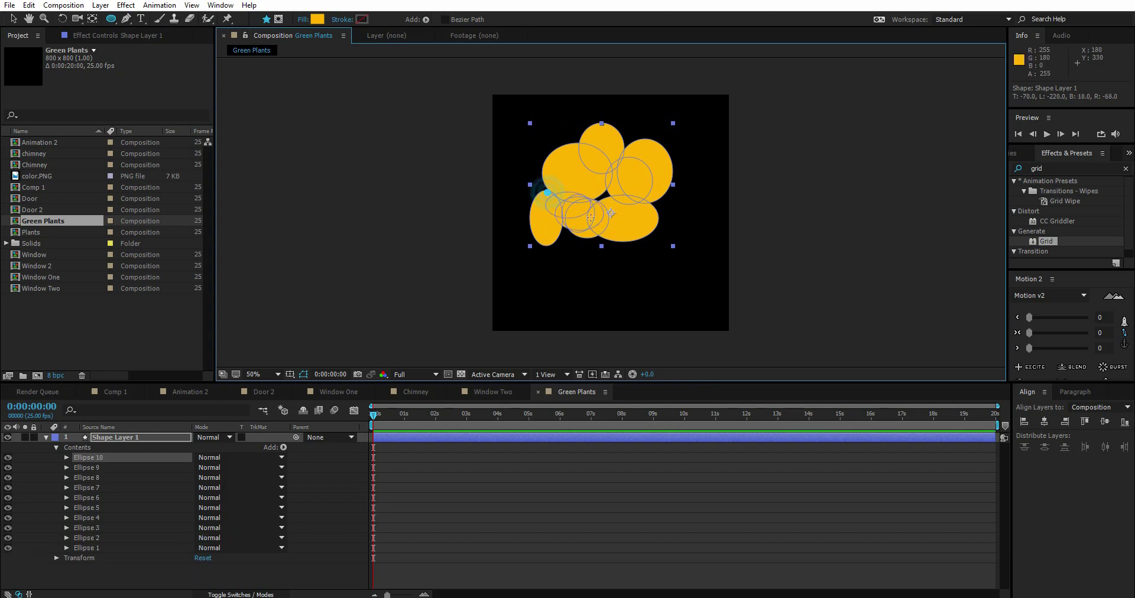
{"action": "mouse_move", "coordinate": [633, 189]}
{"action": "left_mouse_down"}
{"action": "mouse_move", "coordinate": [586, 210]}
{"action": "mouse_move", "coordinate": [621, 266]}
{"action": "left_mouse_up"}
{"action": "left_click_drag", "start_coordinate": [547, 223], "coordinate": [612, 251]}
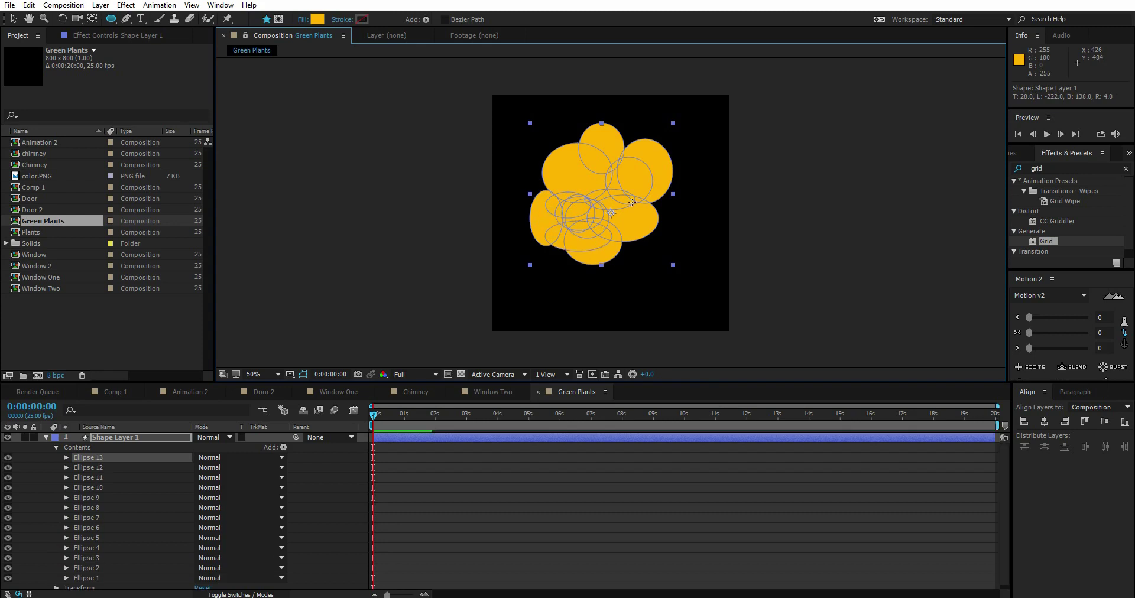
{"action": "left_click_drag", "start_coordinate": [613, 213], "coordinate": [673, 271]}
{"action": "left_click_drag", "start_coordinate": [640, 201], "coordinate": [676, 245]}
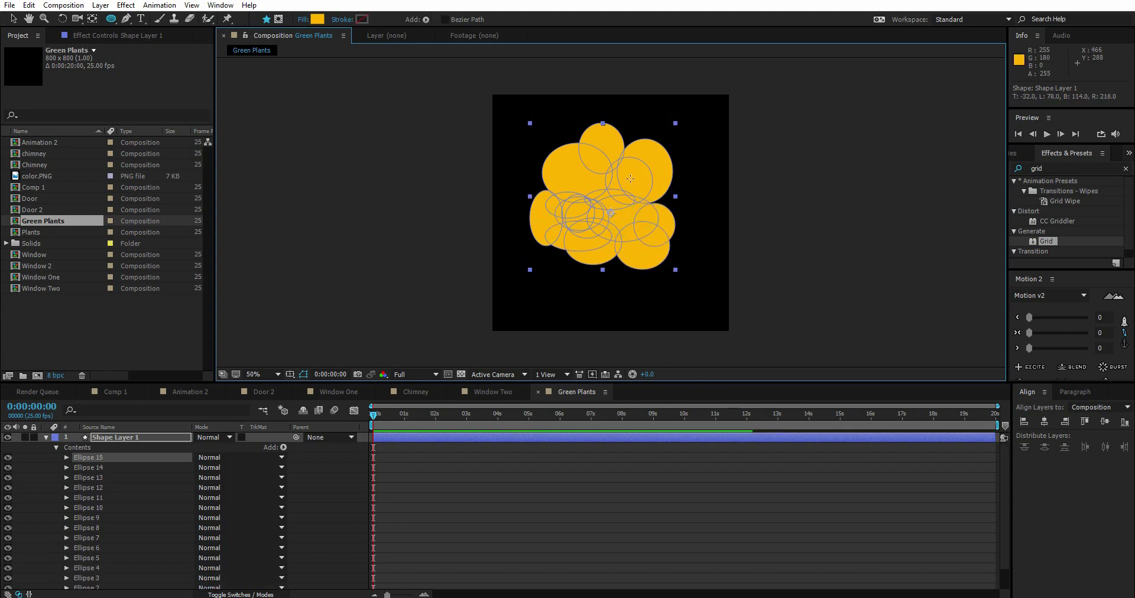
{"action": "left_click_drag", "start_coordinate": [610, 124], "coordinate": [644, 159]}
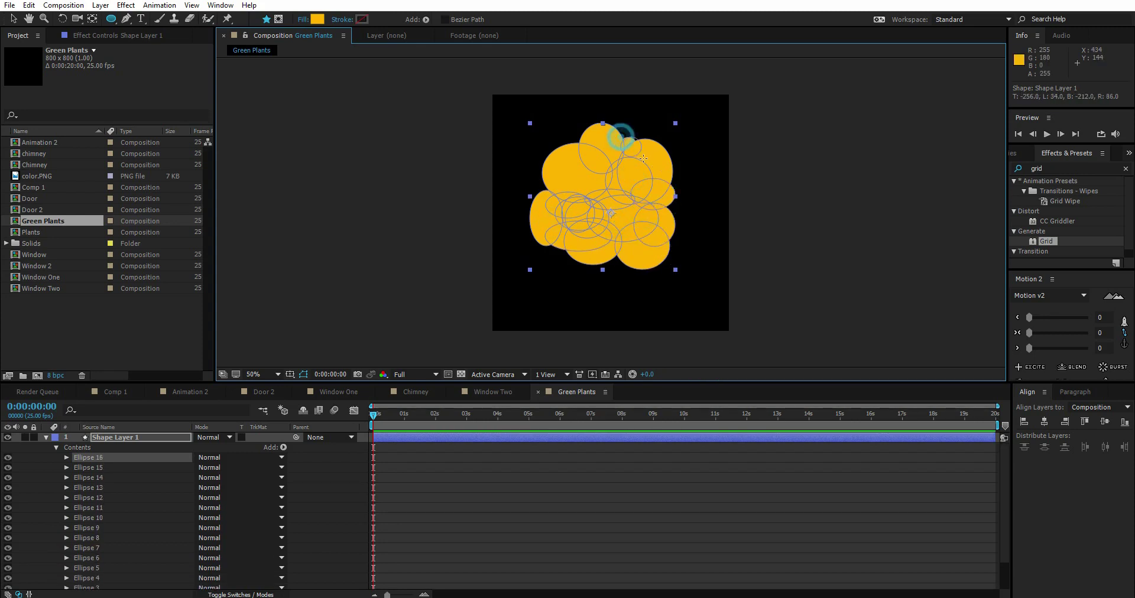
{"action": "left_click", "coordinate": [352, 491]}
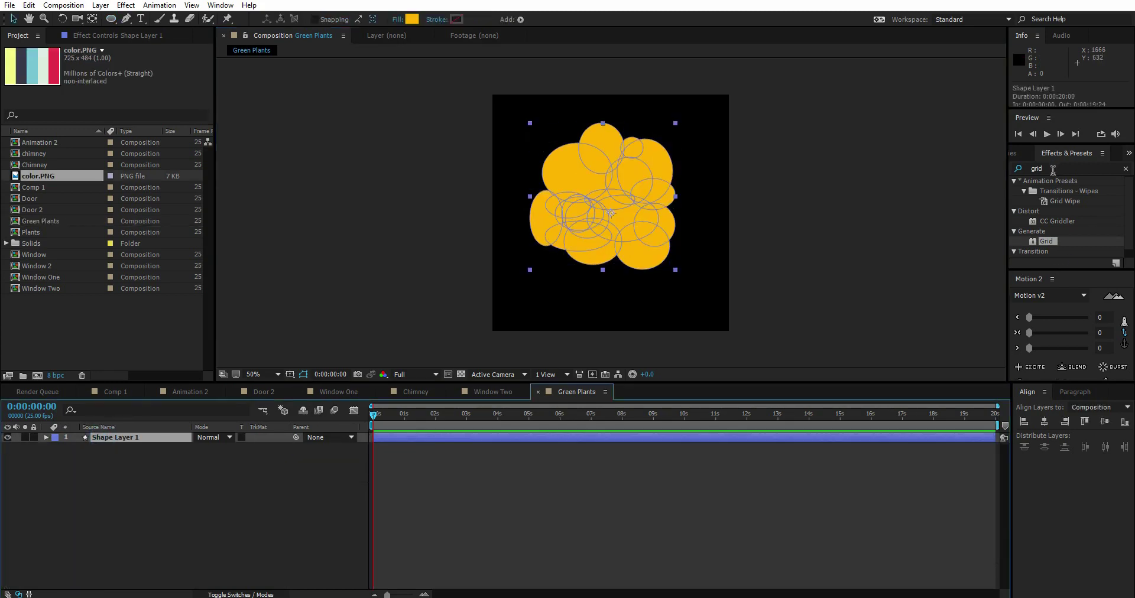
Apply the Fill effect to the bush's shape layer and set its colour to a bright light green
{"action": "left_click", "coordinate": [1053, 170]}
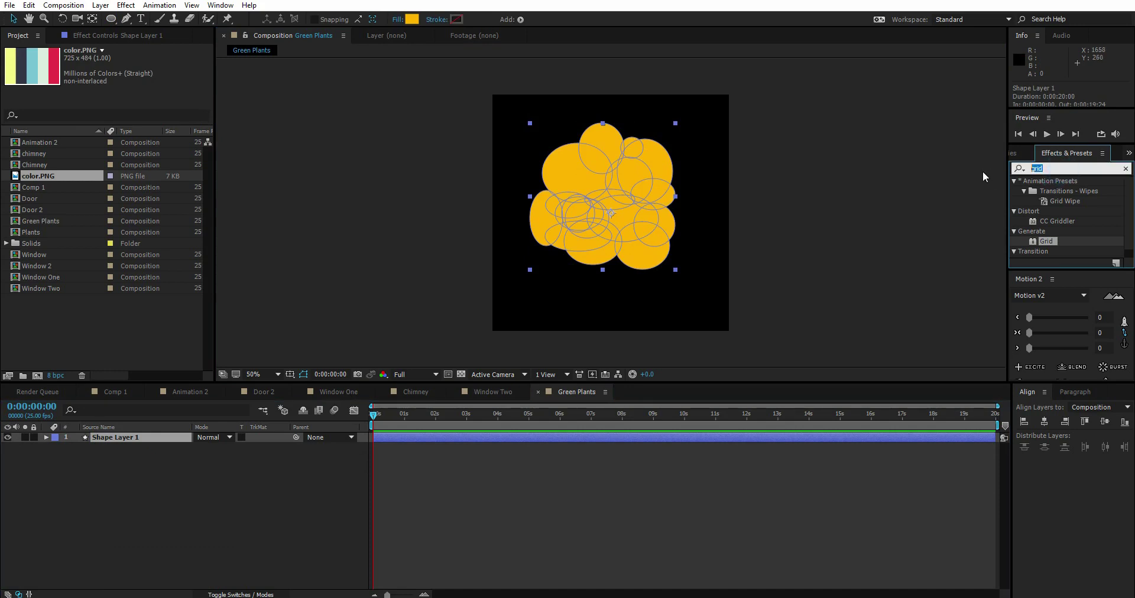
{"action": "type", "text": "fill"}
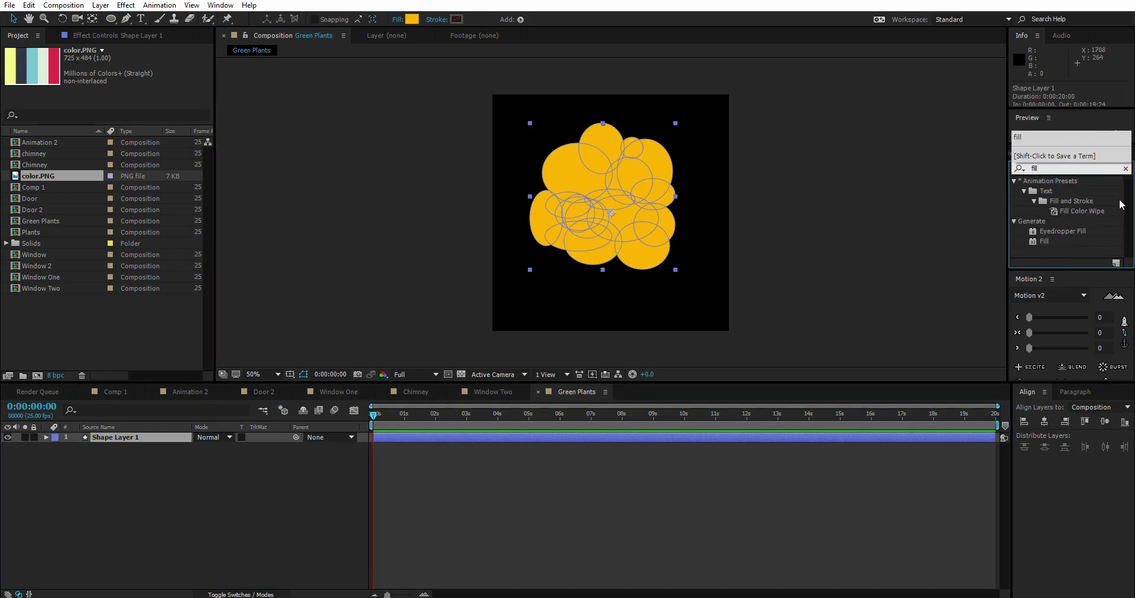
{"action": "left_click_drag", "start_coordinate": [1049, 239], "coordinate": [138, 437]}
{"action": "left_click", "coordinate": [124, 90]}
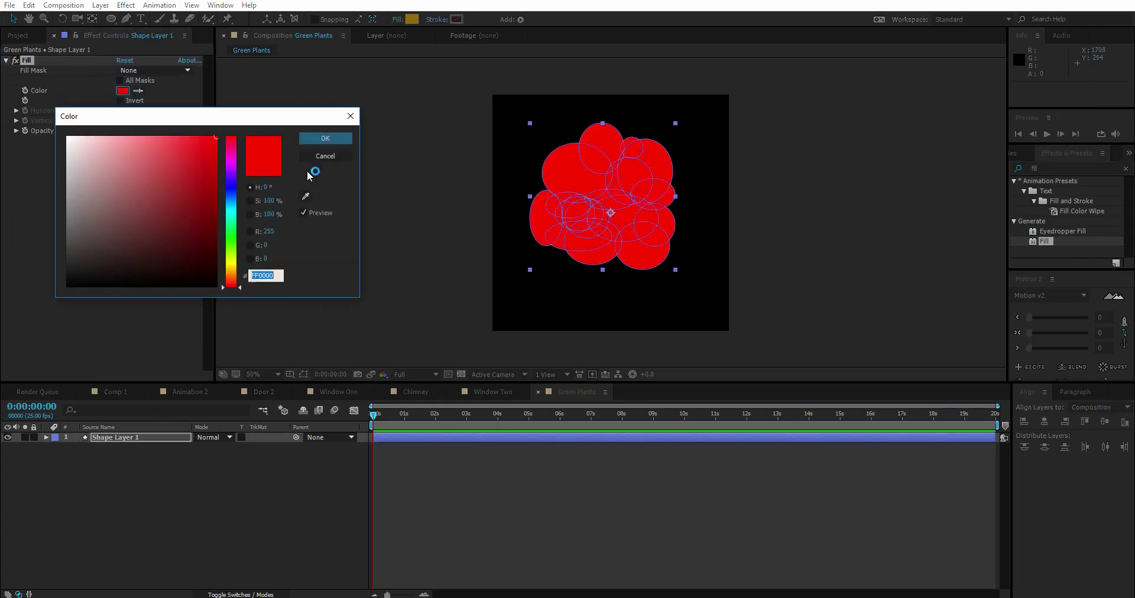
{"action": "left_click_drag", "start_coordinate": [228, 211], "coordinate": [230, 238]}
{"action": "mouse_move", "coordinate": [199, 169]}
{"action": "left_mouse_down"}
{"action": "mouse_move", "coordinate": [164, 144]}
{"action": "mouse_move", "coordinate": [175, 143]}
{"action": "left_mouse_up"}
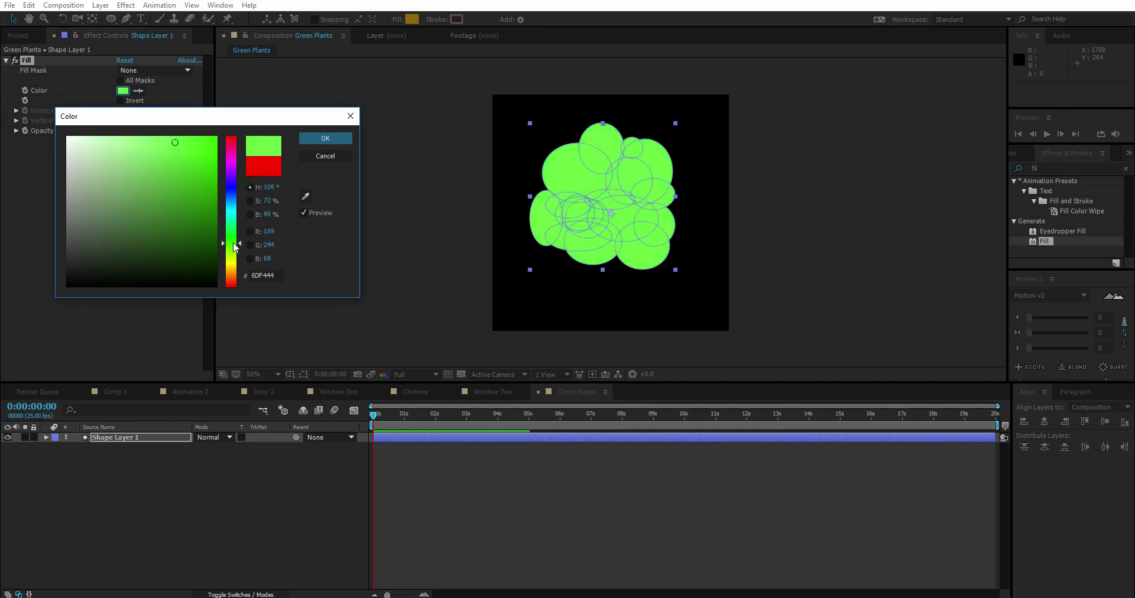
{"action": "key", "text": "Return"}
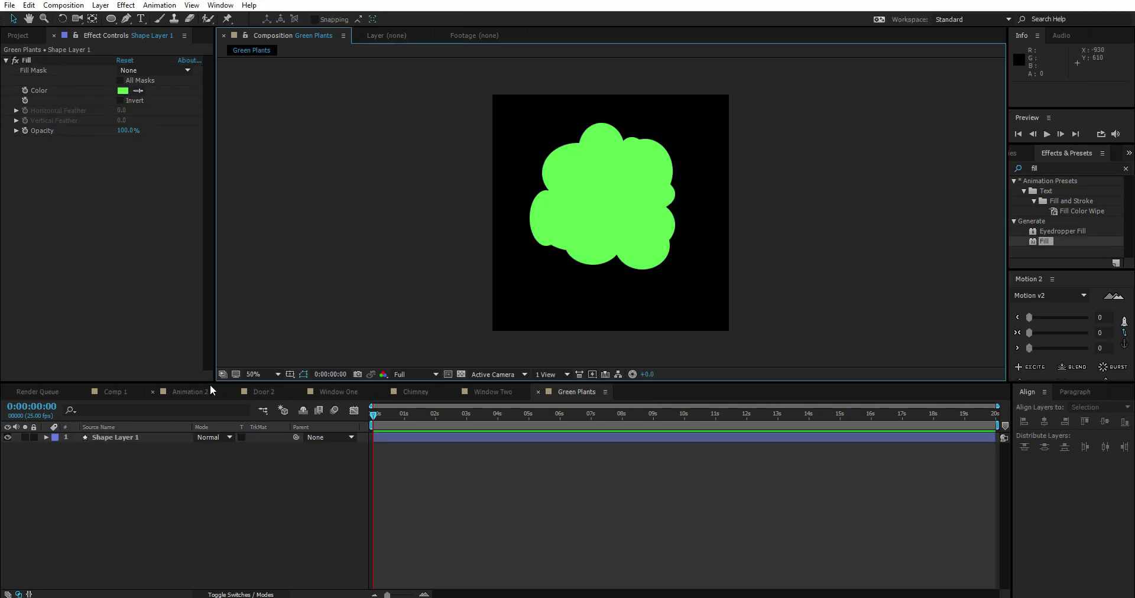
Add the Green Plants composition to Animation 2 as a layer between Chimney and BG
{"action": "left_click", "coordinate": [197, 391]}
{"action": "left_click", "coordinate": [20, 36]}
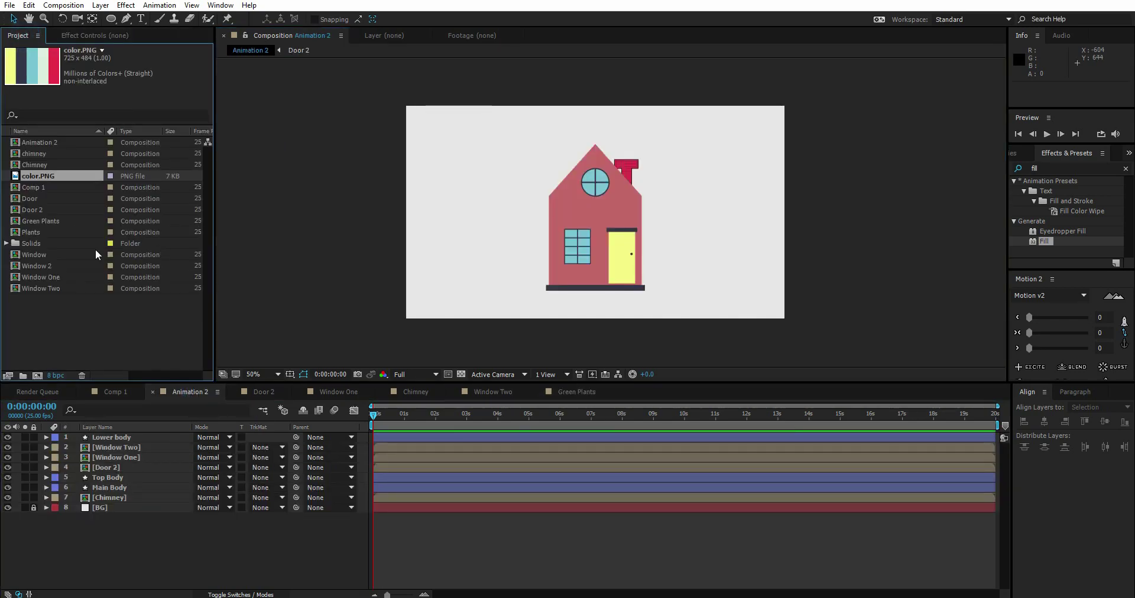
{"action": "left_click", "coordinate": [38, 221]}
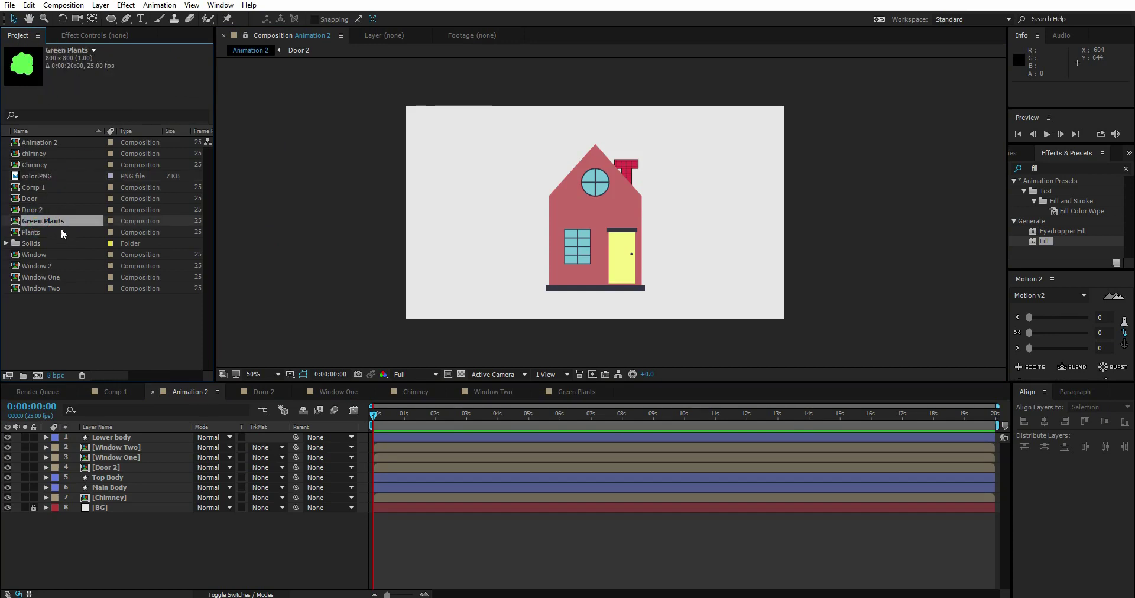
{"action": "left_click_drag", "start_coordinate": [43, 221], "coordinate": [112, 499]}
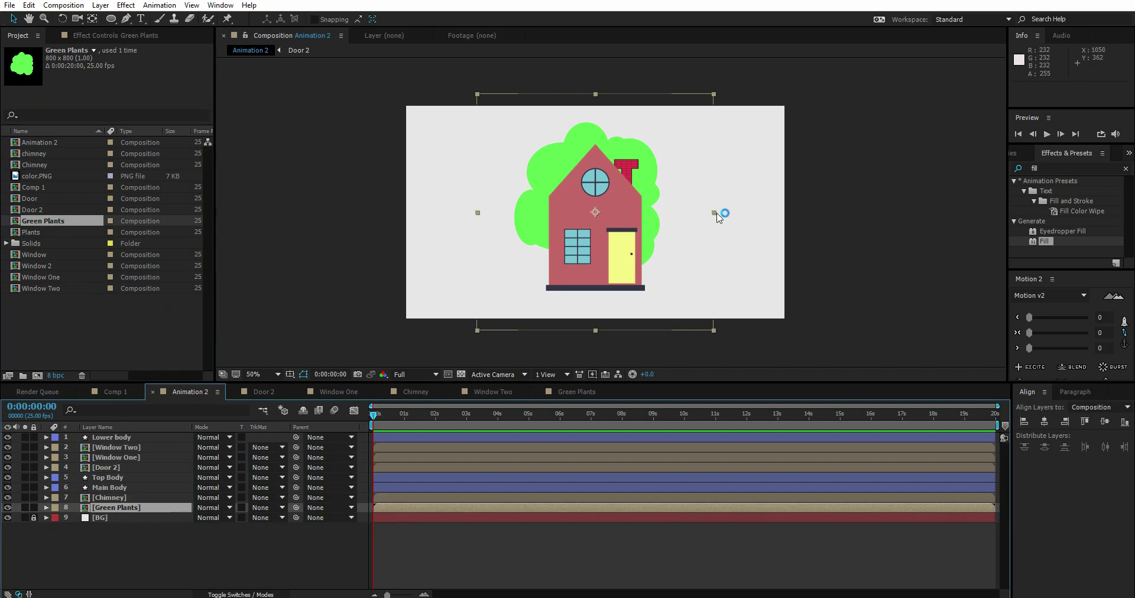
Shrink and rotate the Green Plants layer, positioning the bush so it peeks out behind the house's left wall
{"action": "left_click_drag", "start_coordinate": [717, 218], "coordinate": [612, 247]}
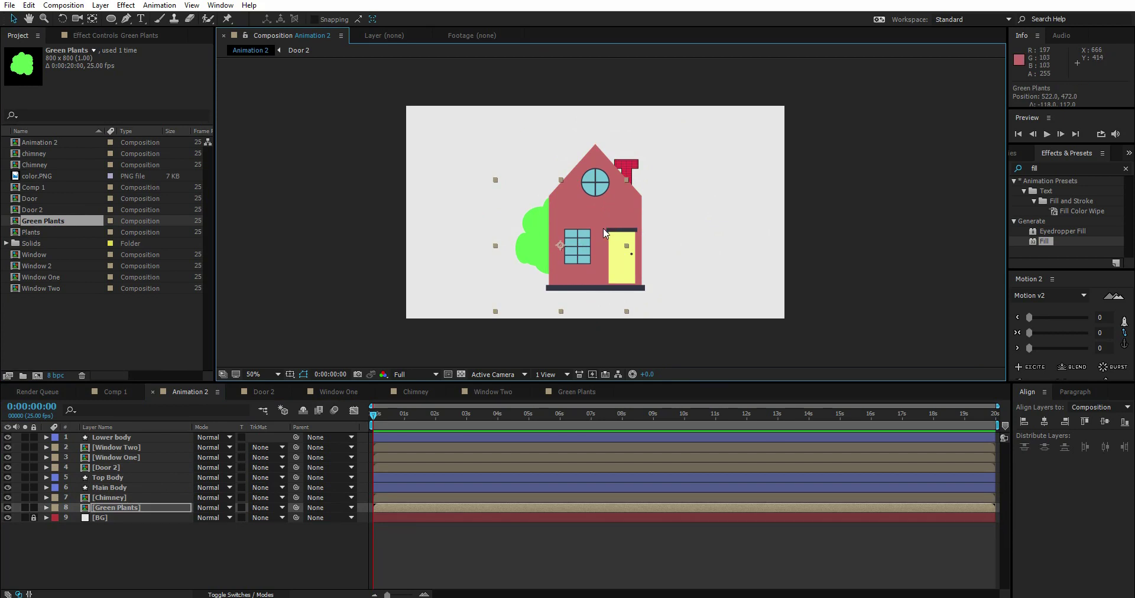
{"action": "key", "text": "w"}
{"action": "left_click_drag", "start_coordinate": [609, 223], "coordinate": [492, 185]}
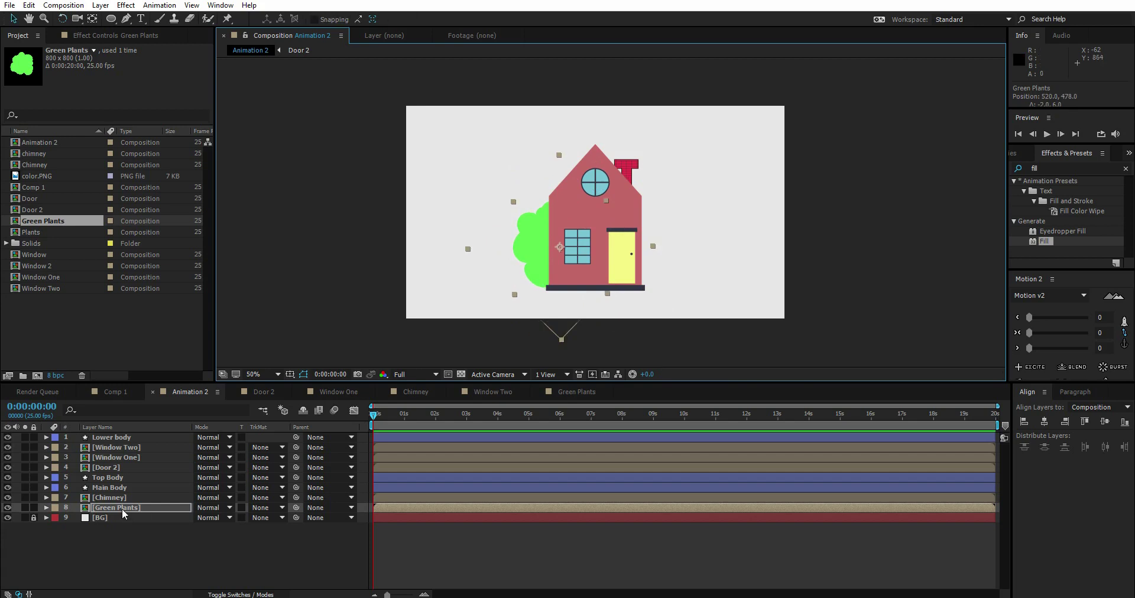
Duplicate the Green Plants layer and move the copy behind the house's right wall
{"action": "left_click", "coordinate": [121, 508]}
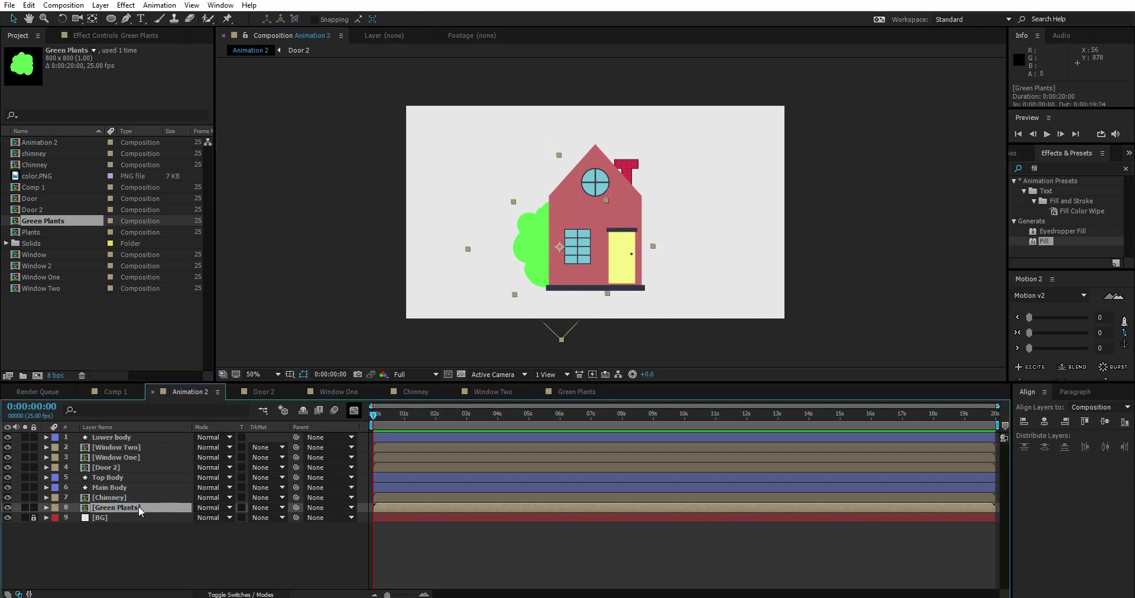
{"action": "key", "text": "ctrl+d"}
{"action": "left_click_drag", "start_coordinate": [582, 218], "coordinate": [659, 215]}
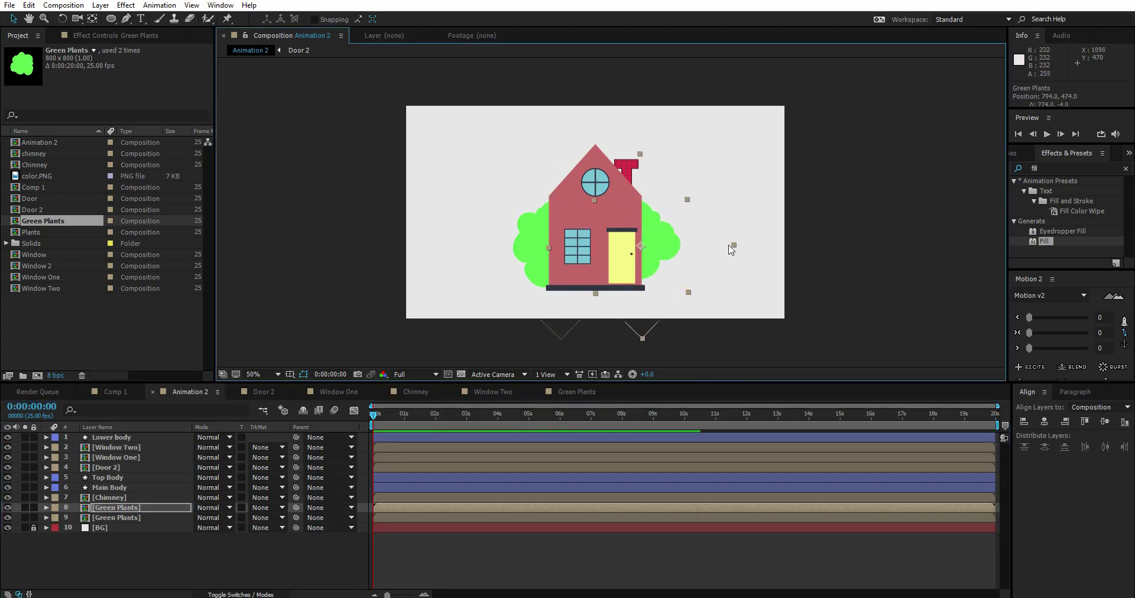
Adjust the size, rotation and placement of the right-hand bush beside the house, undoing one rotation attempt
{"action": "left_click_drag", "start_coordinate": [731, 247], "coordinate": [677, 323]}
{"action": "key", "text": "w"}
{"action": "key", "text": "ctrl+z"}
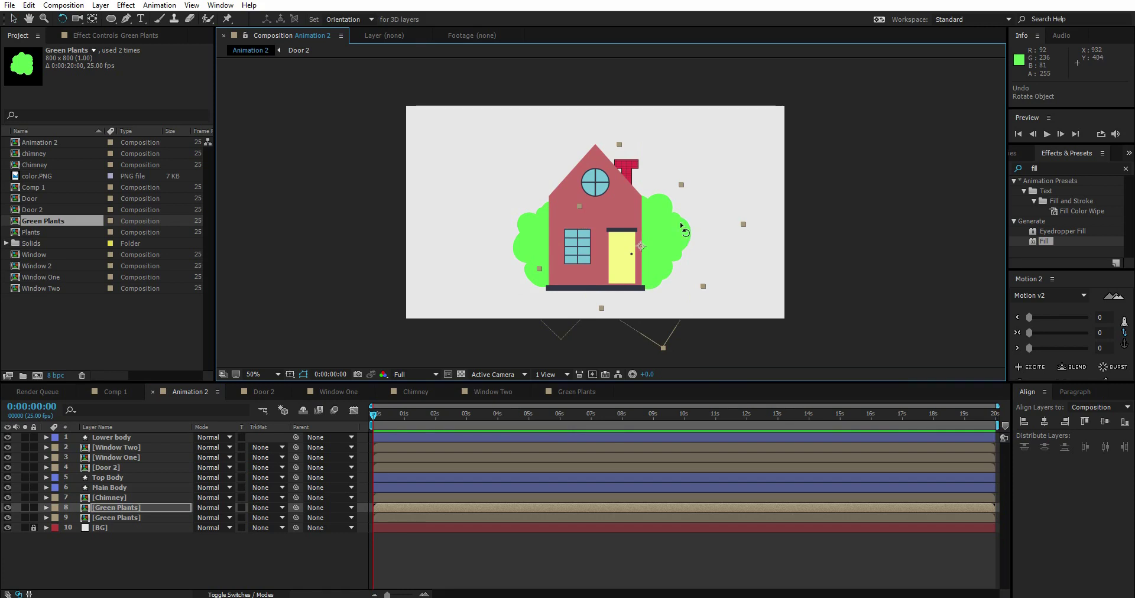
{"action": "left_click_drag", "start_coordinate": [676, 216], "coordinate": [672, 270]}
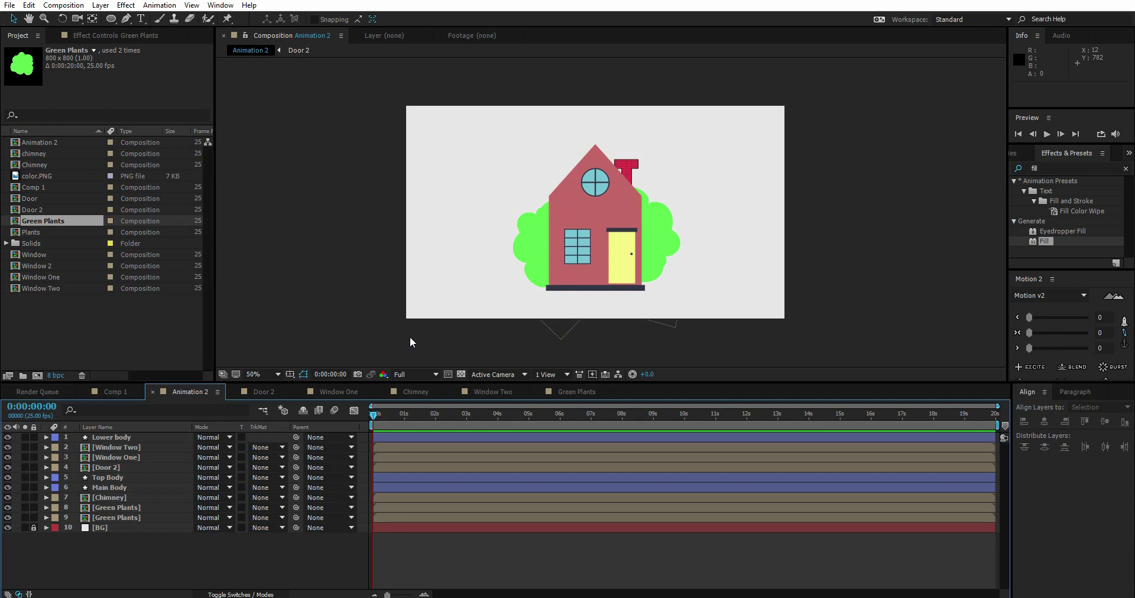
Move the Lower body layer's anchor point to the right end of the house's dark base bar
{"action": "left_click", "coordinate": [160, 545]}
{"action": "left_click", "coordinate": [126, 445]}
{"action": "left_click", "coordinate": [137, 546]}
{"action": "left_click", "coordinate": [127, 438]}
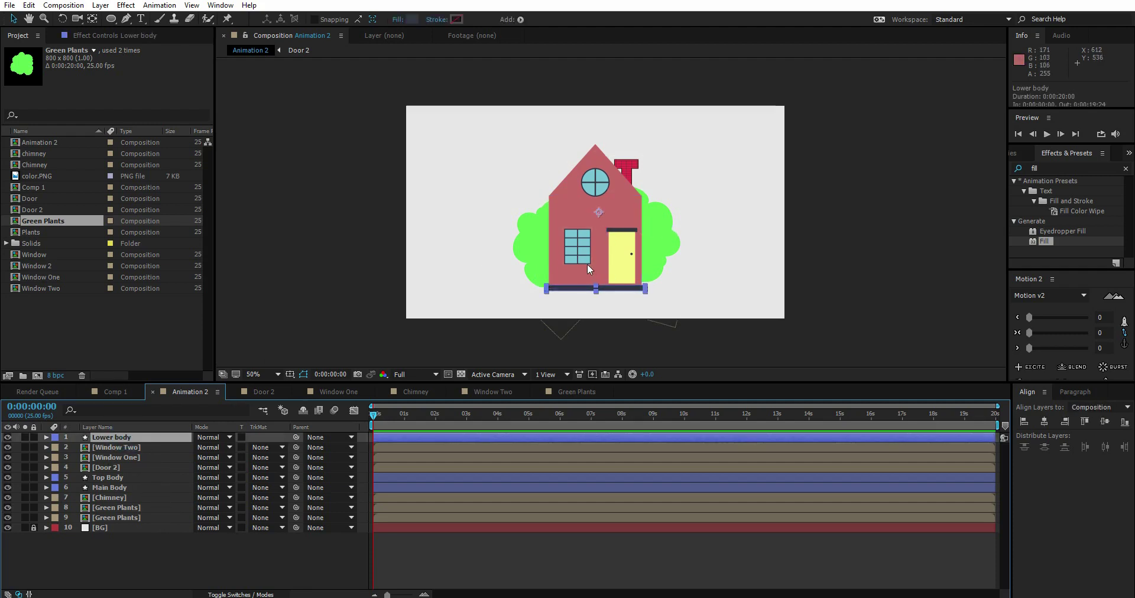
{"action": "scroll", "coordinate": [588, 265], "scroll_direction": "up", "scroll_amount": 3}
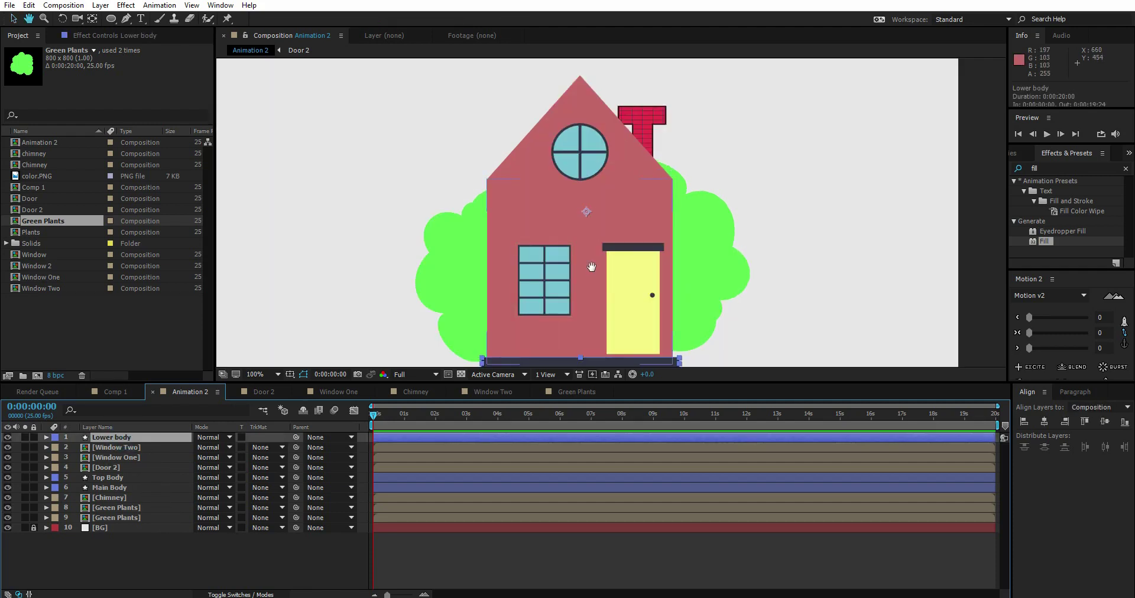
{"action": "left_click", "coordinate": [93, 20]}
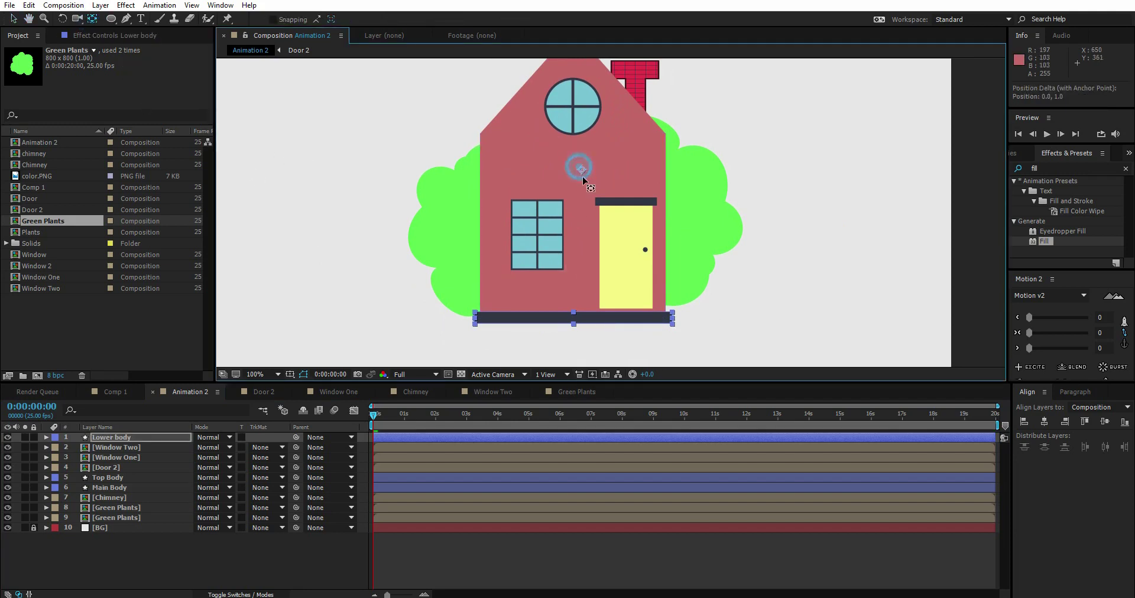
{"action": "left_click_drag", "start_coordinate": [579, 169], "coordinate": [673, 323]}
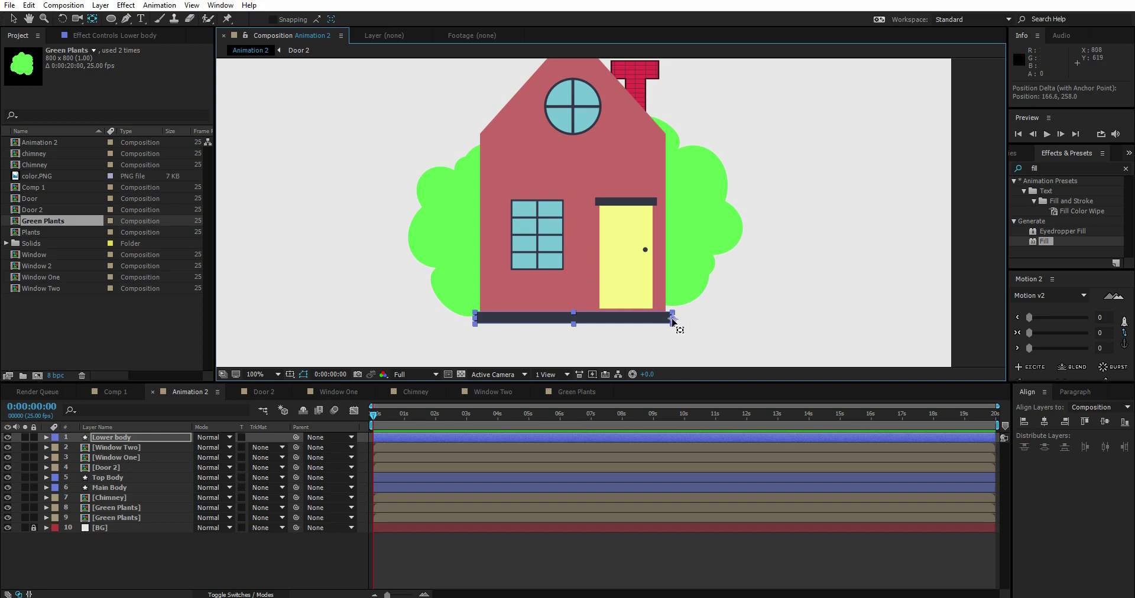
Move the anchor points of the Window One and Door 2 layers to the middle of their top edges
{"action": "left_click", "coordinate": [122, 448]}
{"action": "left_click", "coordinate": [122, 448]}
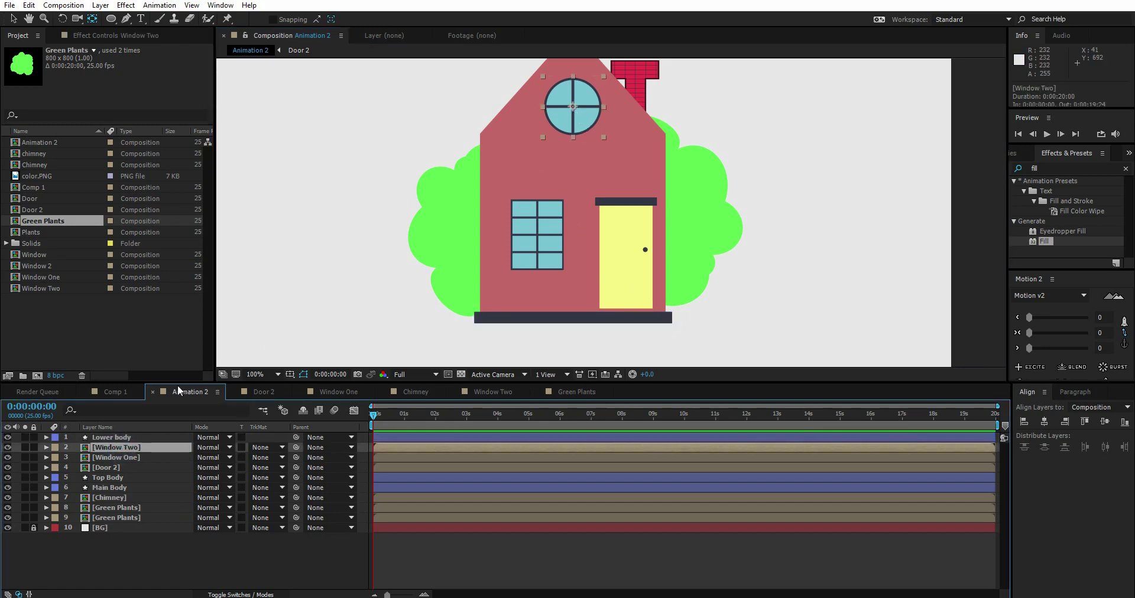
{"action": "left_click", "coordinate": [117, 458]}
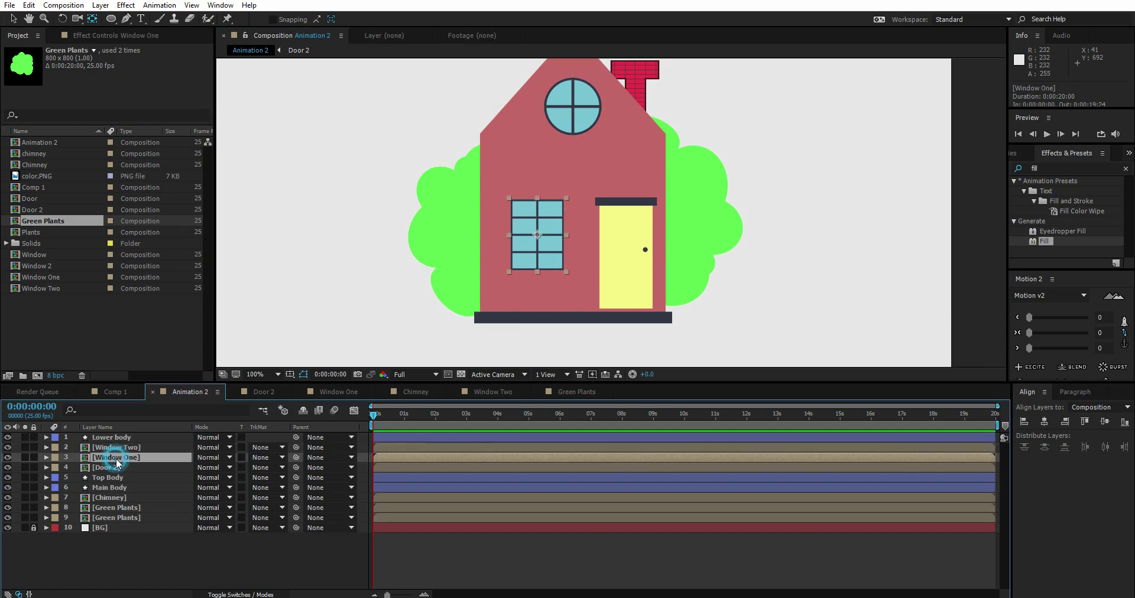
{"action": "left_click", "coordinate": [539, 239]}
{"action": "left_click_drag", "start_coordinate": [540, 240], "coordinate": [538, 198]}
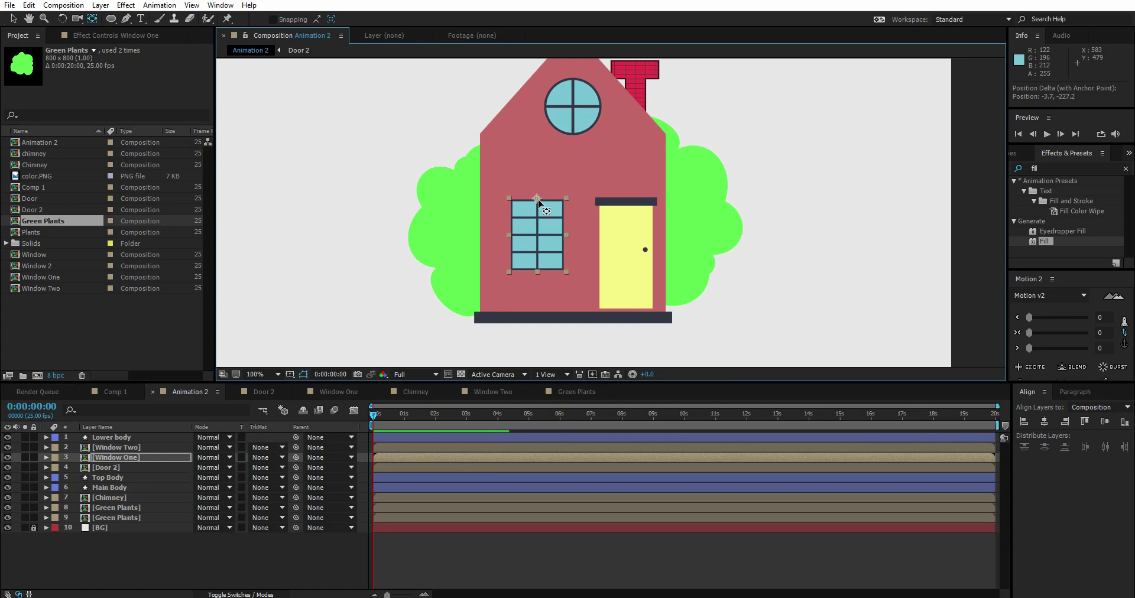
{"action": "left_click", "coordinate": [101, 468]}
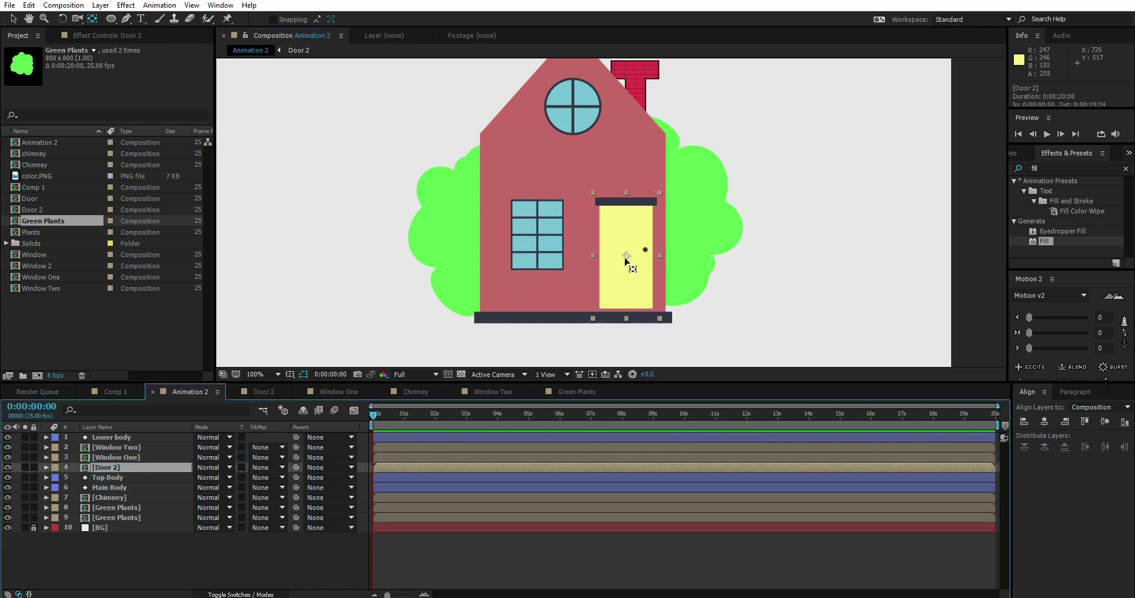
{"action": "left_click_drag", "start_coordinate": [626, 258], "coordinate": [628, 195]}
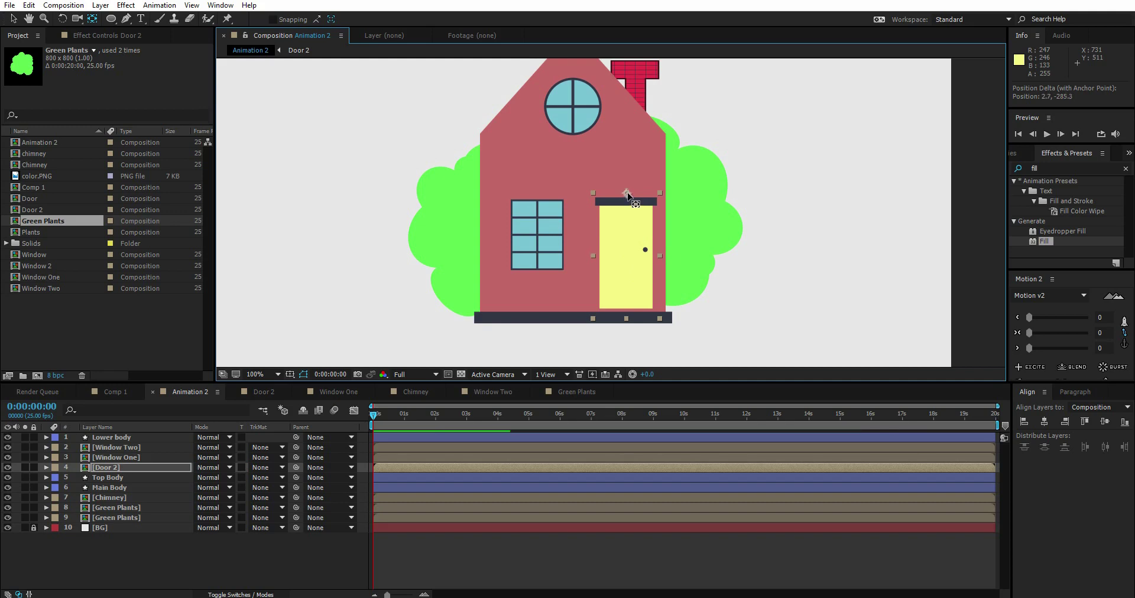
Move the anchor points of the Main Body and Chimney layers to the middle of their bottom edges
{"action": "left_click", "coordinate": [106, 479]}
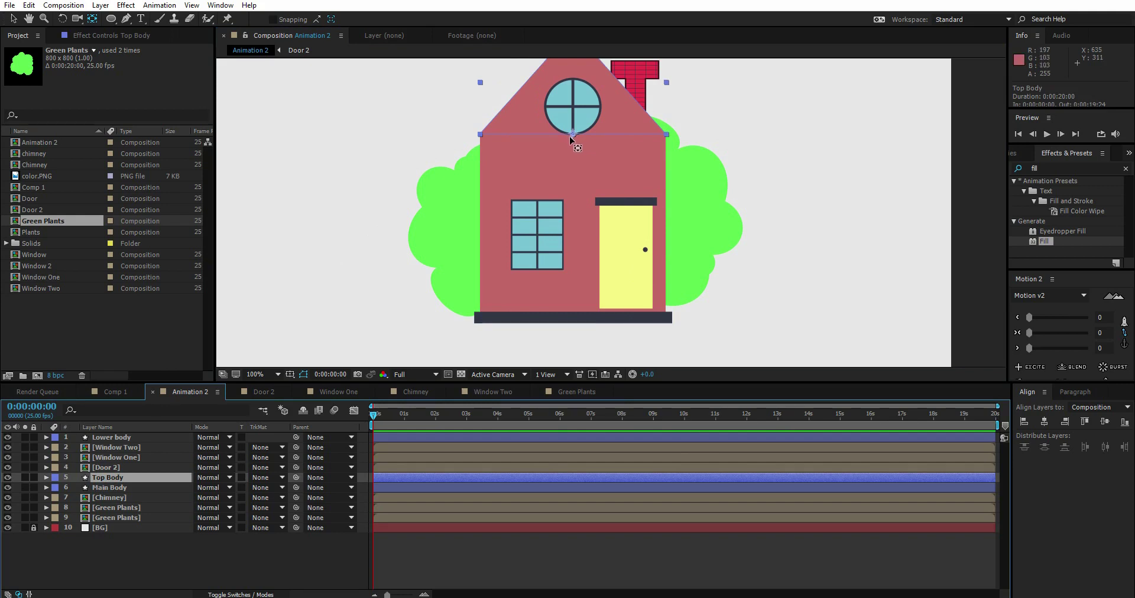
{"action": "left_click", "coordinate": [106, 488]}
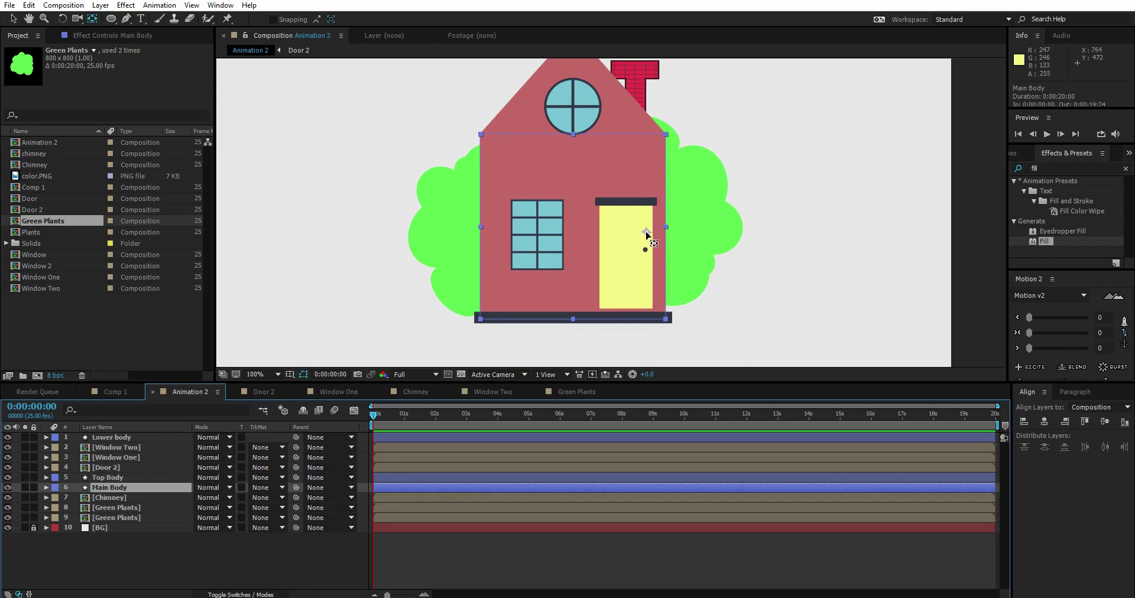
{"action": "left_click_drag", "start_coordinate": [646, 233], "coordinate": [574, 323]}
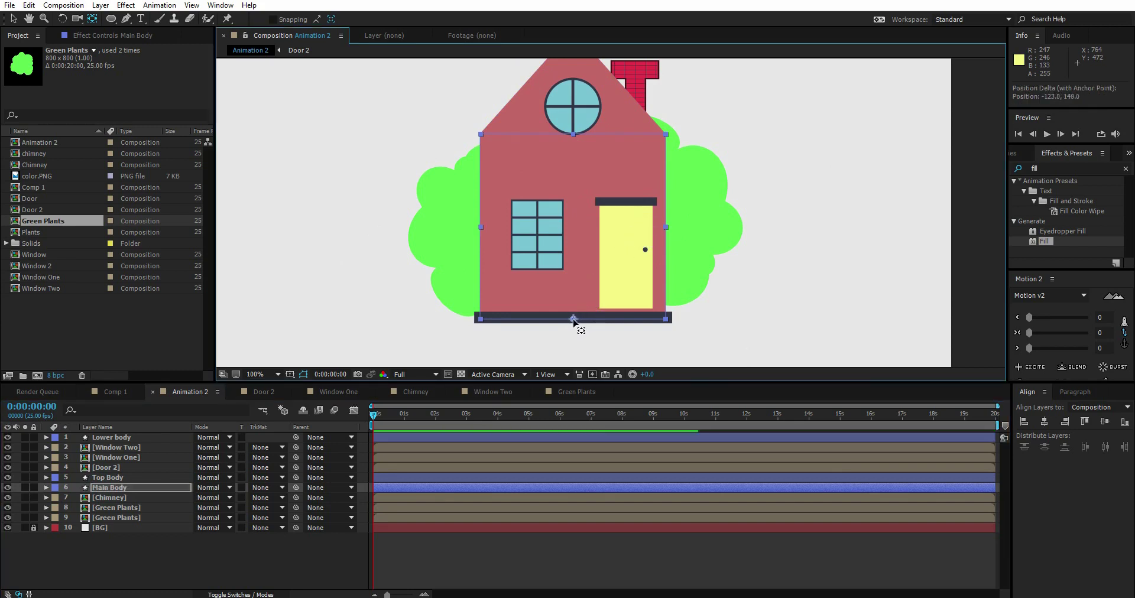
{"action": "left_click", "coordinate": [111, 499]}
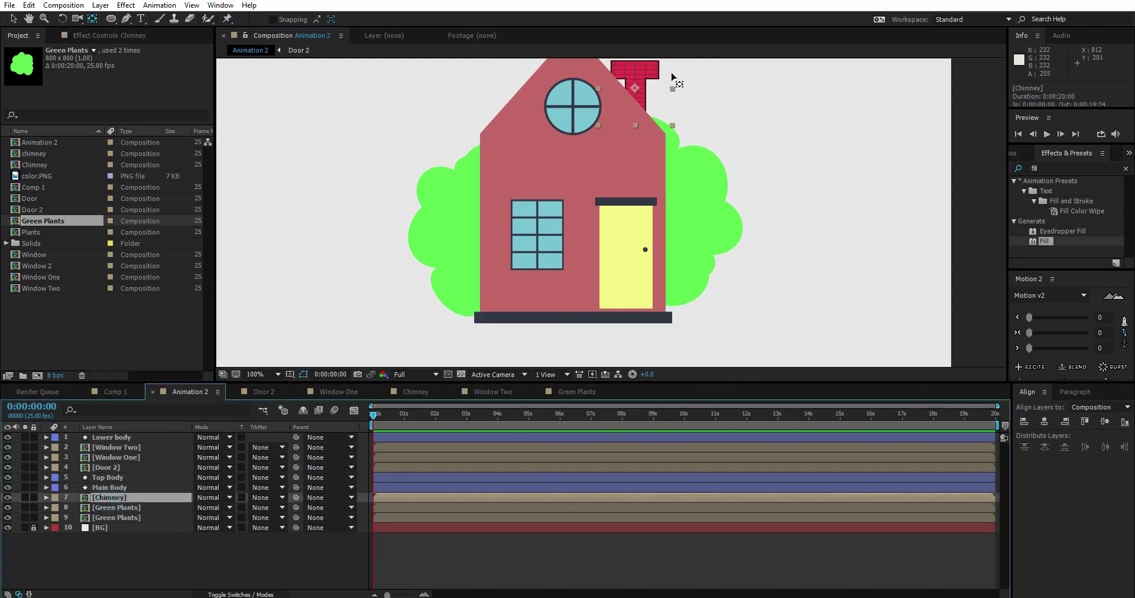
{"action": "left_click_drag", "start_coordinate": [637, 90], "coordinate": [637, 126]}
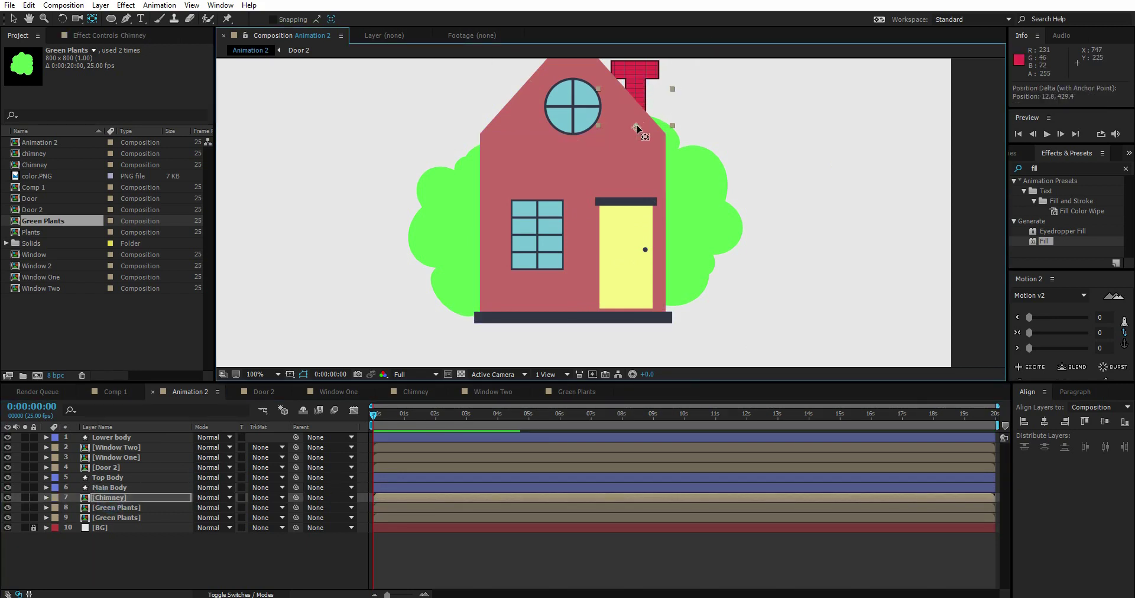
Move the anchor points of both Green Plants layers to spots behind the house, and return to the Selection tool
{"action": "left_click", "coordinate": [109, 509]}
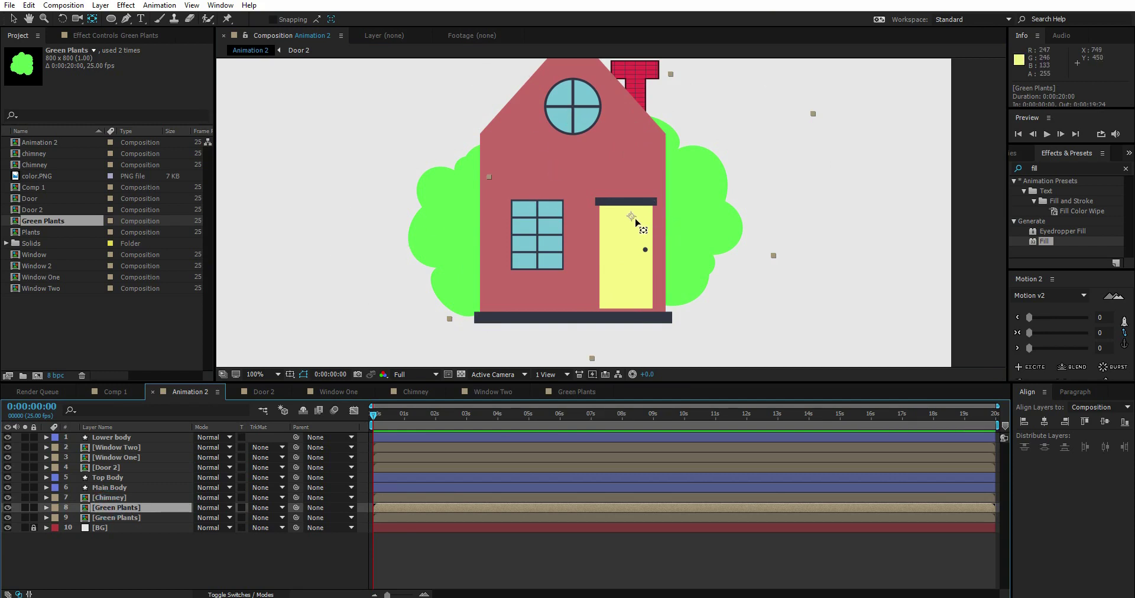
{"action": "left_click_drag", "start_coordinate": [632, 217], "coordinate": [585, 176]}
{"action": "left_click", "coordinate": [115, 518]}
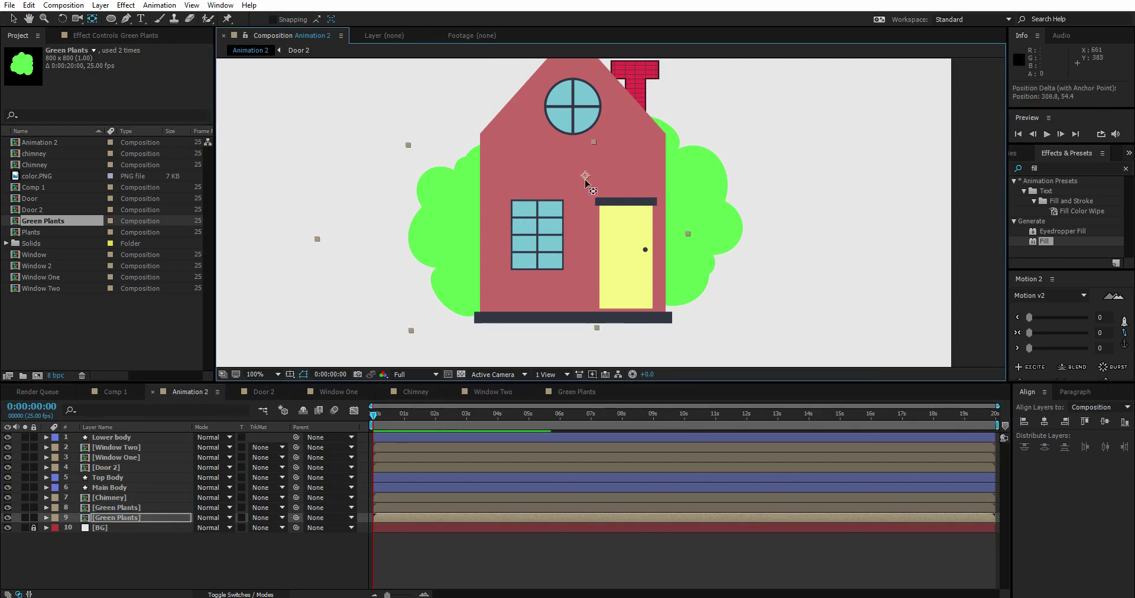
{"action": "left_click", "coordinate": [13, 19]}
Reveal the Lower body layer's Scale and set a keyframe for its full size at 0:00:00:20
{"action": "left_click", "coordinate": [109, 488]}
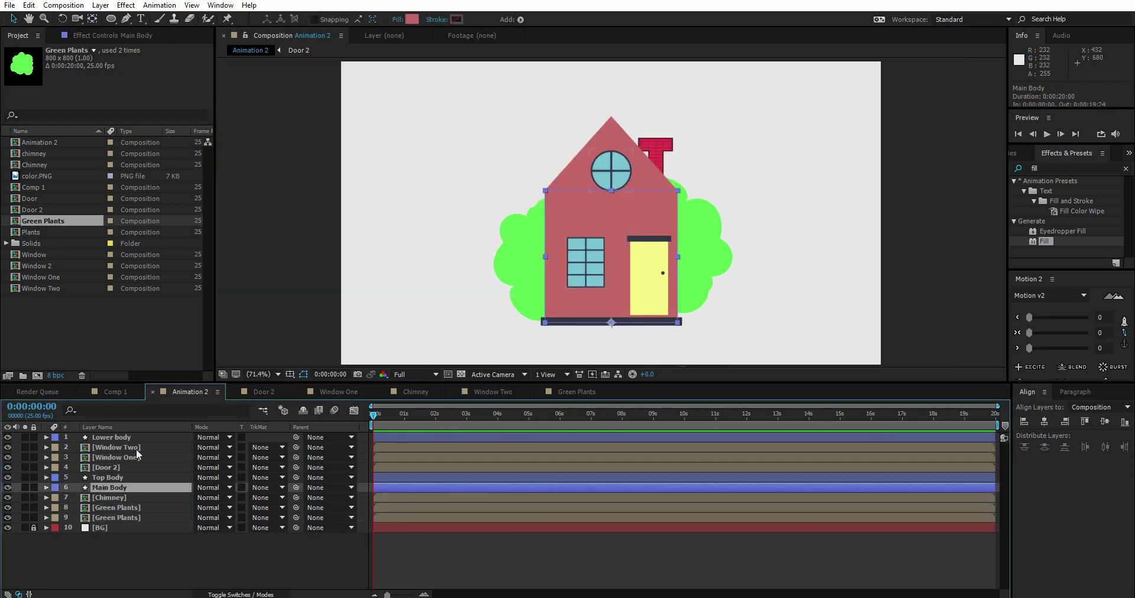
{"action": "left_click", "coordinate": [120, 438]}
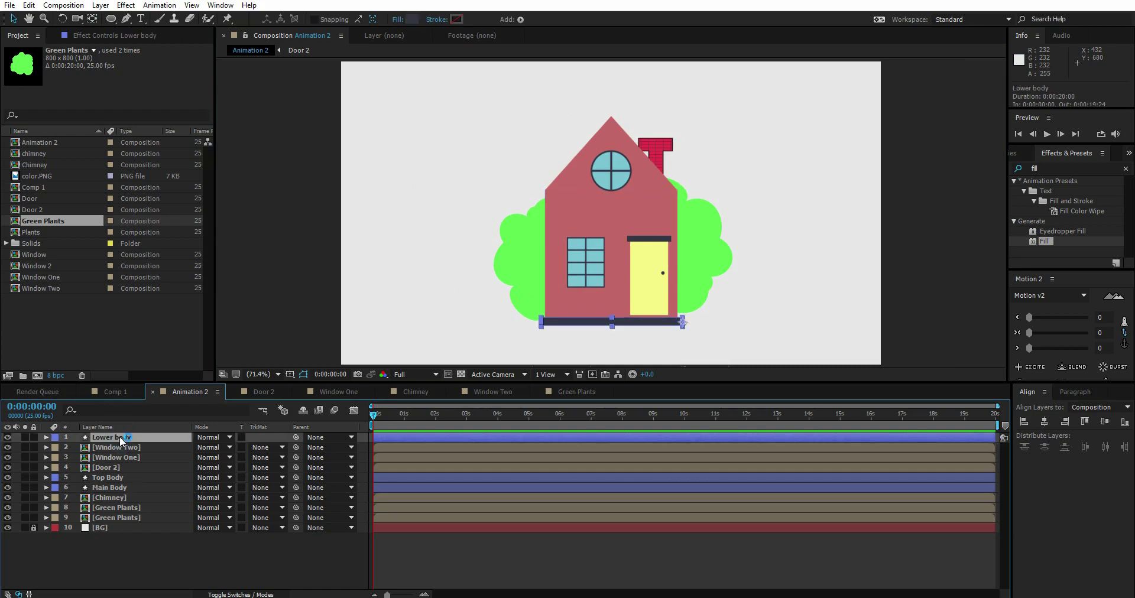
{"action": "key", "text": "s"}
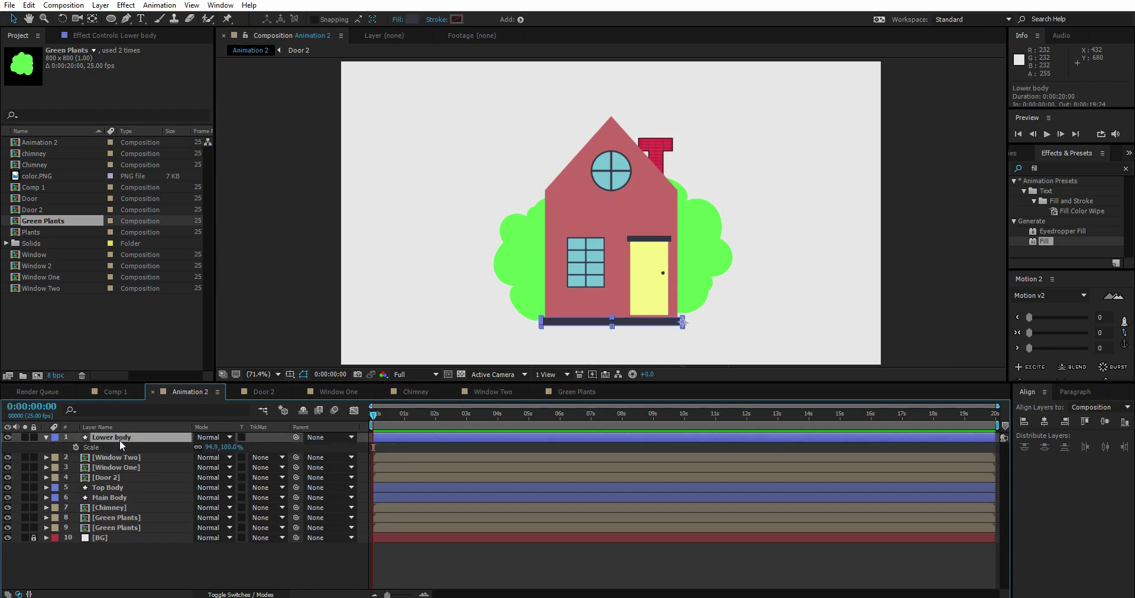
{"action": "left_click", "coordinate": [197, 448]}
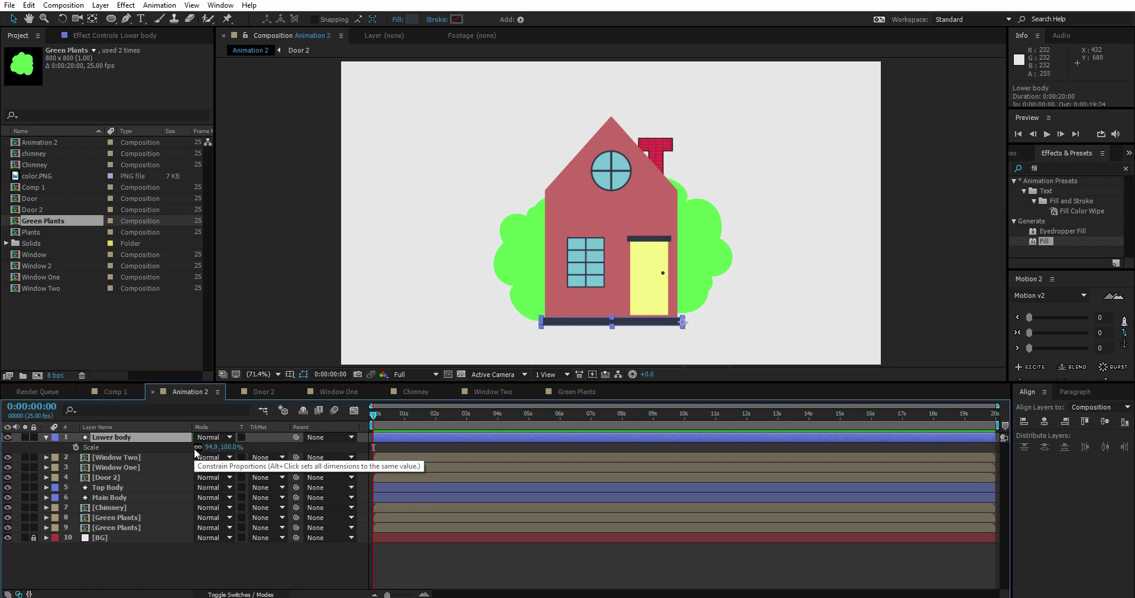
{"action": "key", "text": "space"}
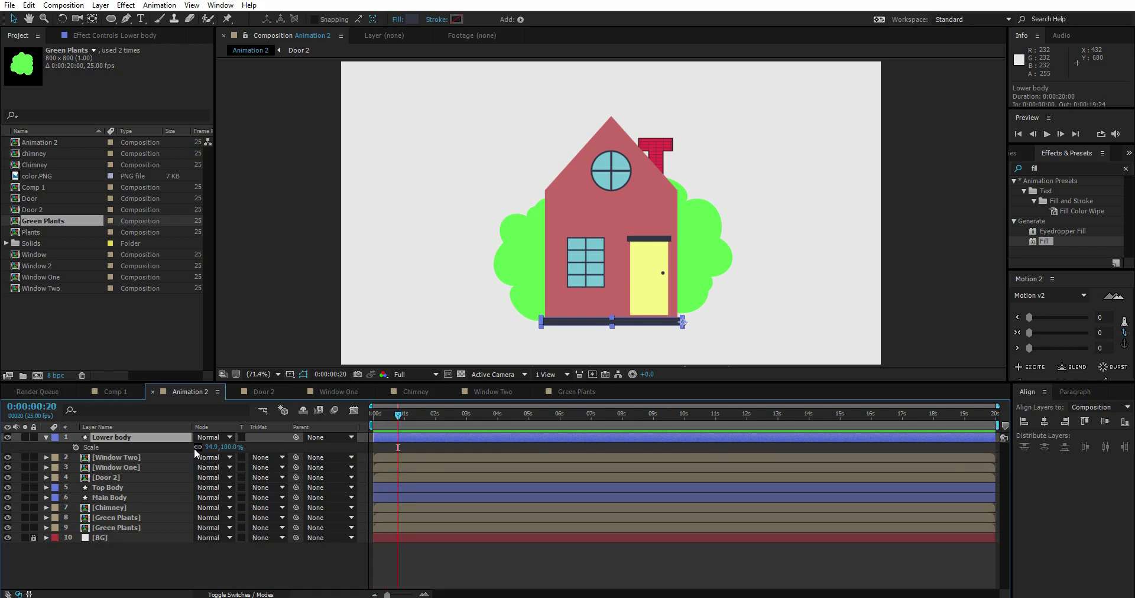
{"action": "left_click", "coordinate": [76, 447]}
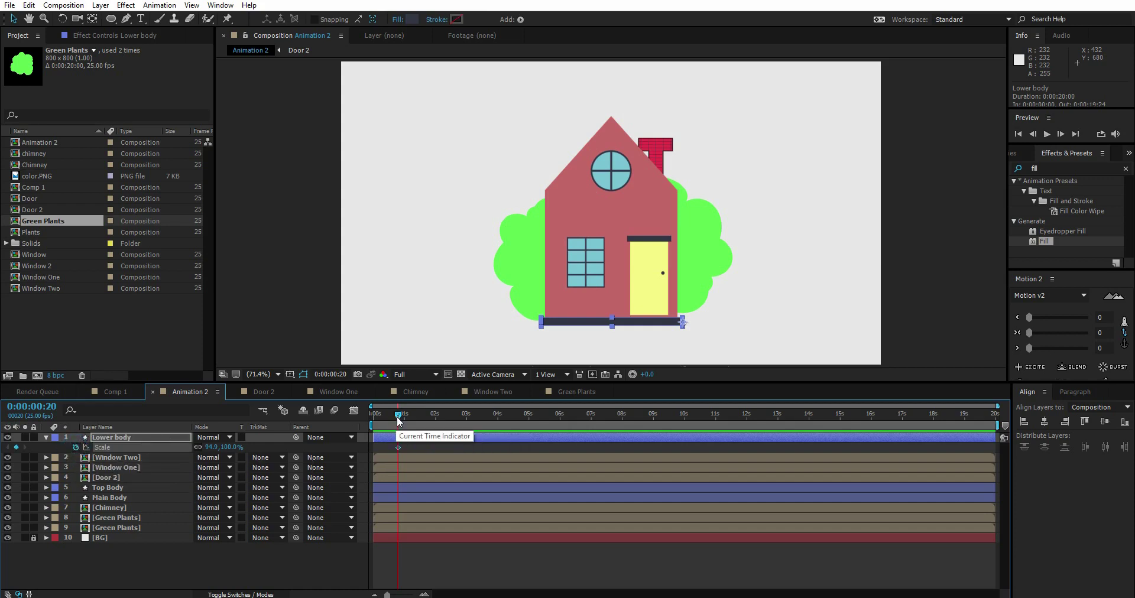
{"action": "left_click_drag", "start_coordinate": [396, 416], "coordinate": [377, 422]}
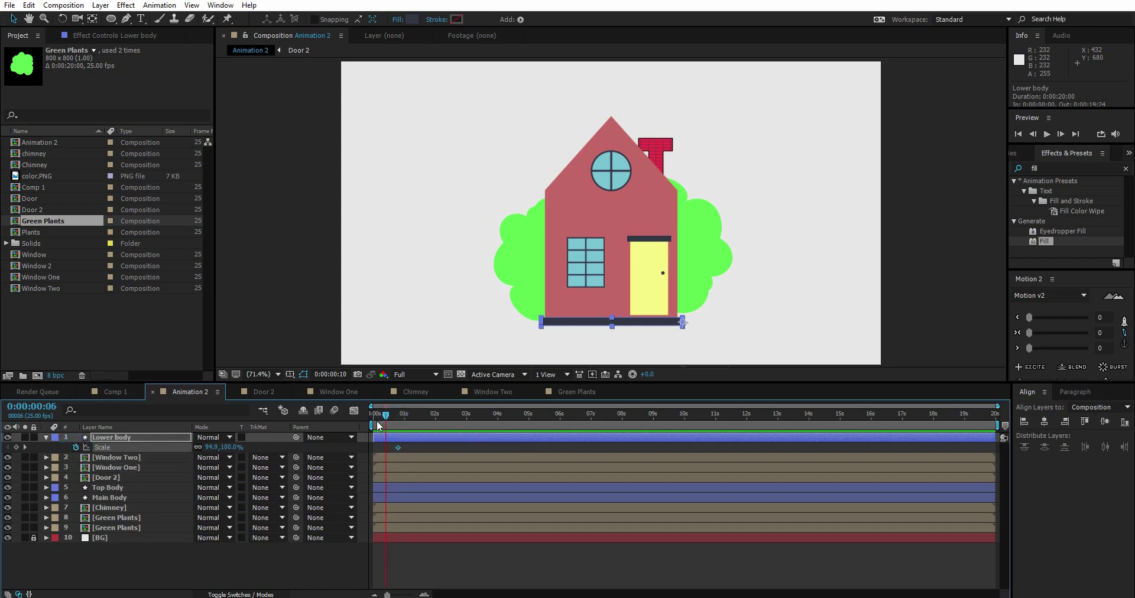
Unlink Lower body's scale proportions and keyframe its horizontal scale at 0 at 0:00:00:00
{"action": "left_click", "coordinate": [199, 447]}
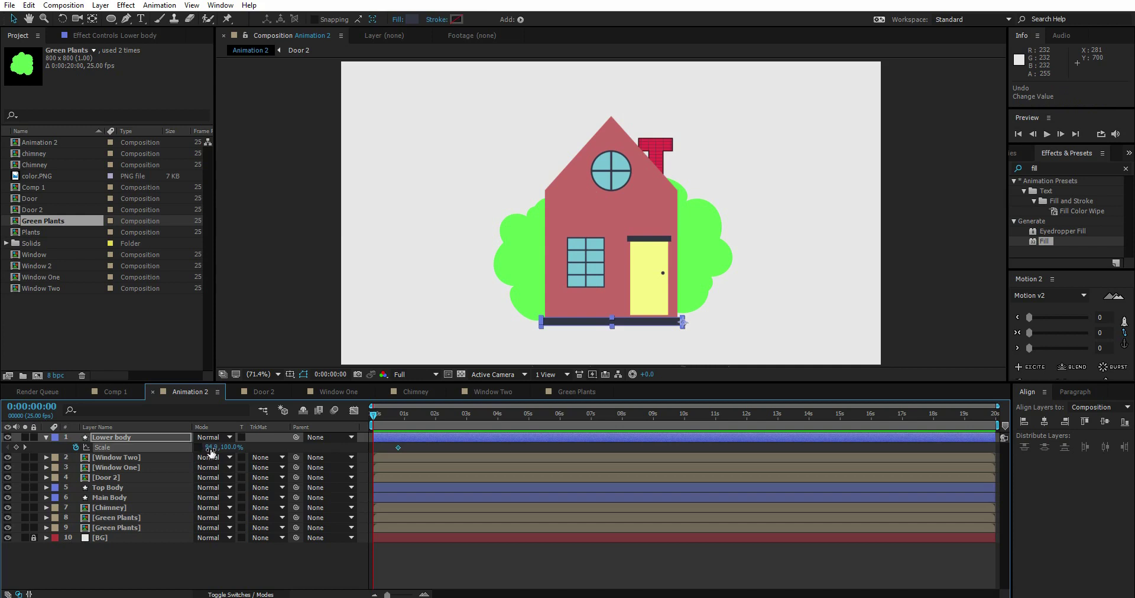
{"action": "left_click", "coordinate": [210, 448]}
{"action": "type", "text": "0"}
{"action": "left_click", "coordinate": [268, 447]}
{"action": "left_click_drag", "start_coordinate": [372, 420], "coordinate": [397, 426]}
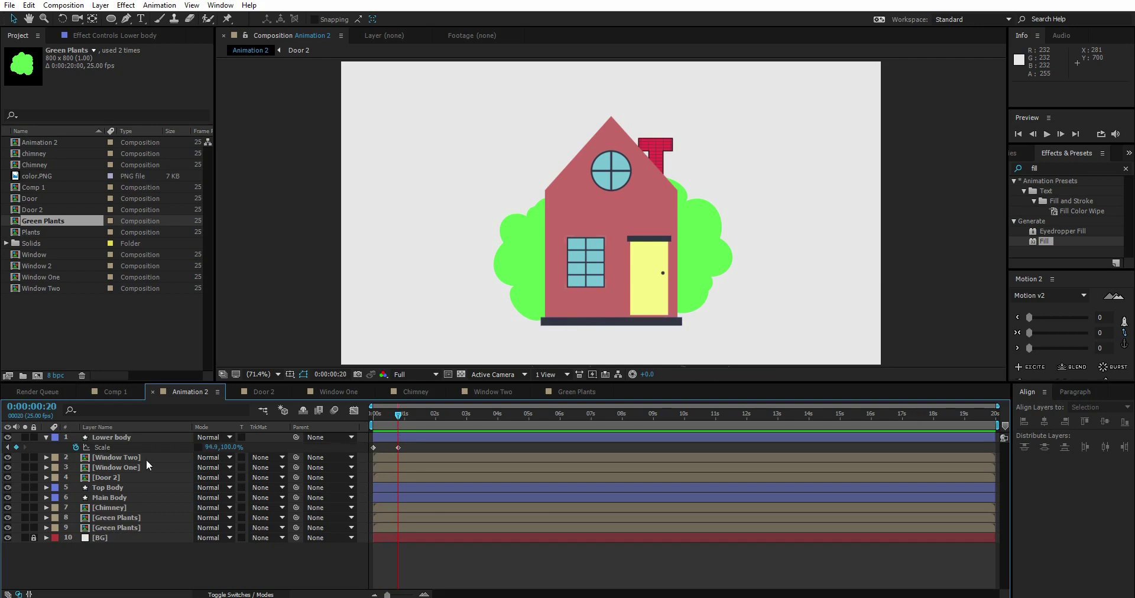
Reveal the Main Body layer's Scale and set a keyframe for its full size at 0:00:01:15
{"action": "left_click", "coordinate": [105, 498]}
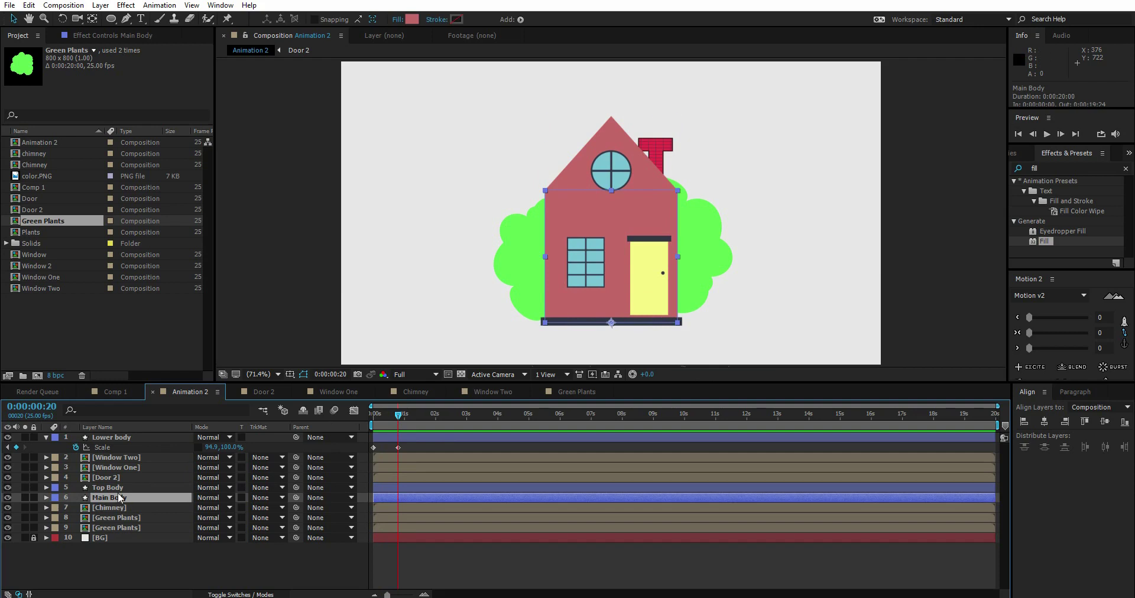
{"action": "key", "text": "s"}
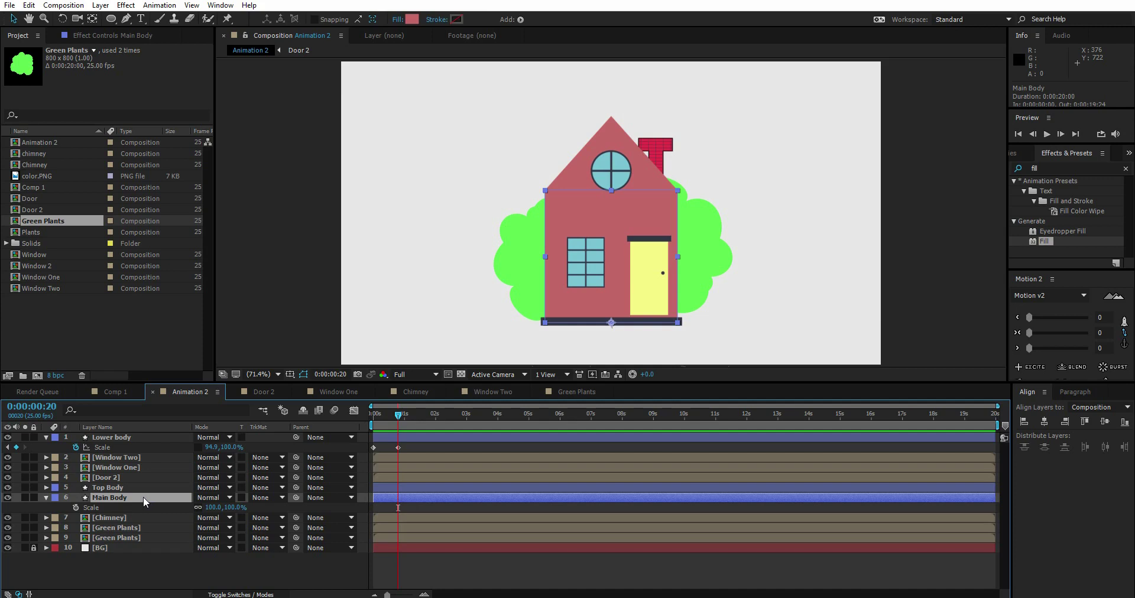
{"action": "key", "text": "shift+Page_Down"}
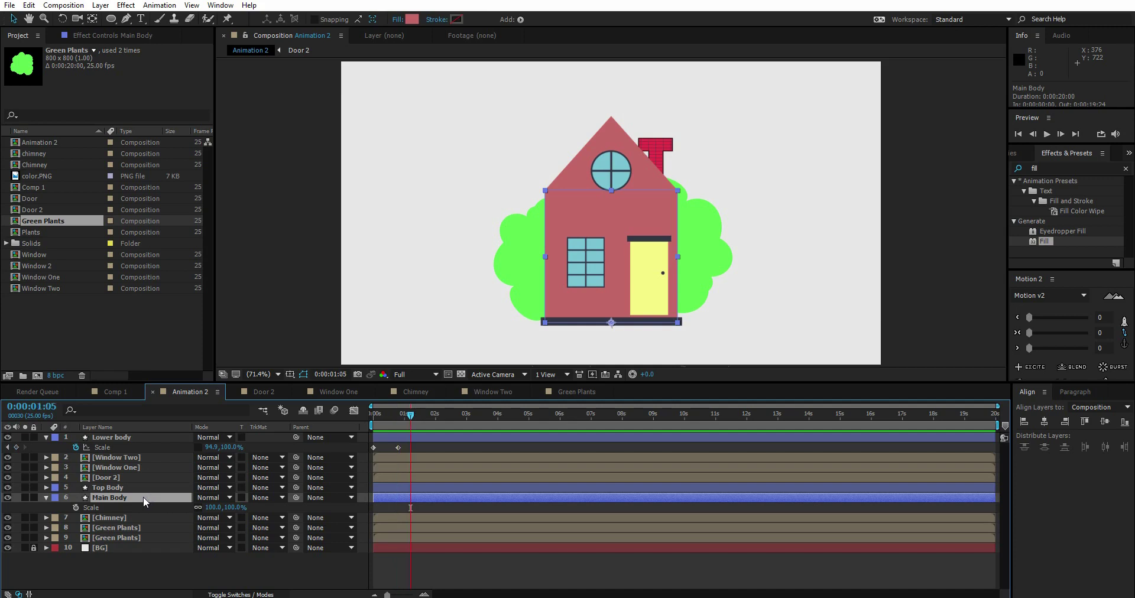
{"action": "key", "text": "shift+Page_Down"}
{"action": "left_click", "coordinate": [76, 507]}
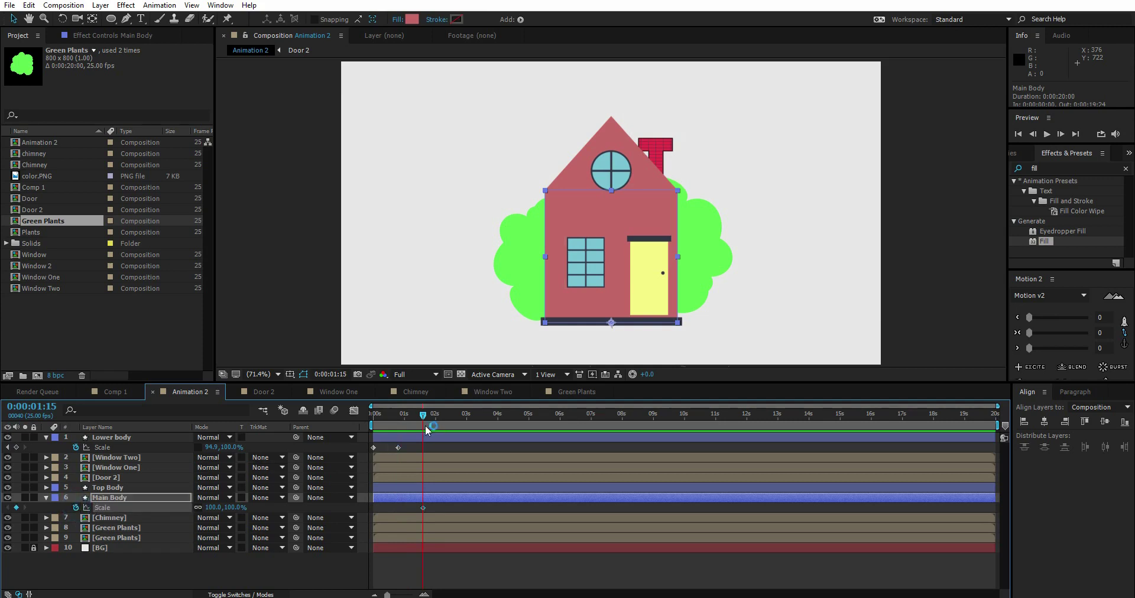
Unlink Main Body's scale proportions and keyframe a changed vertical scale at 0:00:00:20
{"action": "left_click", "coordinate": [400, 427]}
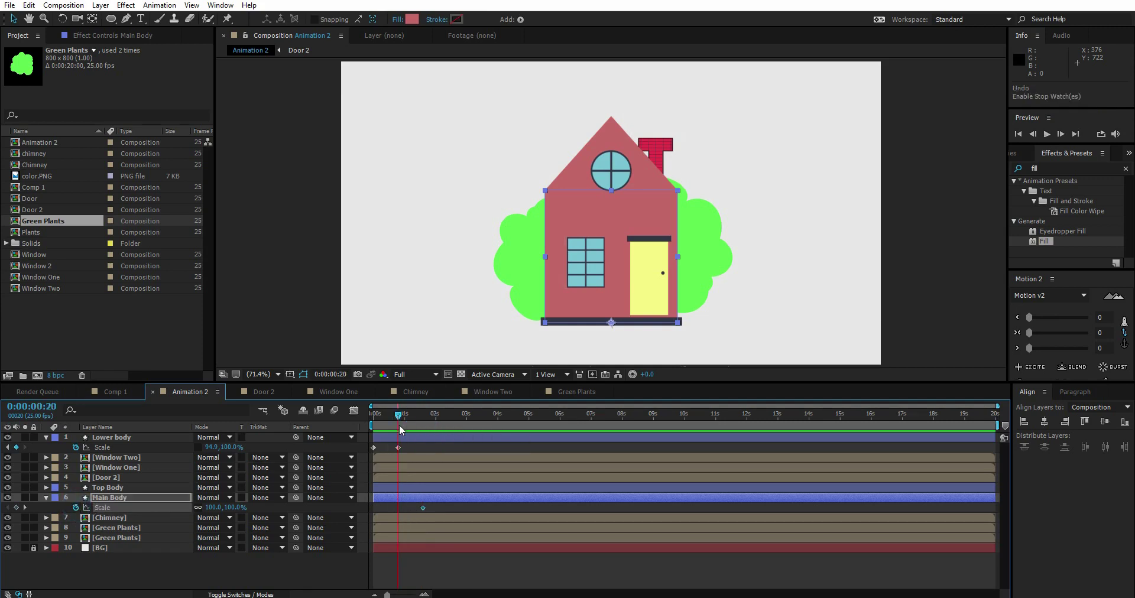
{"action": "left_click", "coordinate": [198, 508]}
{"action": "left_click_drag", "start_coordinate": [233, 512], "coordinate": [195, 520]}
{"action": "key", "text": "ctrl+z"}
{"action": "left_click", "coordinate": [228, 507]}
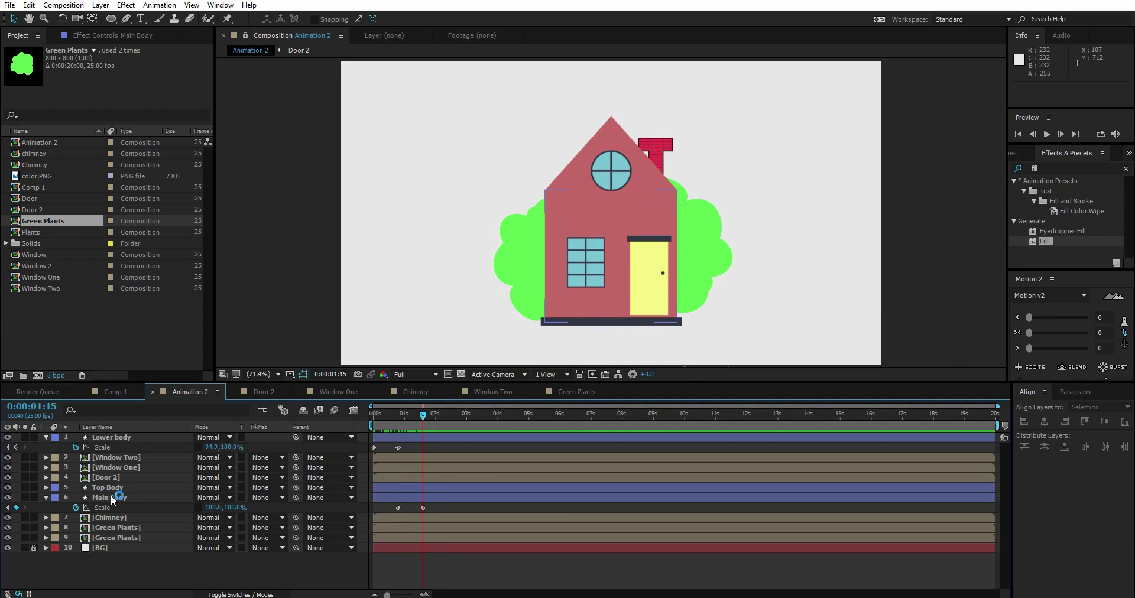
Reveal the Top Body layer's Scale and set a keyframe for its full size at 0:00:02:10
{"action": "left_click", "coordinate": [102, 488]}
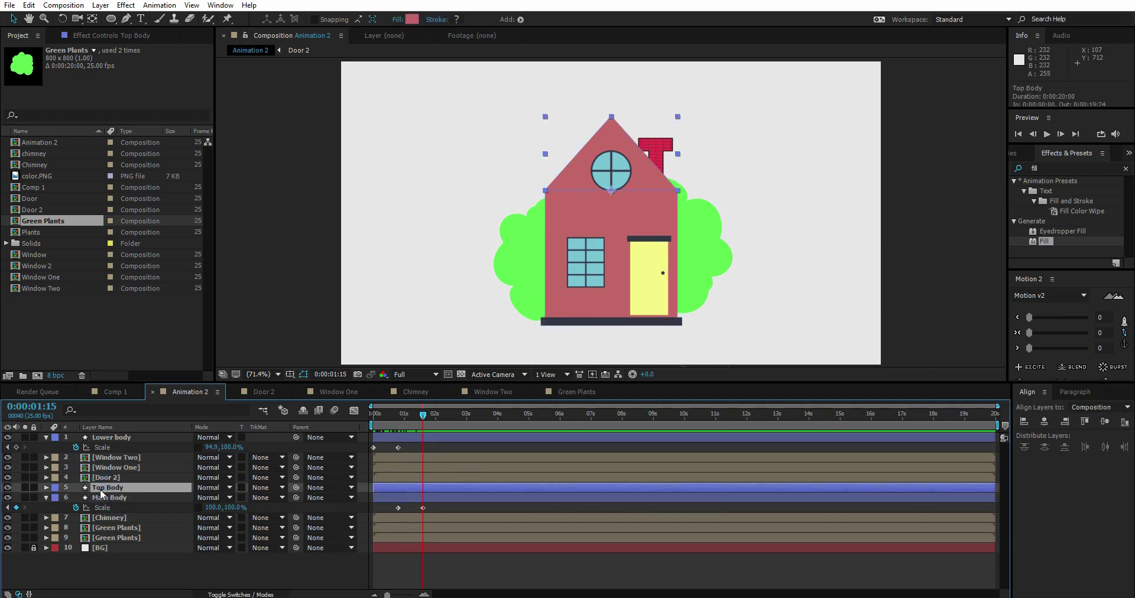
{"action": "key", "text": "s"}
{"action": "left_click", "coordinate": [144, 490]}
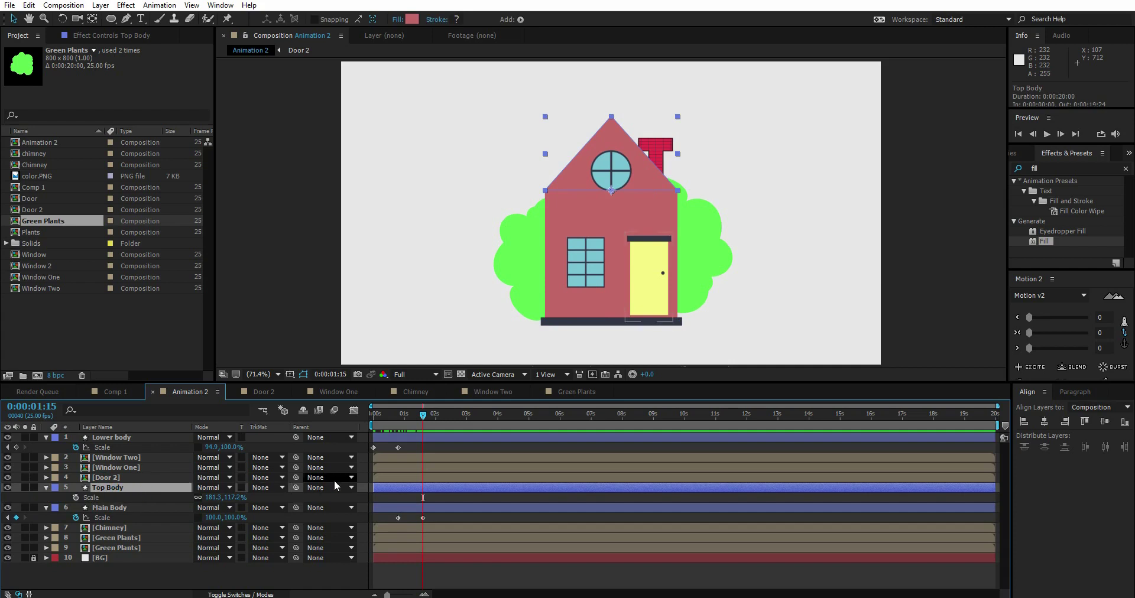
{"action": "key", "text": "shift+Page_Down"}
{"action": "key", "text": "shift+Page_Down"}
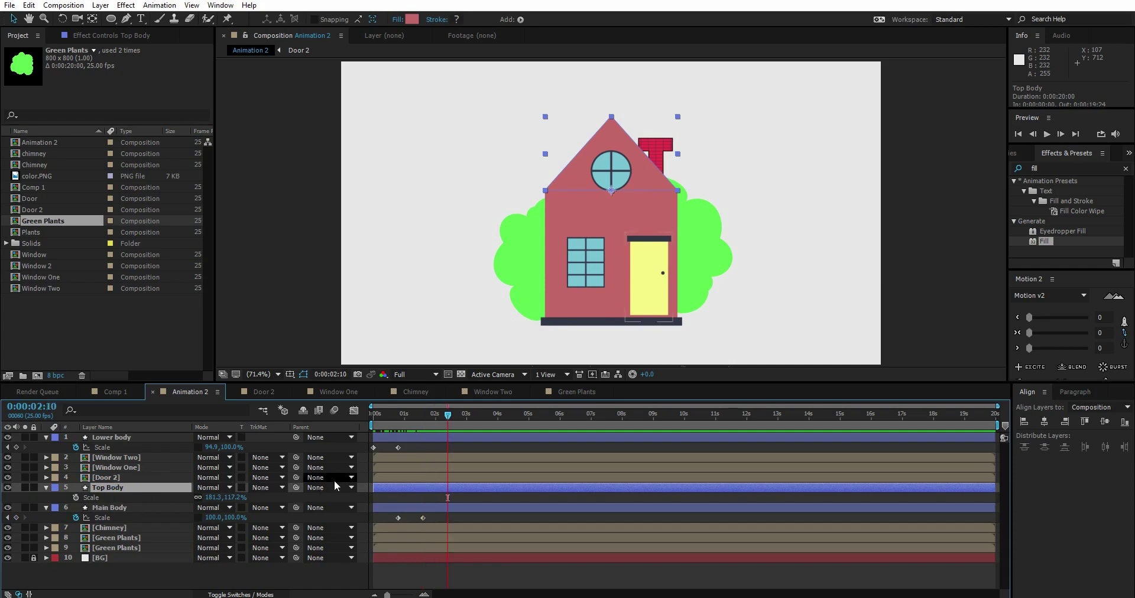
{"action": "left_click", "coordinate": [75, 499]}
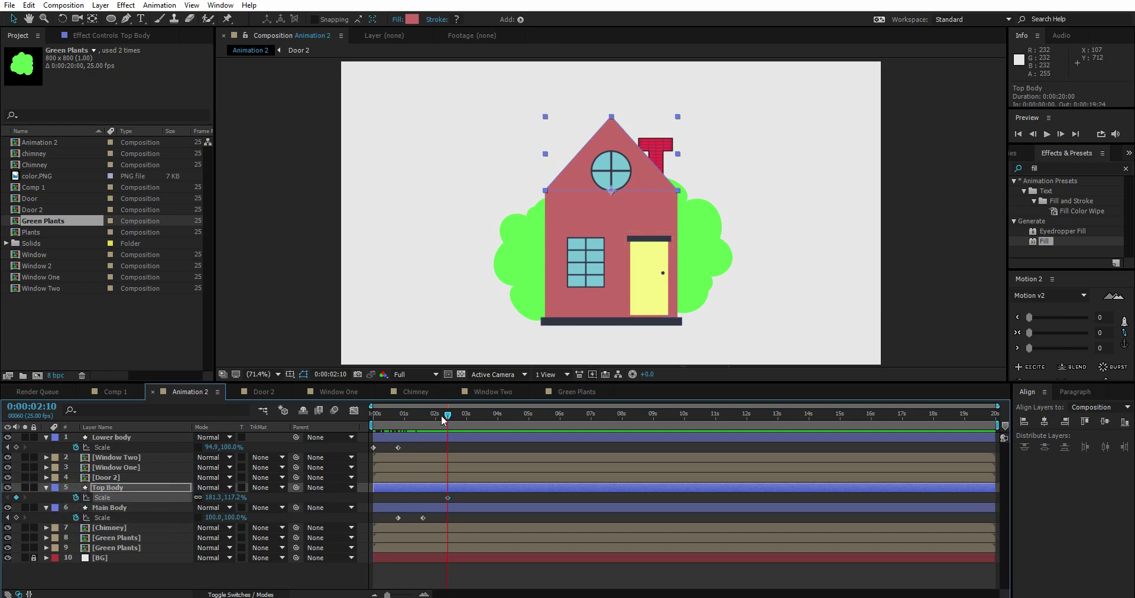
Unlink Top Body's scale proportions and keyframe its vertical scale at 0 at 0:00:01:15
{"action": "left_click_drag", "start_coordinate": [445, 416], "coordinate": [430, 422]}
{"action": "left_click", "coordinate": [199, 498]}
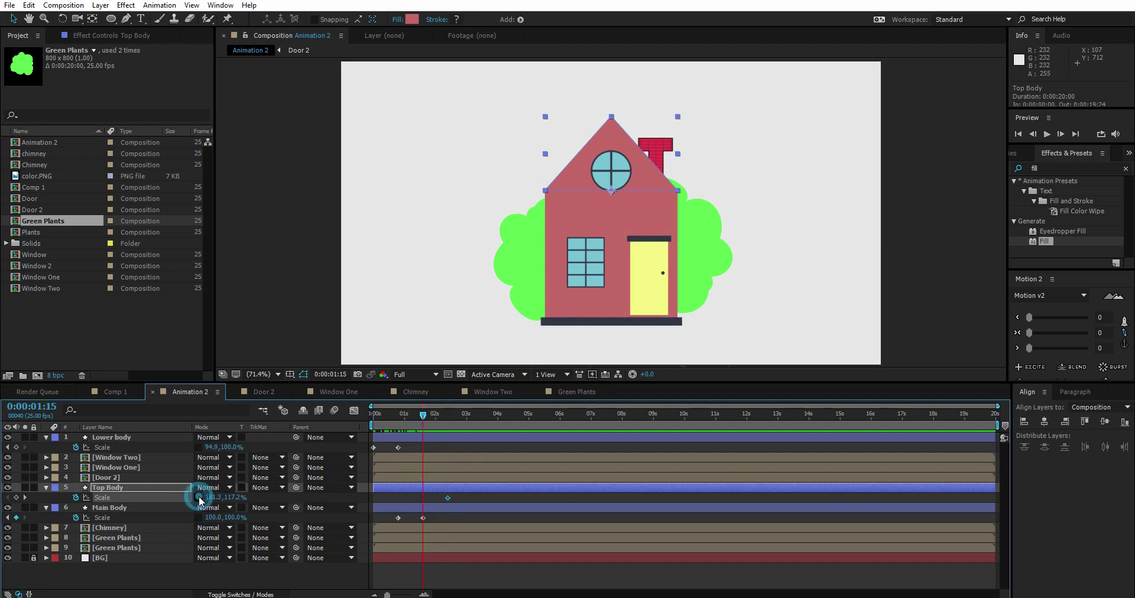
{"action": "left_click", "coordinate": [236, 498]}
{"action": "left_click", "coordinate": [271, 498]}
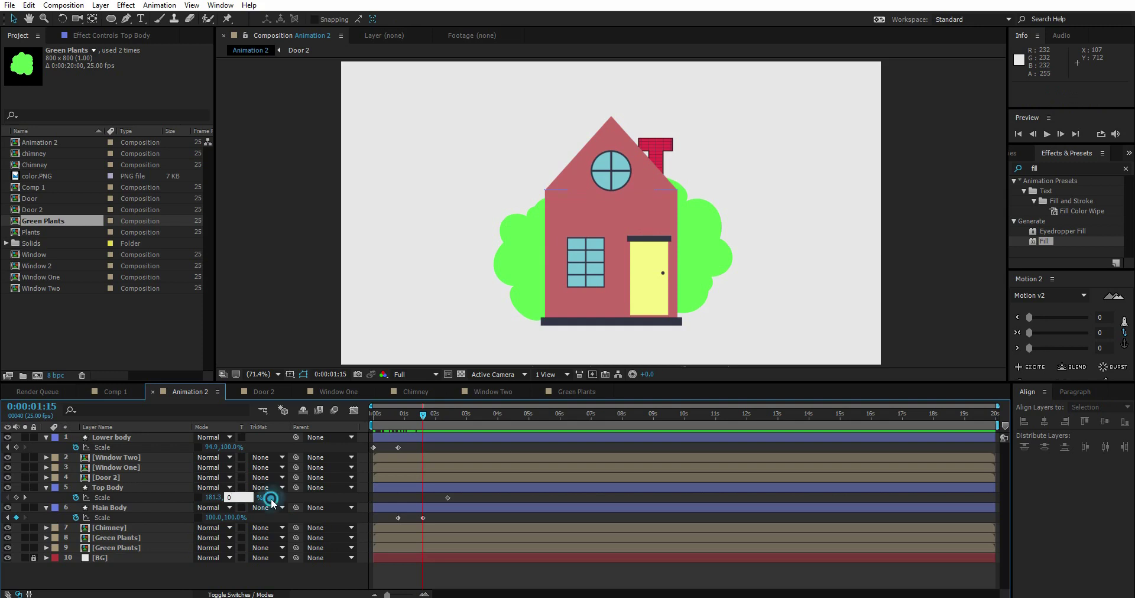
{"action": "left_click", "coordinate": [447, 417]}
Reveal the Chimney layer's Scale and set a keyframe for its full size at 0:00:03:05
{"action": "left_click", "coordinate": [118, 528]}
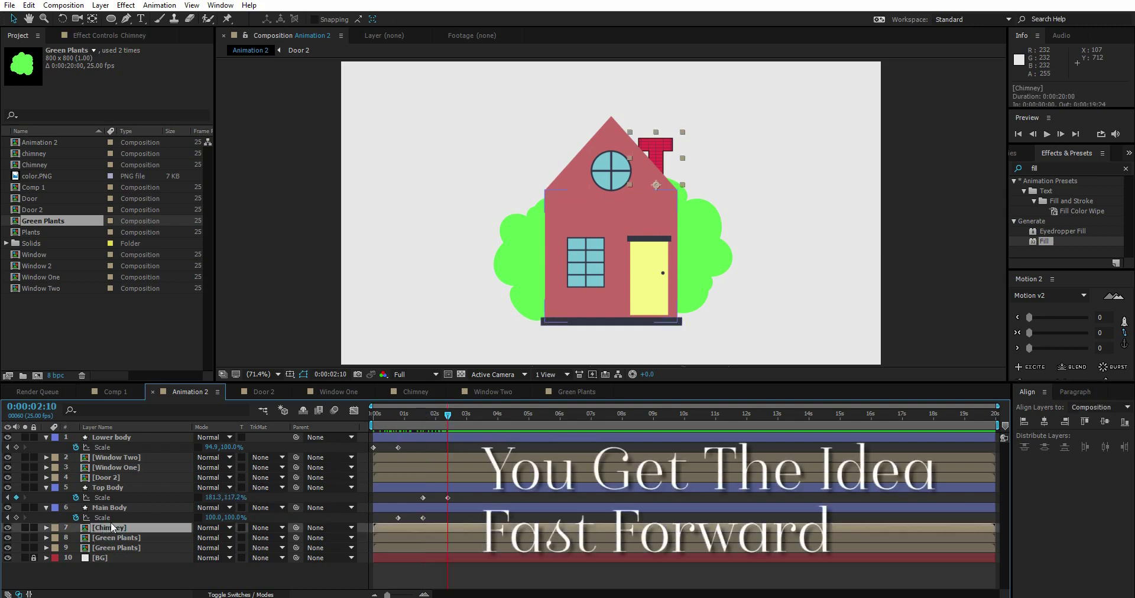
{"action": "key", "text": "s"}
{"action": "key", "text": "shift+Page_Down"}
{"action": "key", "text": "shift+Page_Down"}
{"action": "left_click", "coordinate": [76, 539]}
Unlink Chimney's scale proportions, keyframe its vertical scale at 0 at 0:00:02:10, and scrub through the growth
{"action": "left_click", "coordinate": [448, 416]}
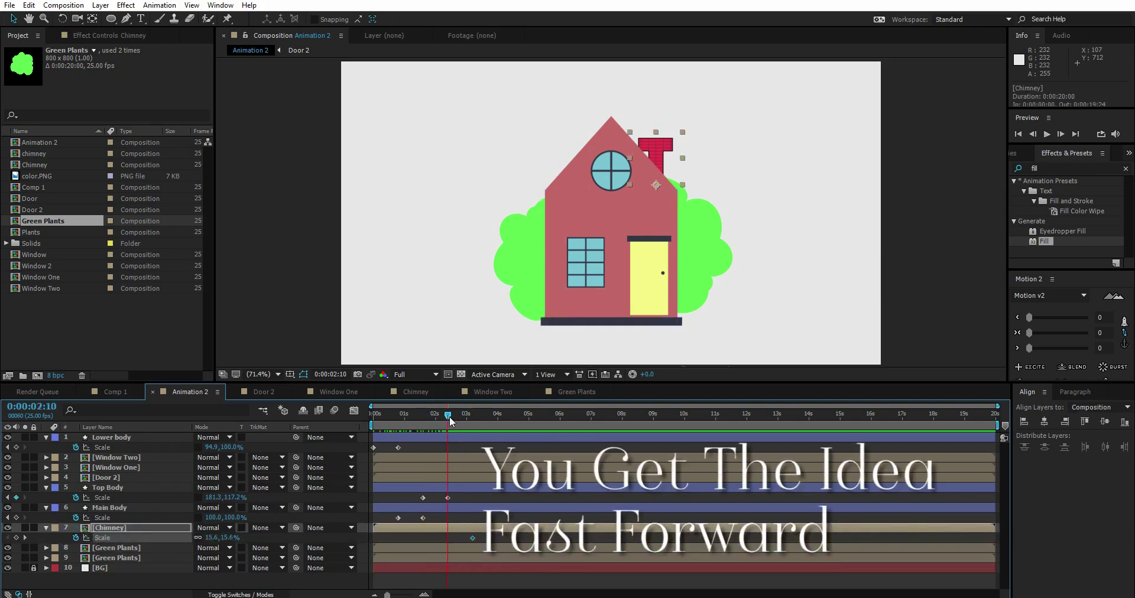
{"action": "left_click", "coordinate": [198, 538]}
{"action": "left_click", "coordinate": [231, 538]}
{"action": "type", "text": "0"}
{"action": "left_click", "coordinate": [271, 538]}
{"action": "left_click_drag", "start_coordinate": [423, 419], "coordinate": [477, 423]}
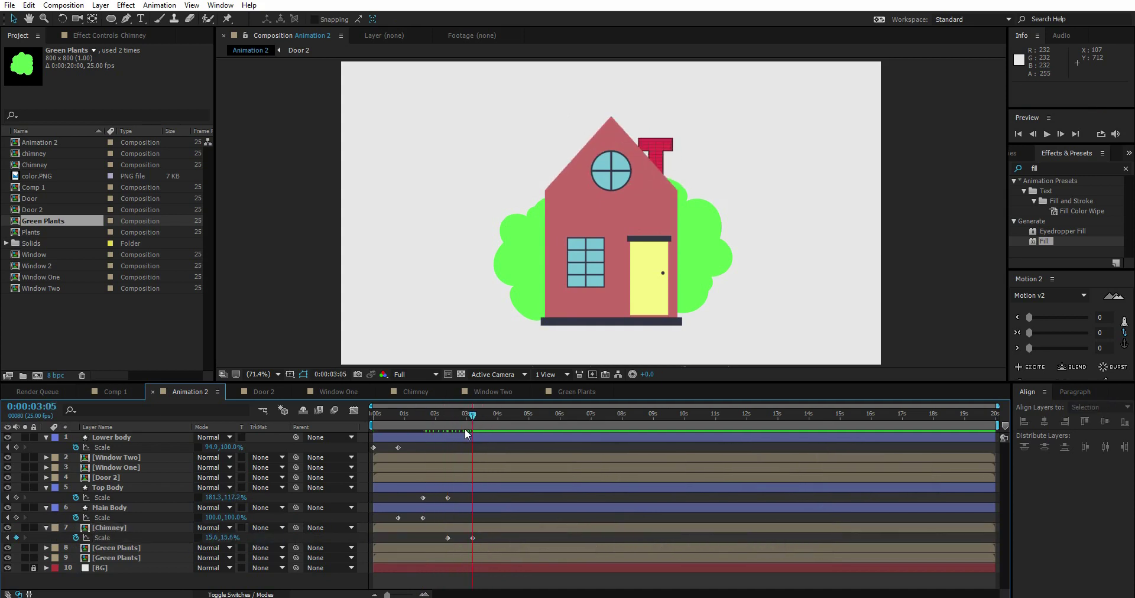
{"action": "left_click", "coordinate": [423, 426]}
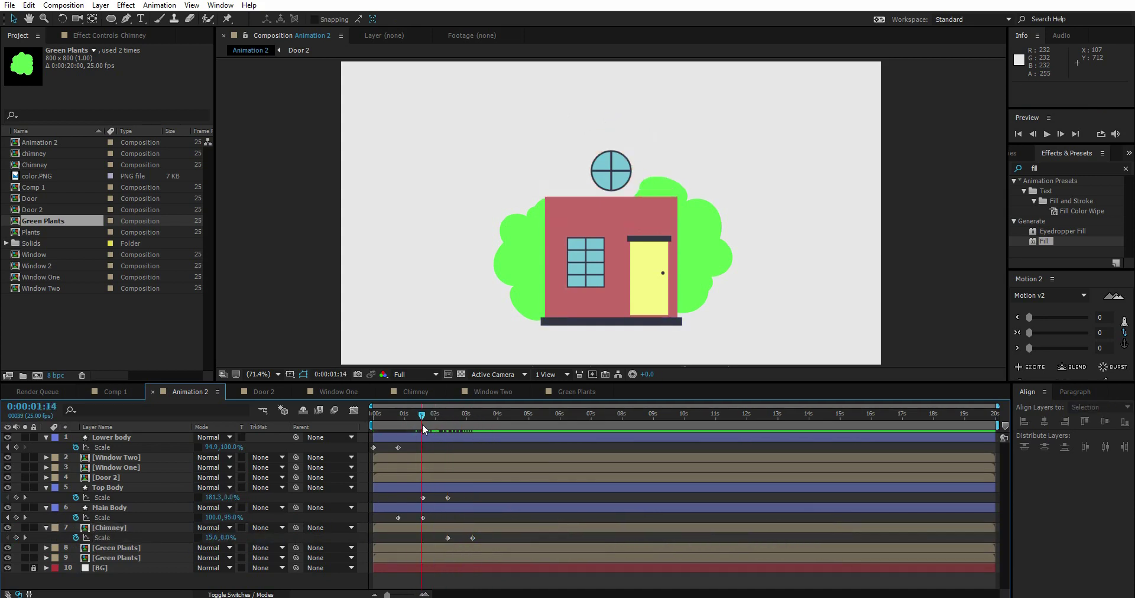
Reveal the Door 2 layer's Scale and set a keyframe for its full size at 0:00:02:10
{"action": "left_click_drag", "start_coordinate": [392, 417], "coordinate": [426, 424]}
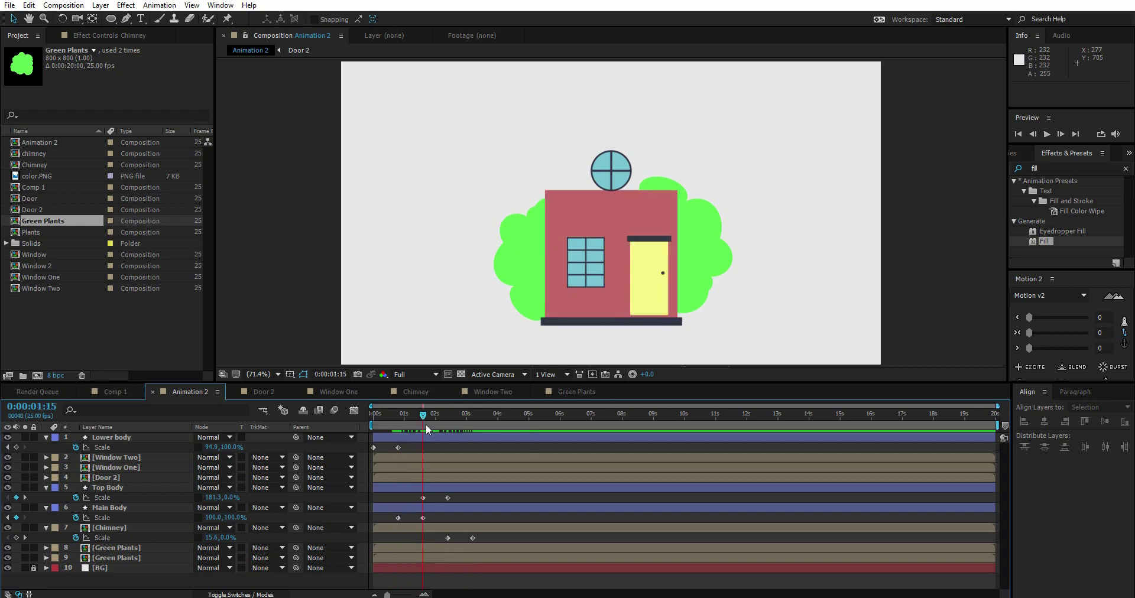
{"action": "left_click", "coordinate": [155, 507]}
{"action": "left_click", "coordinate": [431, 445]}
{"action": "left_click", "coordinate": [109, 478]}
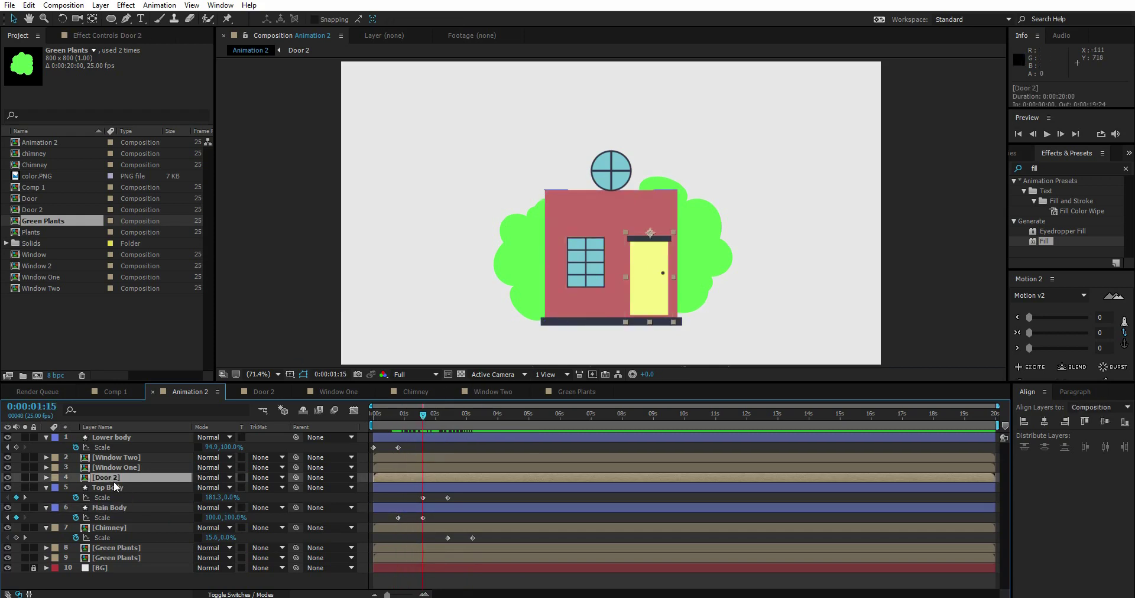
{"action": "key", "text": "s"}
{"action": "key", "text": "k"}
{"action": "left_click", "coordinate": [75, 488]}
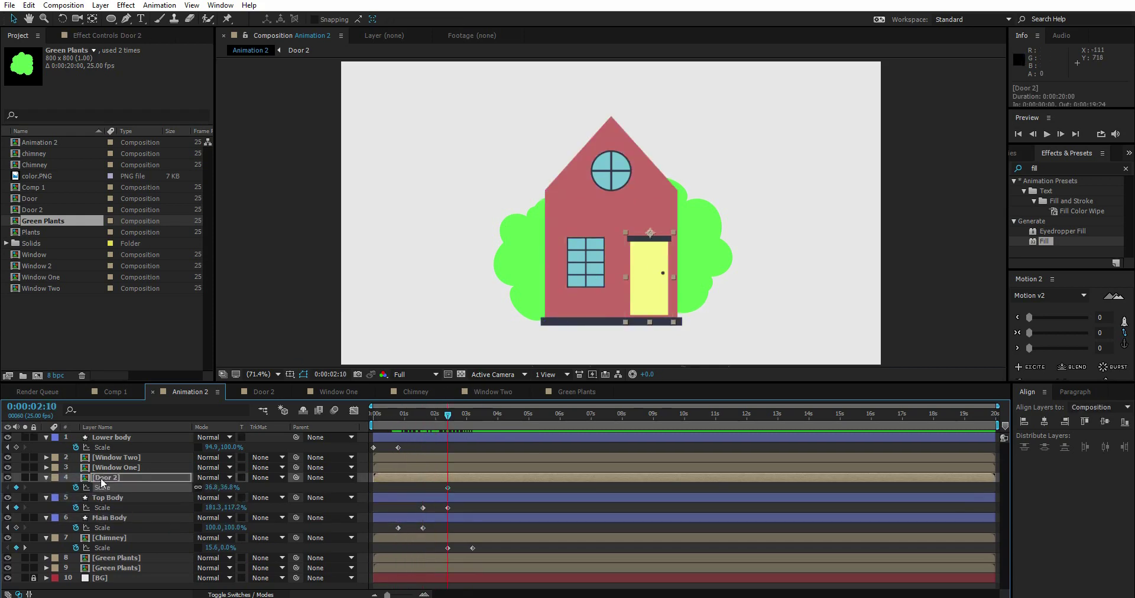
Unlink Door 2's scale proportions and keyframe its vertical scale at 0 at 0:00:01:15
{"action": "key", "text": "j"}
{"action": "left_click", "coordinate": [198, 488]}
{"action": "left_click", "coordinate": [230, 488]}
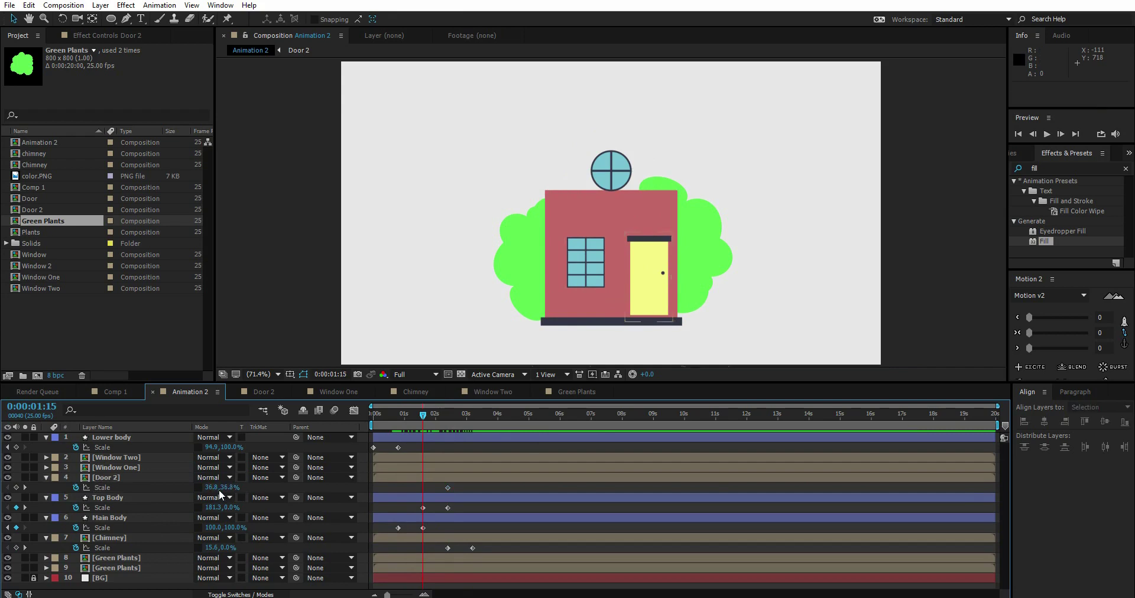
{"action": "type", "text": "0"}
{"action": "key", "text": "Return"}
Keyframe Window One's Scale at full size at 0:00:02:10 and at vertical scale 0 at 0:00:01:15
{"action": "left_click", "coordinate": [110, 467]}
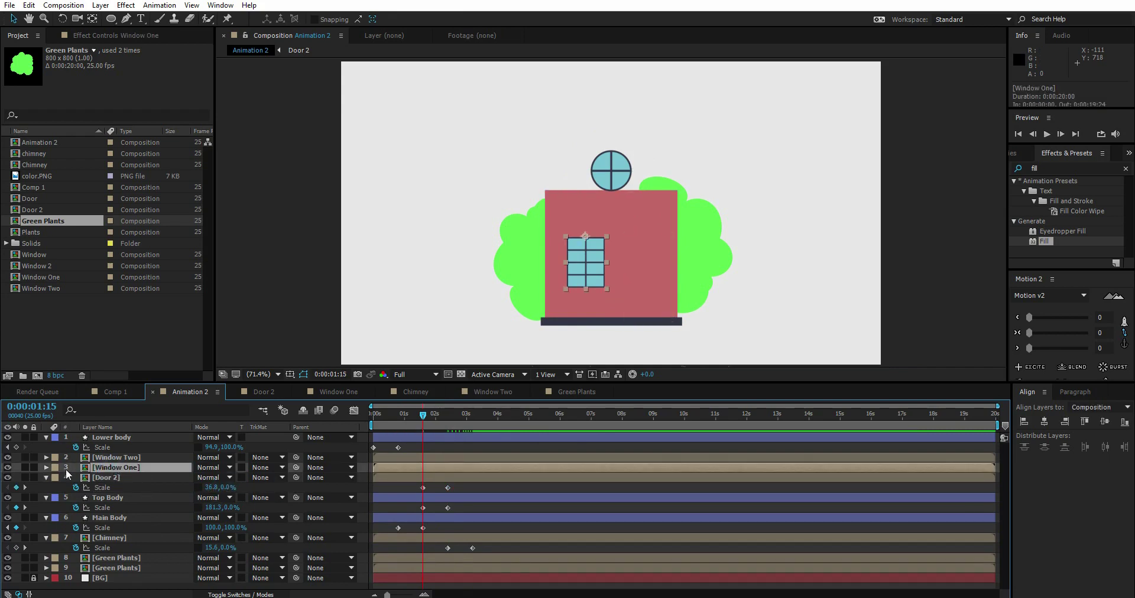
{"action": "key", "text": "s"}
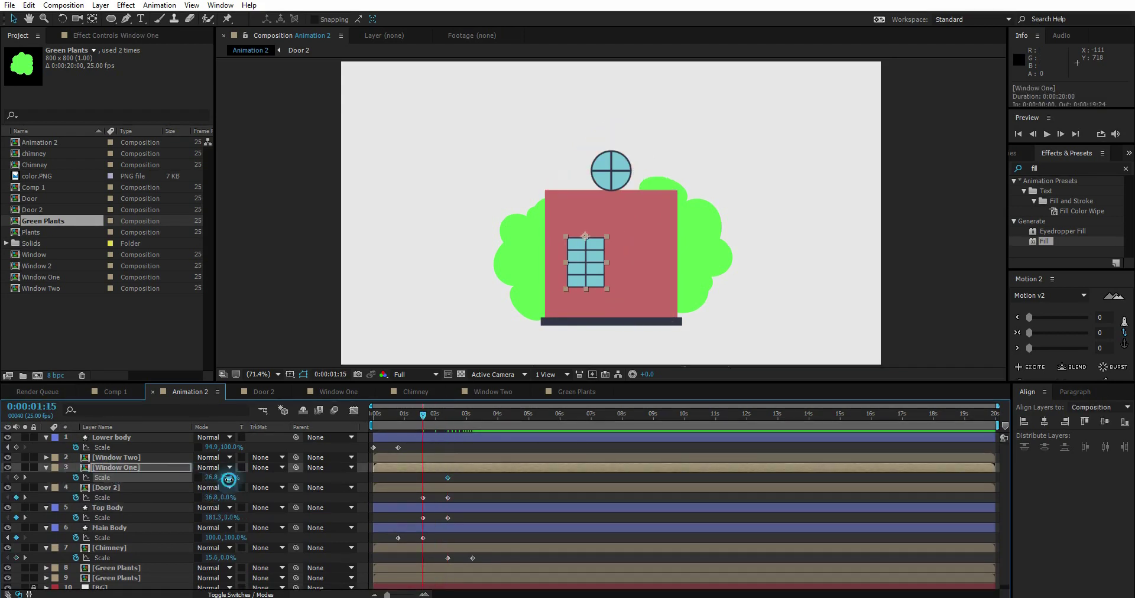
{"action": "left_click", "coordinate": [228, 480]}
{"action": "type", "text": "0"}
{"action": "key", "text": "Return"}
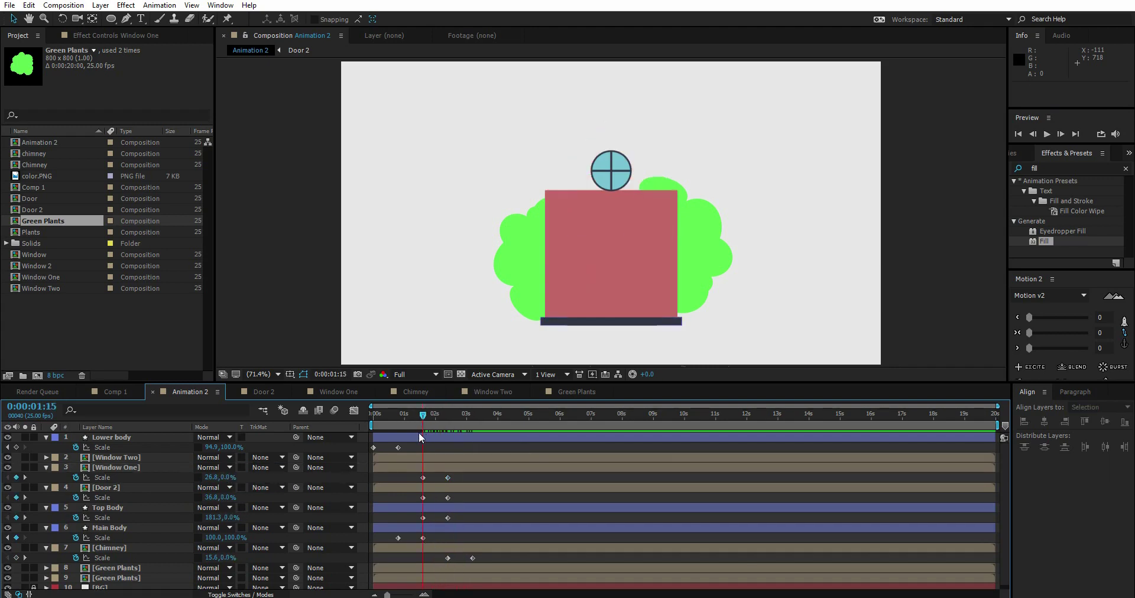
{"action": "key", "text": "space"}
Reveal the Window Two layer's Scale and set a keyframe for its full size at 0:00:03:05
{"action": "left_click", "coordinate": [140, 459]}
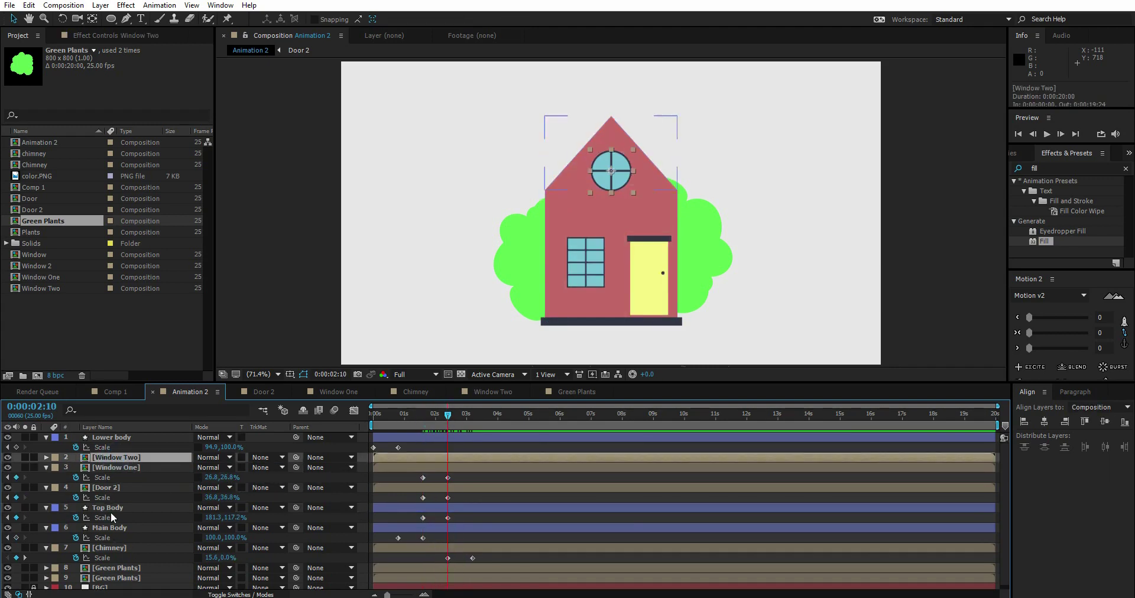
{"action": "left_click", "coordinate": [114, 509]}
{"action": "left_click", "coordinate": [122, 458]}
{"action": "key", "text": "s"}
{"action": "key", "text": "shift+Page_Down"}
{"action": "key", "text": "shift+Page_Down"}
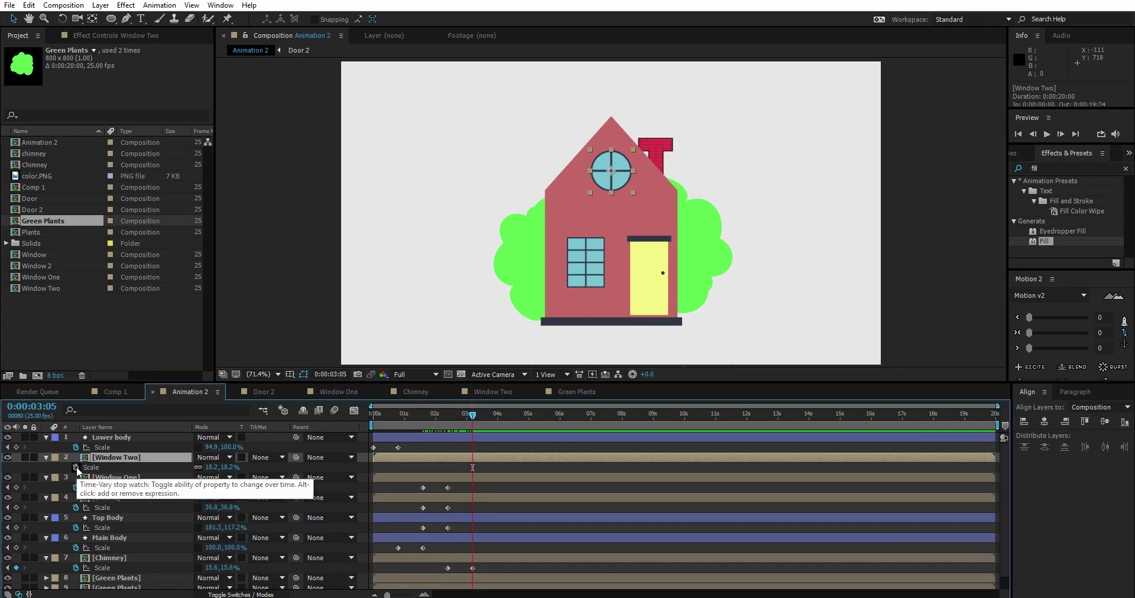
{"action": "left_click", "coordinate": [76, 468]}
Keyframe Window Two's scale at 0 at 0:00:02:10 and play back the animation
{"action": "key", "text": "shift+Page_Up"}
{"action": "key", "text": "shift+Page_Up"}
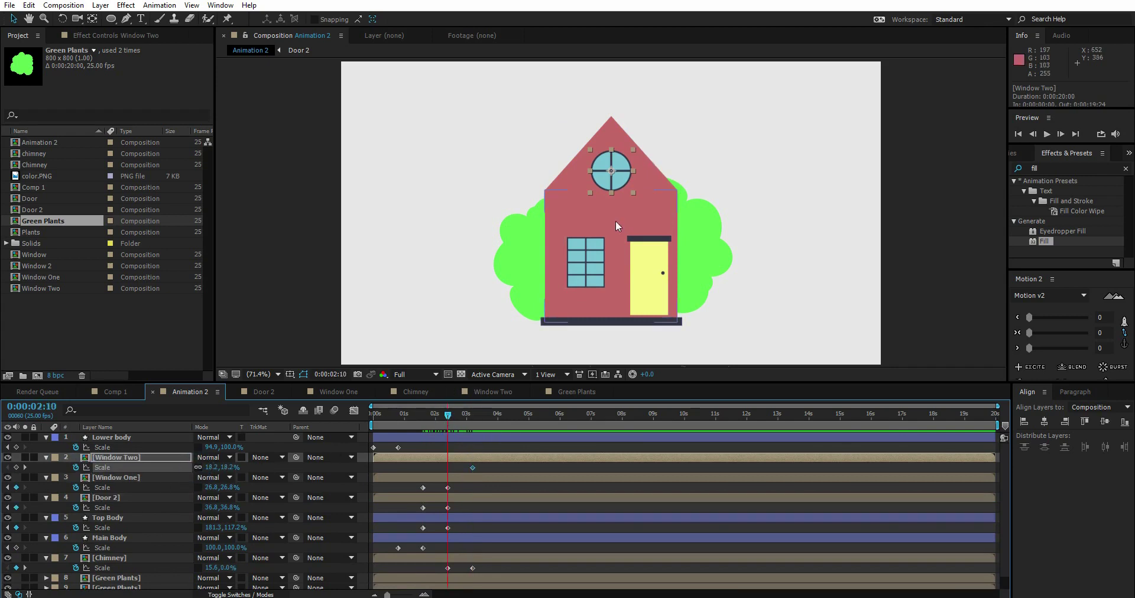
{"action": "type", "text": "0"}
{"action": "key", "text": "Return"}
{"action": "key", "text": "space"}
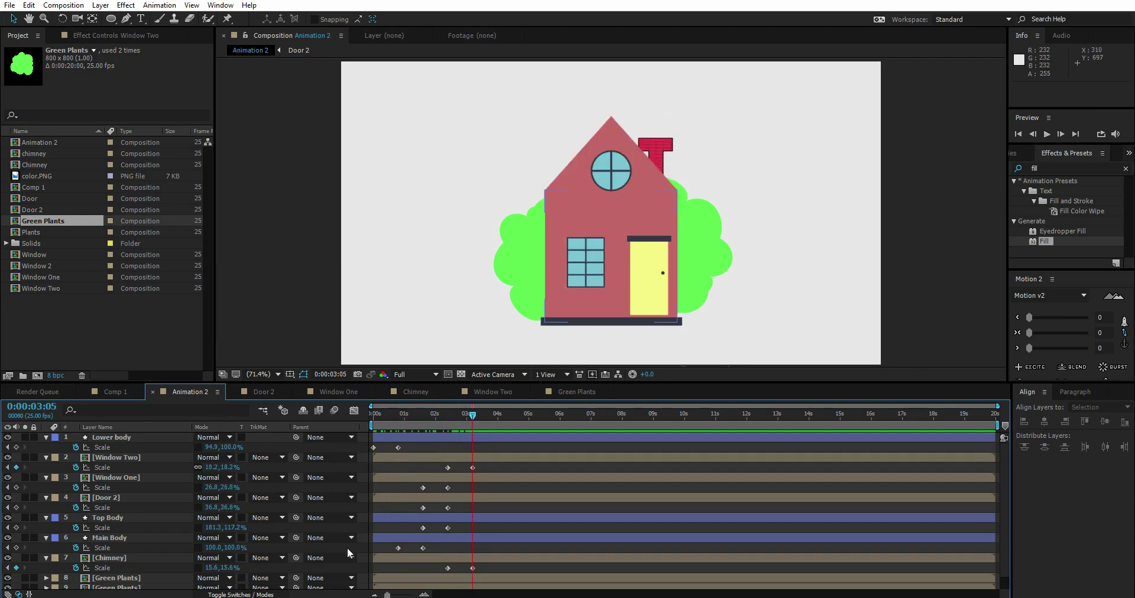
Reveal the Scale of both Green Plants layers and set keyframes for their full size at 0:00:04:00
{"action": "left_click", "coordinate": [112, 458]}
{"action": "left_click", "coordinate": [110, 558]}
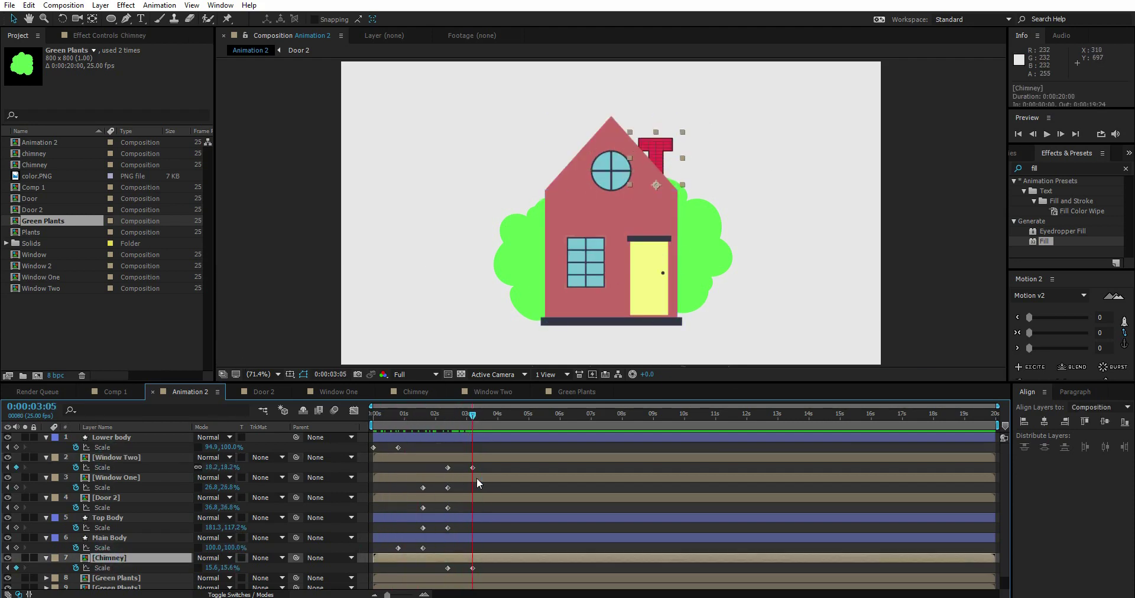
{"action": "scroll", "coordinate": [471, 522], "scroll_direction": "down", "scroll_amount": 1}
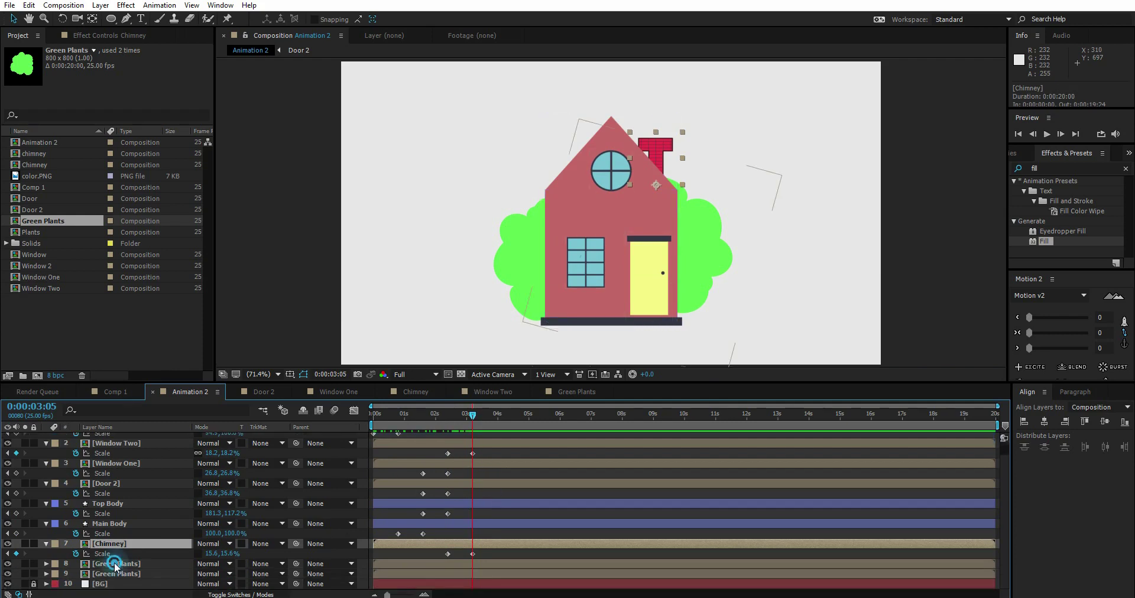
{"action": "left_click", "coordinate": [114, 564]}
{"action": "left_click", "coordinate": [112, 575], "text": "shift"}
{"action": "key", "text": "s"}
{"action": "key", "text": "s"}
{"action": "key", "text": "s"}
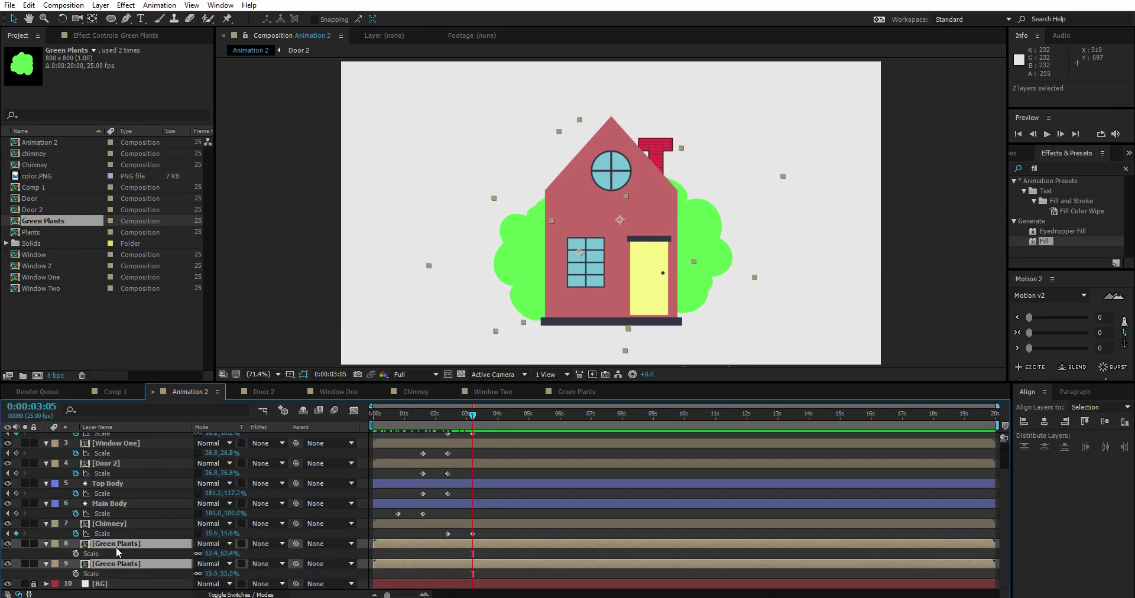
{"action": "left_click", "coordinate": [75, 553]}
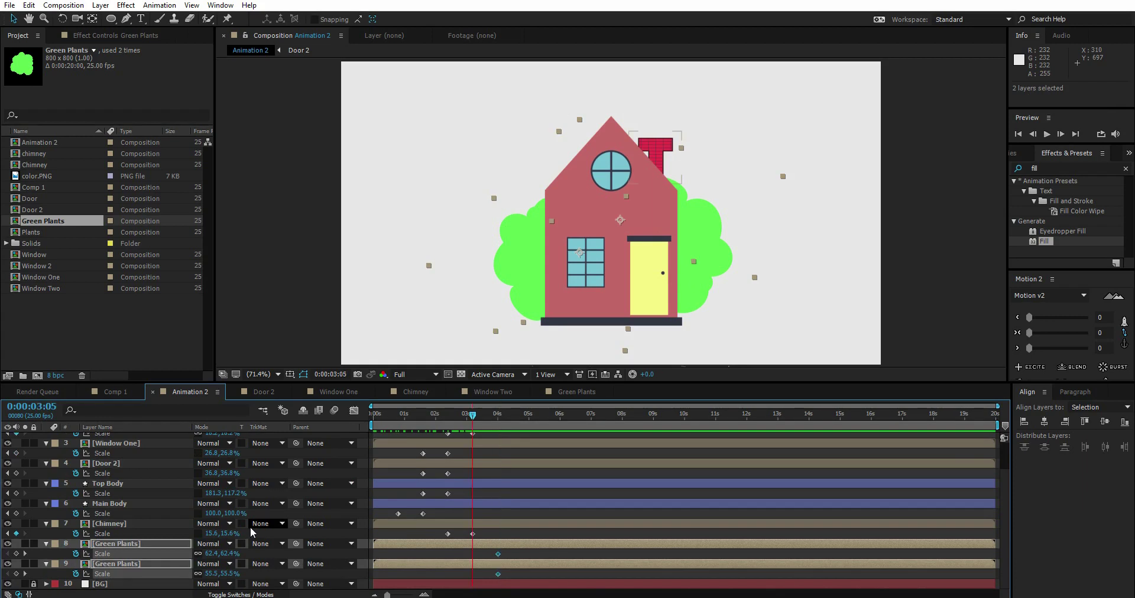
Unlink the scale proportions of both Green Plants layers and keyframe their vertical scale at 0 at 0:00:03:05
{"action": "left_click", "coordinate": [257, 553]}
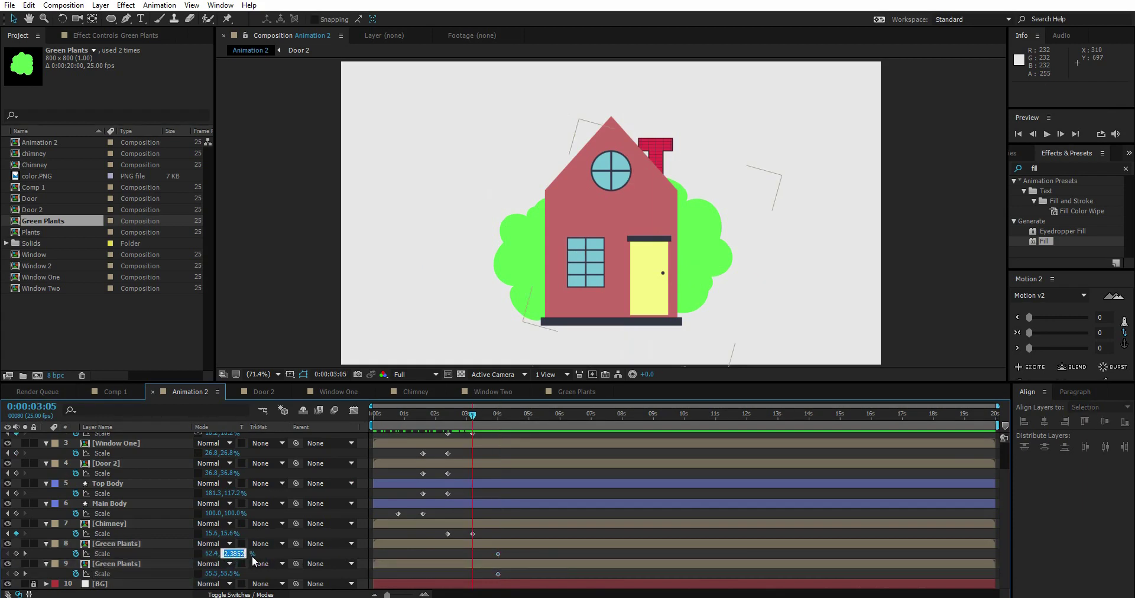
{"action": "left_click", "coordinate": [231, 574]}
{"action": "type", "text": "0"}
{"action": "left_click", "coordinate": [266, 580]}
{"action": "left_click_drag", "start_coordinate": [473, 417], "coordinate": [498, 430]}
Rotate the left bush, the lower of the two Green Plants layers, slightly behind the house
{"action": "left_click", "coordinate": [172, 564]}
{"action": "left_click", "coordinate": [147, 544]}
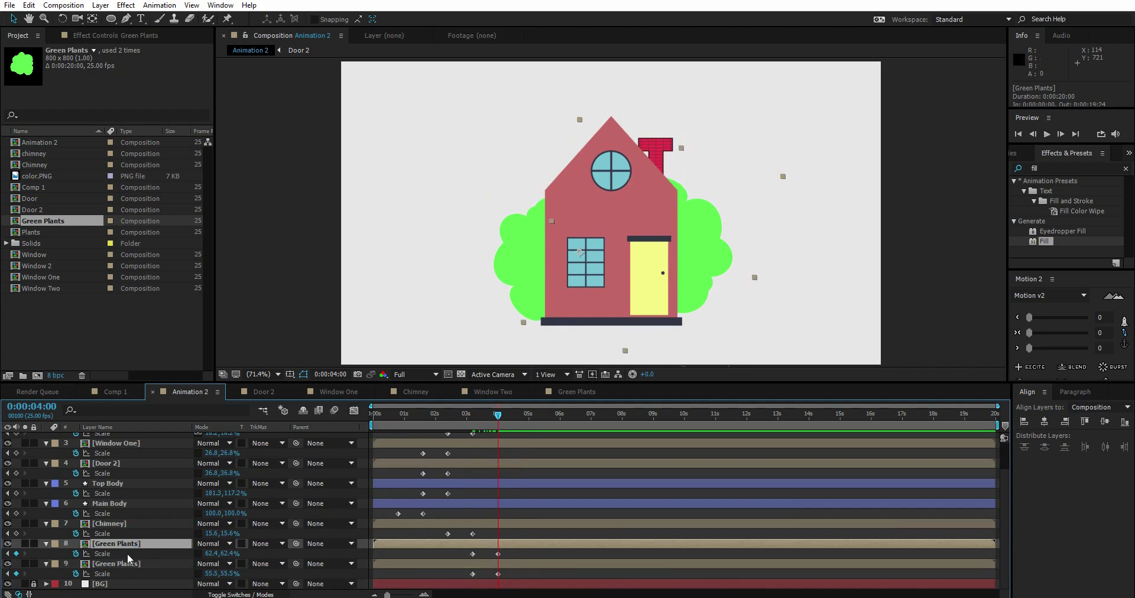
{"action": "left_click", "coordinate": [49, 566]}
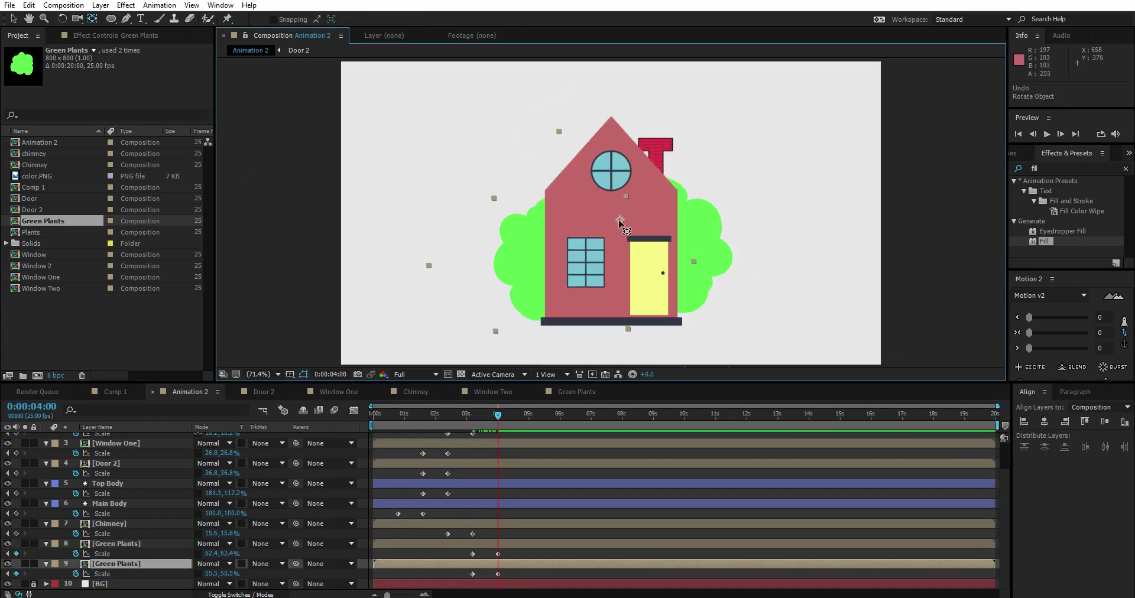
{"action": "left_click", "coordinate": [492, 415]}
{"action": "left_click_drag", "start_coordinate": [492, 416], "coordinate": [498, 416]}
{"action": "key", "text": "w"}
{"action": "mouse_move", "coordinate": [632, 280]}
{"action": "left_mouse_down"}
{"action": "mouse_move", "coordinate": [591, 230]}
{"action": "mouse_move", "coordinate": [638, 277]}
{"action": "left_mouse_up"}
{"action": "key", "text": "shift+Up"}
{"action": "key", "text": "shift+Up"}
Move the left bush's anchor point down beside the rectangular window's lower-left corner
{"action": "mouse_move", "coordinate": [498, 415]}
{"action": "left_mouse_down"}
{"action": "mouse_move", "coordinate": [481, 414]}
{"action": "mouse_move", "coordinate": [504, 414]}
{"action": "left_mouse_up"}
{"action": "key", "text": "y"}
{"action": "left_click_drag", "start_coordinate": [620, 206], "coordinate": [632, 272]}
{"action": "mouse_move", "coordinate": [503, 415]}
{"action": "left_mouse_down"}
{"action": "mouse_move", "coordinate": [484, 417]}
{"action": "mouse_move", "coordinate": [503, 422]}
{"action": "left_mouse_up"}
{"action": "left_click_drag", "start_coordinate": [631, 273], "coordinate": [563, 285]}
{"action": "left_click_drag", "start_coordinate": [482, 416], "coordinate": [507, 415]}
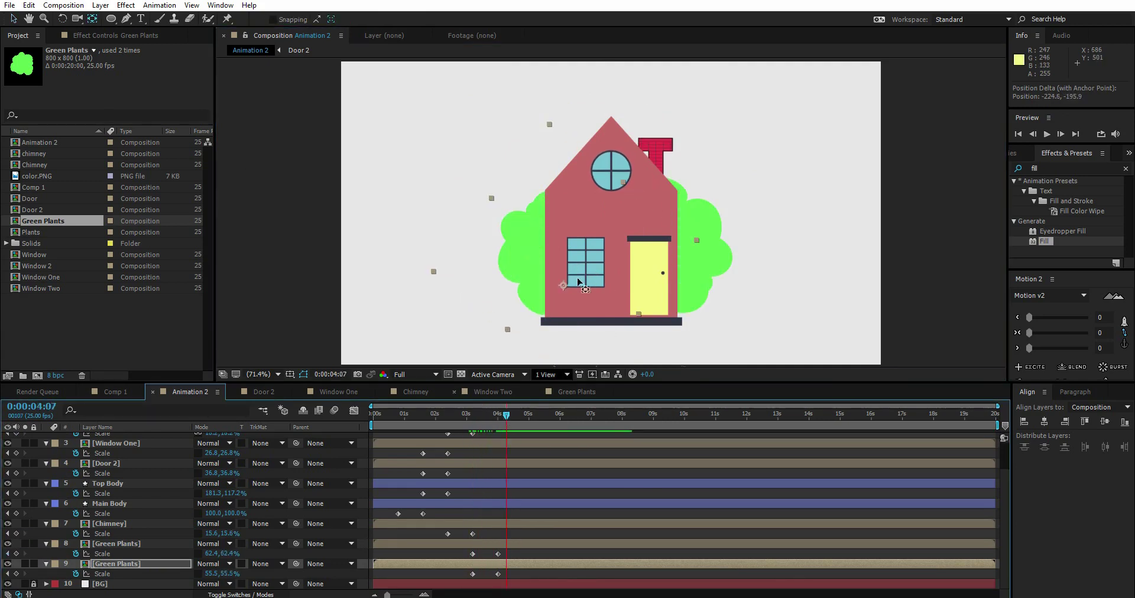
Rotate the left bush further around its anchor point and scrub through its growth
{"action": "key", "text": "w"}
{"action": "left_click_drag", "start_coordinate": [588, 227], "coordinate": [609, 261]}
{"action": "key", "text": "v"}
{"action": "left_click_drag", "start_coordinate": [467, 415], "coordinate": [496, 416]}
{"action": "left_click", "coordinate": [477, 494]}
{"action": "scroll", "coordinate": [473, 496], "scroll_direction": "up", "scroll_amount": 2}
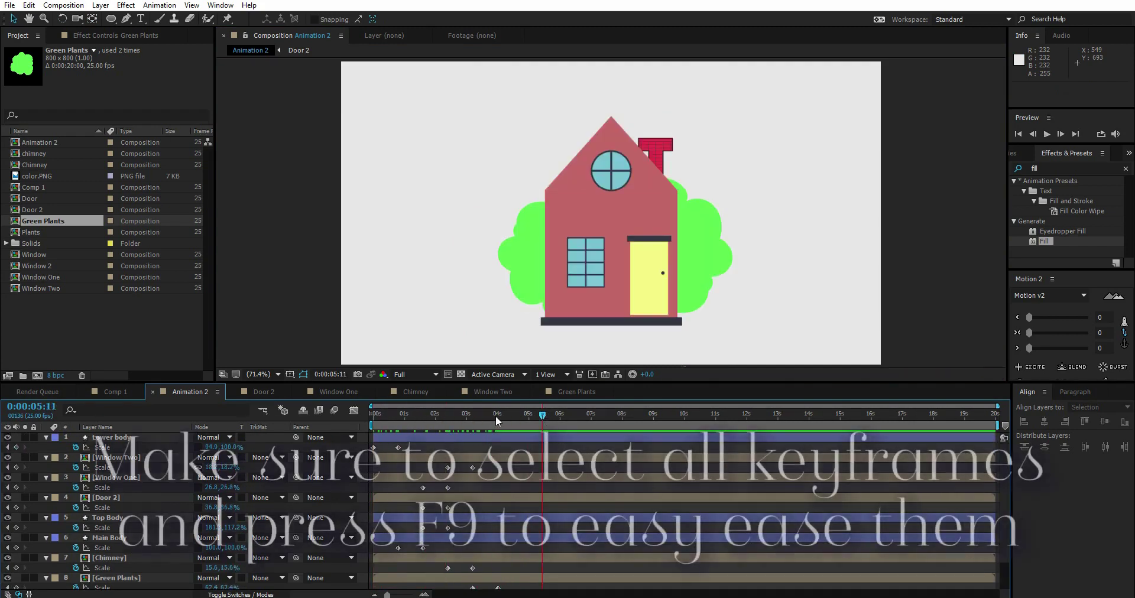